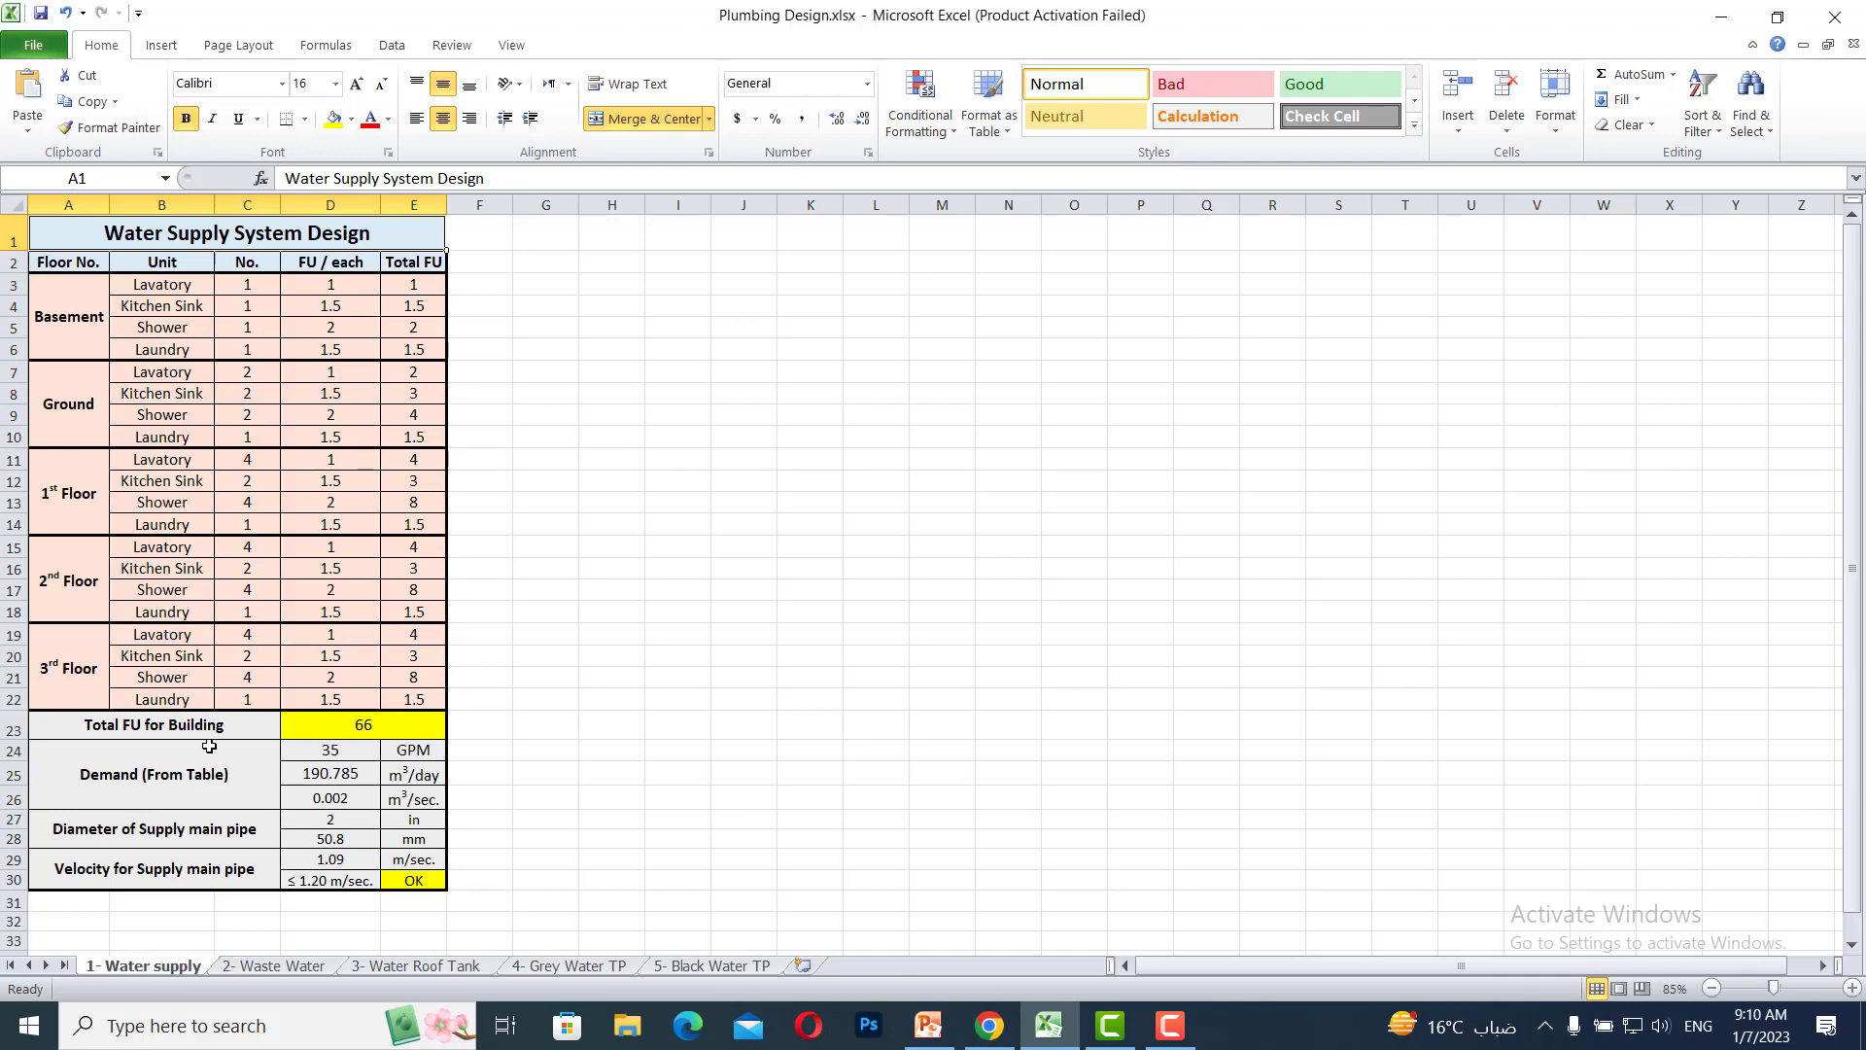
Review the 1- Water supply sheet down to the demand and supply-pipe rows, and inspect the daily demand formula in D25
{"action": "scroll", "coordinate": [209, 743], "scroll_direction": "up", "scroll_amount": 3, "text": "ctrl"}
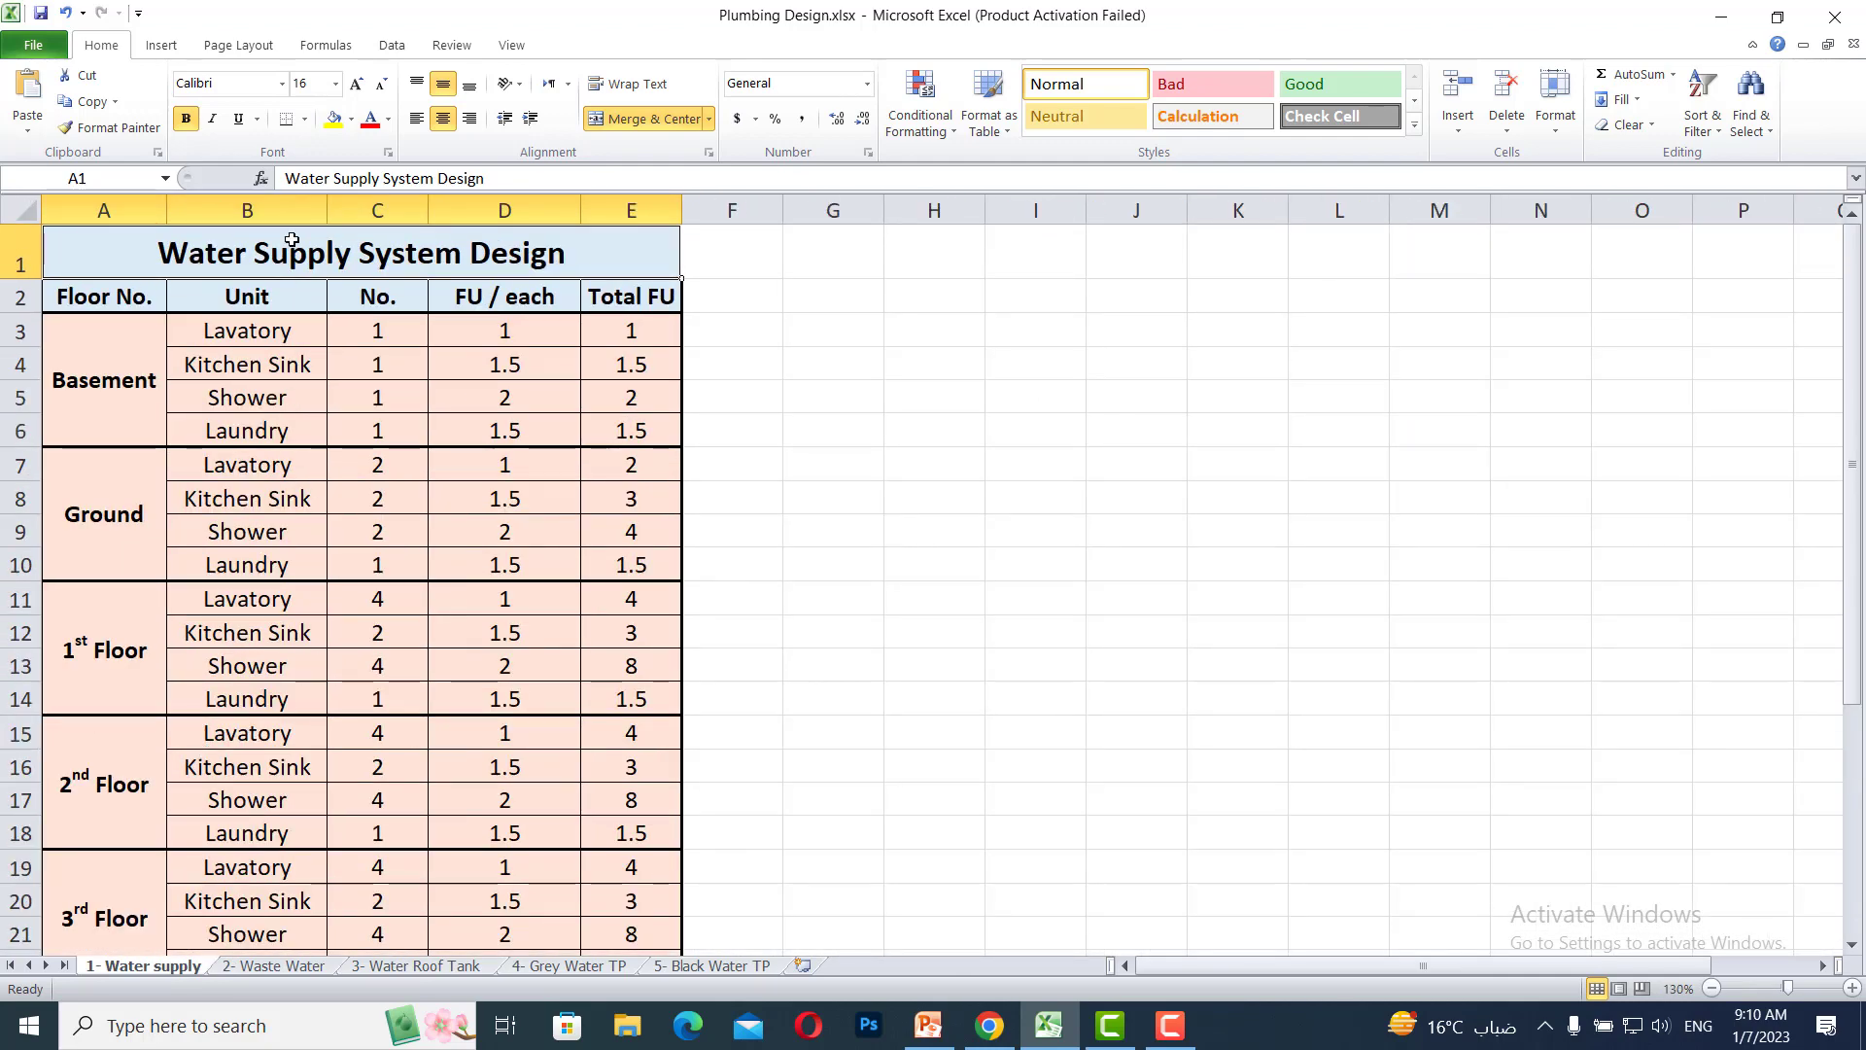
{"action": "scroll", "coordinate": [235, 581], "scroll_direction": "down", "scroll_amount": 4}
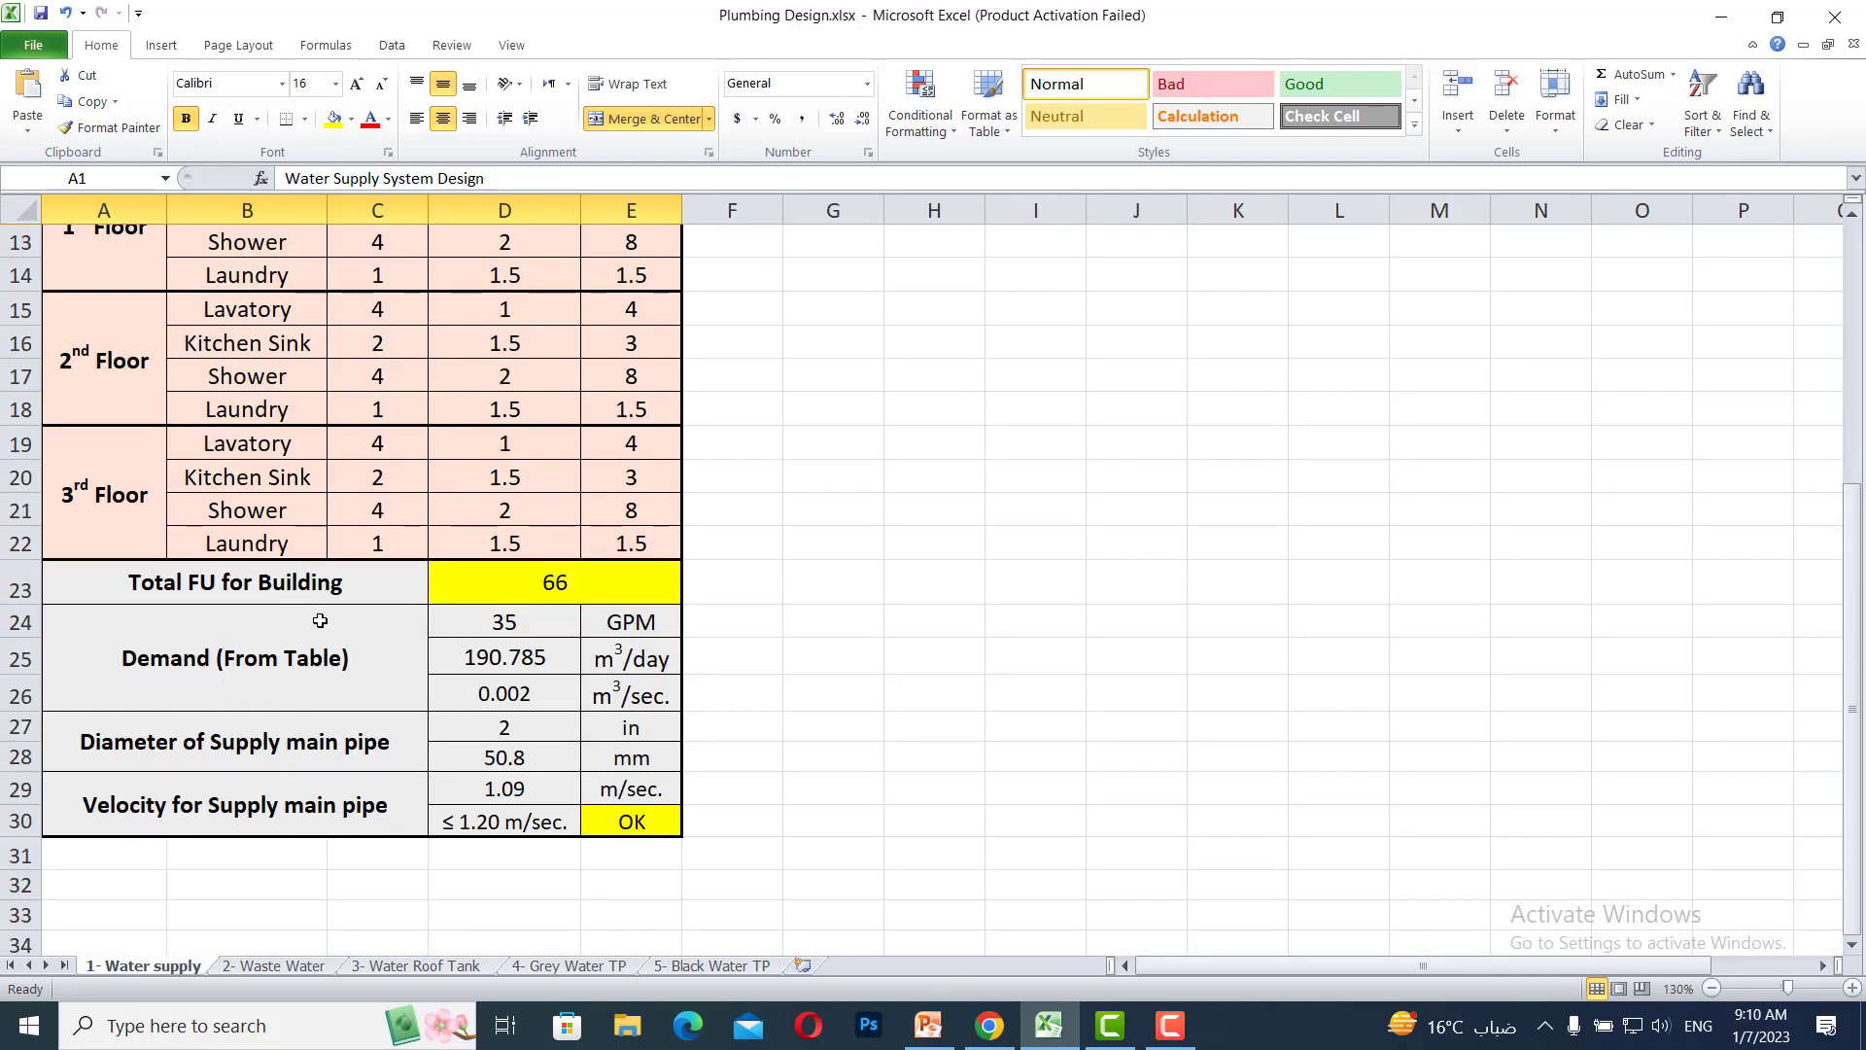
{"action": "left_click", "coordinate": [547, 660]}
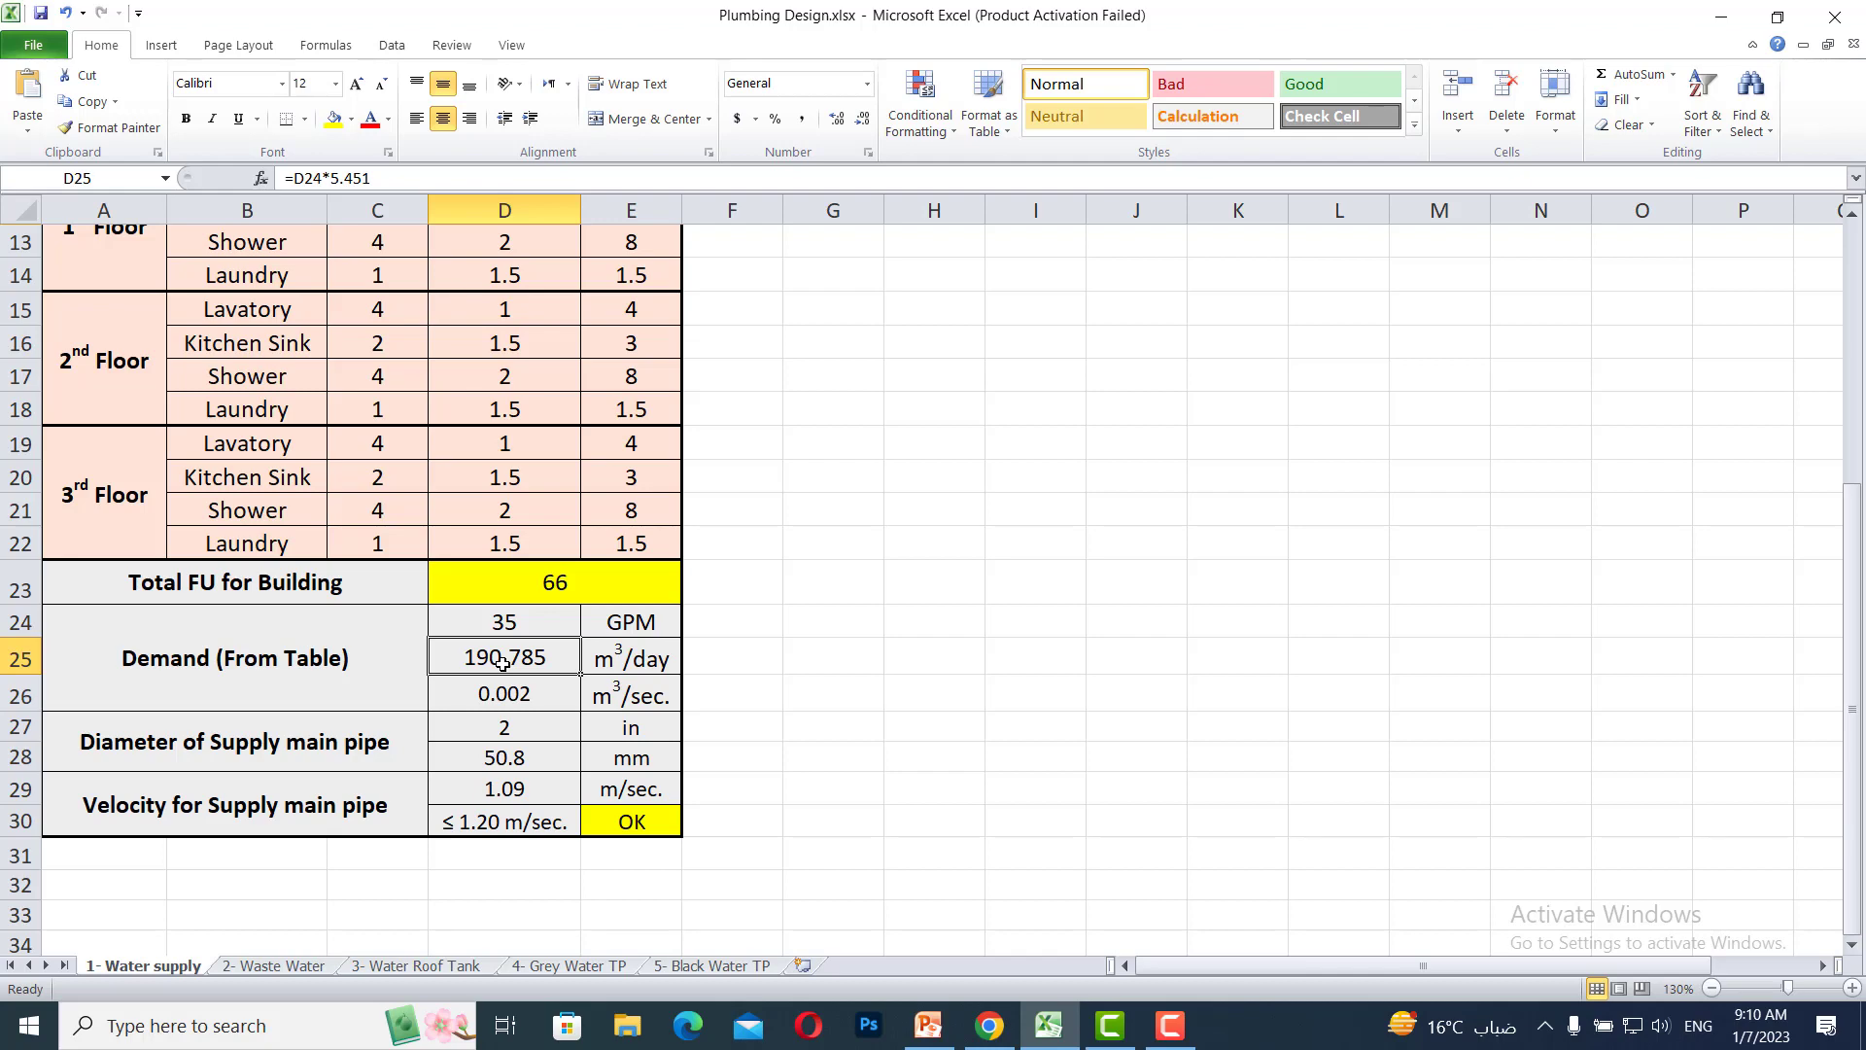
Open the 2- Waste Water sheet and look through its fixture, irrigation and treatment plant rows
{"action": "left_click", "coordinate": [292, 967]}
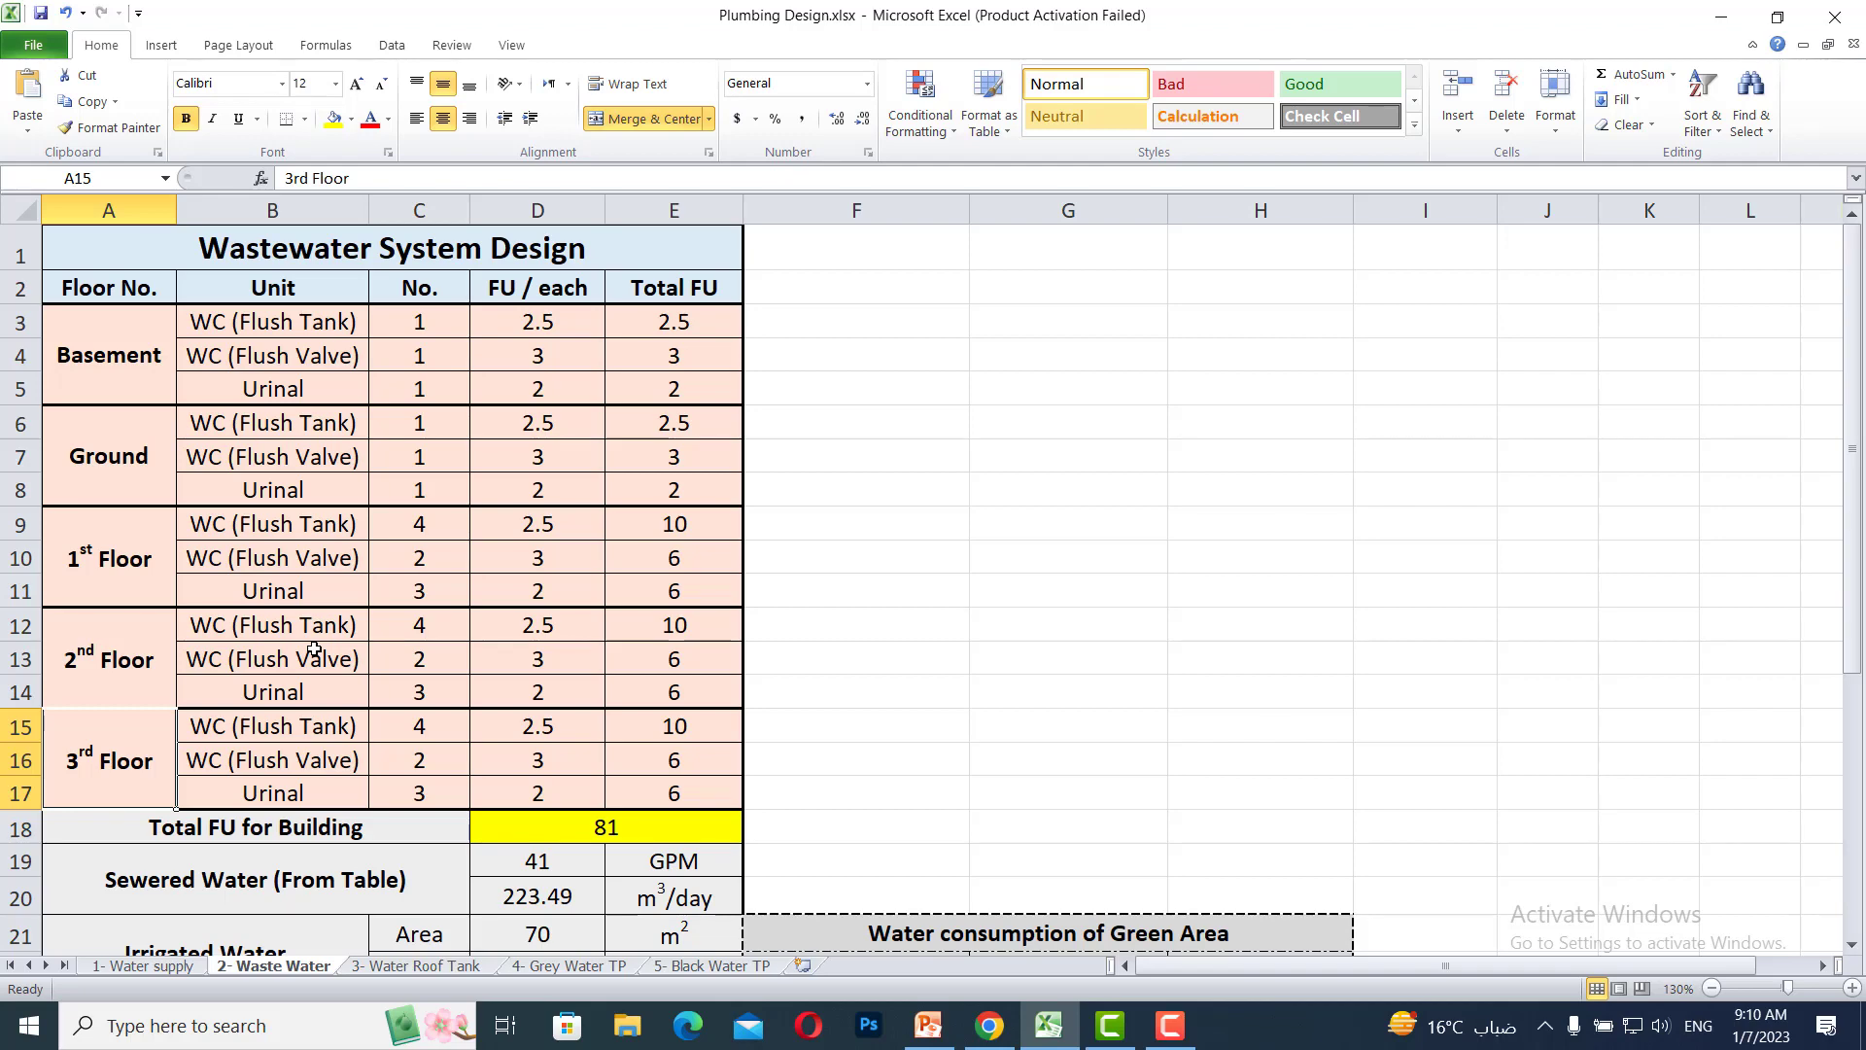
{"action": "scroll", "coordinate": [314, 649], "scroll_direction": "down", "scroll_amount": 3}
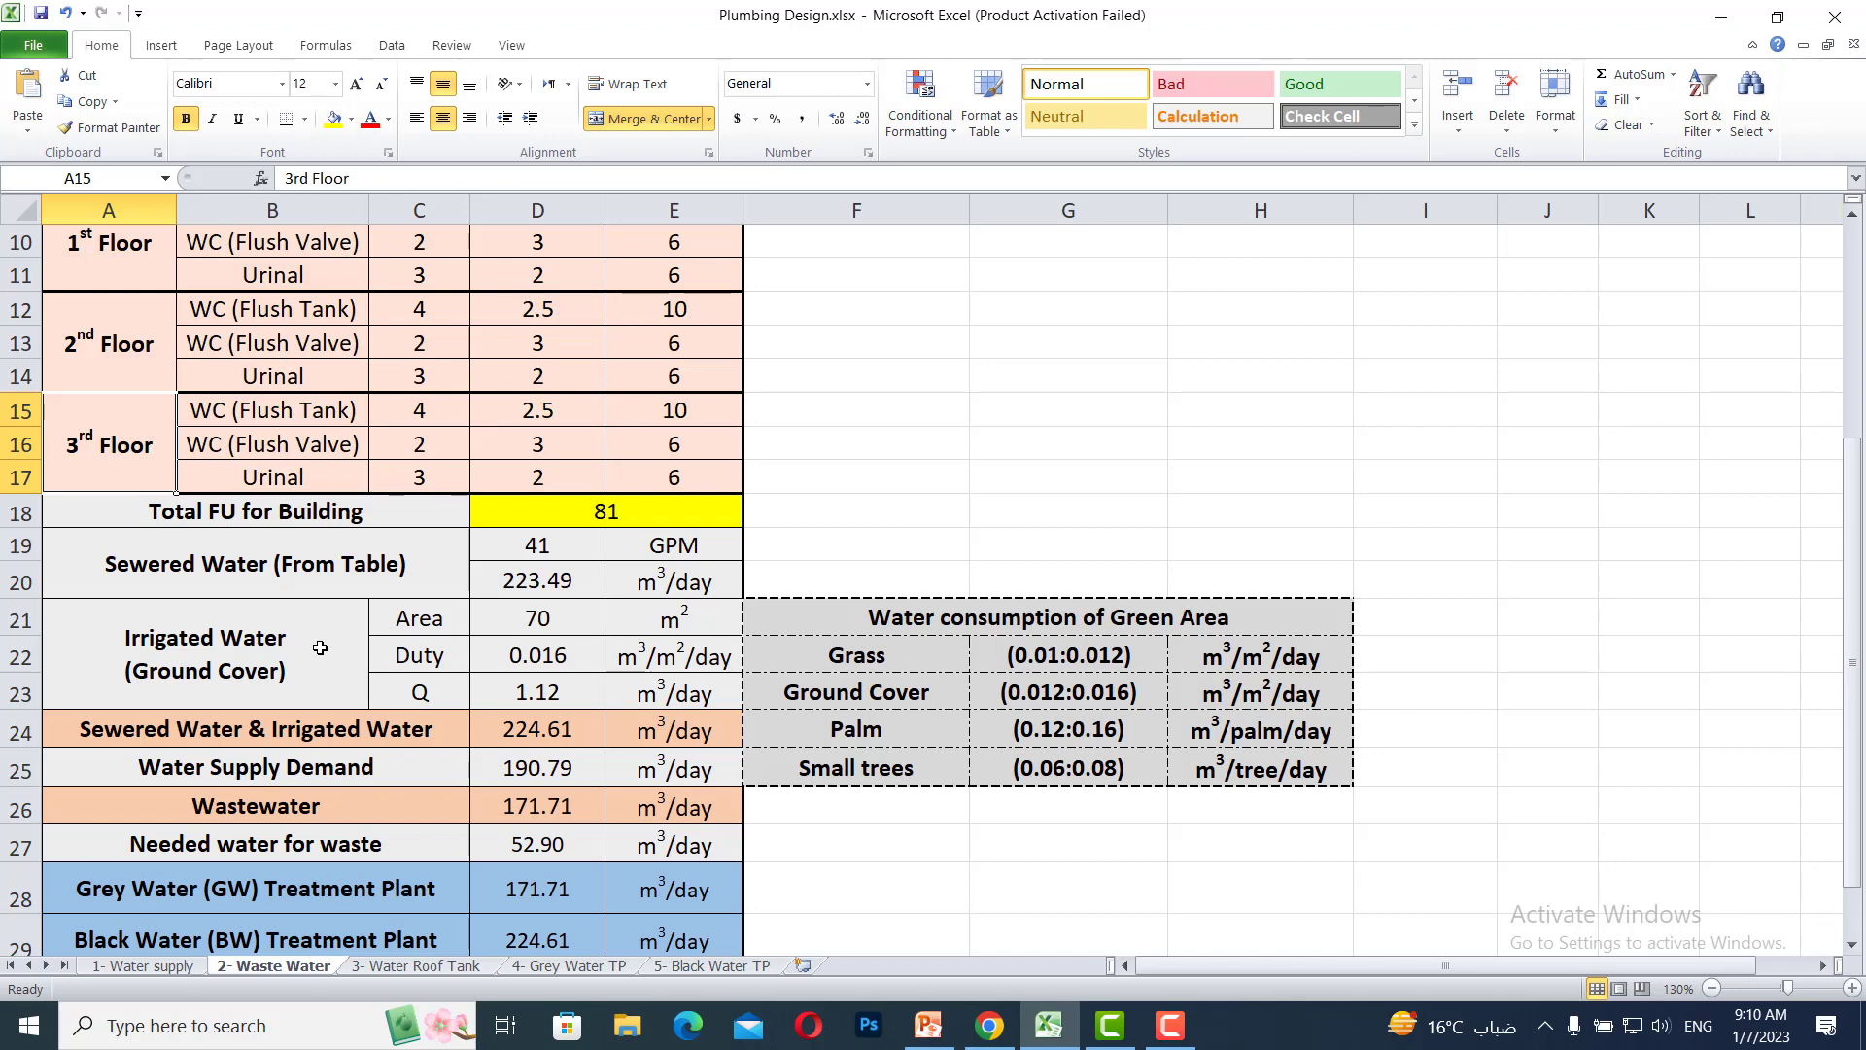
{"action": "scroll", "coordinate": [319, 648], "scroll_direction": "up", "scroll_amount": 3}
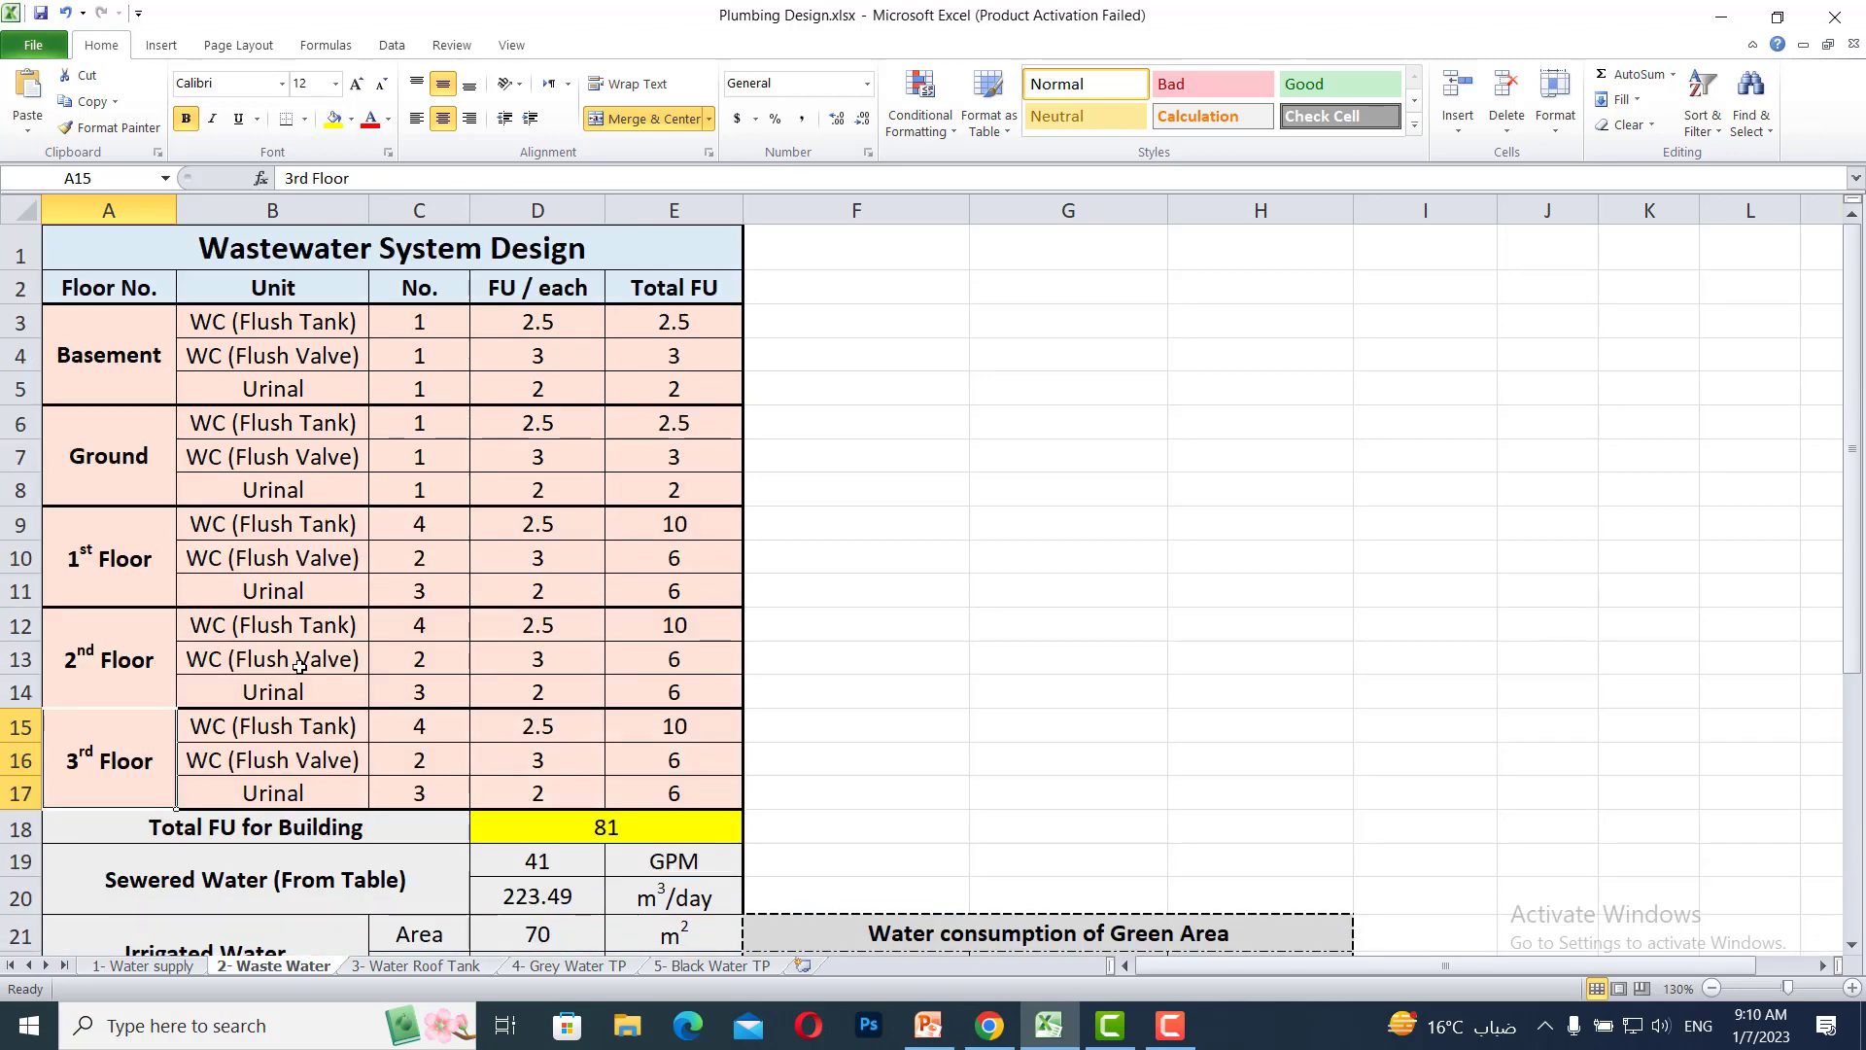
Switch to PowerPoint to view the greywater and black-water flow diagram on slide 22, and return to the Excel workbook
{"action": "left_click", "coordinate": [923, 1028]}
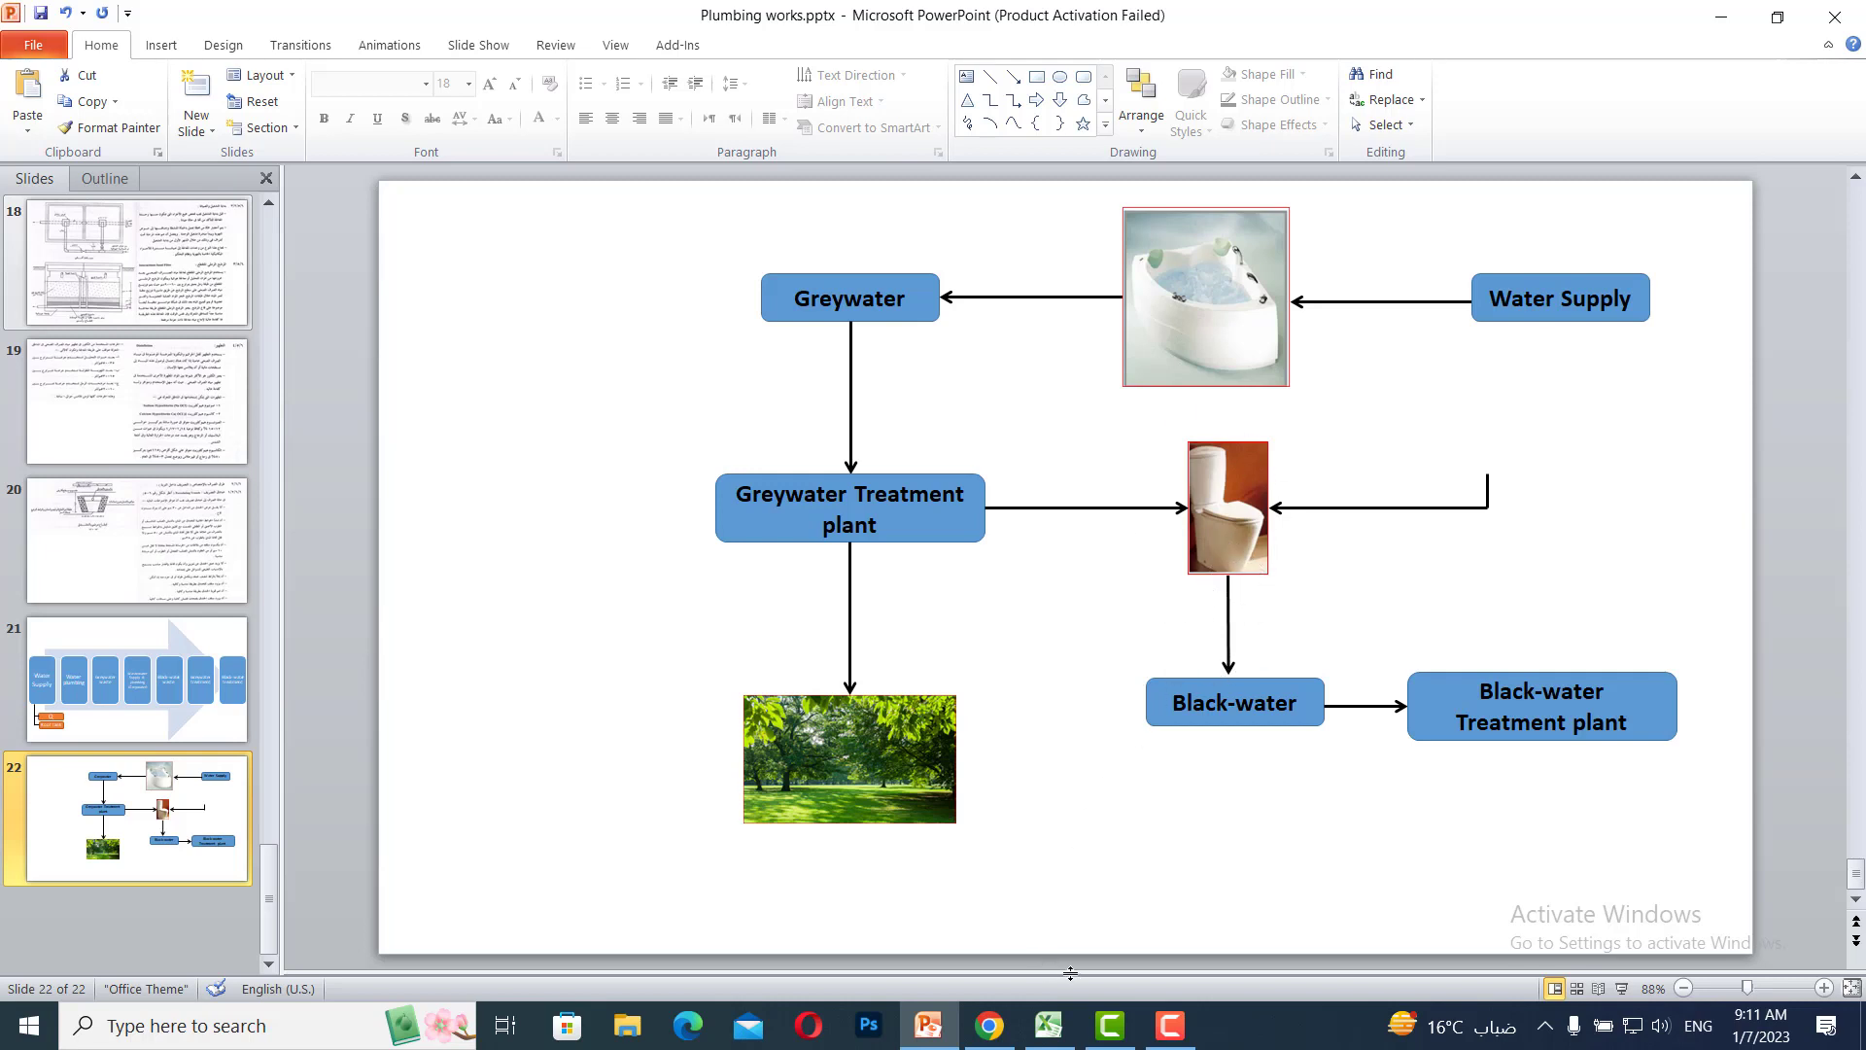
{"action": "left_click", "coordinate": [1050, 1026]}
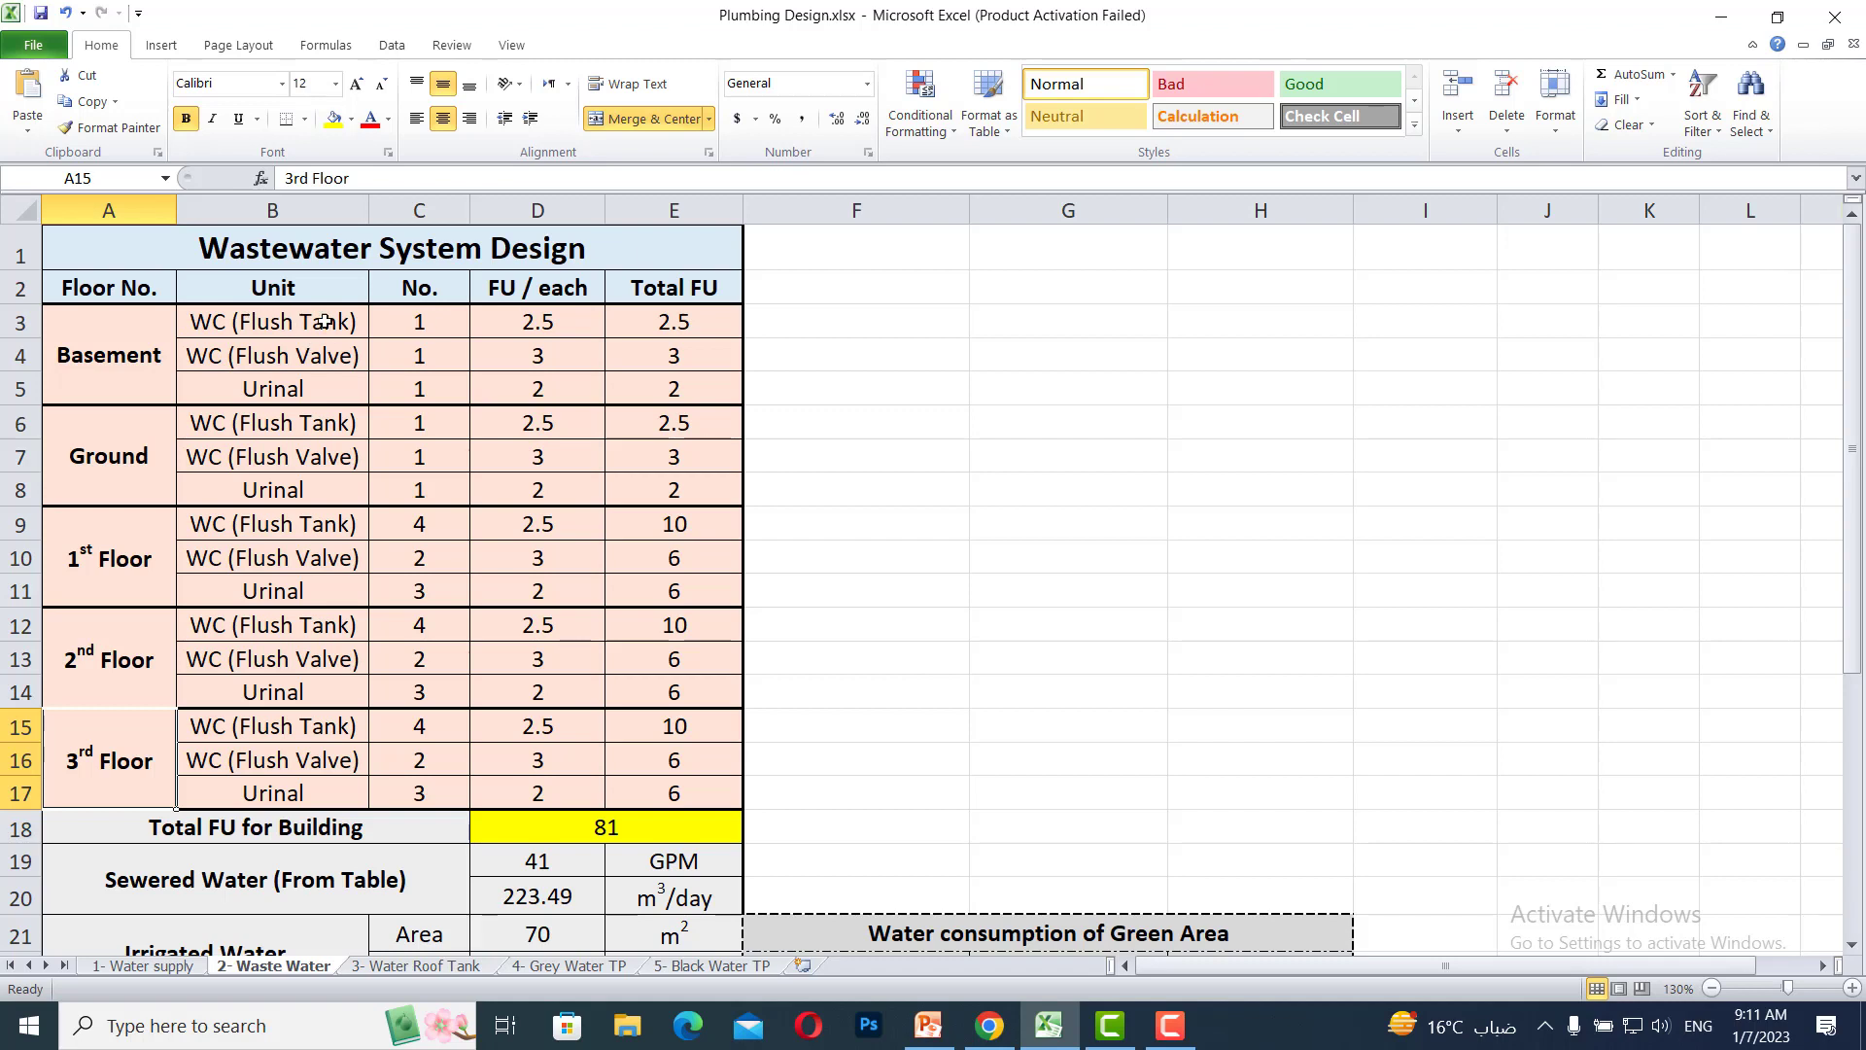
Check the basement and 1st Floor counts of flush tank WCs, flush valve WCs and urinals in the No. column
{"action": "left_click", "coordinate": [404, 324]}
{"action": "left_click", "coordinate": [404, 354]}
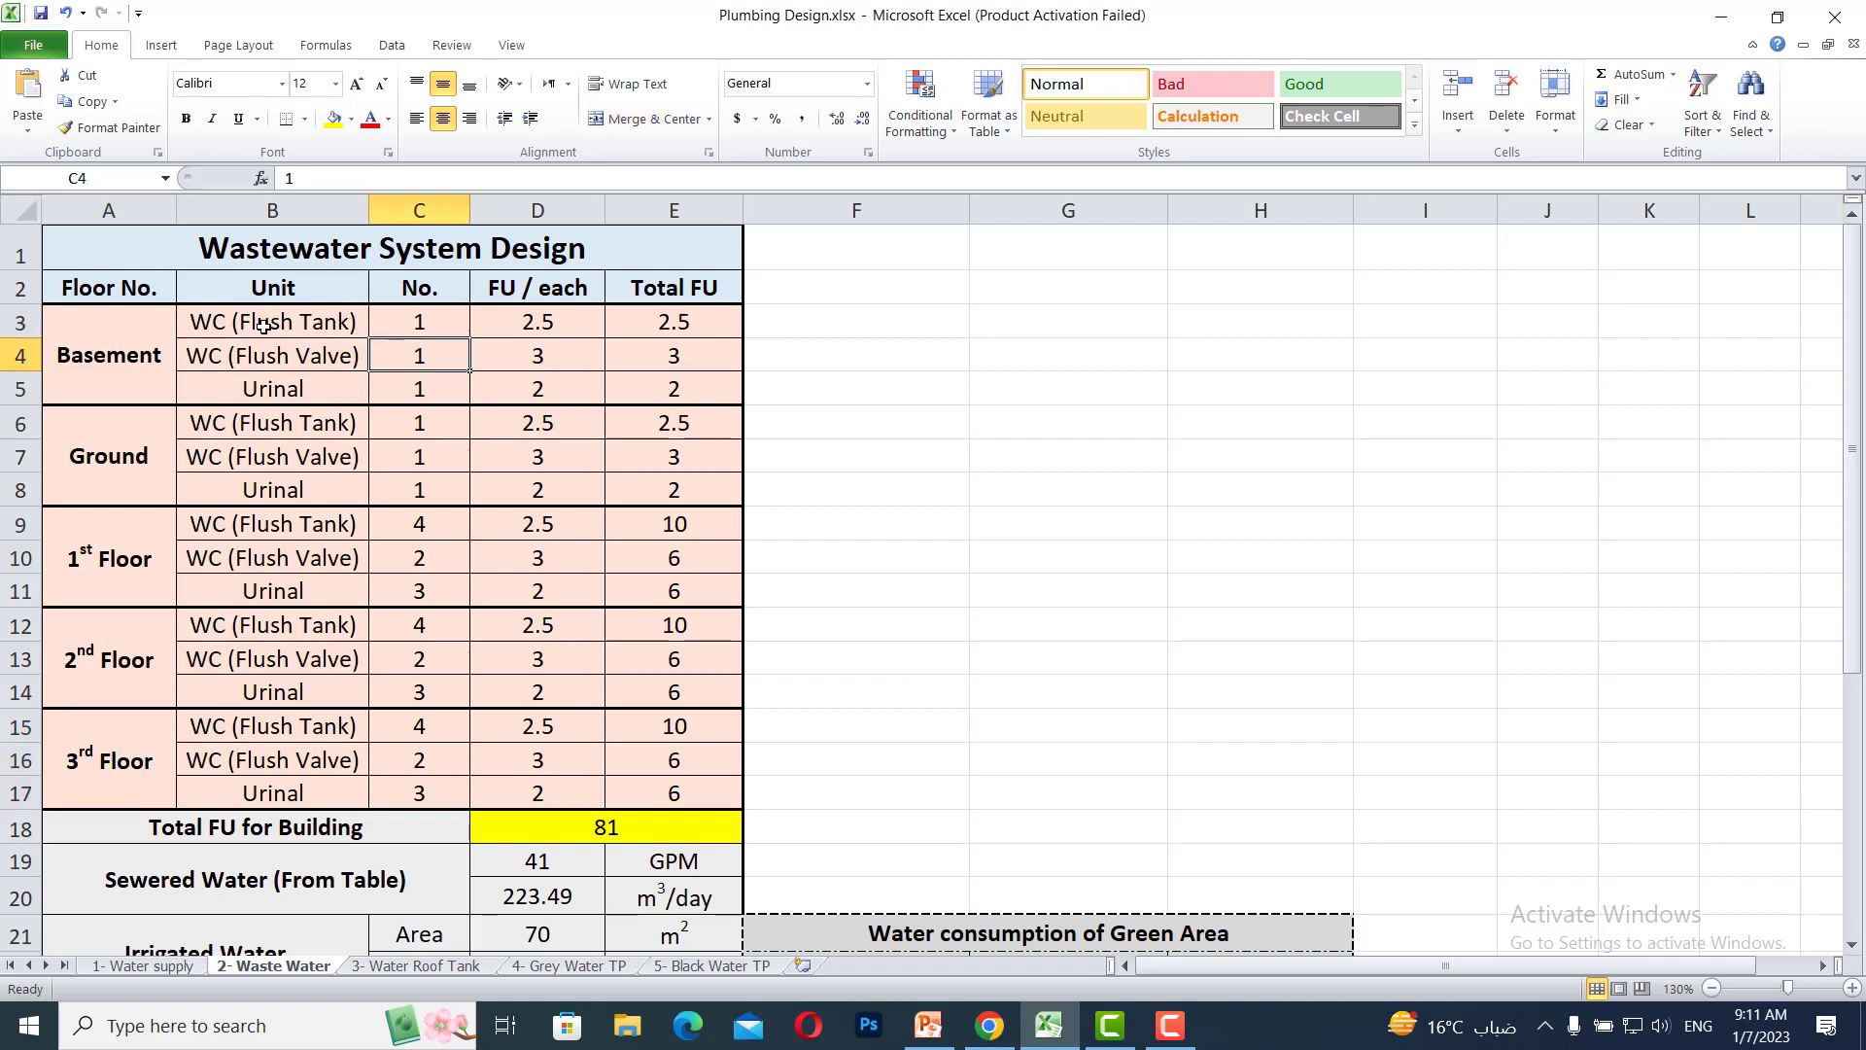
{"action": "left_click", "coordinate": [409, 321]}
{"action": "left_click", "coordinate": [408, 356]}
{"action": "left_click", "coordinate": [444, 387]}
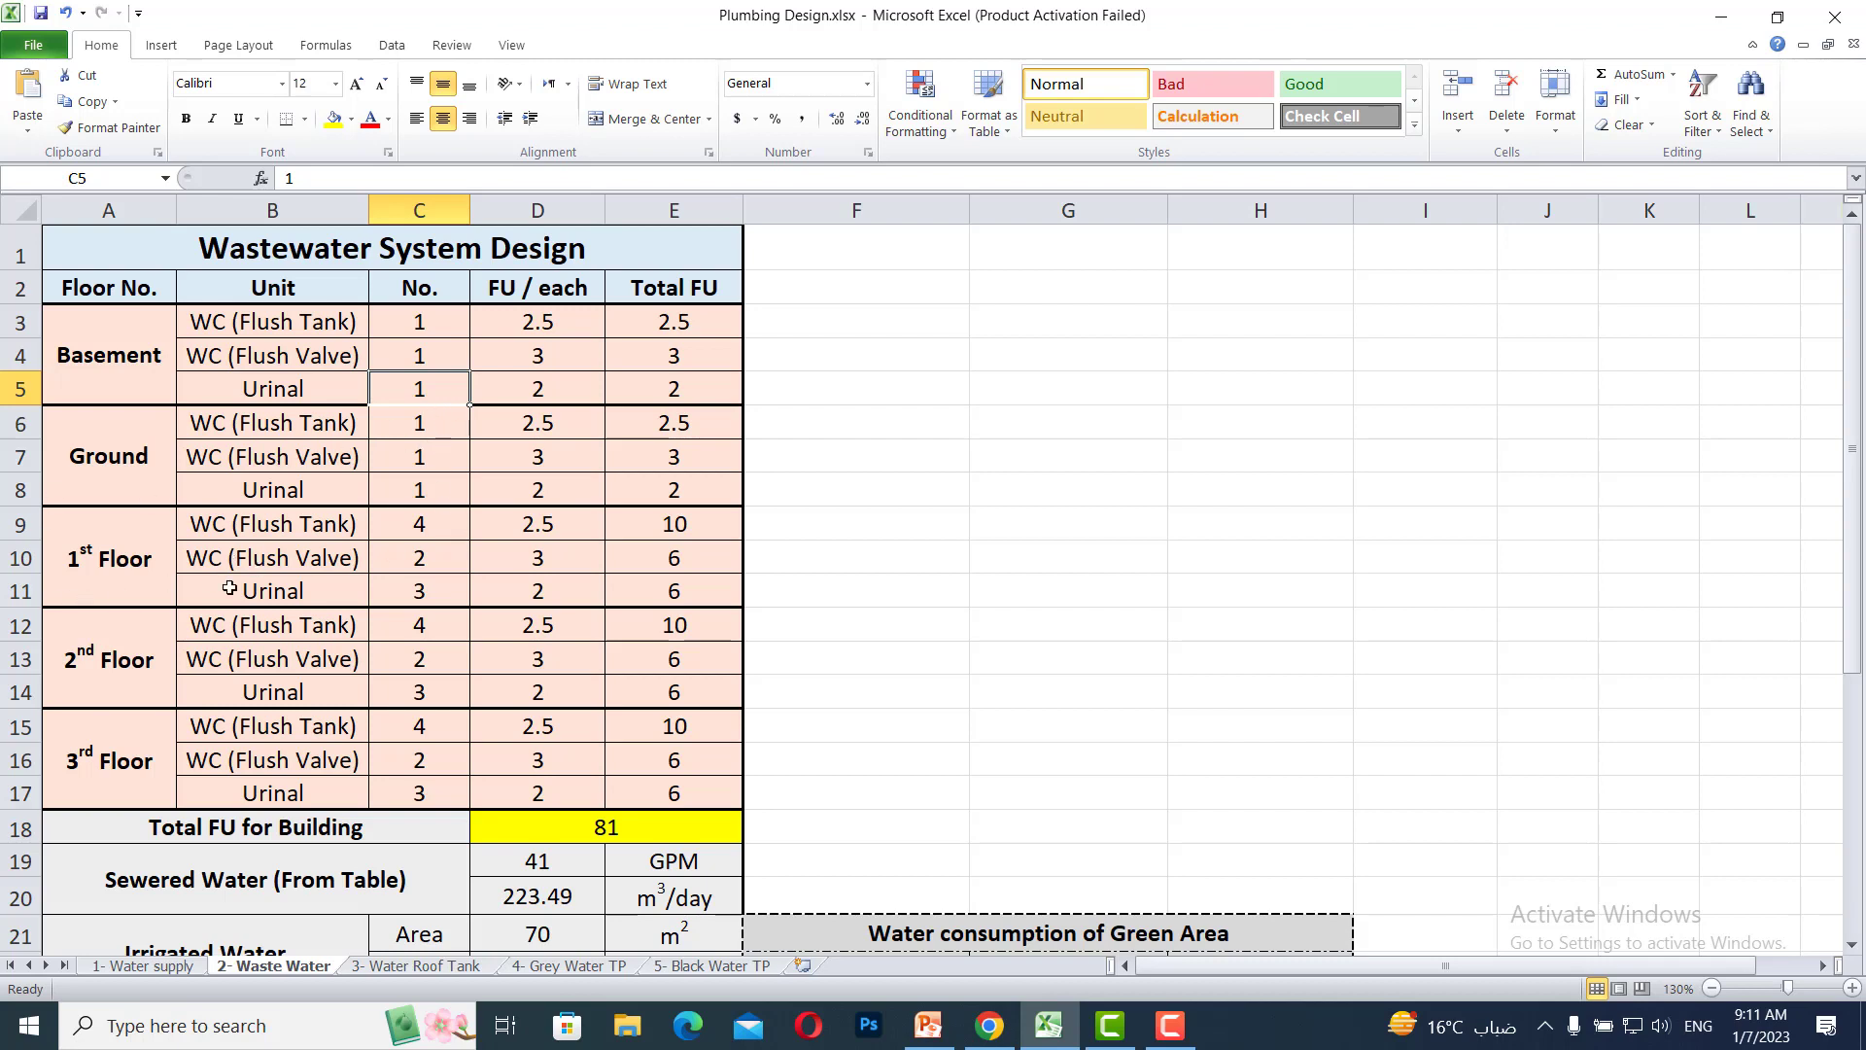
{"action": "left_click", "coordinate": [402, 524]}
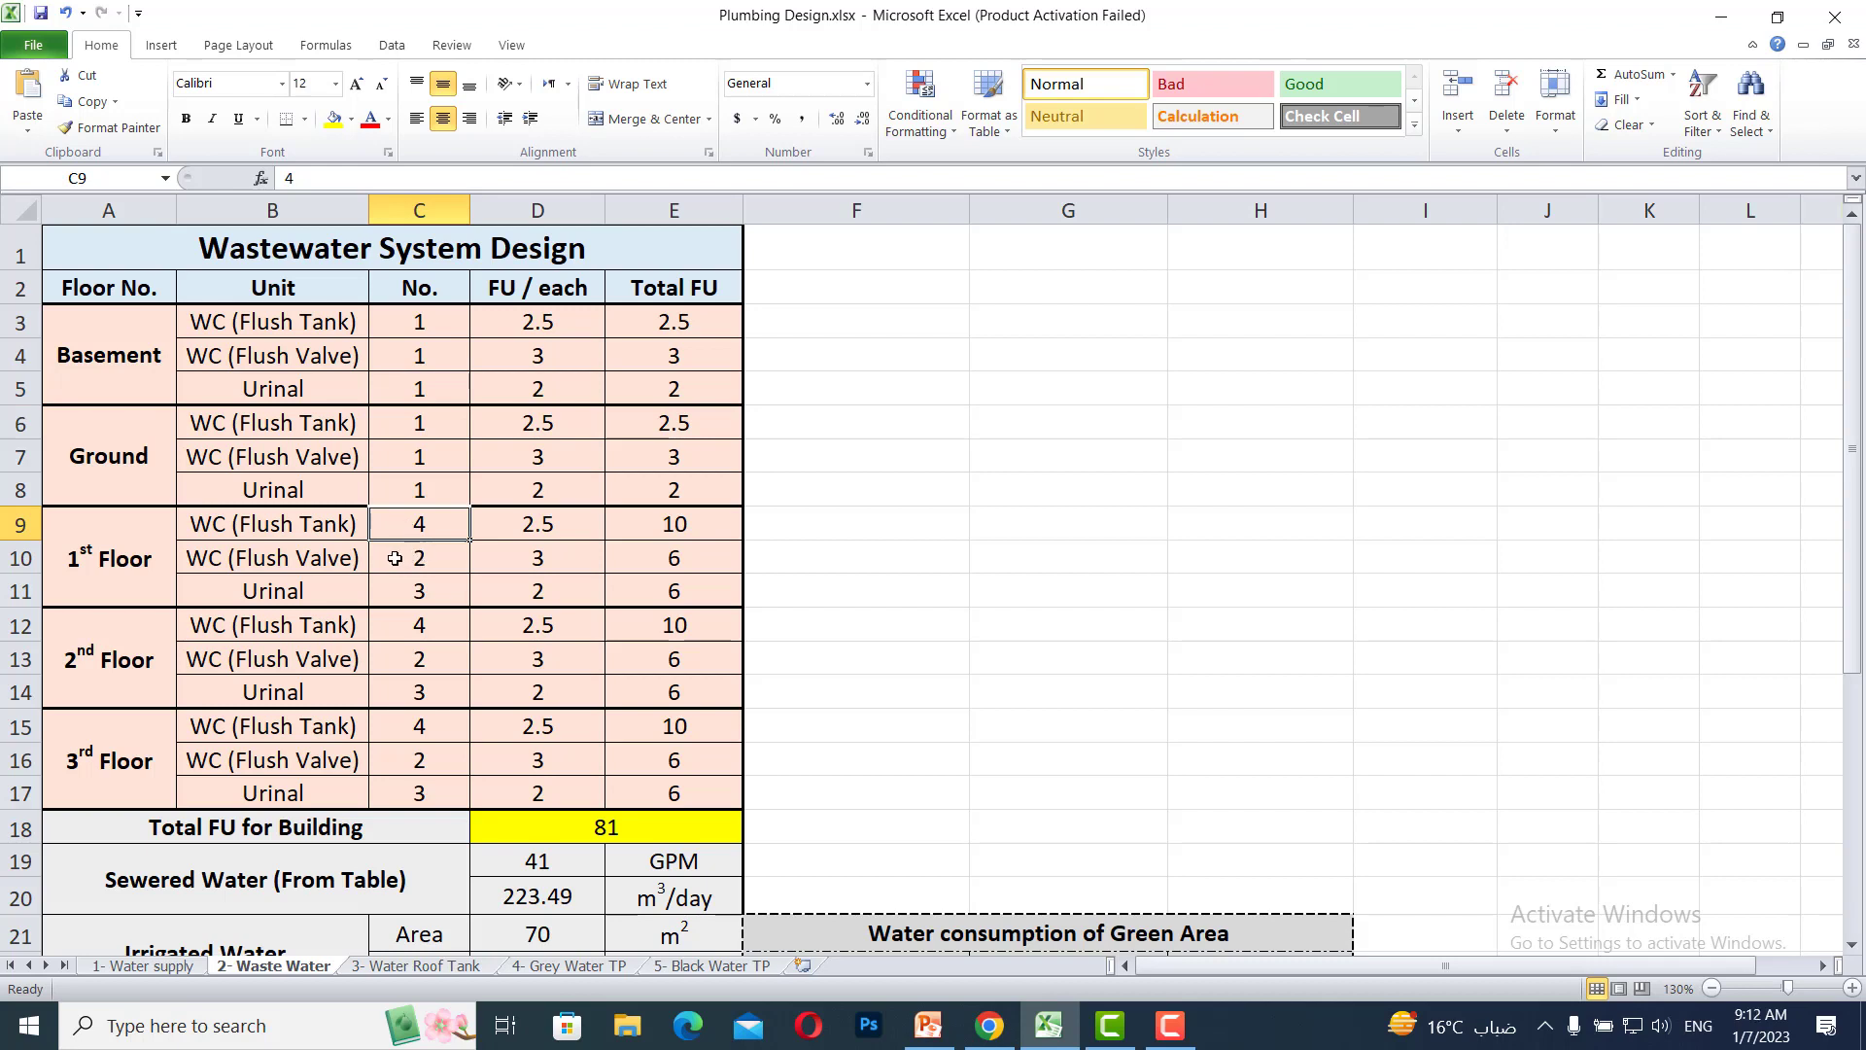
{"action": "left_click", "coordinate": [399, 559]}
{"action": "left_click", "coordinate": [394, 592]}
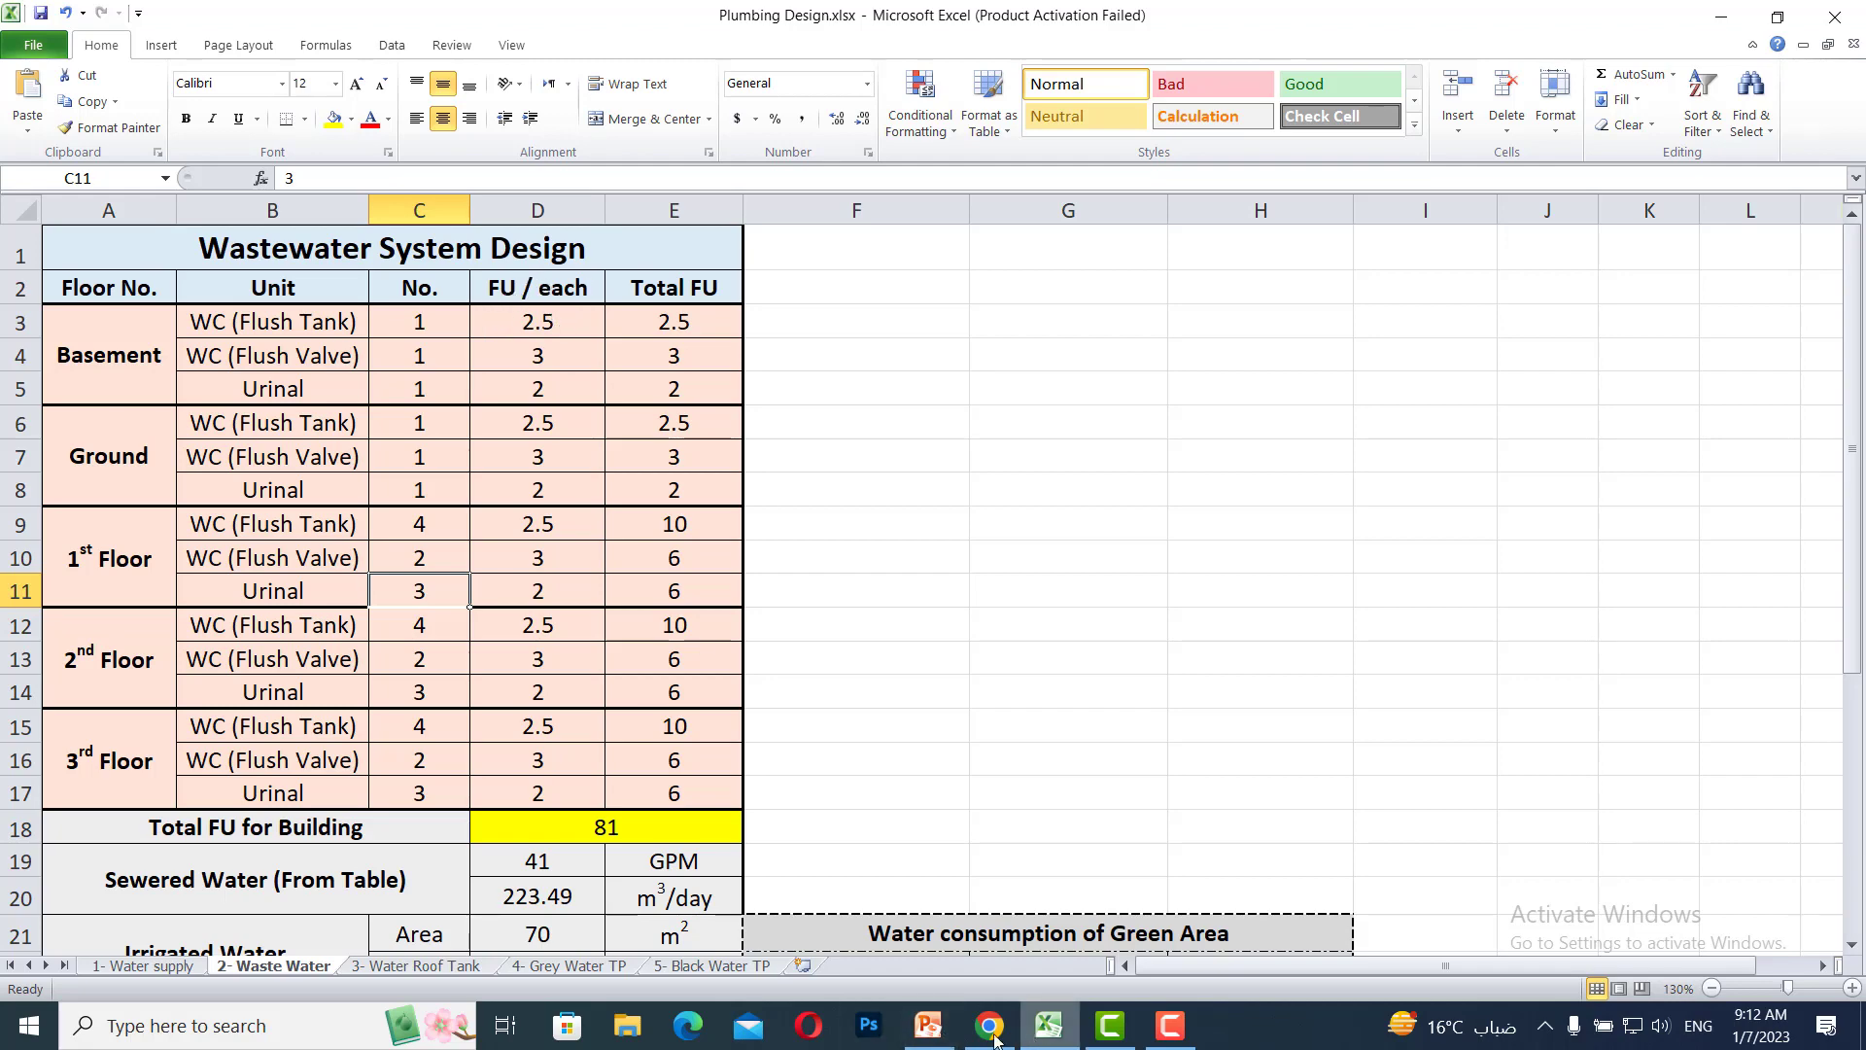
Switch to PowerPoint and present slide 6, which holds the fixture unit and demand tables, as a slide show
{"action": "left_click", "coordinate": [928, 1025]}
{"action": "scroll", "coordinate": [137, 538], "scroll_direction": "up", "scroll_amount": 5}
{"action": "scroll", "coordinate": [137, 537], "scroll_direction": "up", "scroll_amount": 5}
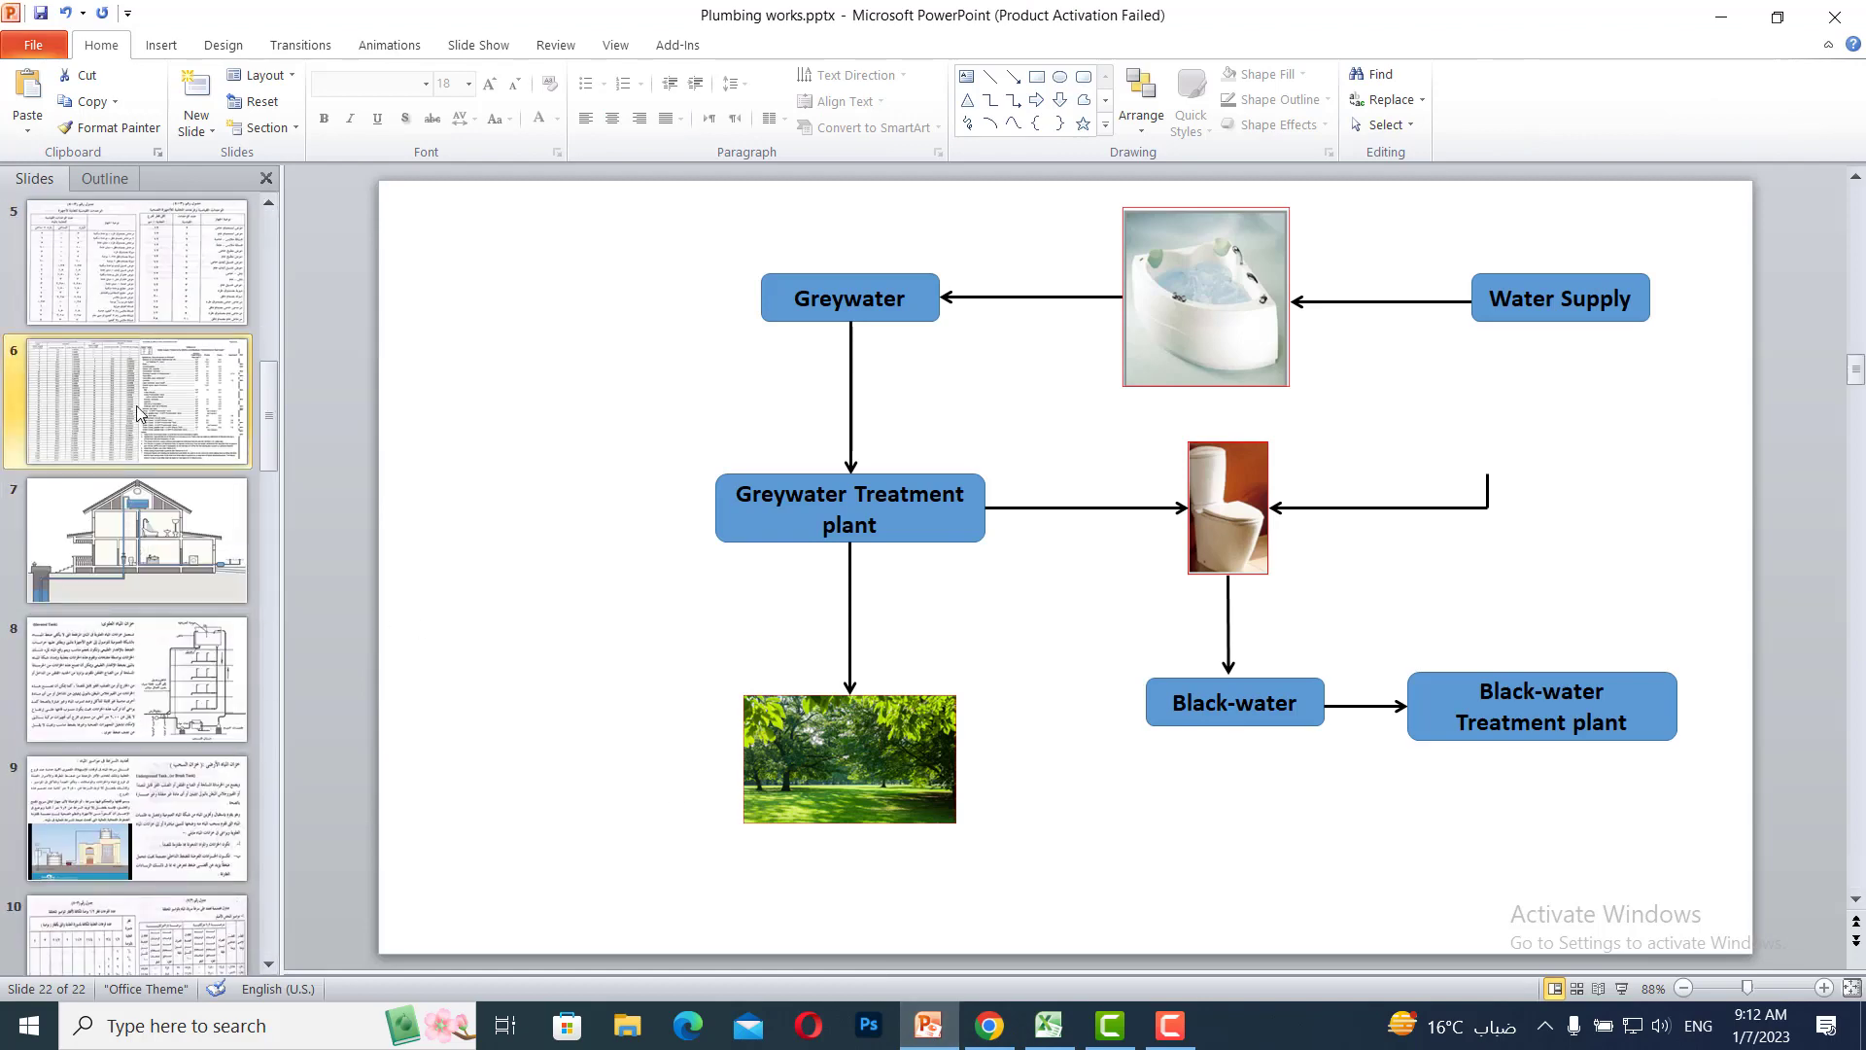
{"action": "left_click", "coordinate": [137, 405]}
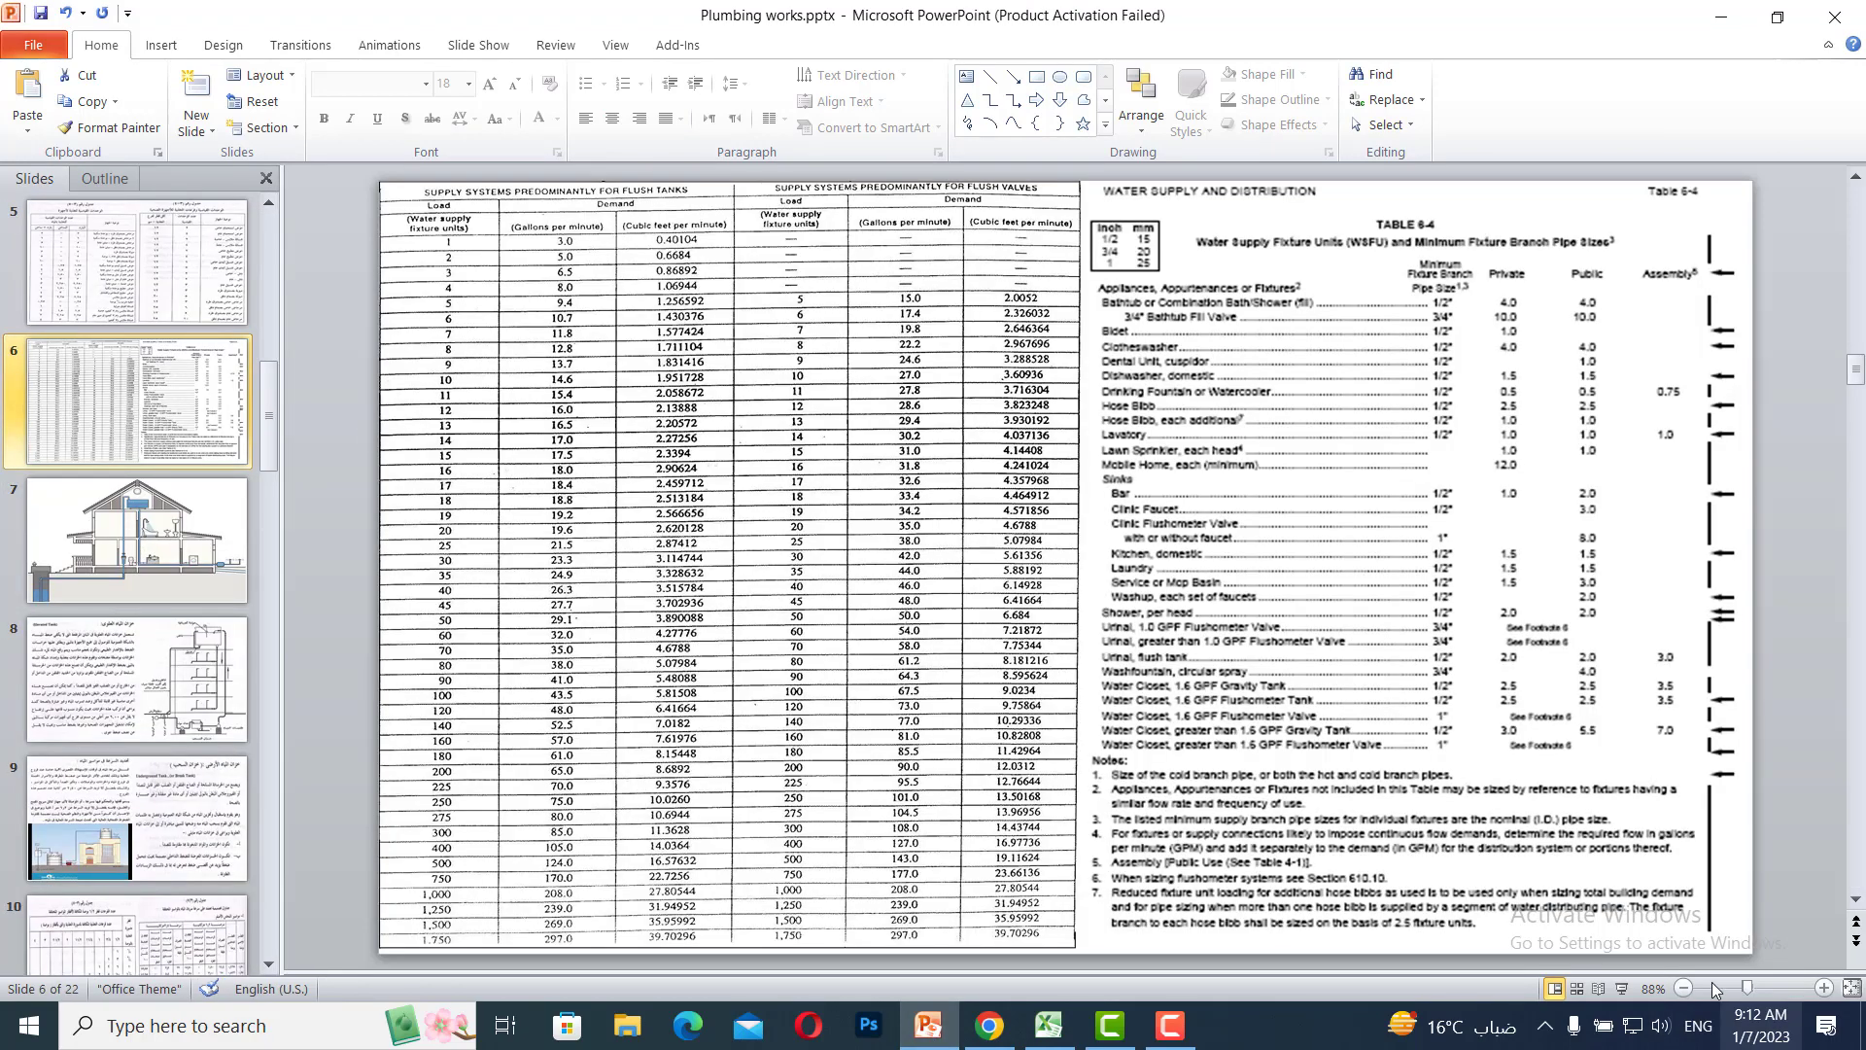
{"action": "left_click", "coordinate": [1621, 988]}
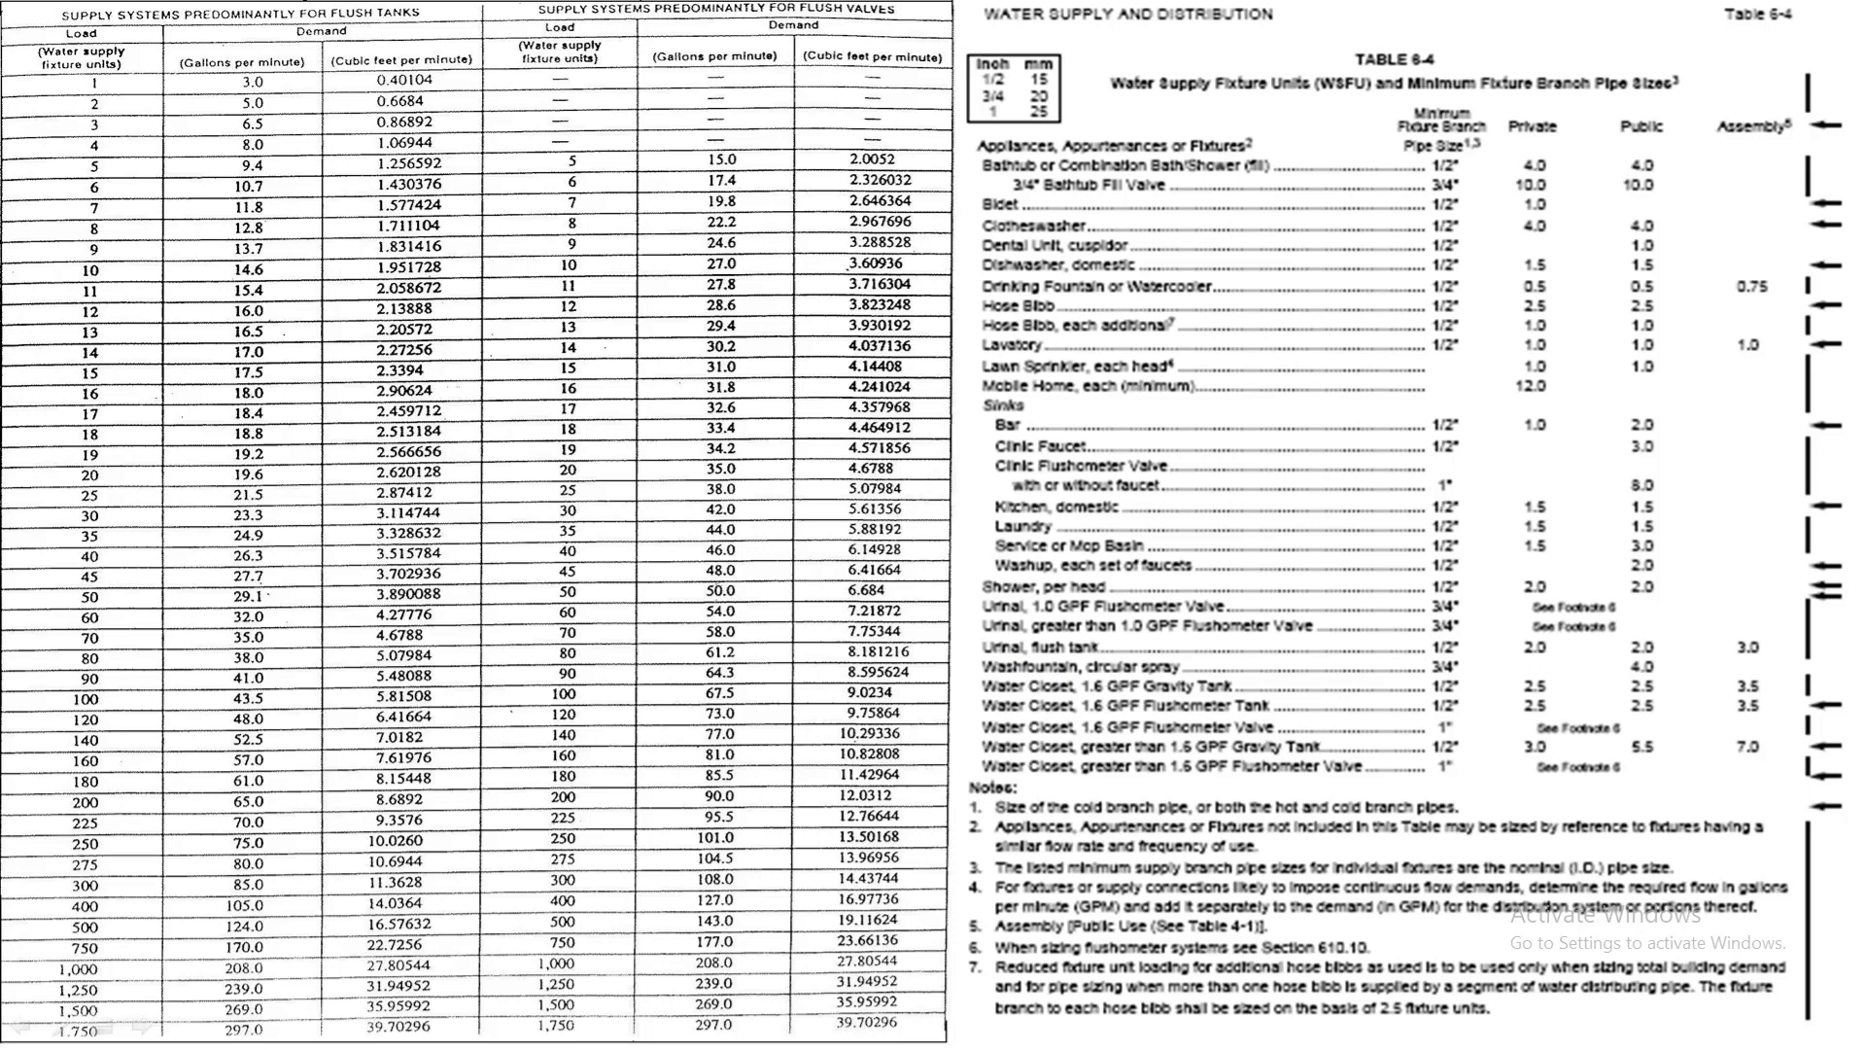
Pen-mark the urinal and water closet rows, the Public heading and its 2.0 and 2.5 values, and end the show discarding the ink
{"action": "left_click", "coordinate": [60, 1026]}
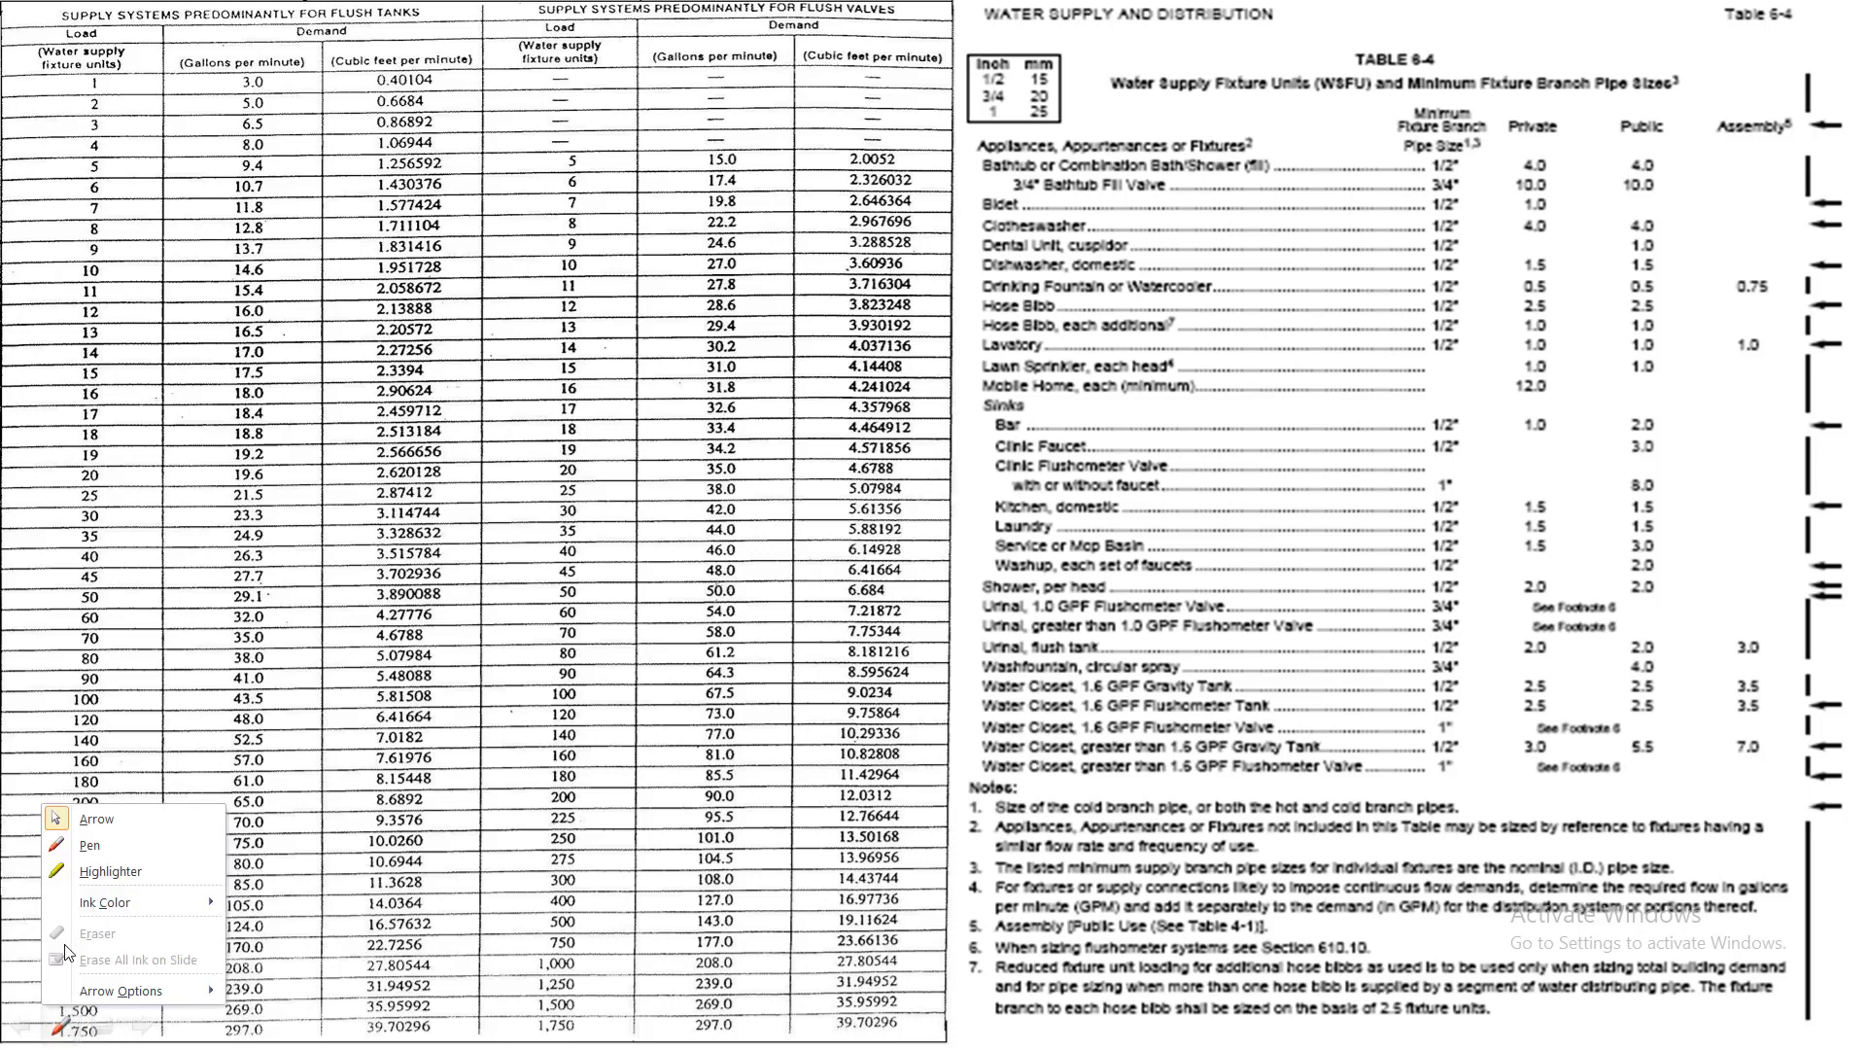
{"action": "left_click", "coordinate": [110, 853]}
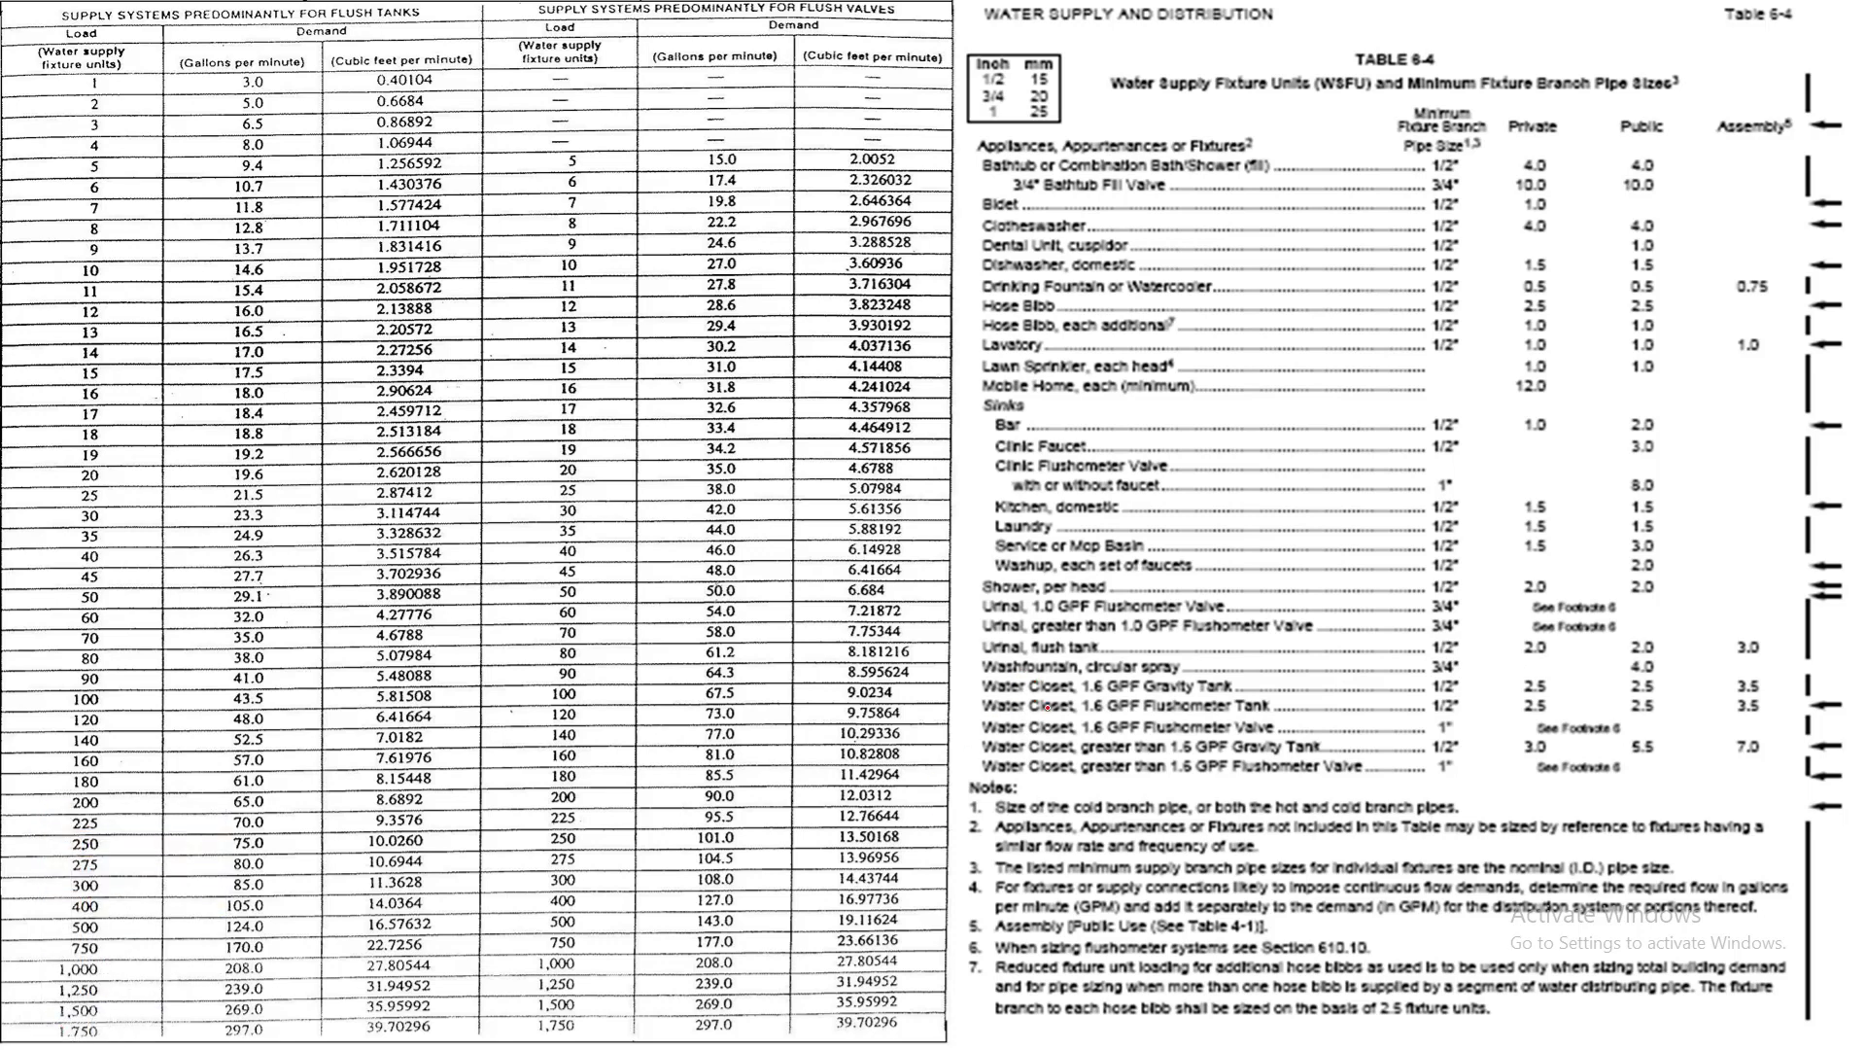
{"action": "left_click_drag", "start_coordinate": [1019, 658], "coordinate": [993, 661]}
{"action": "left_click_drag", "start_coordinate": [1643, 123], "coordinate": [1650, 132]}
{"action": "mouse_move", "coordinate": [1652, 633]}
{"action": "left_mouse_down"}
{"action": "mouse_move", "coordinate": [1616, 657]}
{"action": "mouse_move", "coordinate": [1661, 652]}
{"action": "left_mouse_up"}
{"action": "mouse_move", "coordinate": [1662, 678]}
{"action": "left_mouse_down"}
{"action": "mouse_move", "coordinate": [1626, 673]}
{"action": "mouse_move", "coordinate": [1666, 692]}
{"action": "left_mouse_up"}
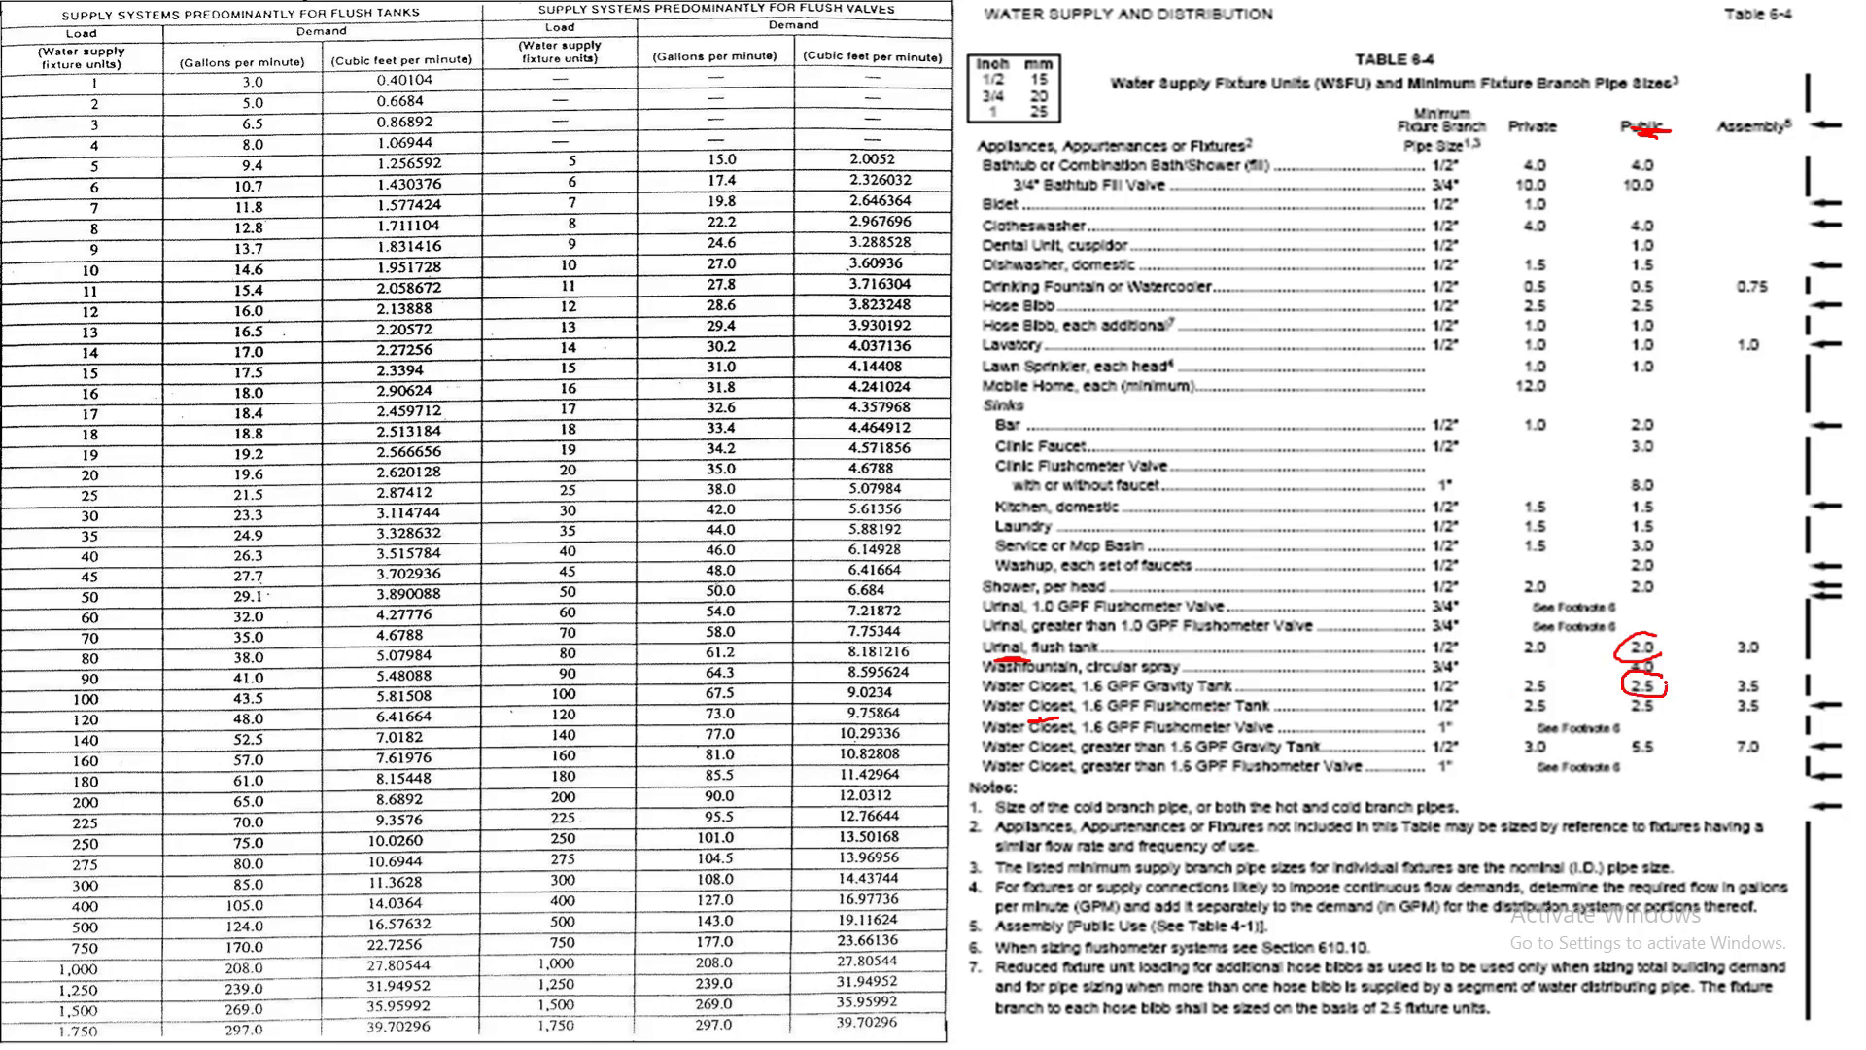
{"action": "key", "text": "Escape"}
{"action": "left_click", "coordinate": [985, 573]}
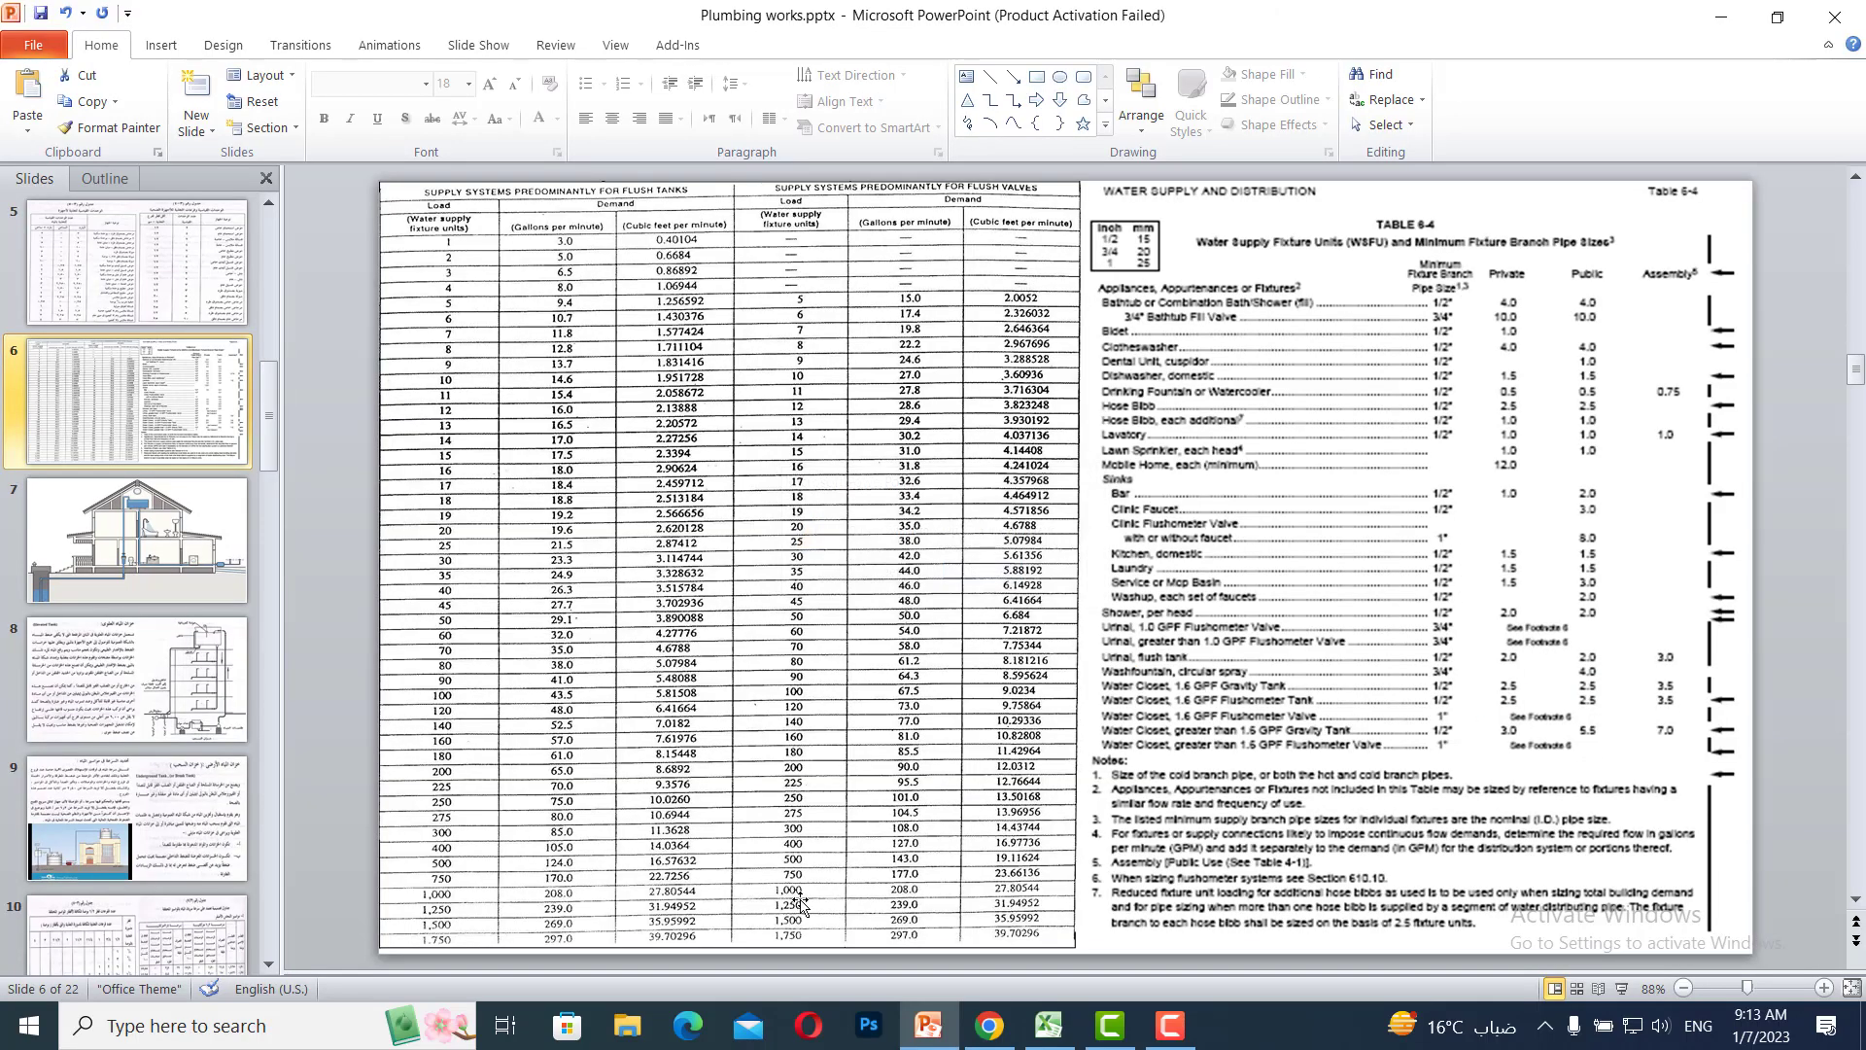
Return to Excel and check the FU / each values of the 1st Floor urinal, flush valve and flush tank rows
{"action": "left_click", "coordinate": [1045, 1027]}
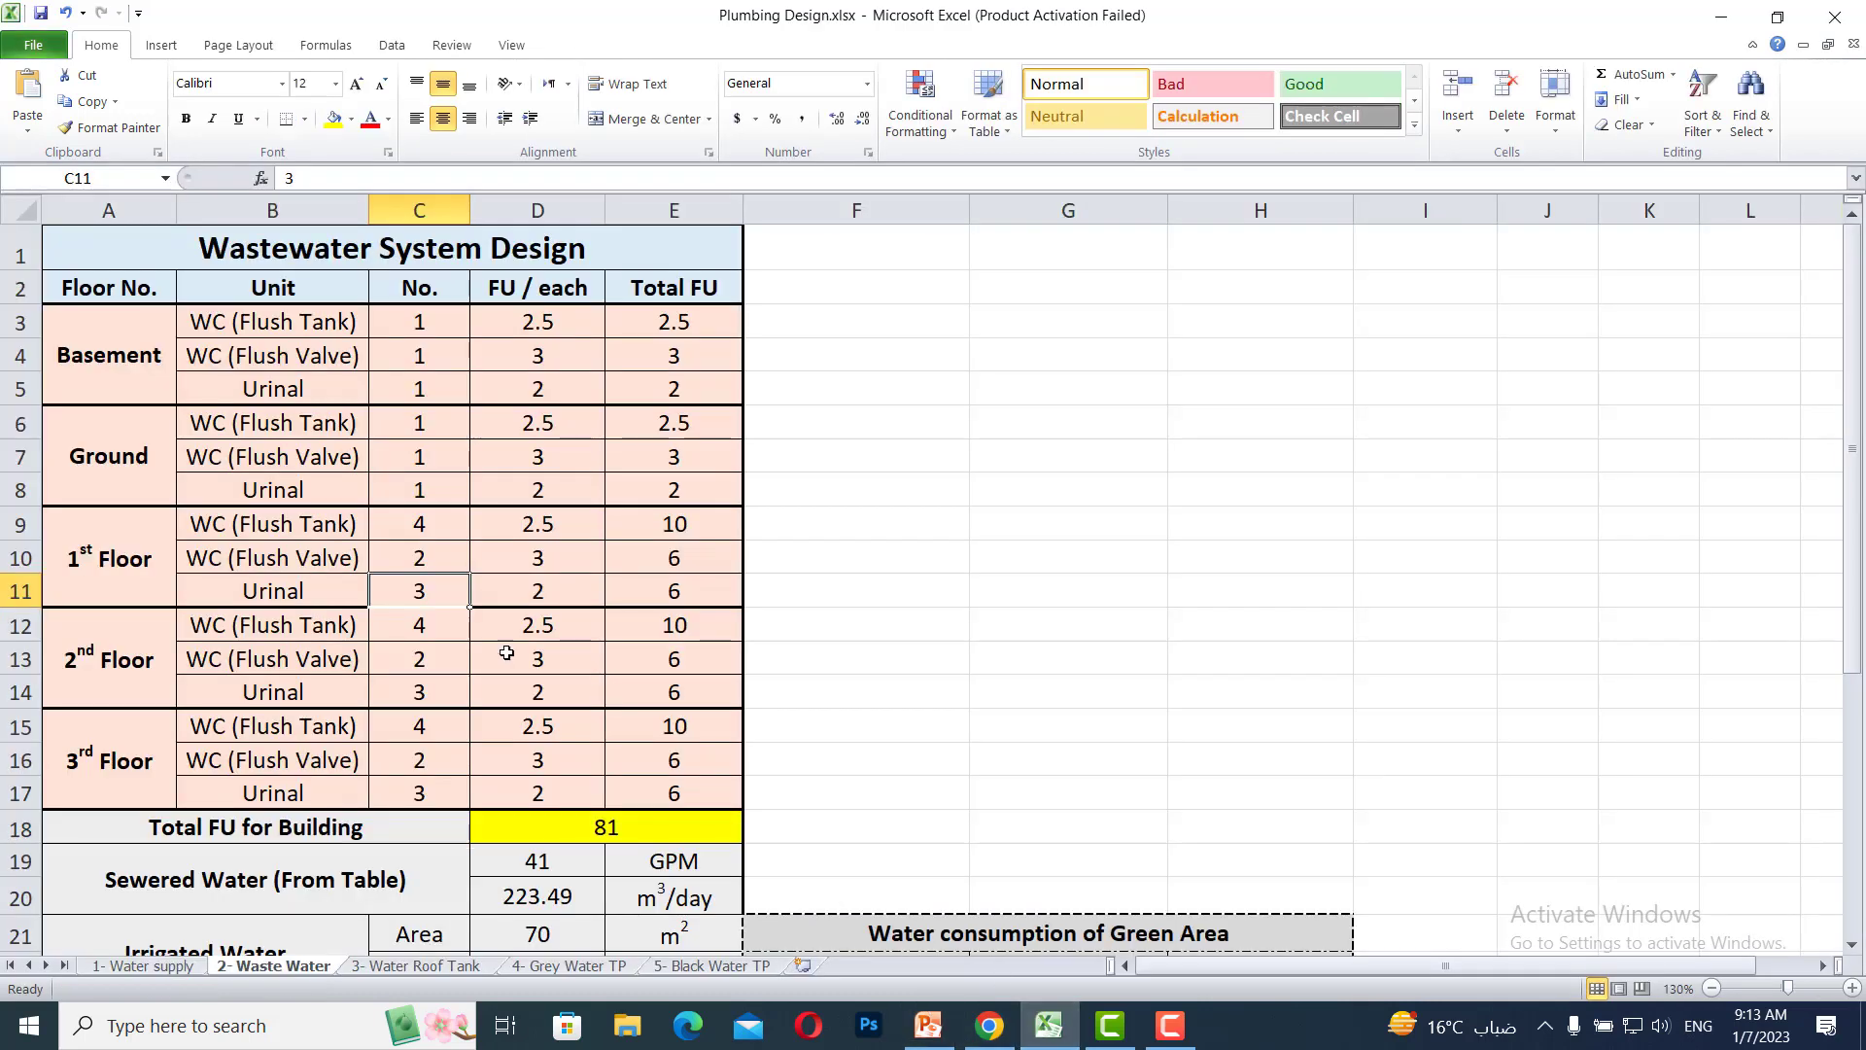
{"action": "left_click", "coordinate": [532, 588]}
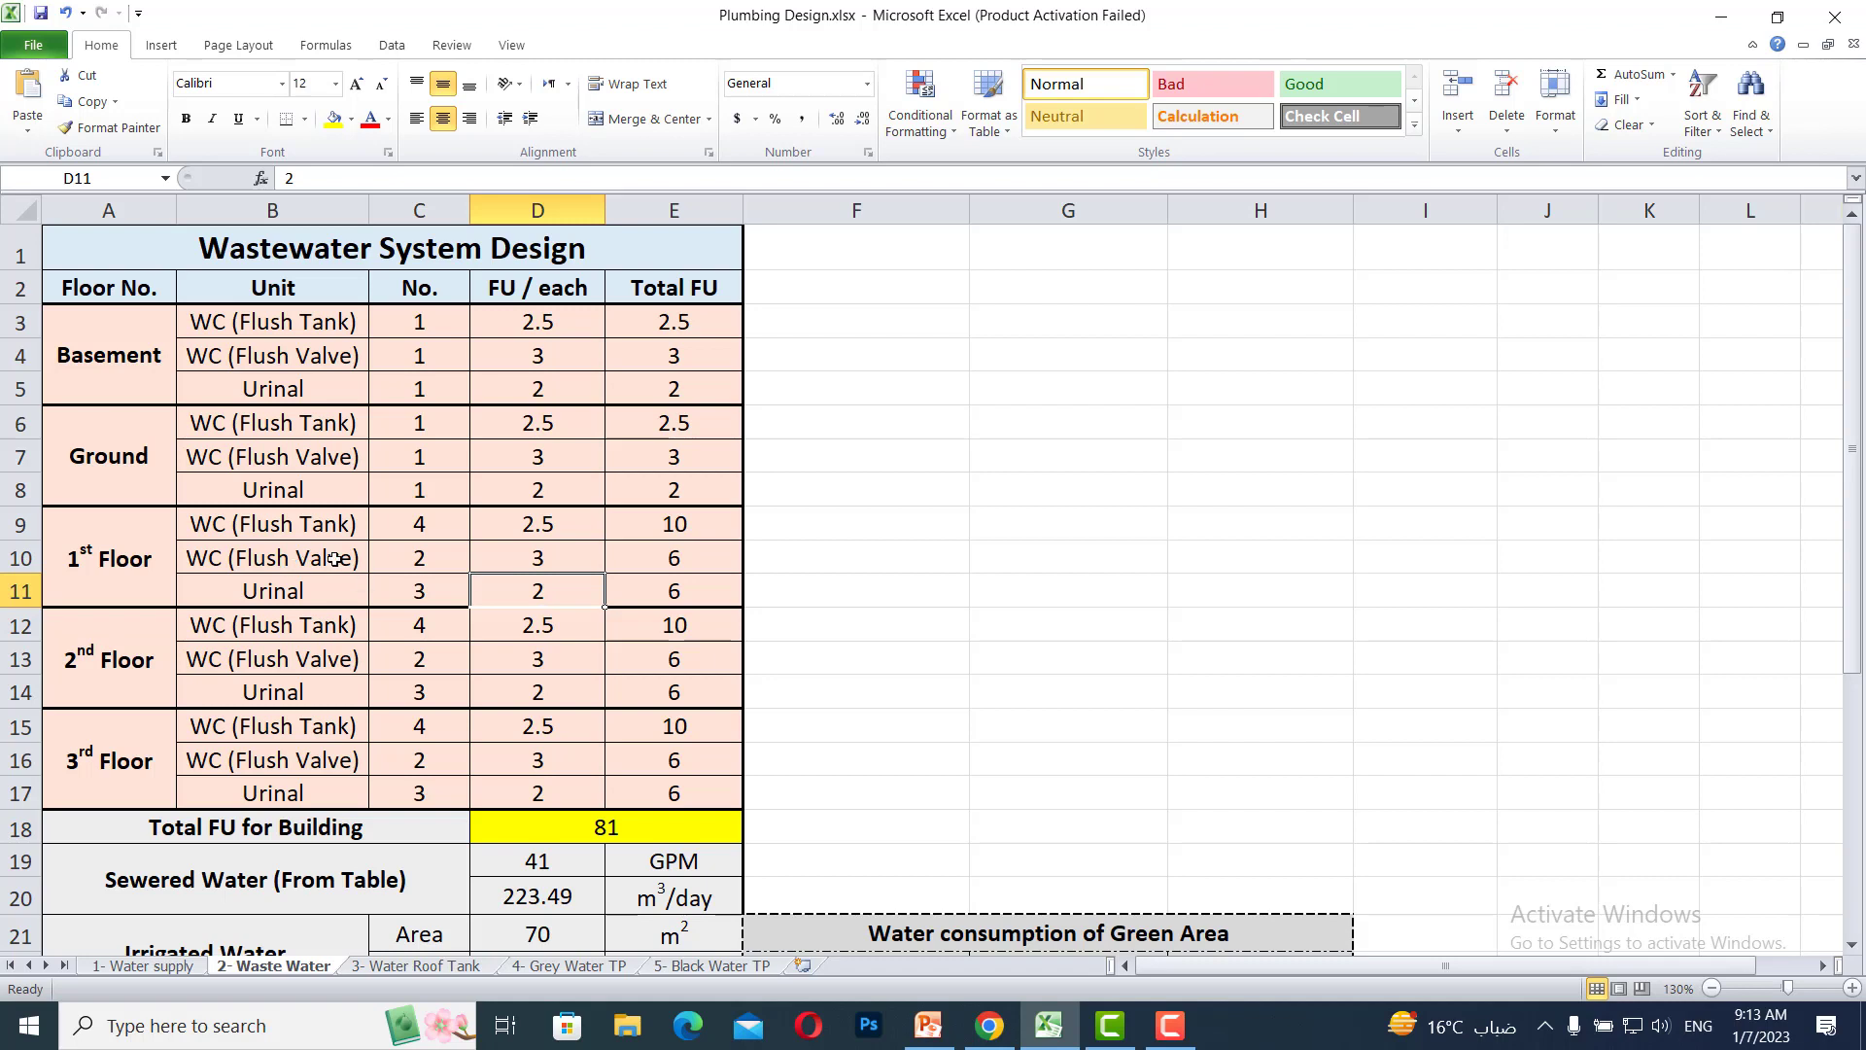
{"action": "left_click", "coordinate": [535, 557]}
{"action": "left_click", "coordinate": [501, 532]}
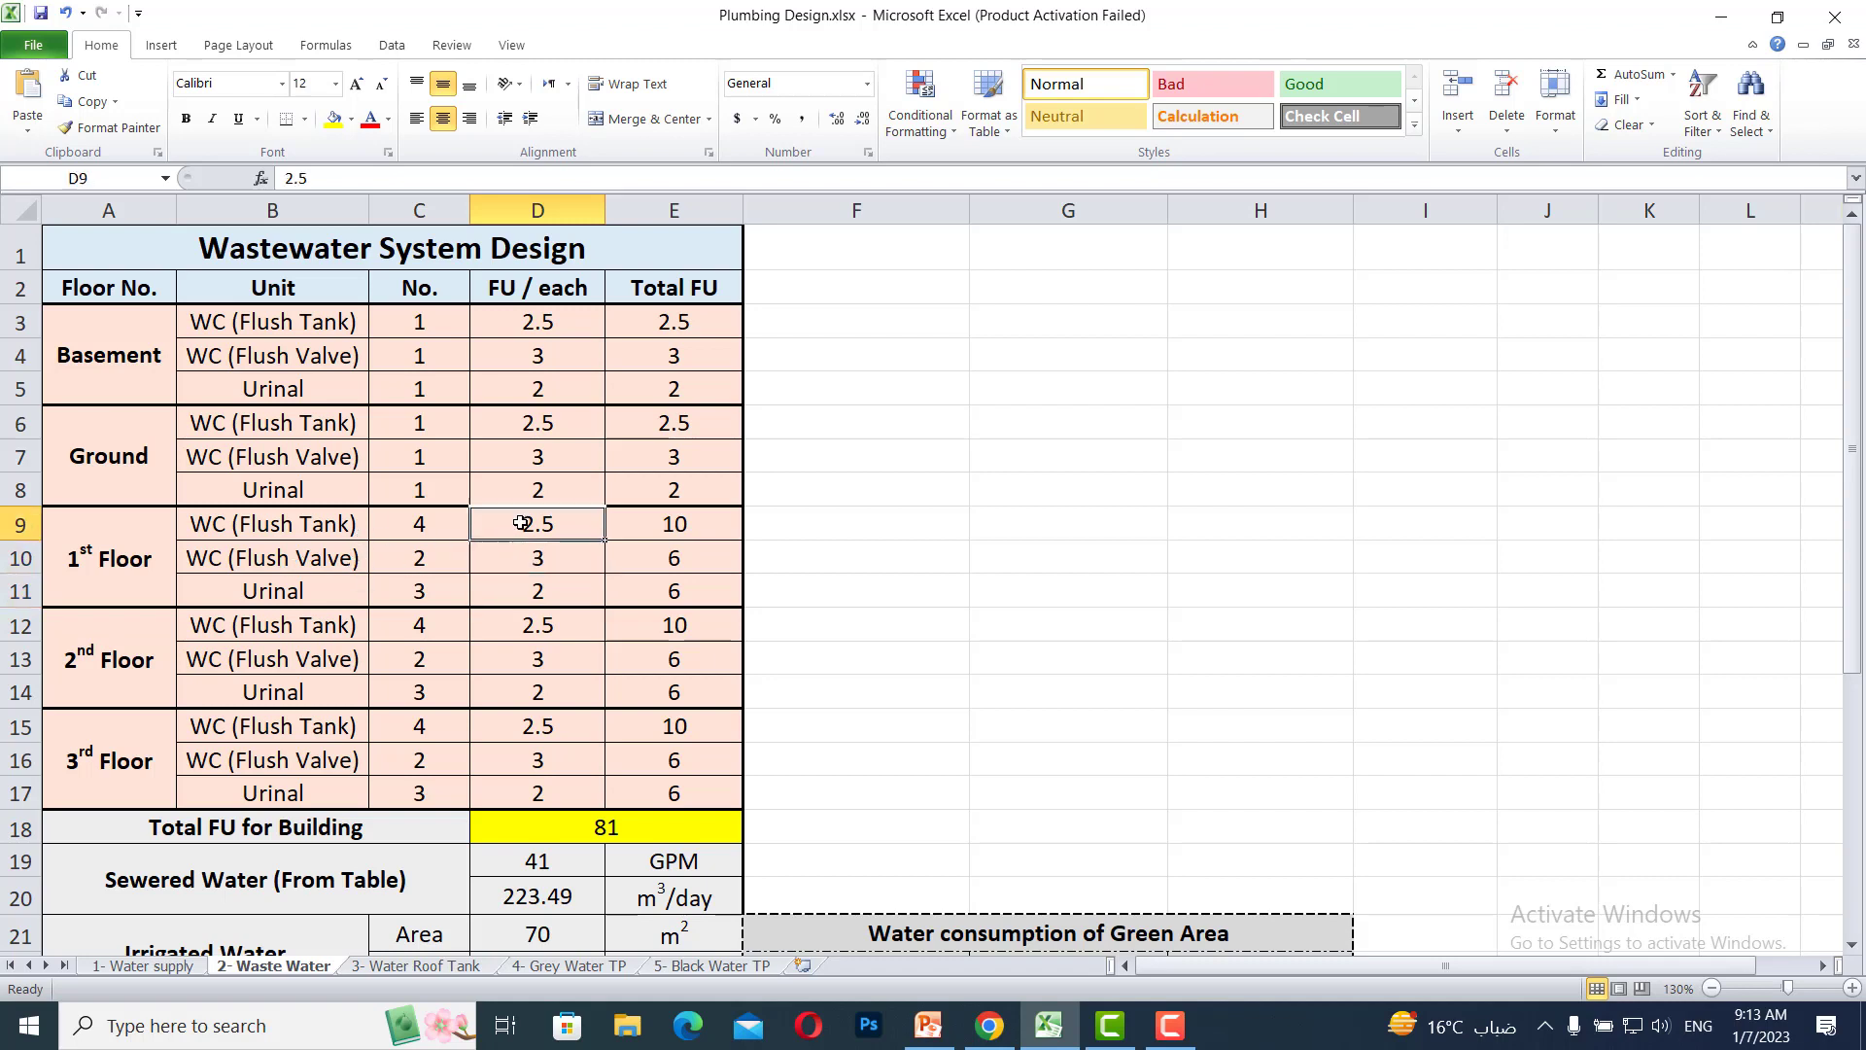
{"action": "left_click", "coordinate": [445, 526]}
{"action": "left_click", "coordinate": [527, 524]}
Inspect the Total FU formulas in column E, select E3:E17, and inspect the building's total FU formula in D18
{"action": "left_click", "coordinate": [677, 551]}
{"action": "left_click", "coordinate": [684, 583]}
{"action": "left_click", "coordinate": [698, 326]}
{"action": "left_click", "coordinate": [696, 348]}
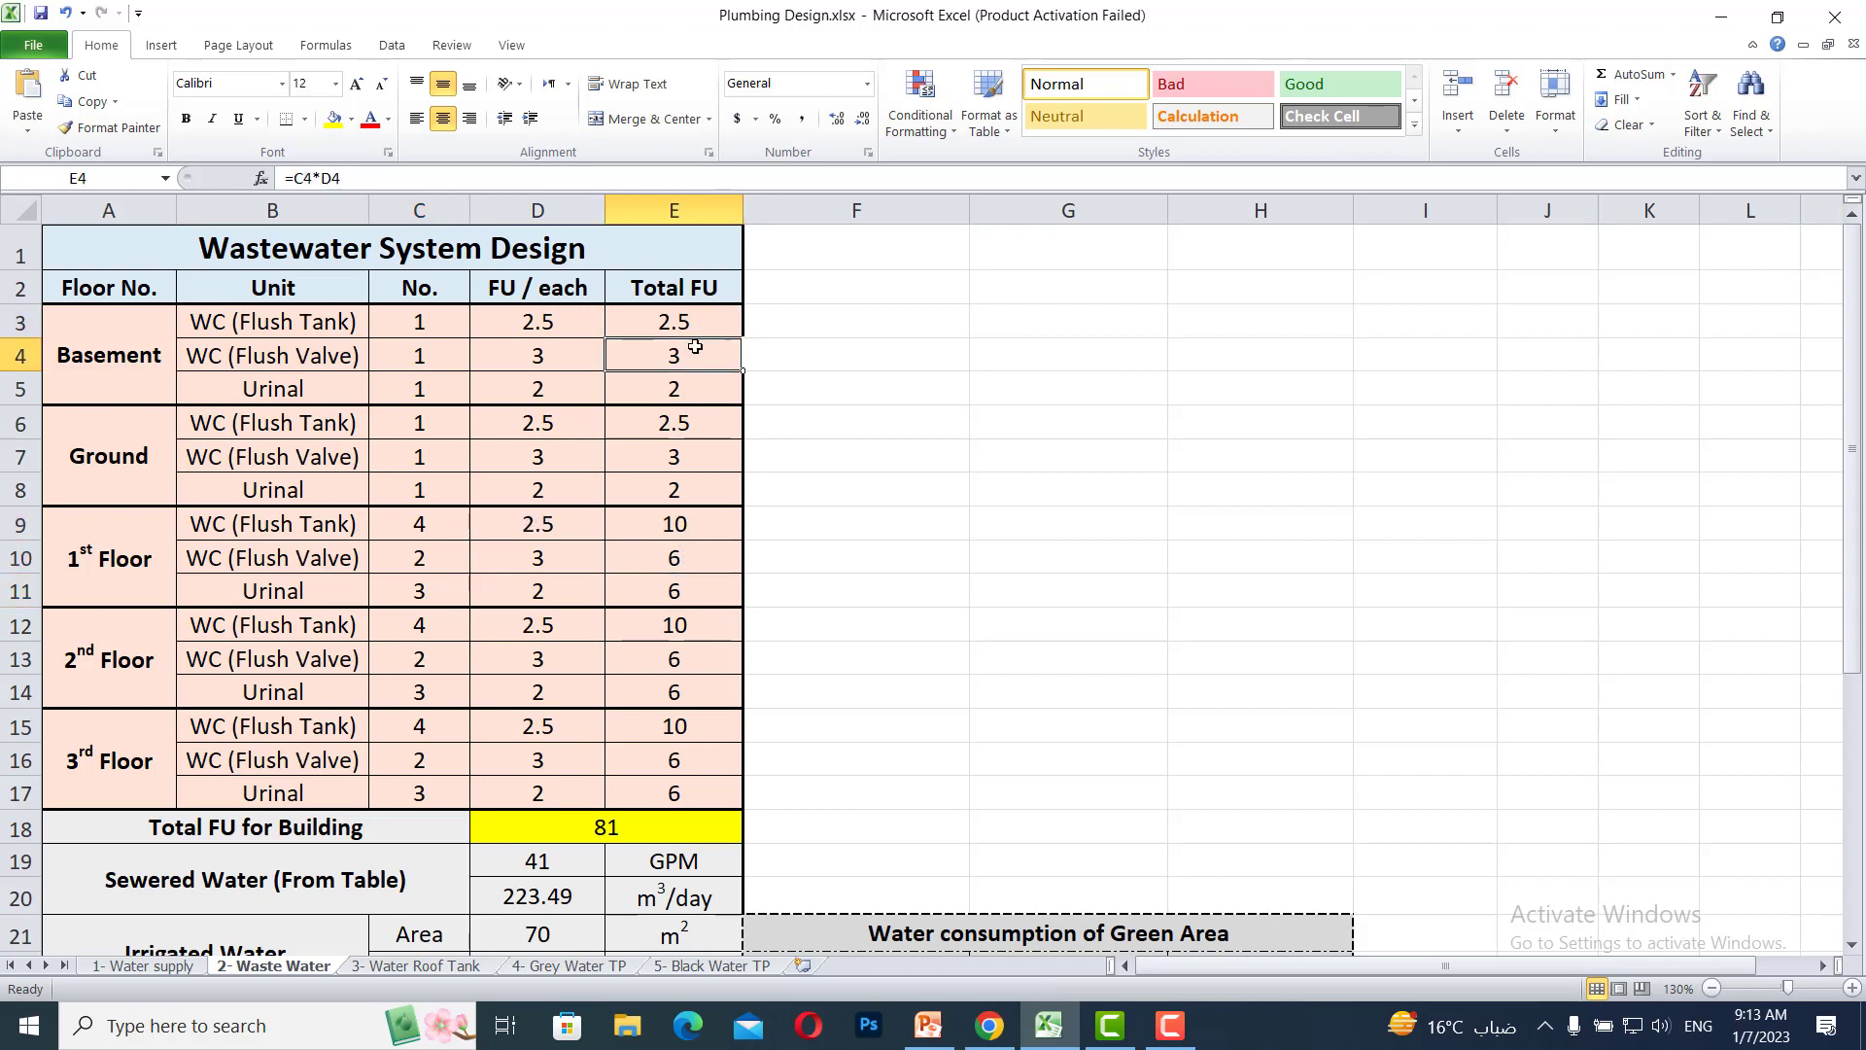
{"action": "left_click", "coordinate": [697, 391]}
{"action": "left_click_drag", "start_coordinate": [712, 319], "coordinate": [712, 779]}
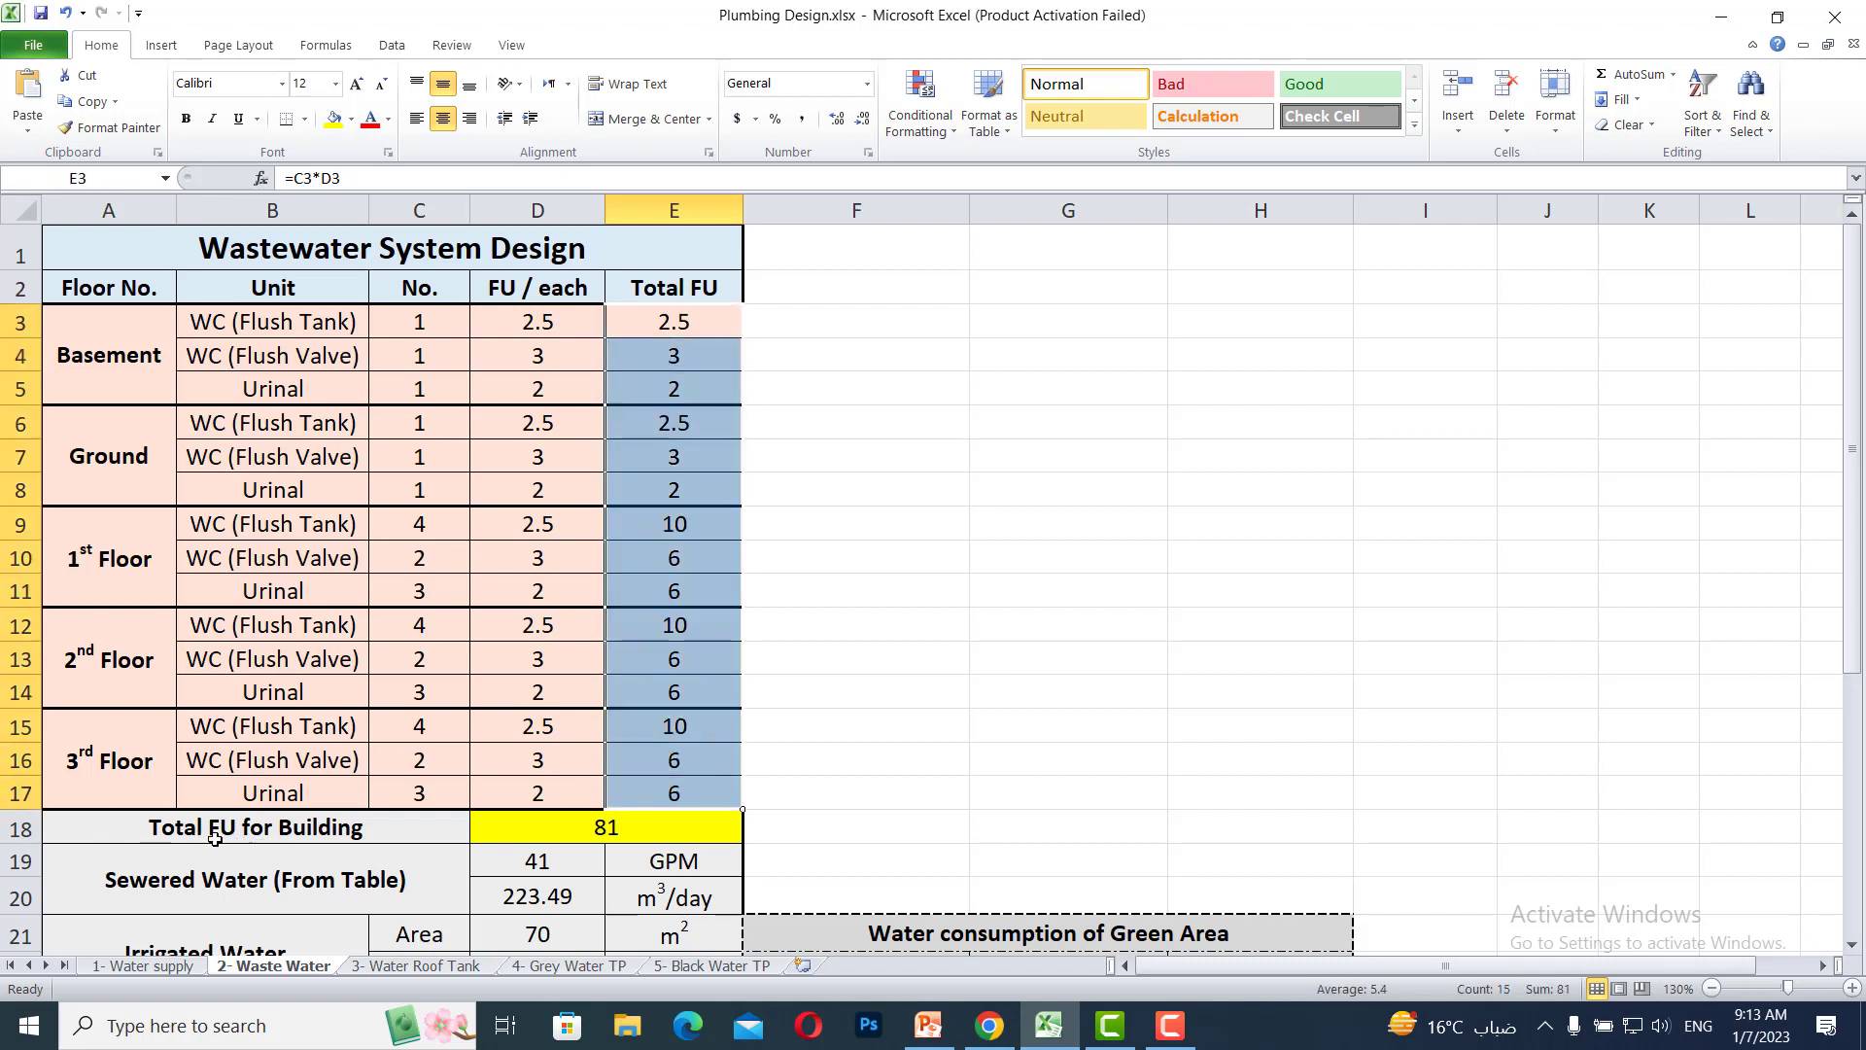
{"action": "left_click", "coordinate": [553, 836]}
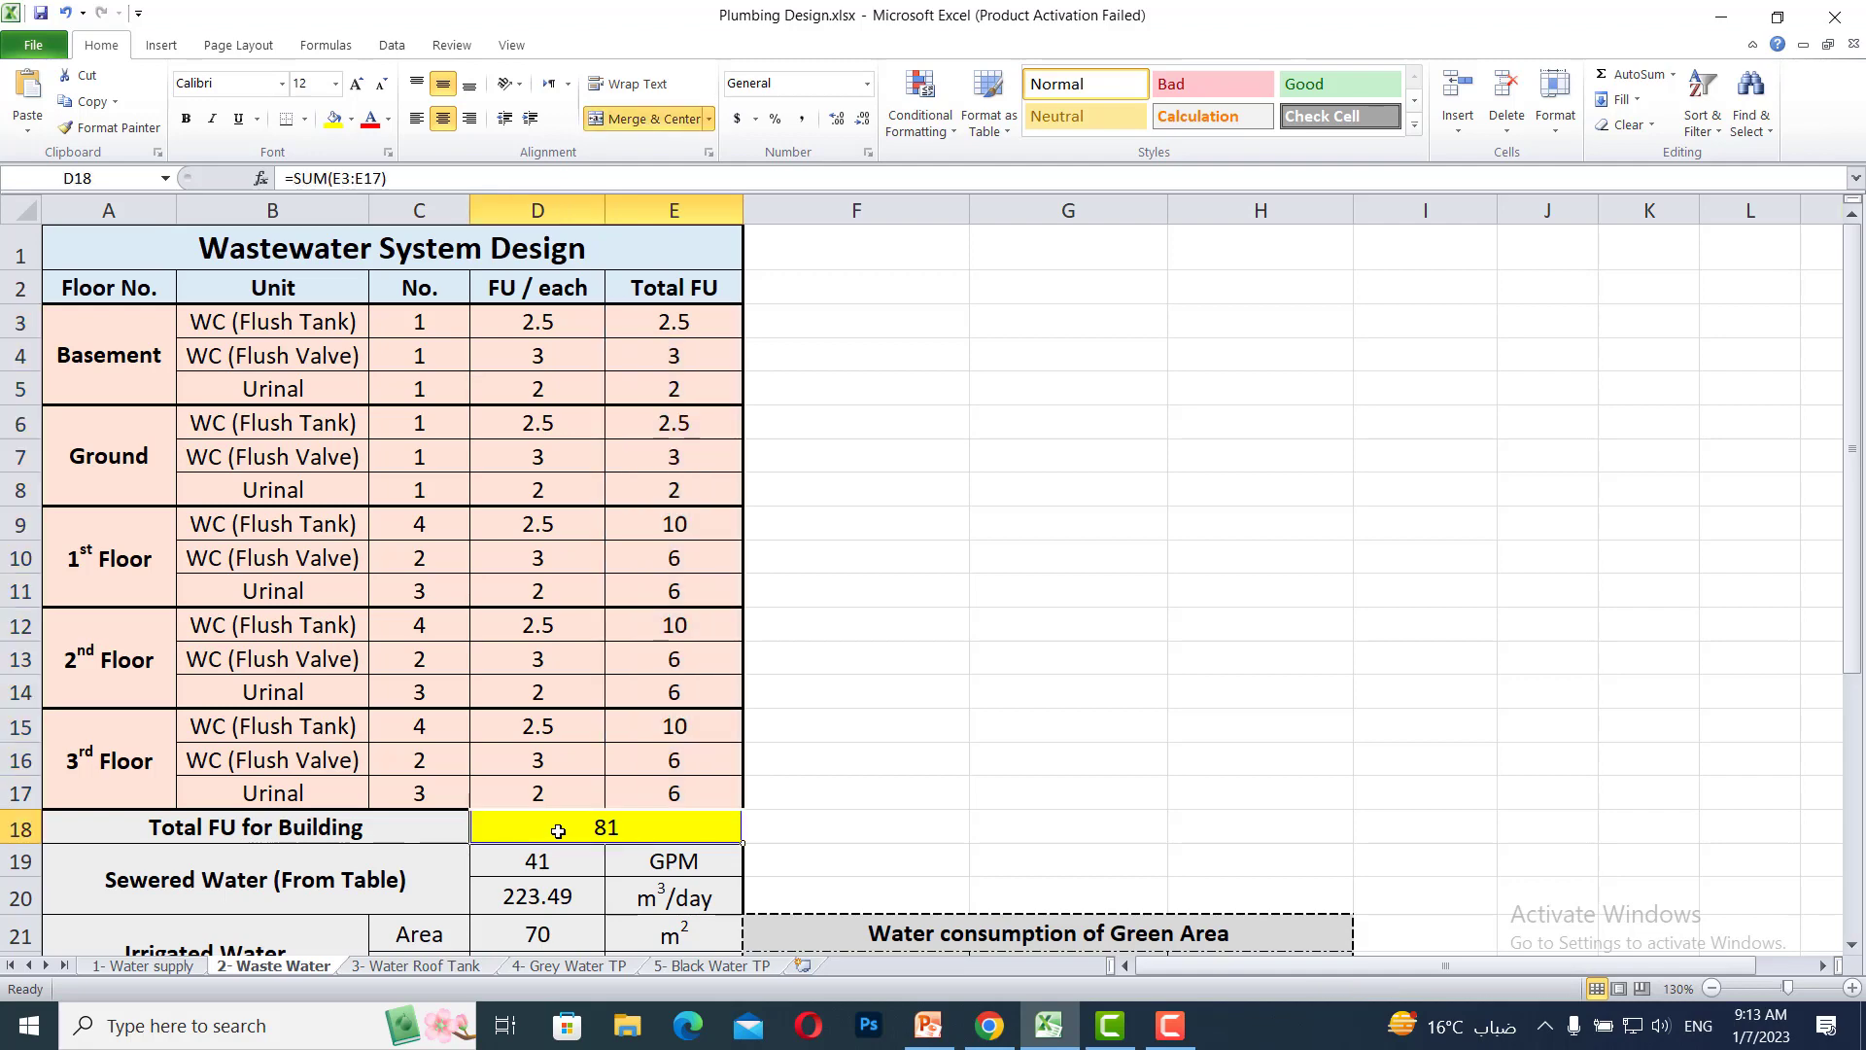
Inspect the Sewered & Irrigated Water formula in D24, the building's total FU and the Sewered Water (From Table) entry
{"action": "scroll", "coordinate": [564, 816], "scroll_direction": "down", "scroll_amount": 2}
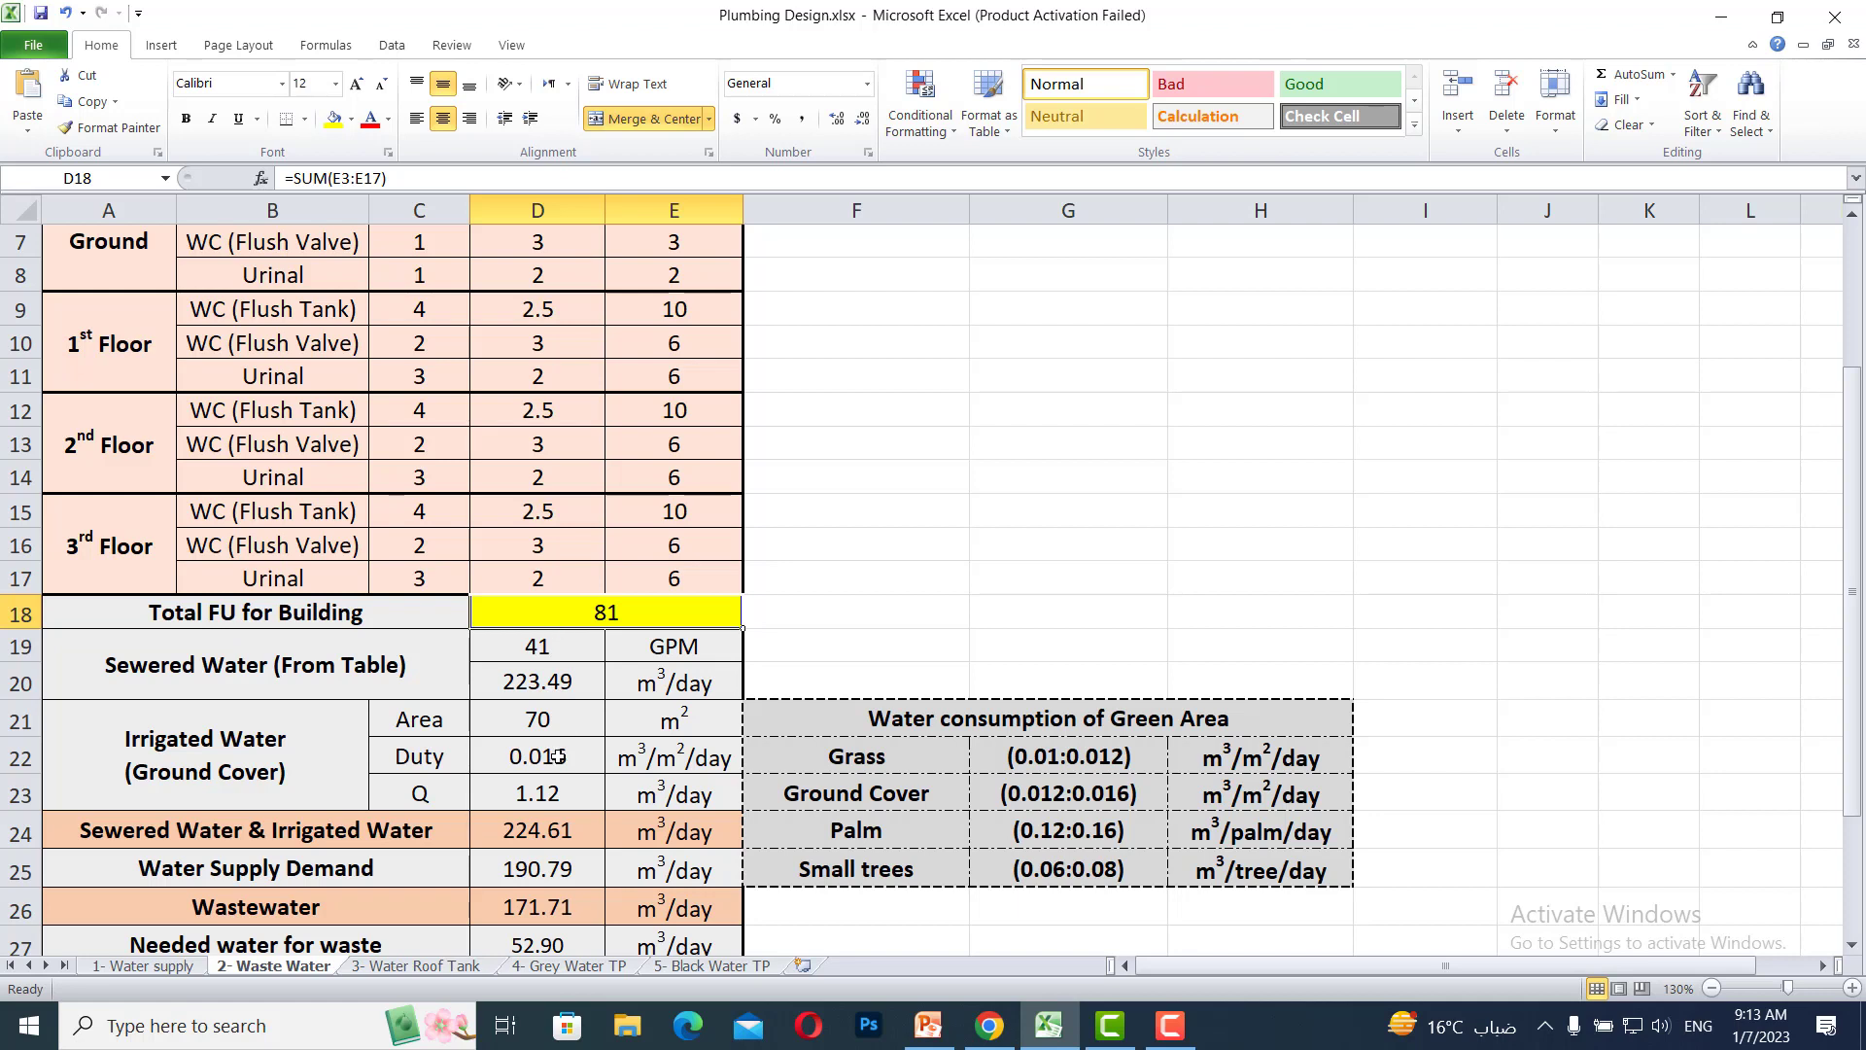
{"action": "left_click", "coordinate": [537, 830]}
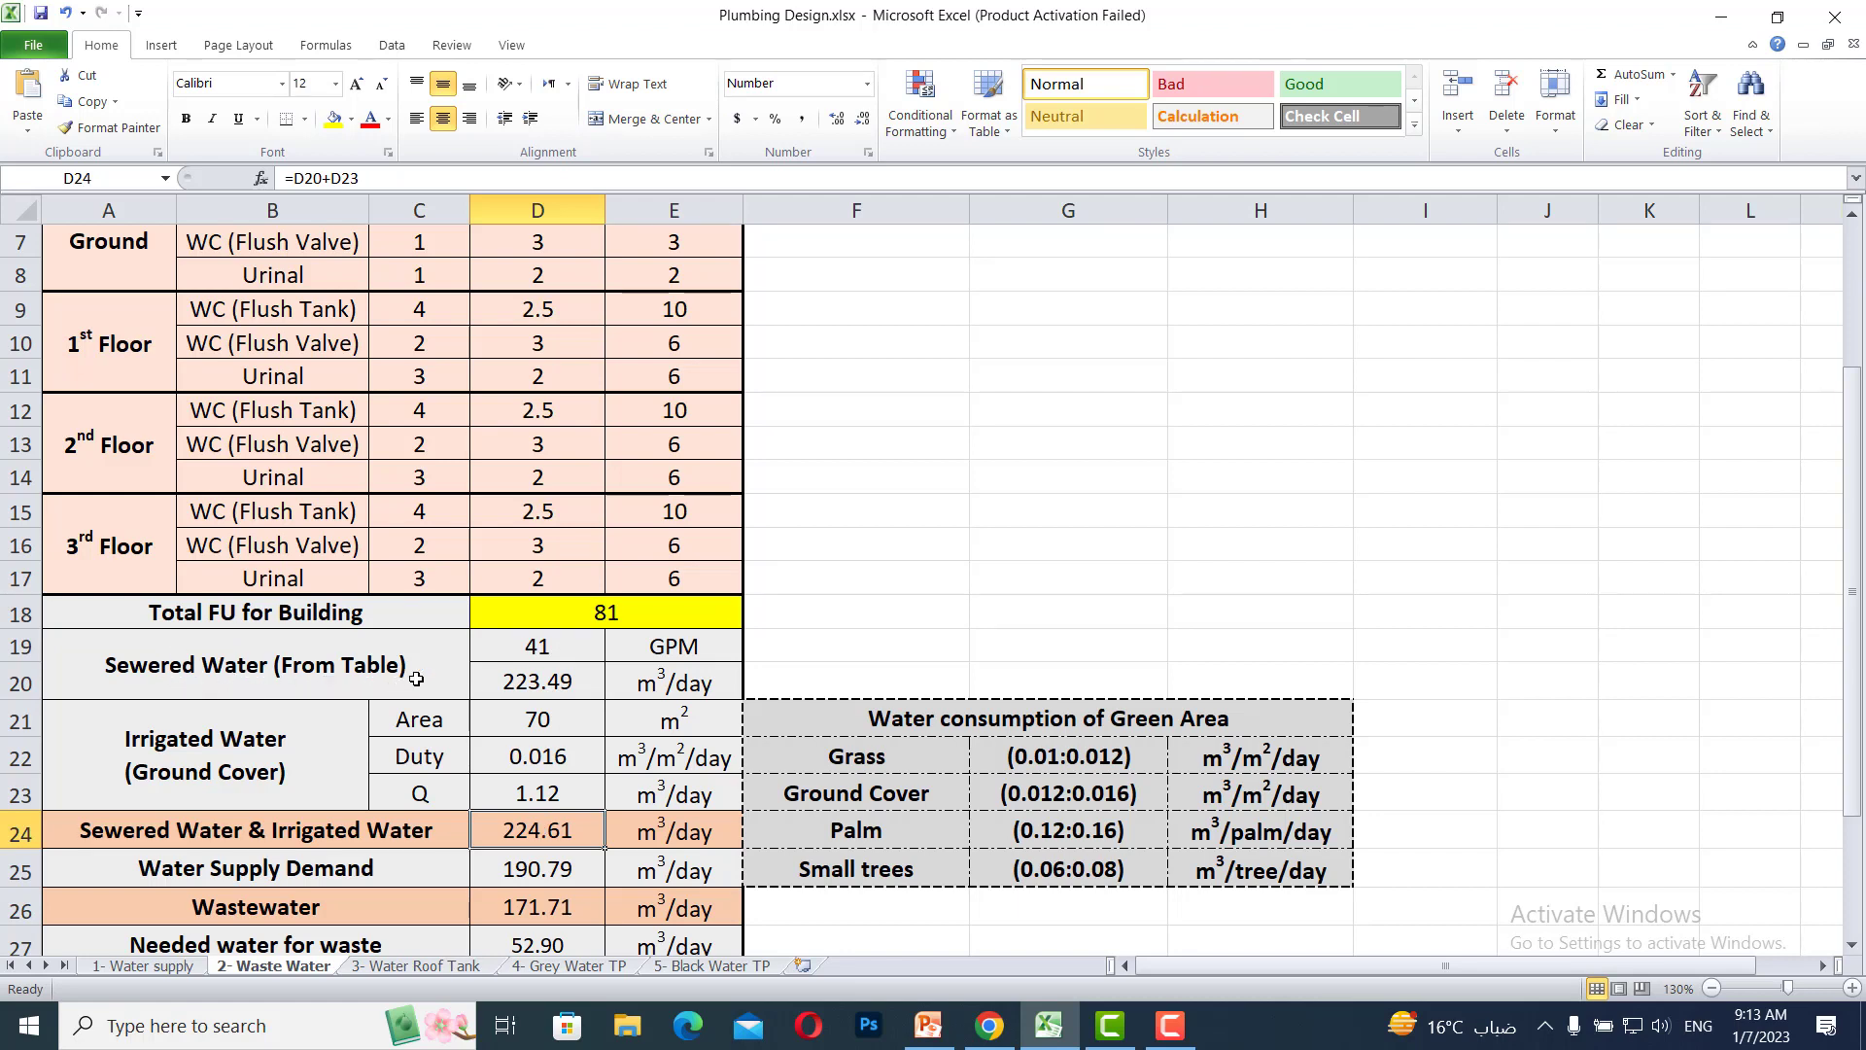
{"action": "left_click", "coordinate": [561, 617]}
{"action": "left_click", "coordinate": [267, 680]}
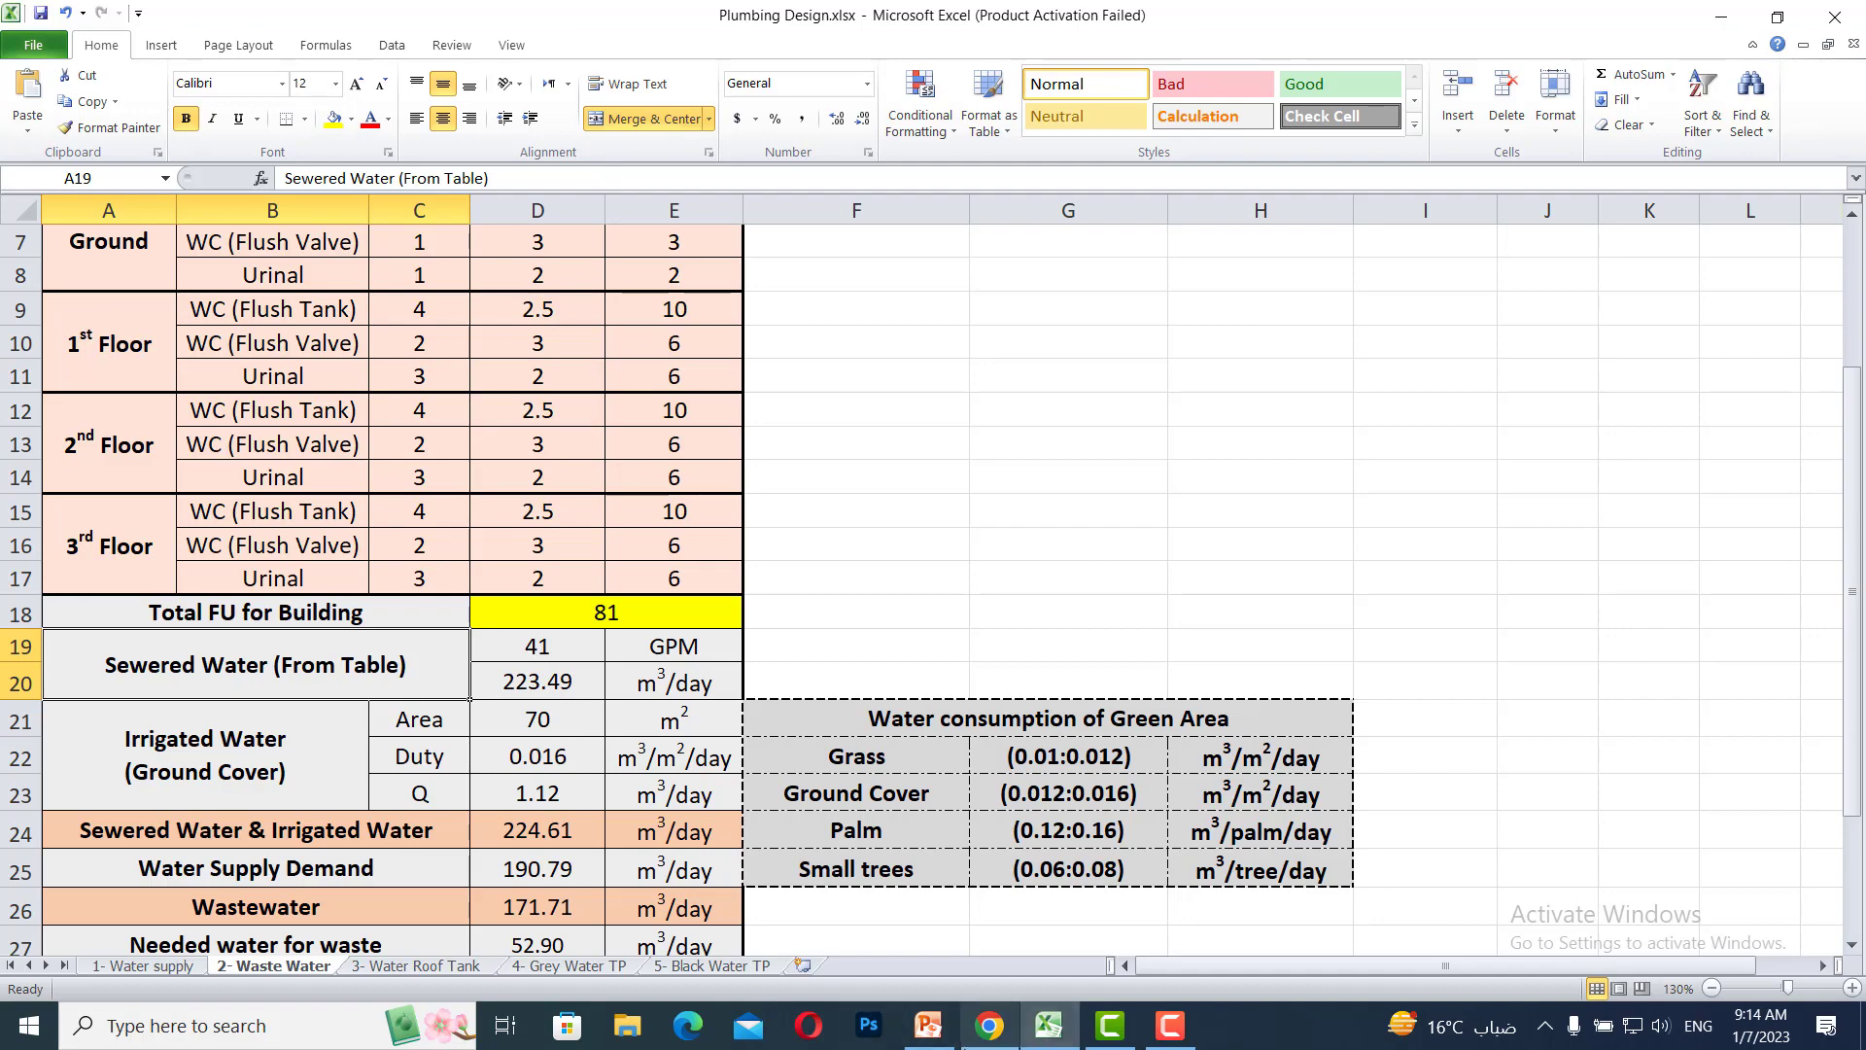
Consult slide 6's demand table in a PowerPoint slide show with the pen, and return to Excel to check the sewered water value
{"action": "left_click", "coordinate": [1053, 1033]}
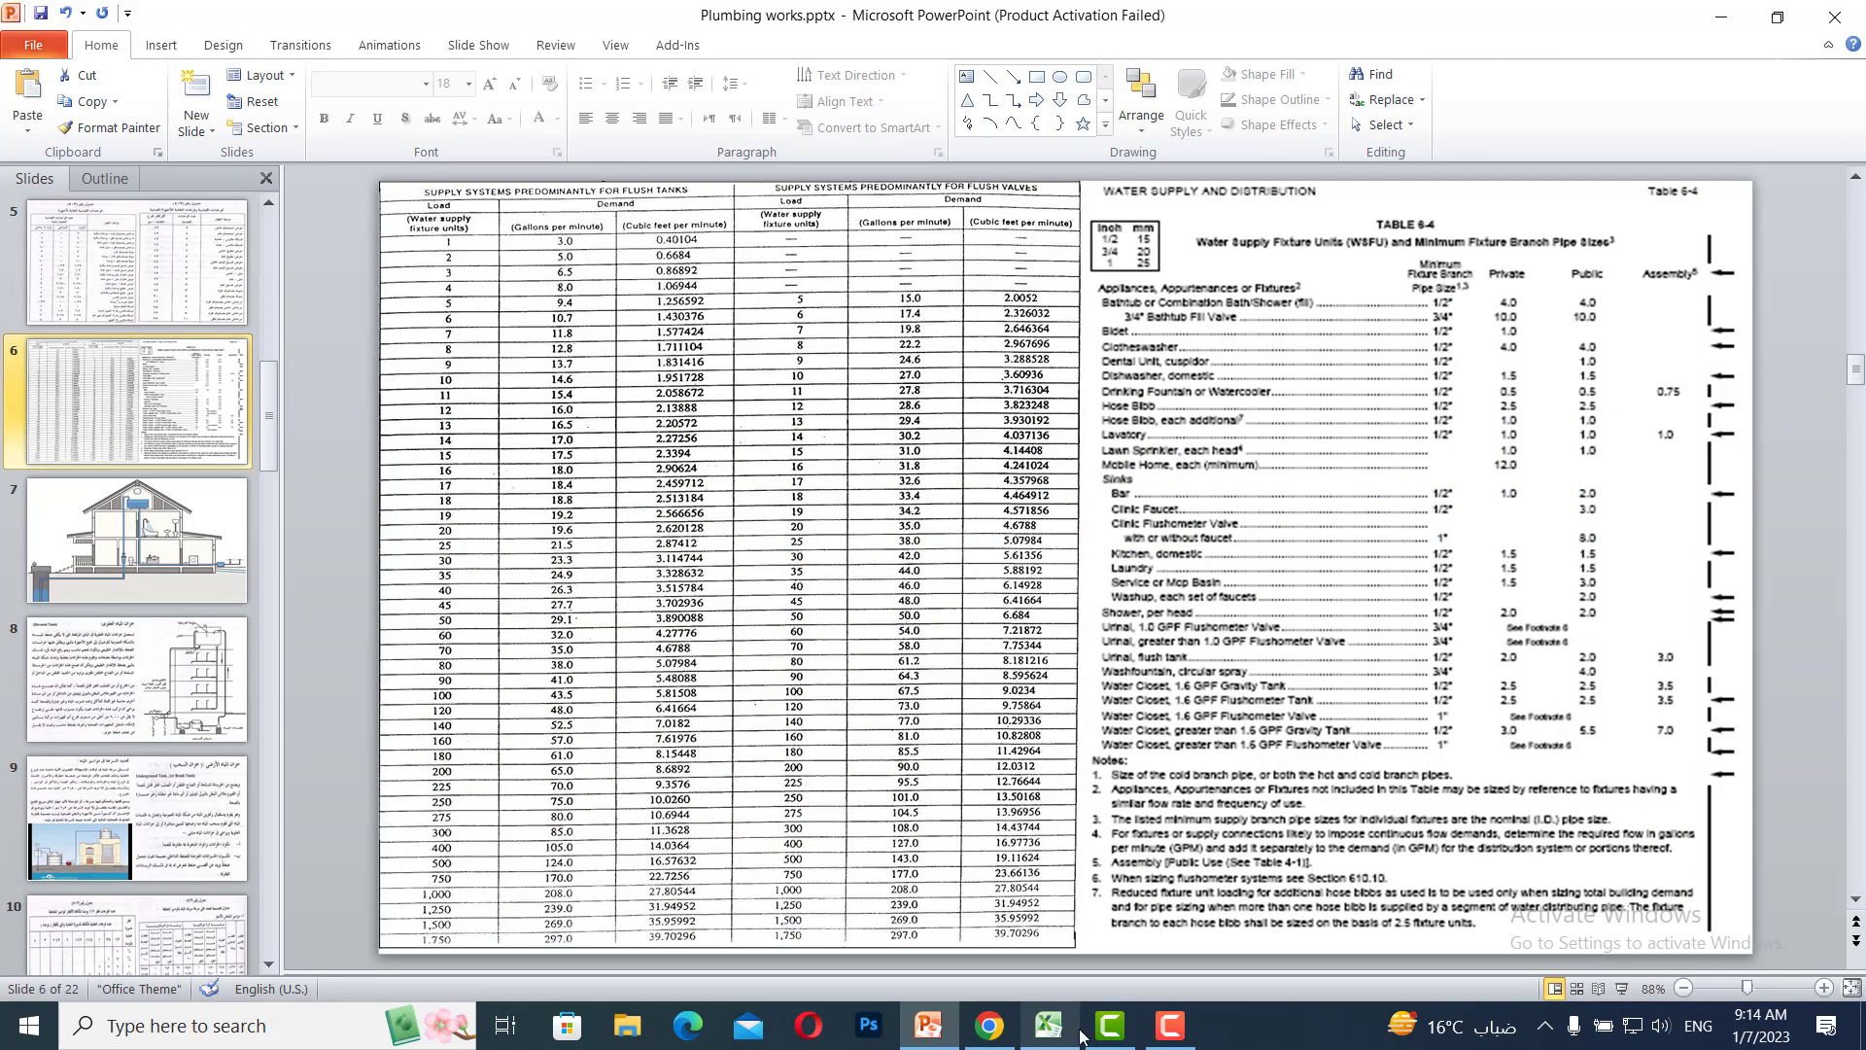
{"action": "left_click", "coordinate": [1621, 988]}
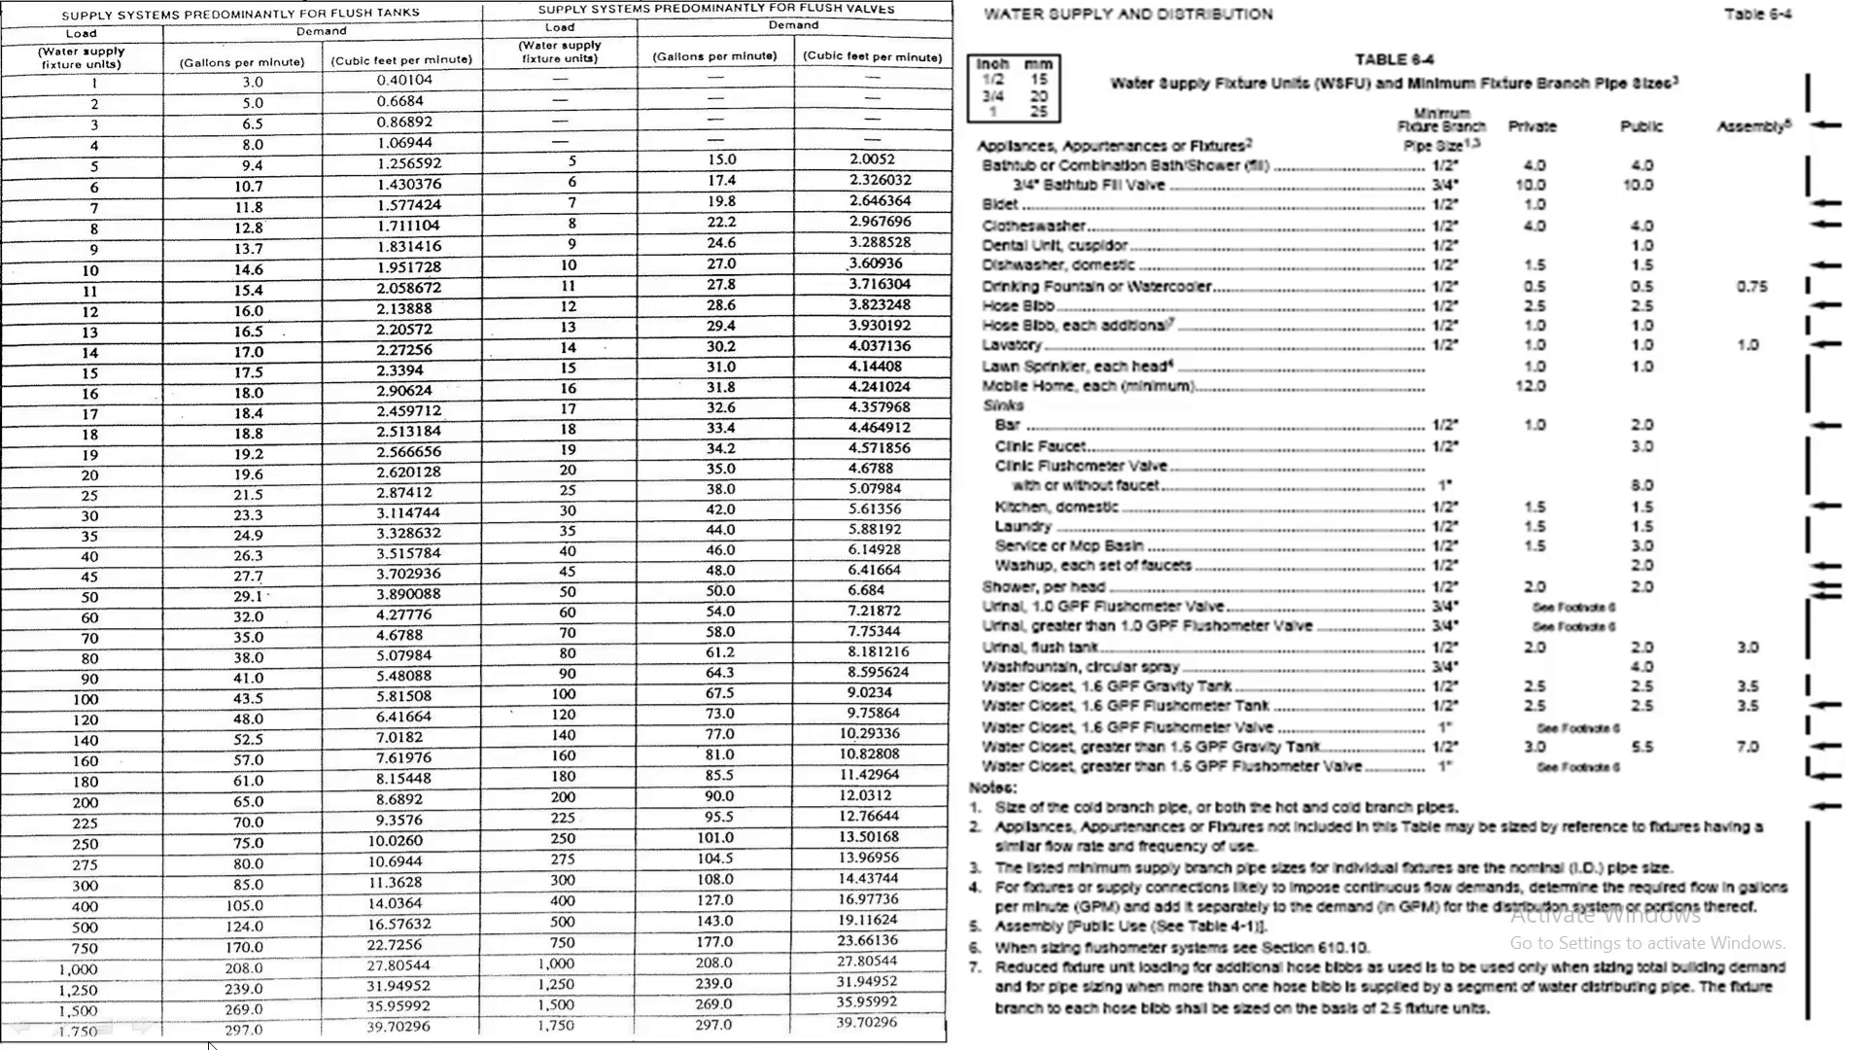
{"action": "left_click", "coordinate": [77, 1033]}
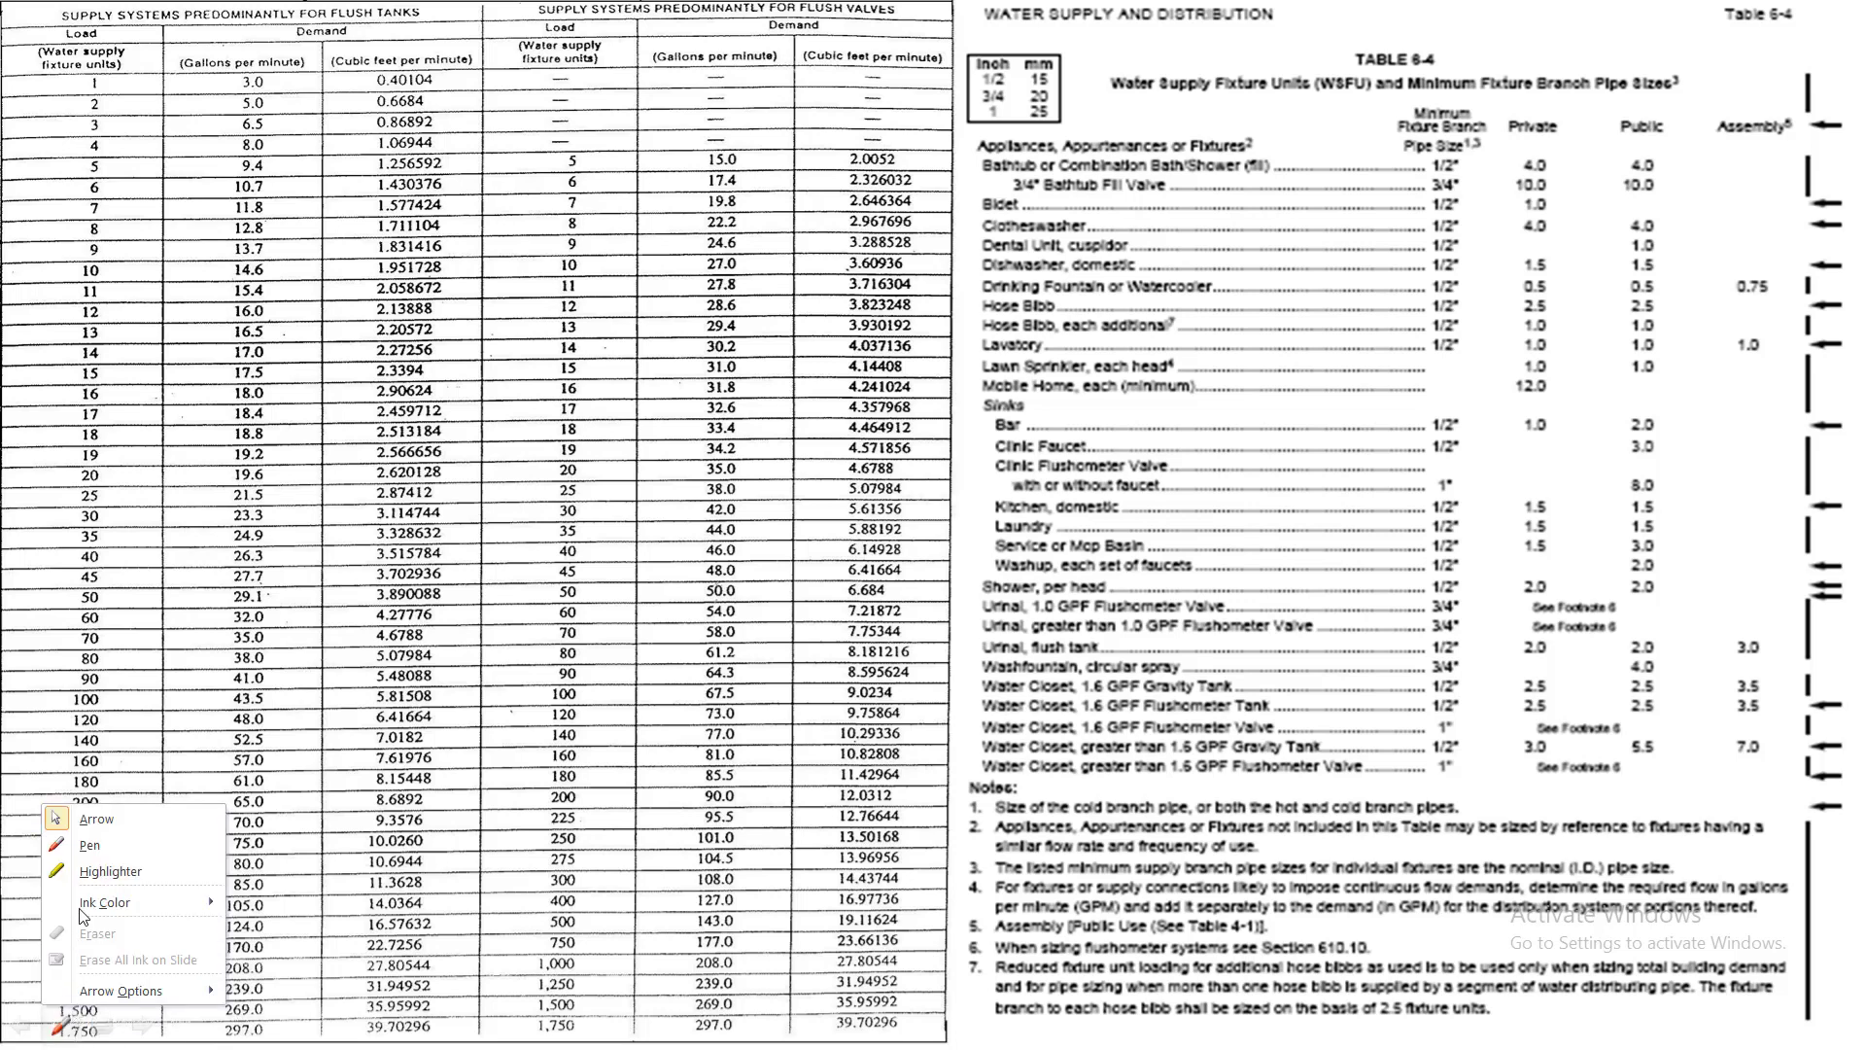
{"action": "left_click", "coordinate": [94, 844]}
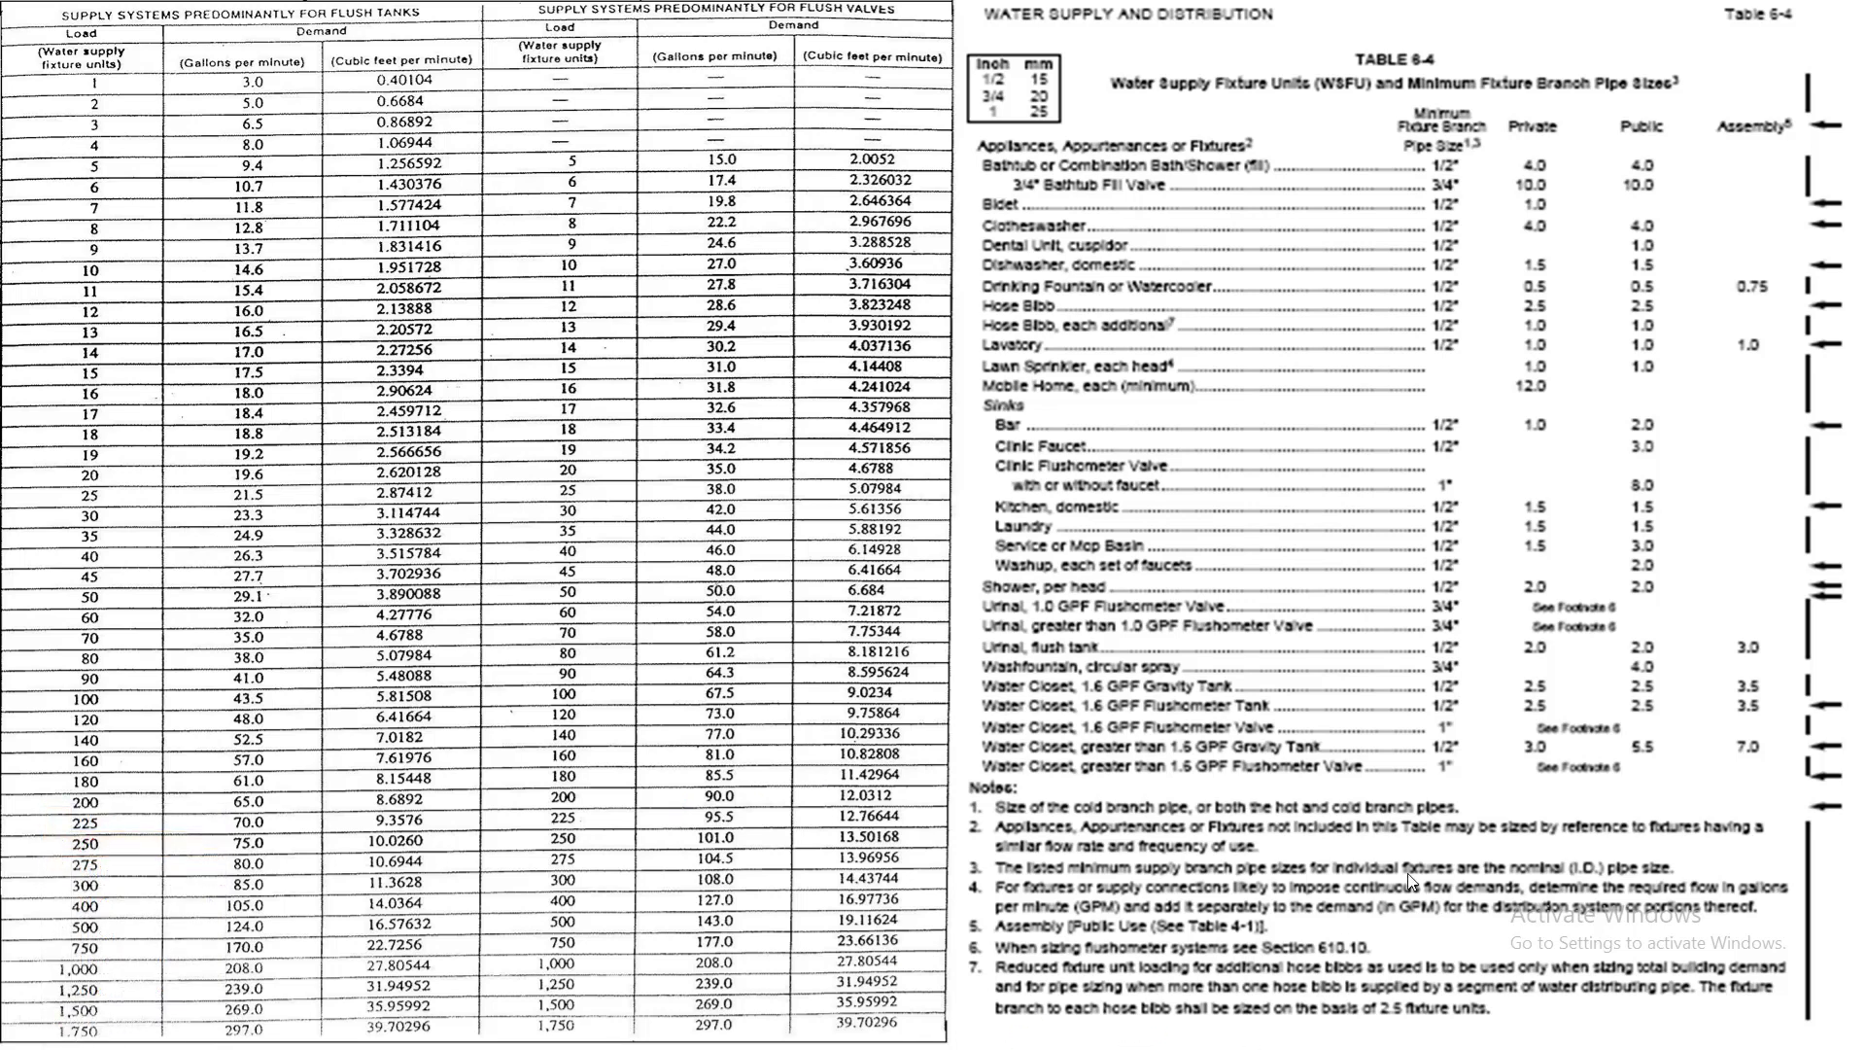
{"action": "key", "text": "Escape"}
{"action": "left_click", "coordinate": [1048, 1025]}
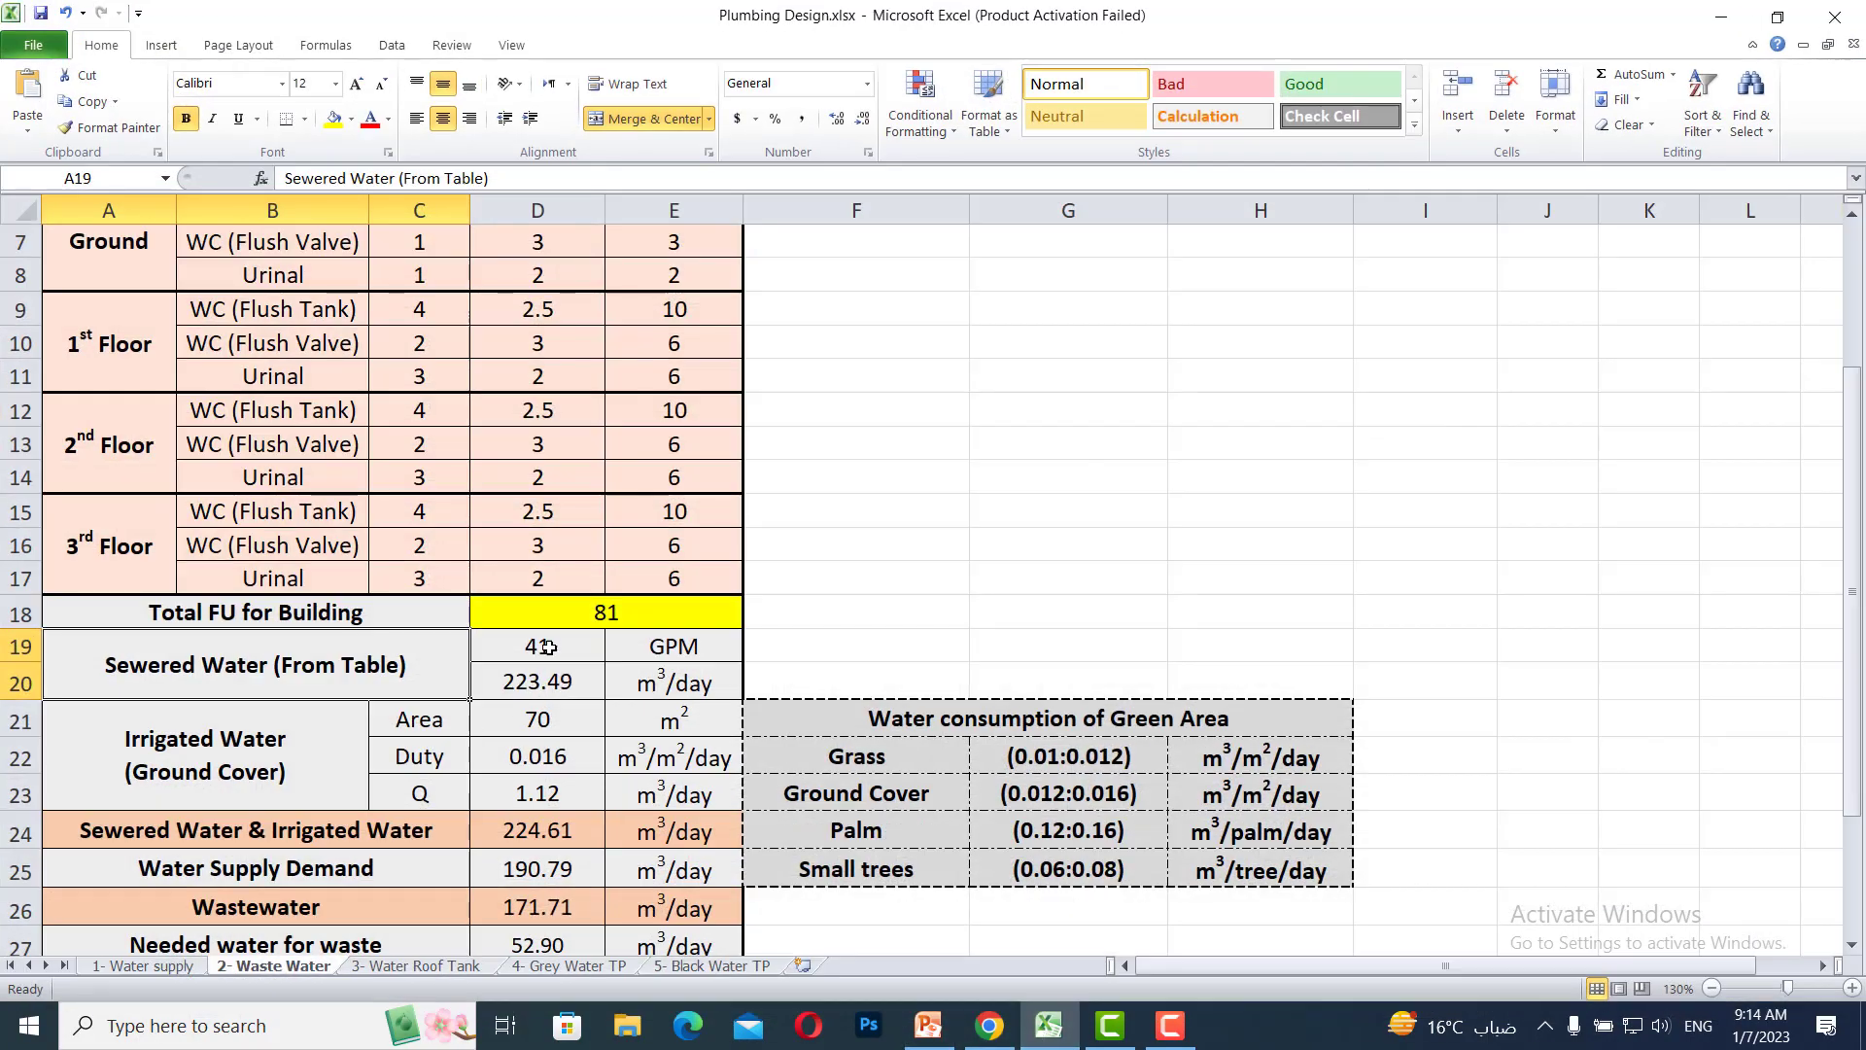
Mark load 90, demand 41.0 and the gallons-per-minute heading in slide 6's flush tank table during a PowerPoint slide show, and discard the ink
{"action": "left_click", "coordinate": [931, 1026]}
{"action": "left_click", "coordinate": [1622, 989]}
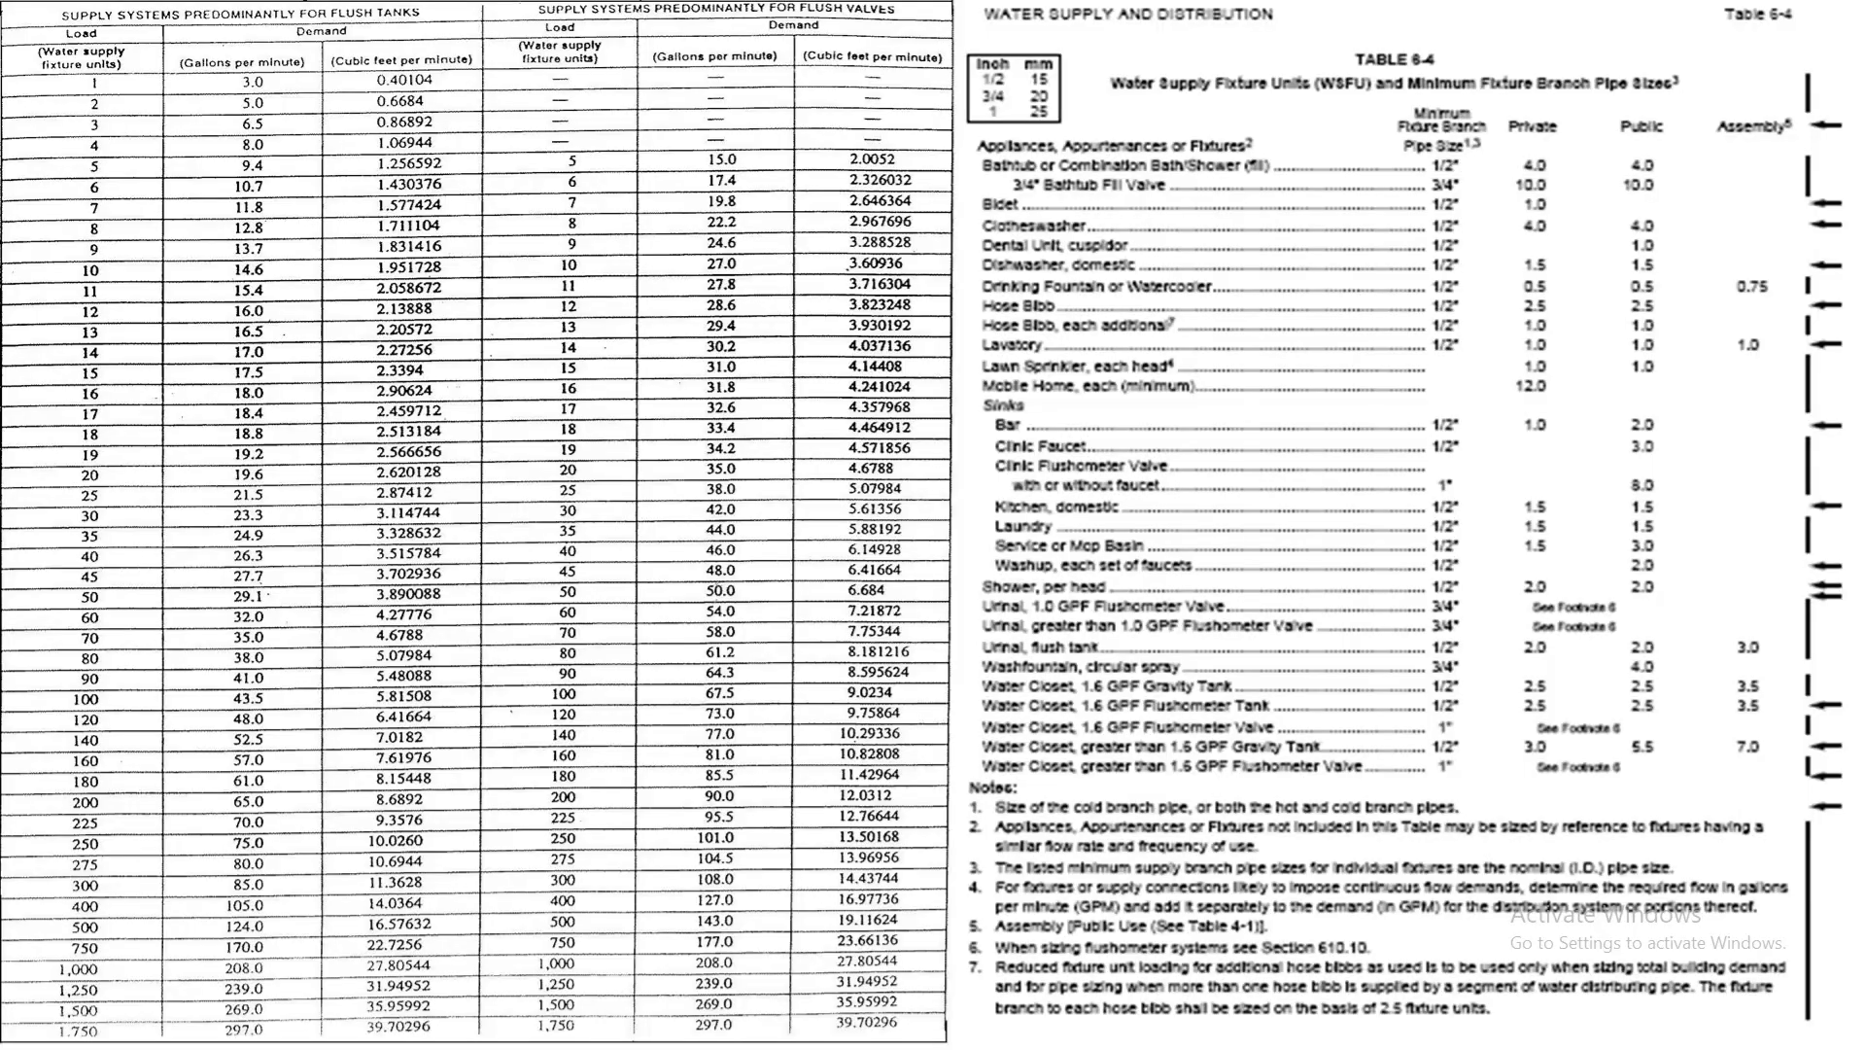
{"action": "left_click", "coordinate": [61, 1026]}
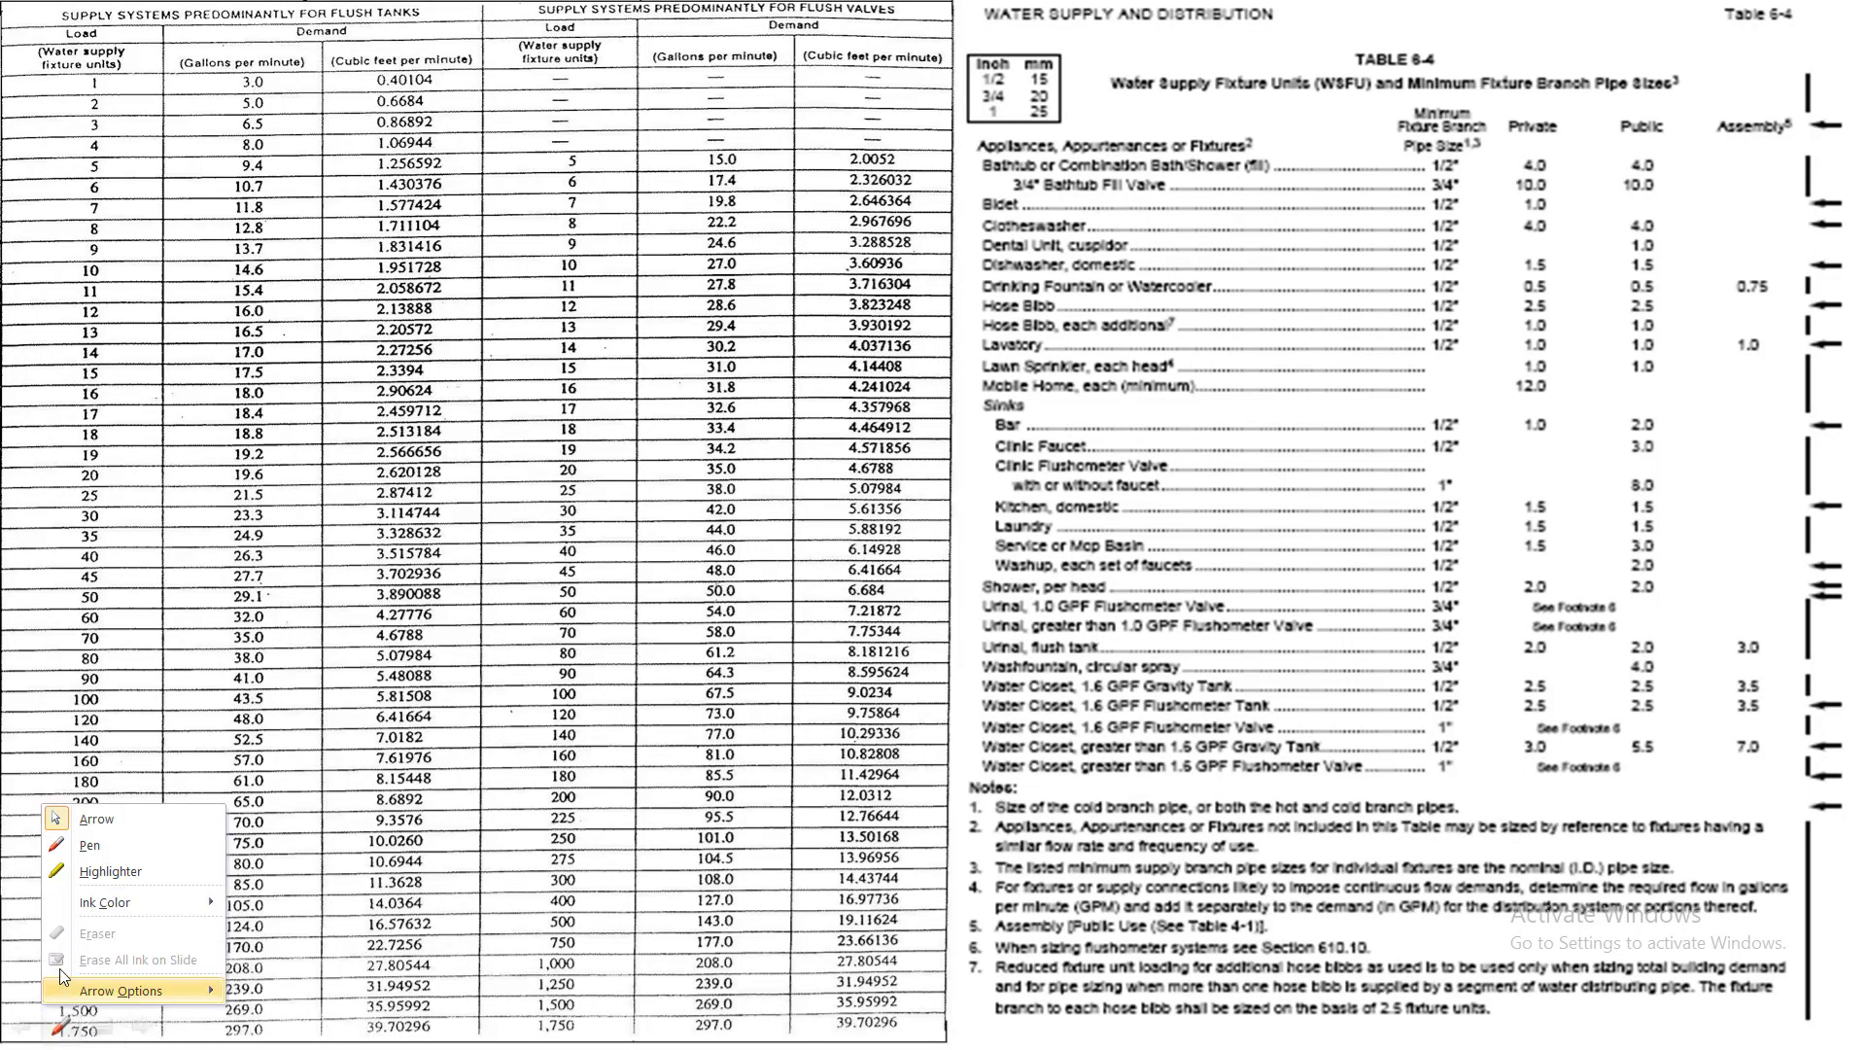
{"action": "left_click", "coordinate": [103, 847]}
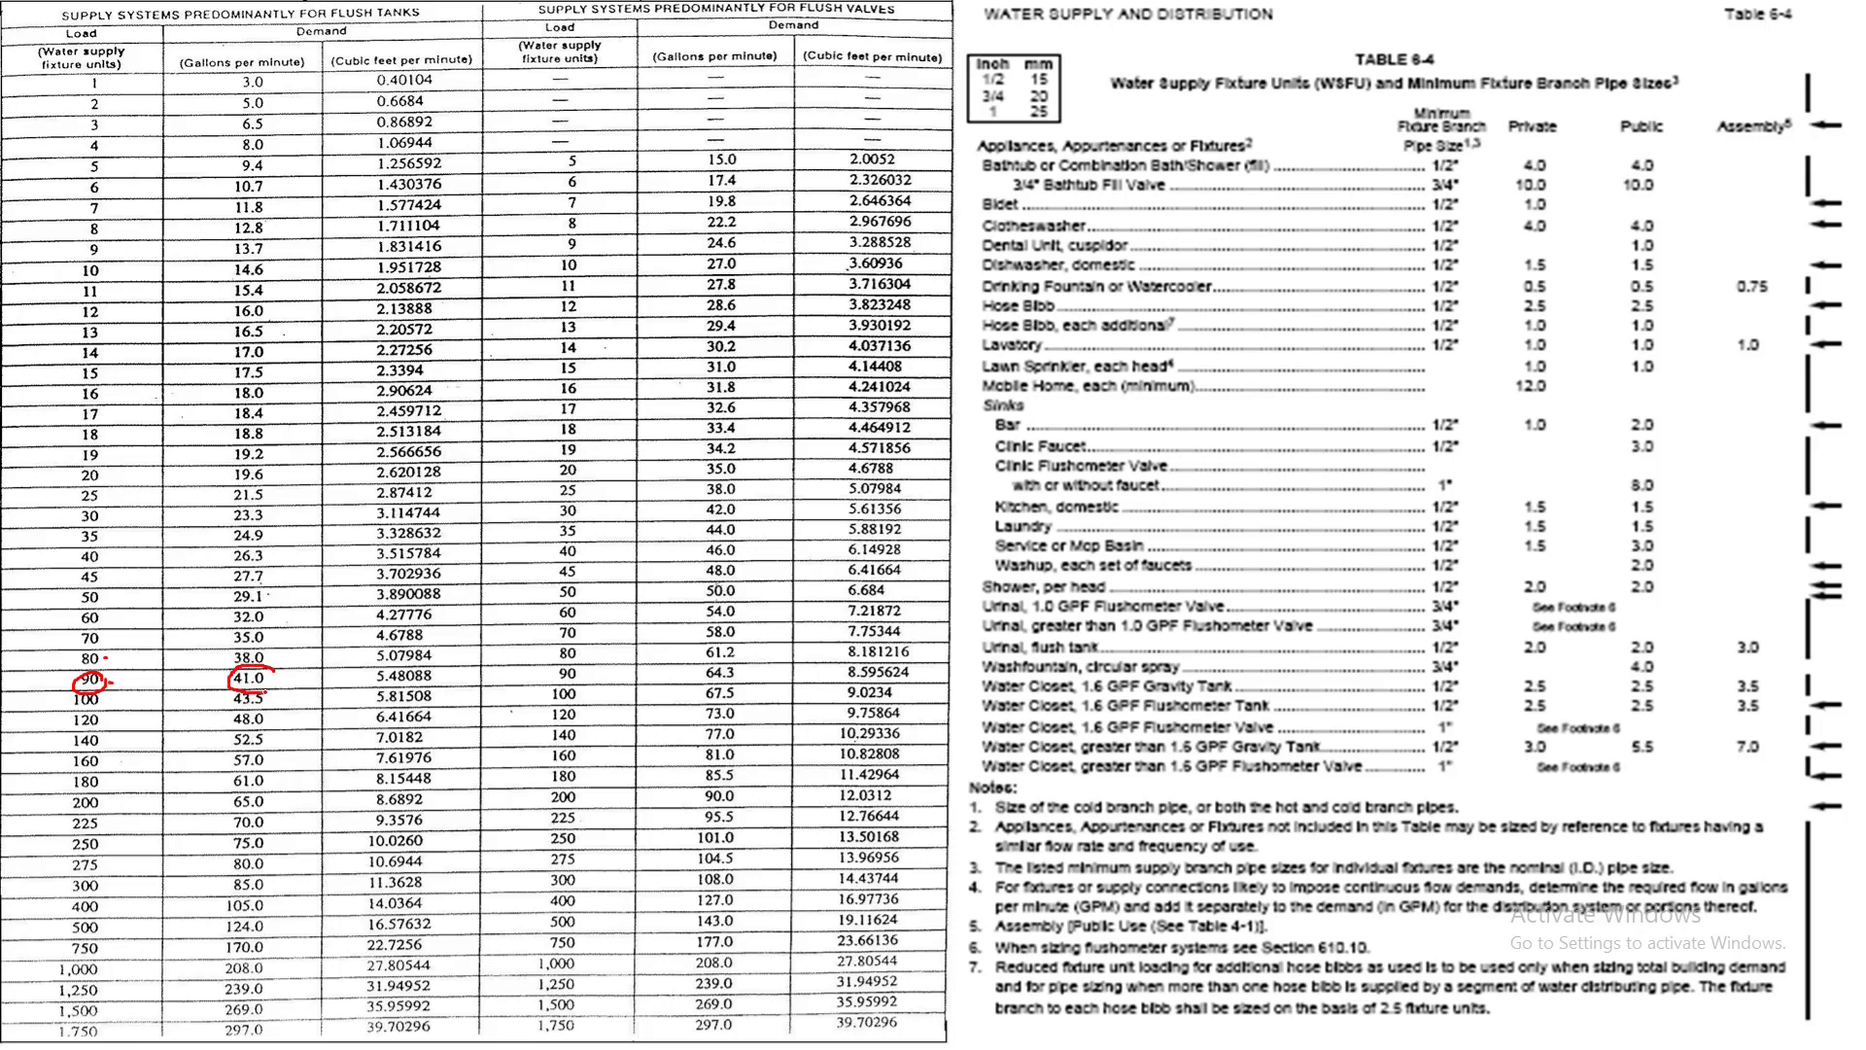
{"action": "left_click_drag", "start_coordinate": [189, 76], "coordinate": [259, 55]}
{"action": "key", "text": "Escape"}
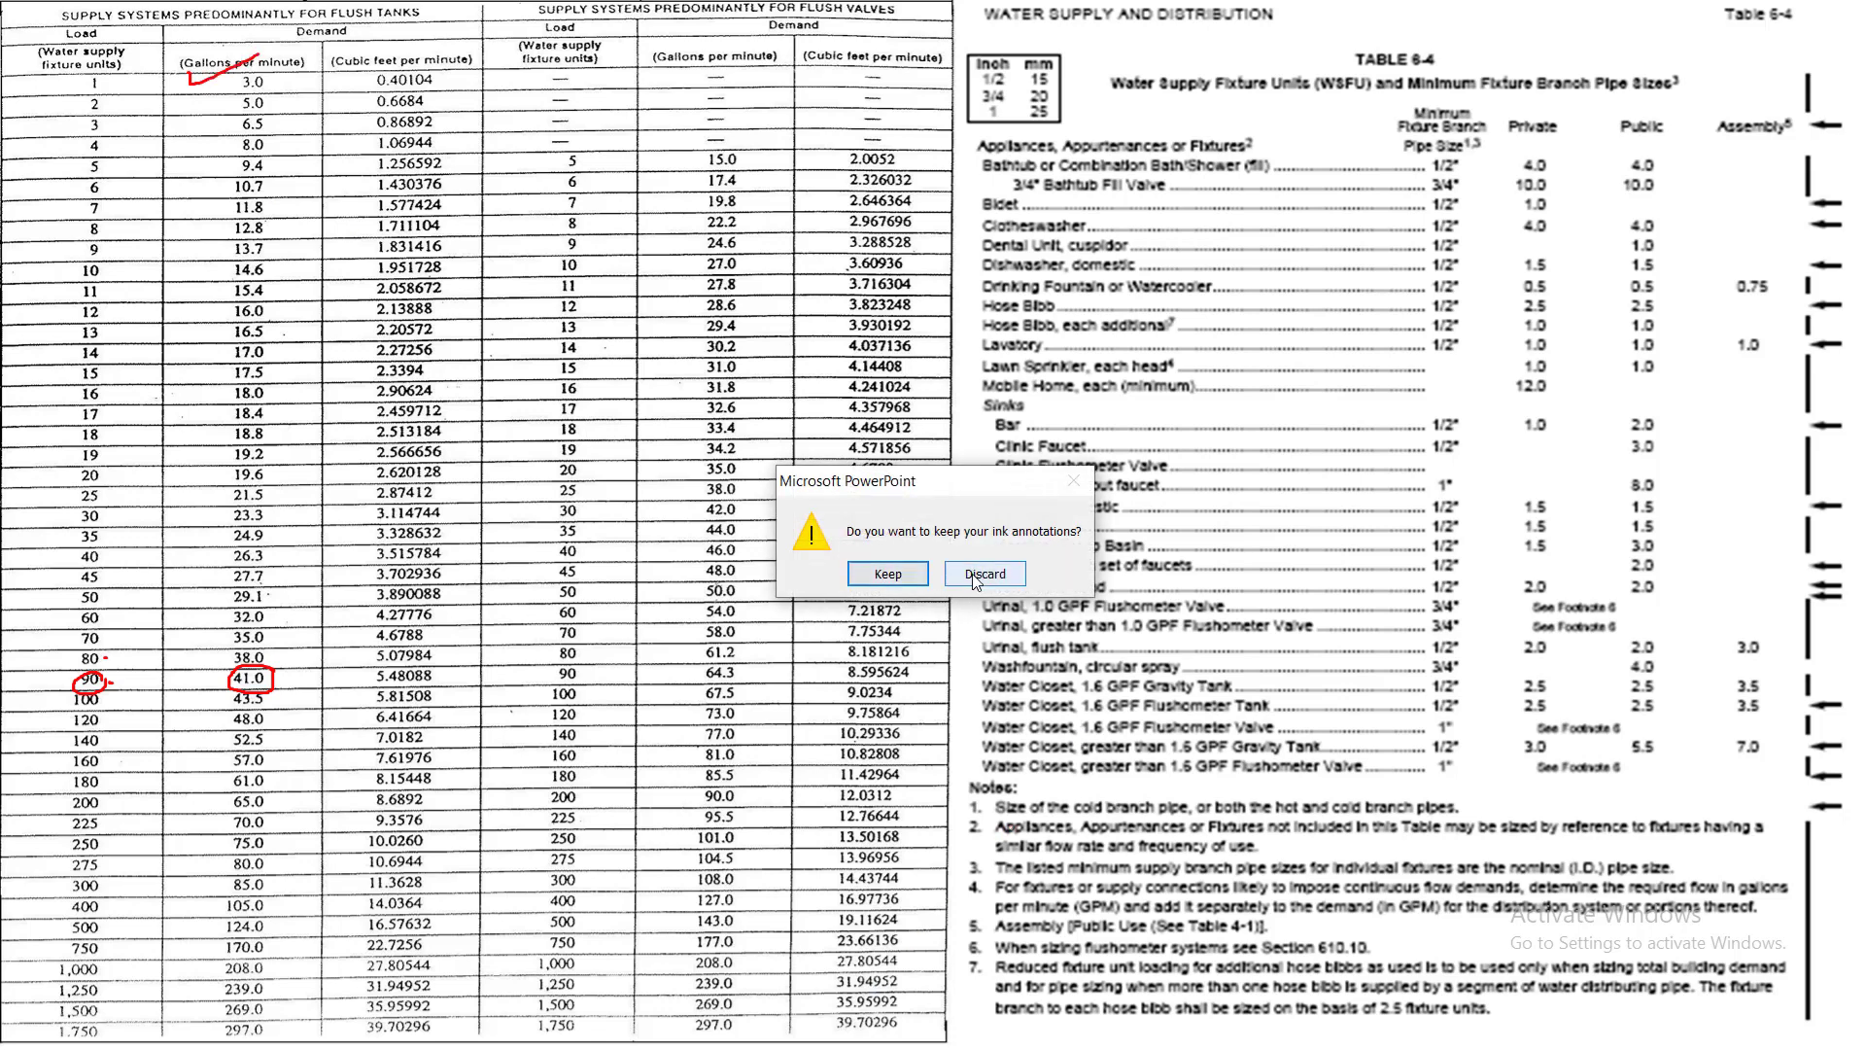
{"action": "left_click", "coordinate": [975, 575]}
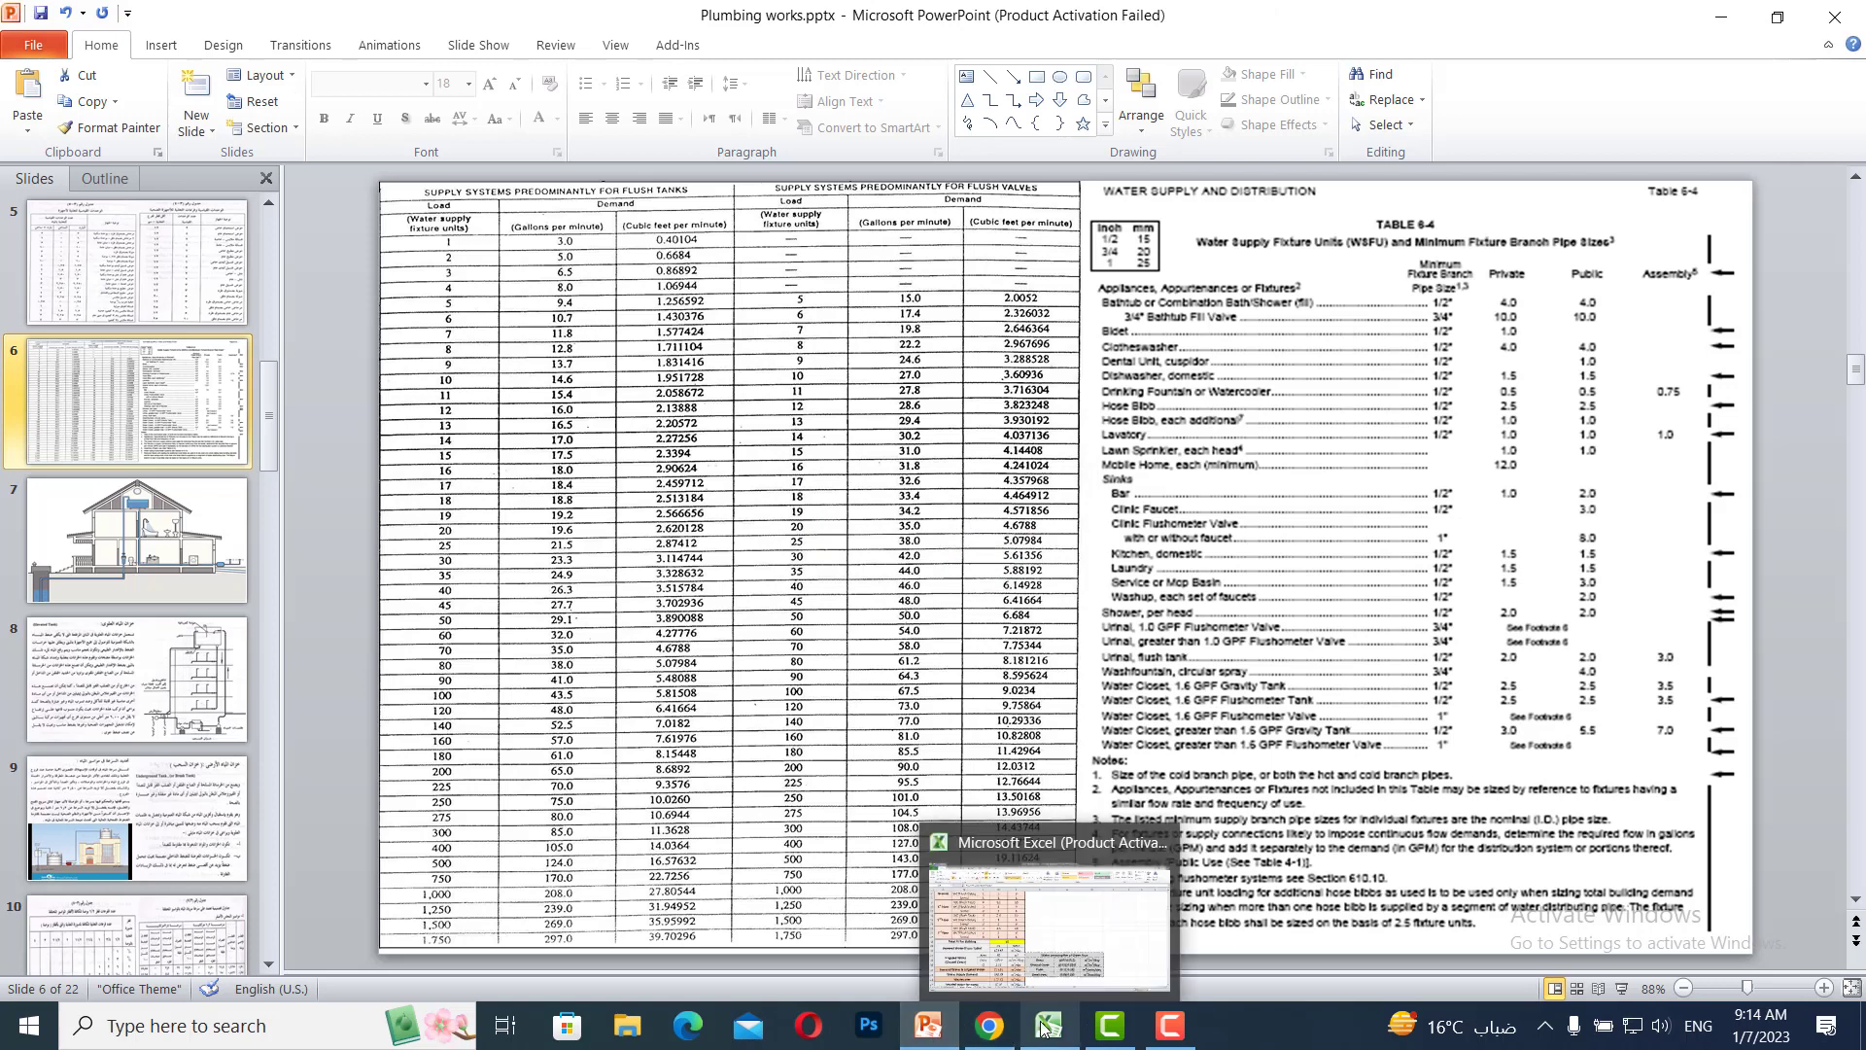
Return to Excel and inspect the sewered water GPM entry in D19:E19 and its conversion formula in D20
{"action": "left_click", "coordinate": [1043, 1028]}
{"action": "left_click", "coordinate": [570, 651]}
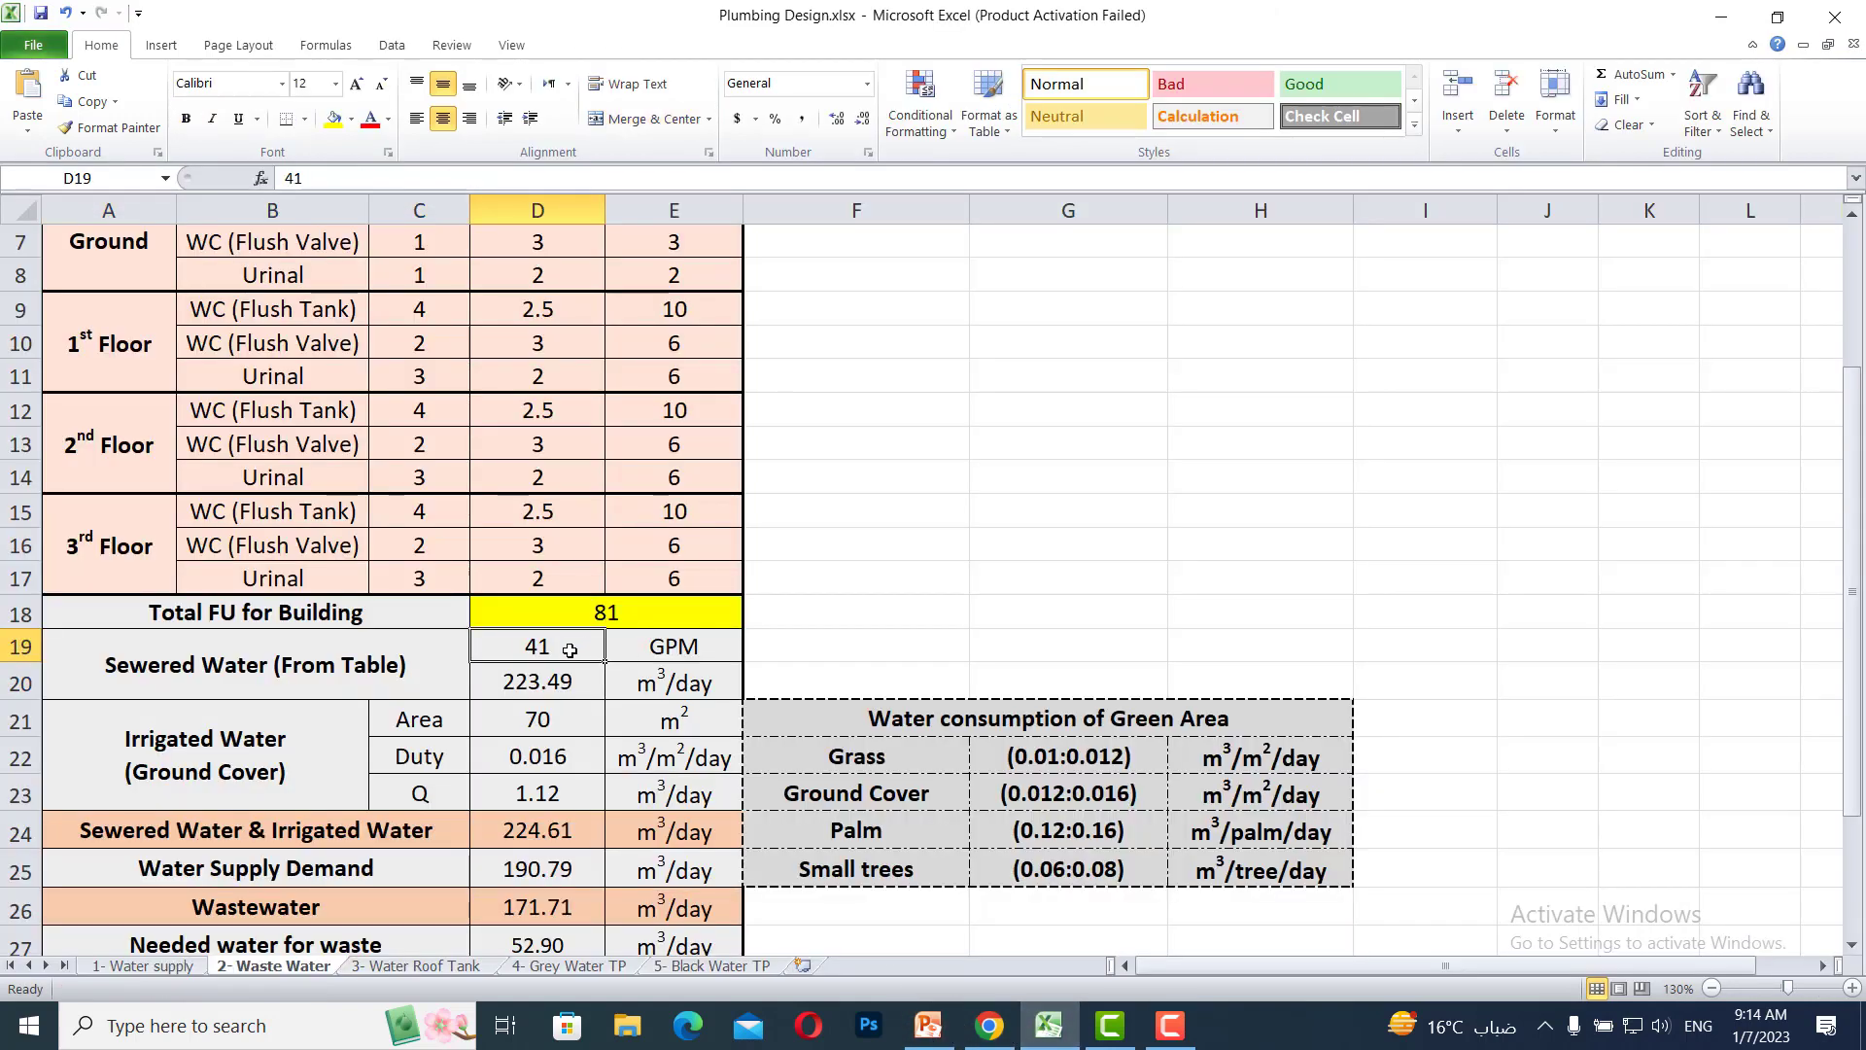
{"action": "left_click_drag", "start_coordinate": [570, 650], "coordinate": [650, 649]}
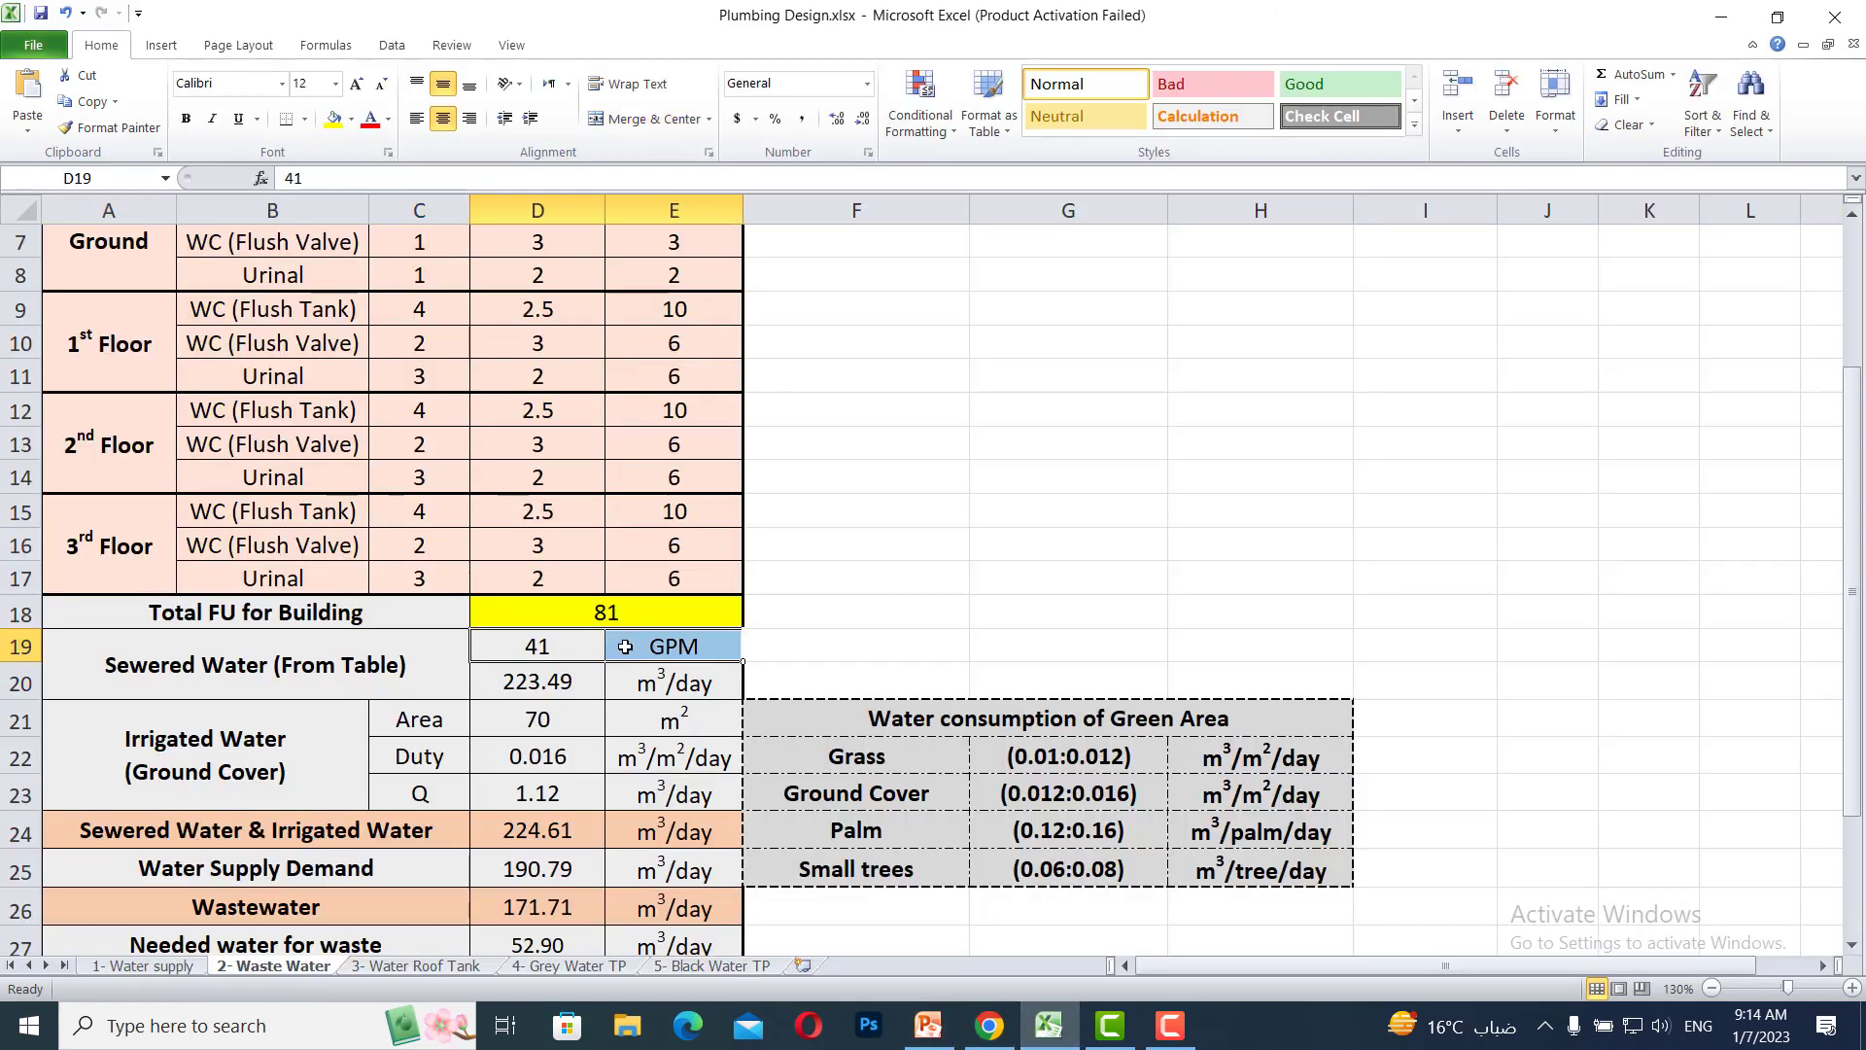
{"action": "left_click", "coordinate": [569, 686]}
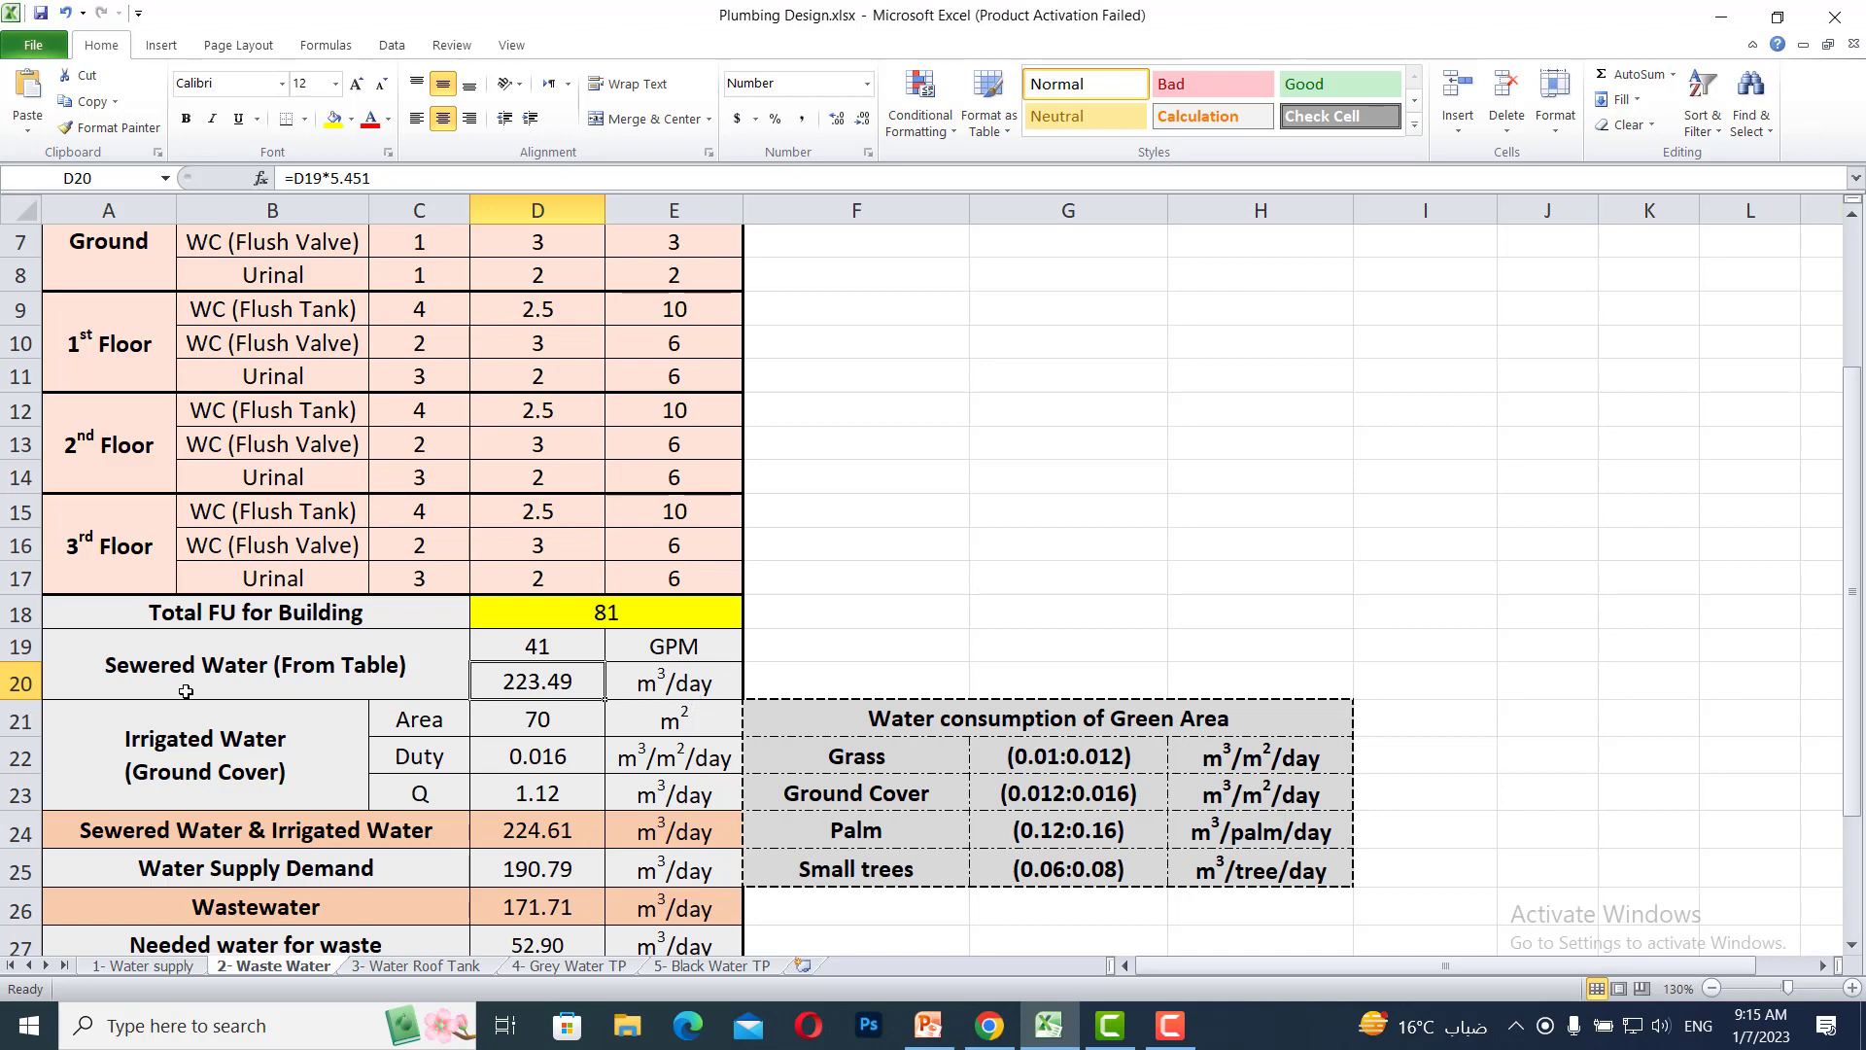
Fill the sewered water m³/day value in D20 with standard red
{"action": "scroll", "coordinate": [231, 717], "scroll_direction": "down", "scroll_amount": 2}
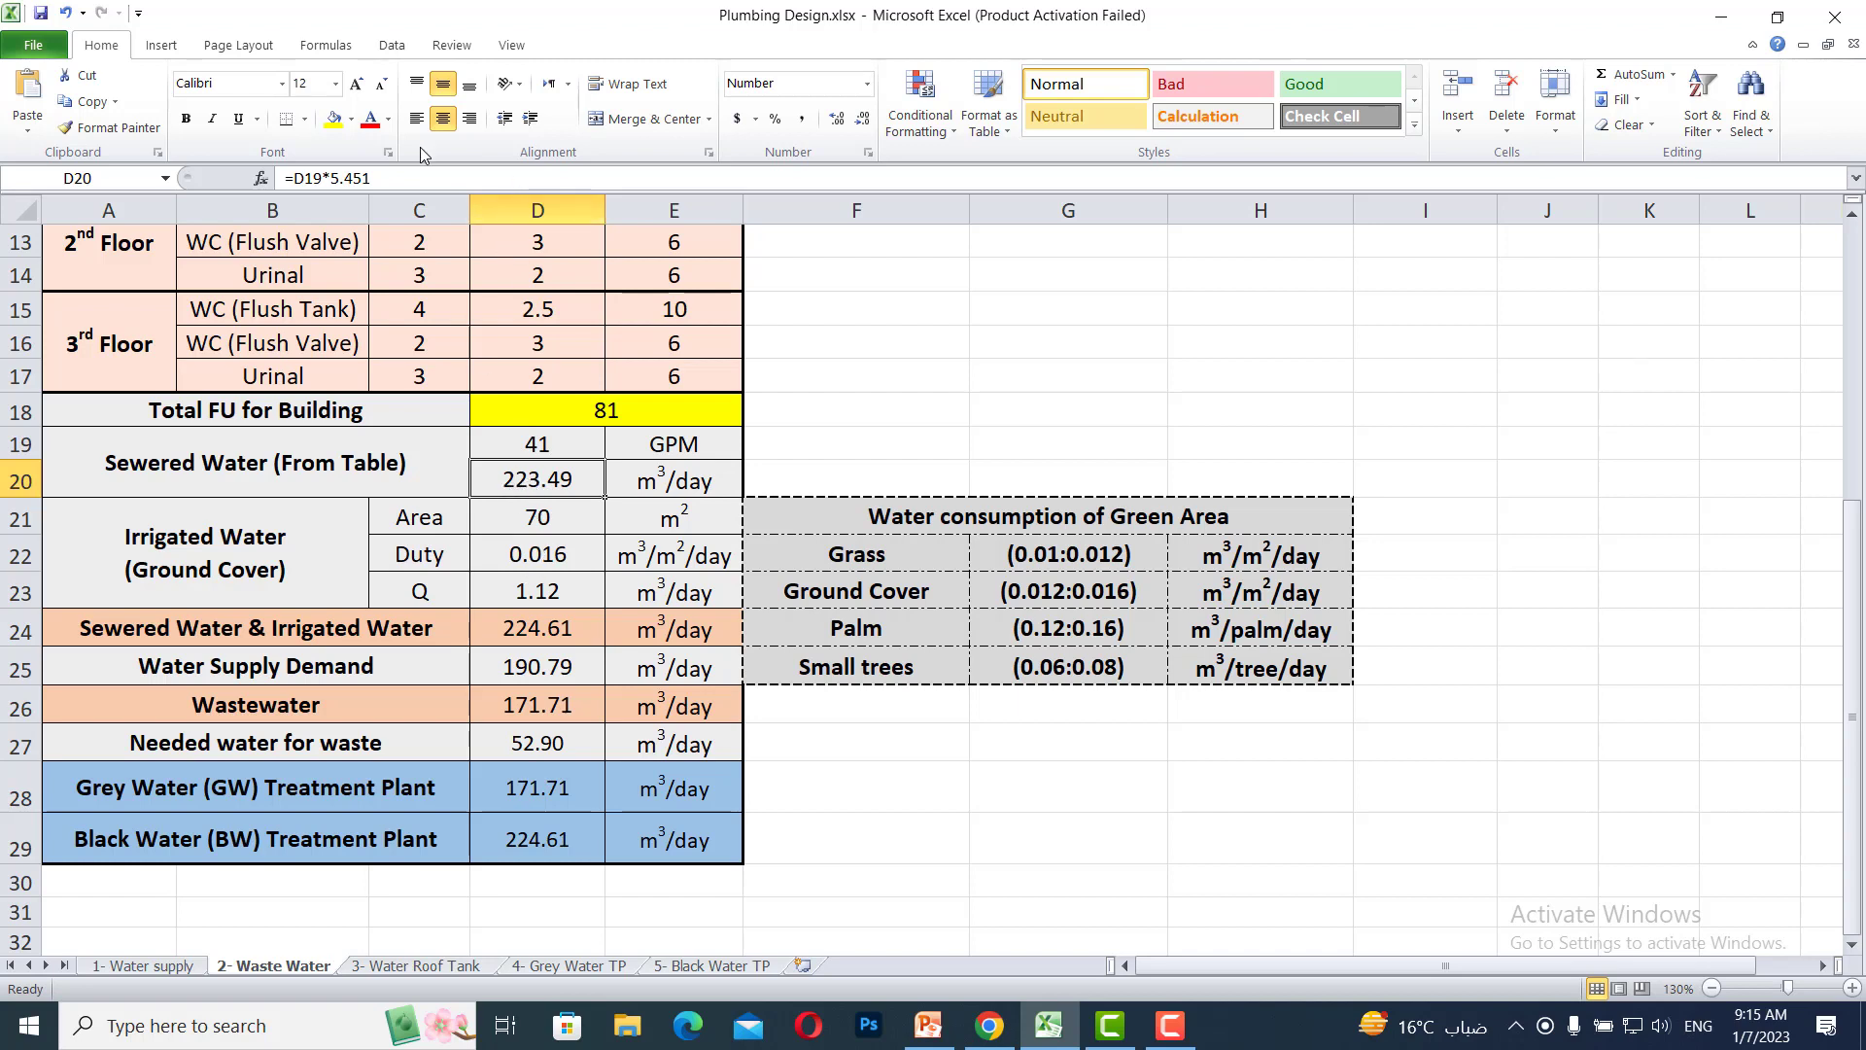
{"action": "left_click", "coordinate": [351, 119]}
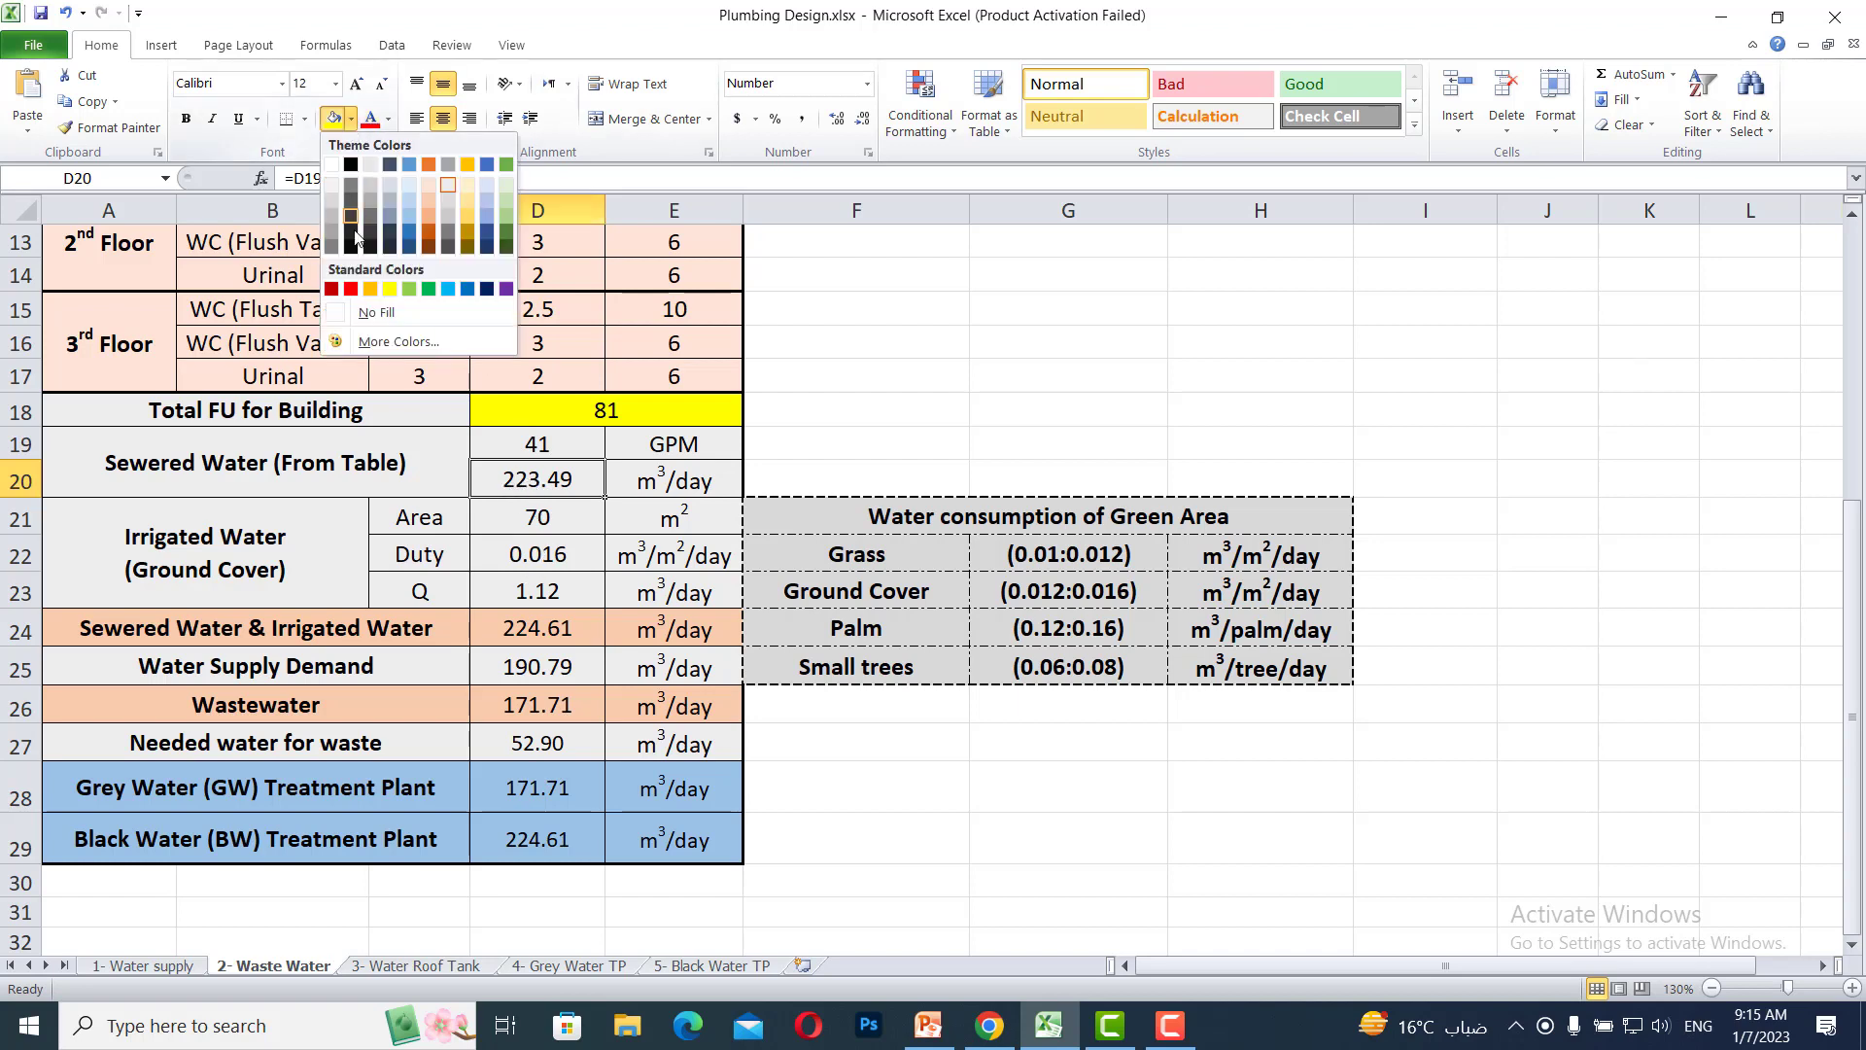
{"action": "left_click", "coordinate": [351, 288]}
{"action": "left_click", "coordinate": [1448, 741]}
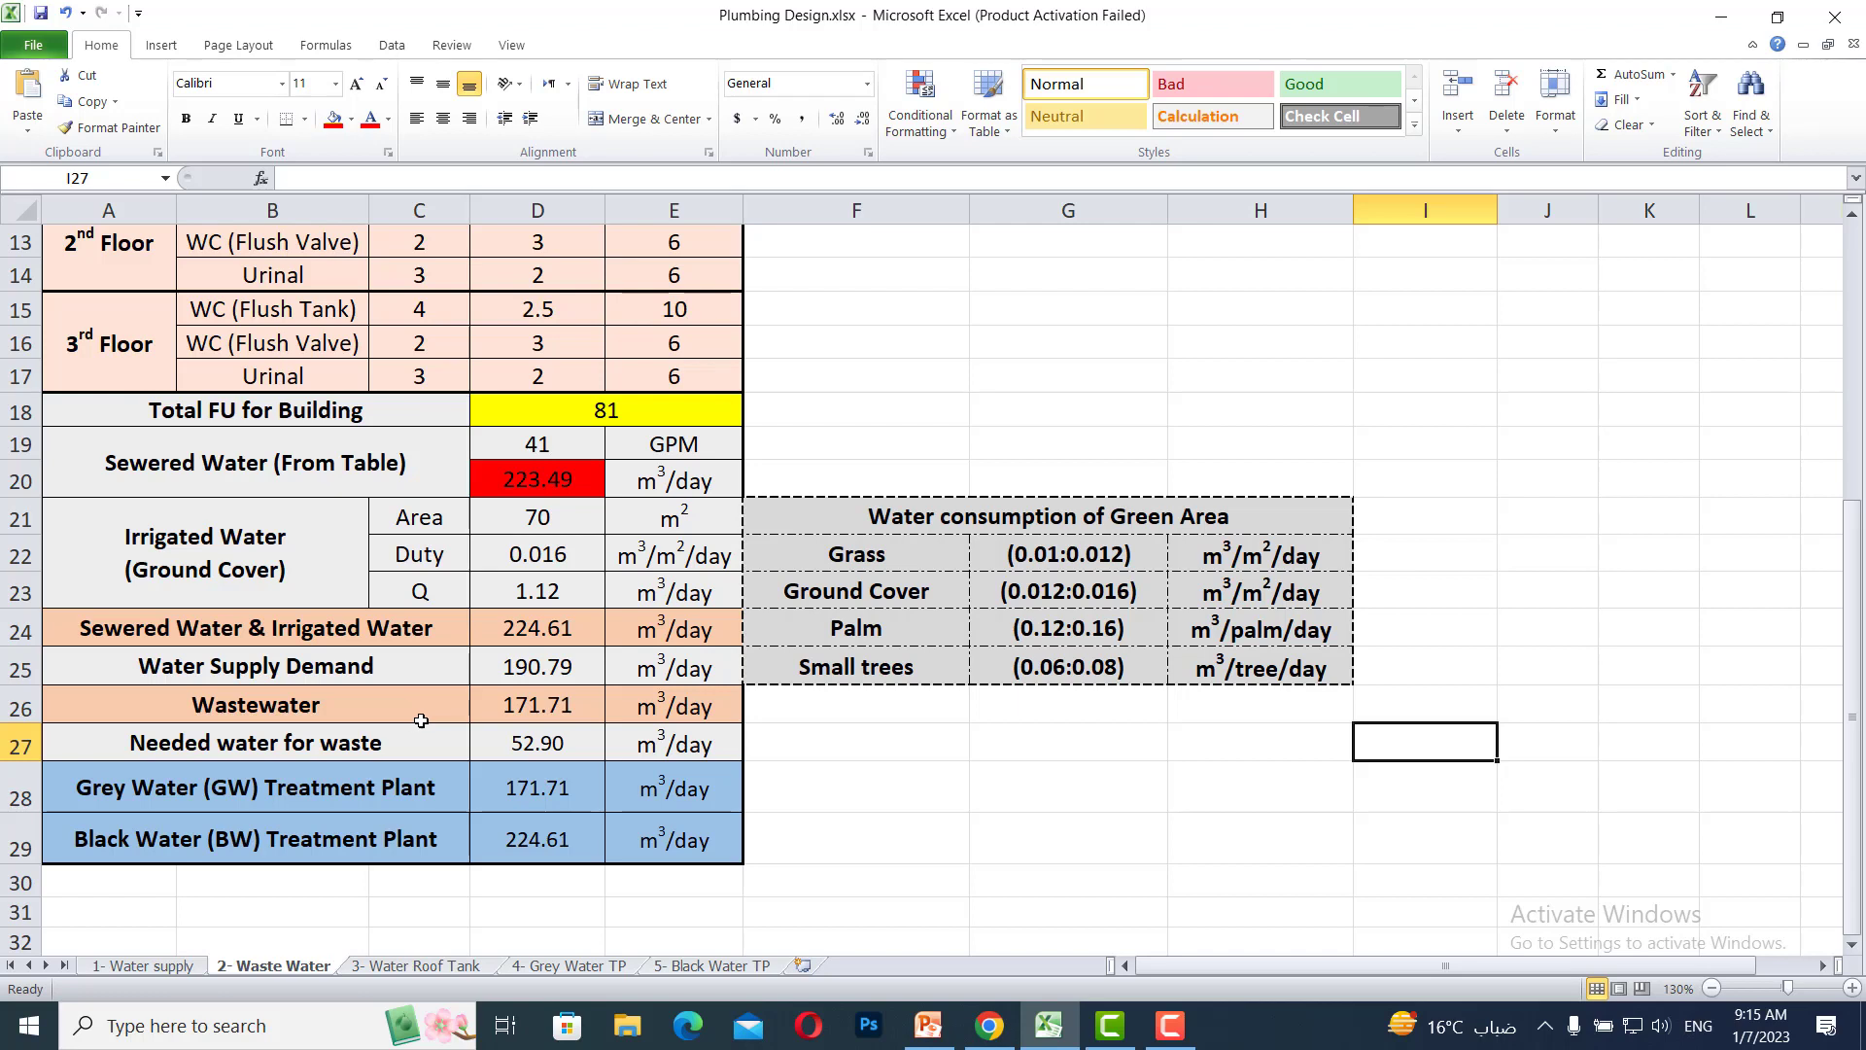
Check the Water Supply Demand and Wastewater formulas in D25 and D26, and change the A26 label to "Greywater (Wastewater)"
{"action": "left_click", "coordinate": [538, 675]}
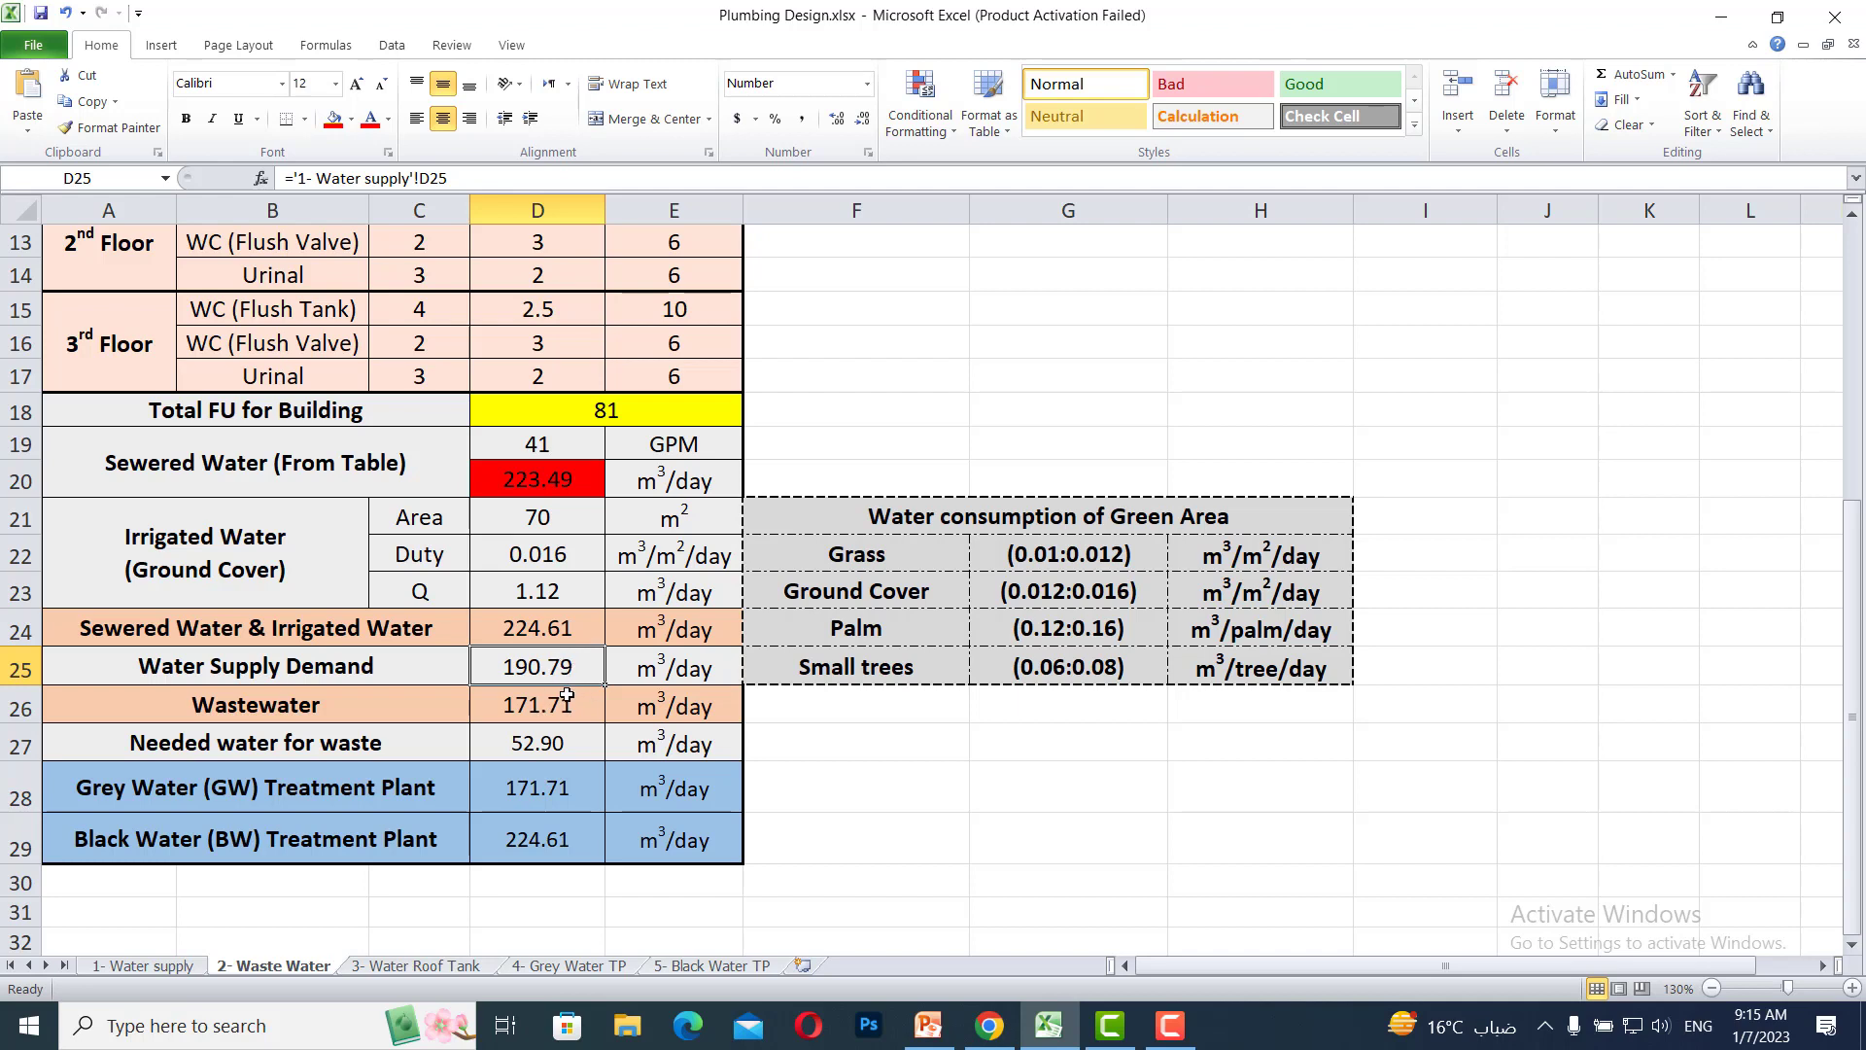
{"action": "left_click", "coordinate": [568, 707]}
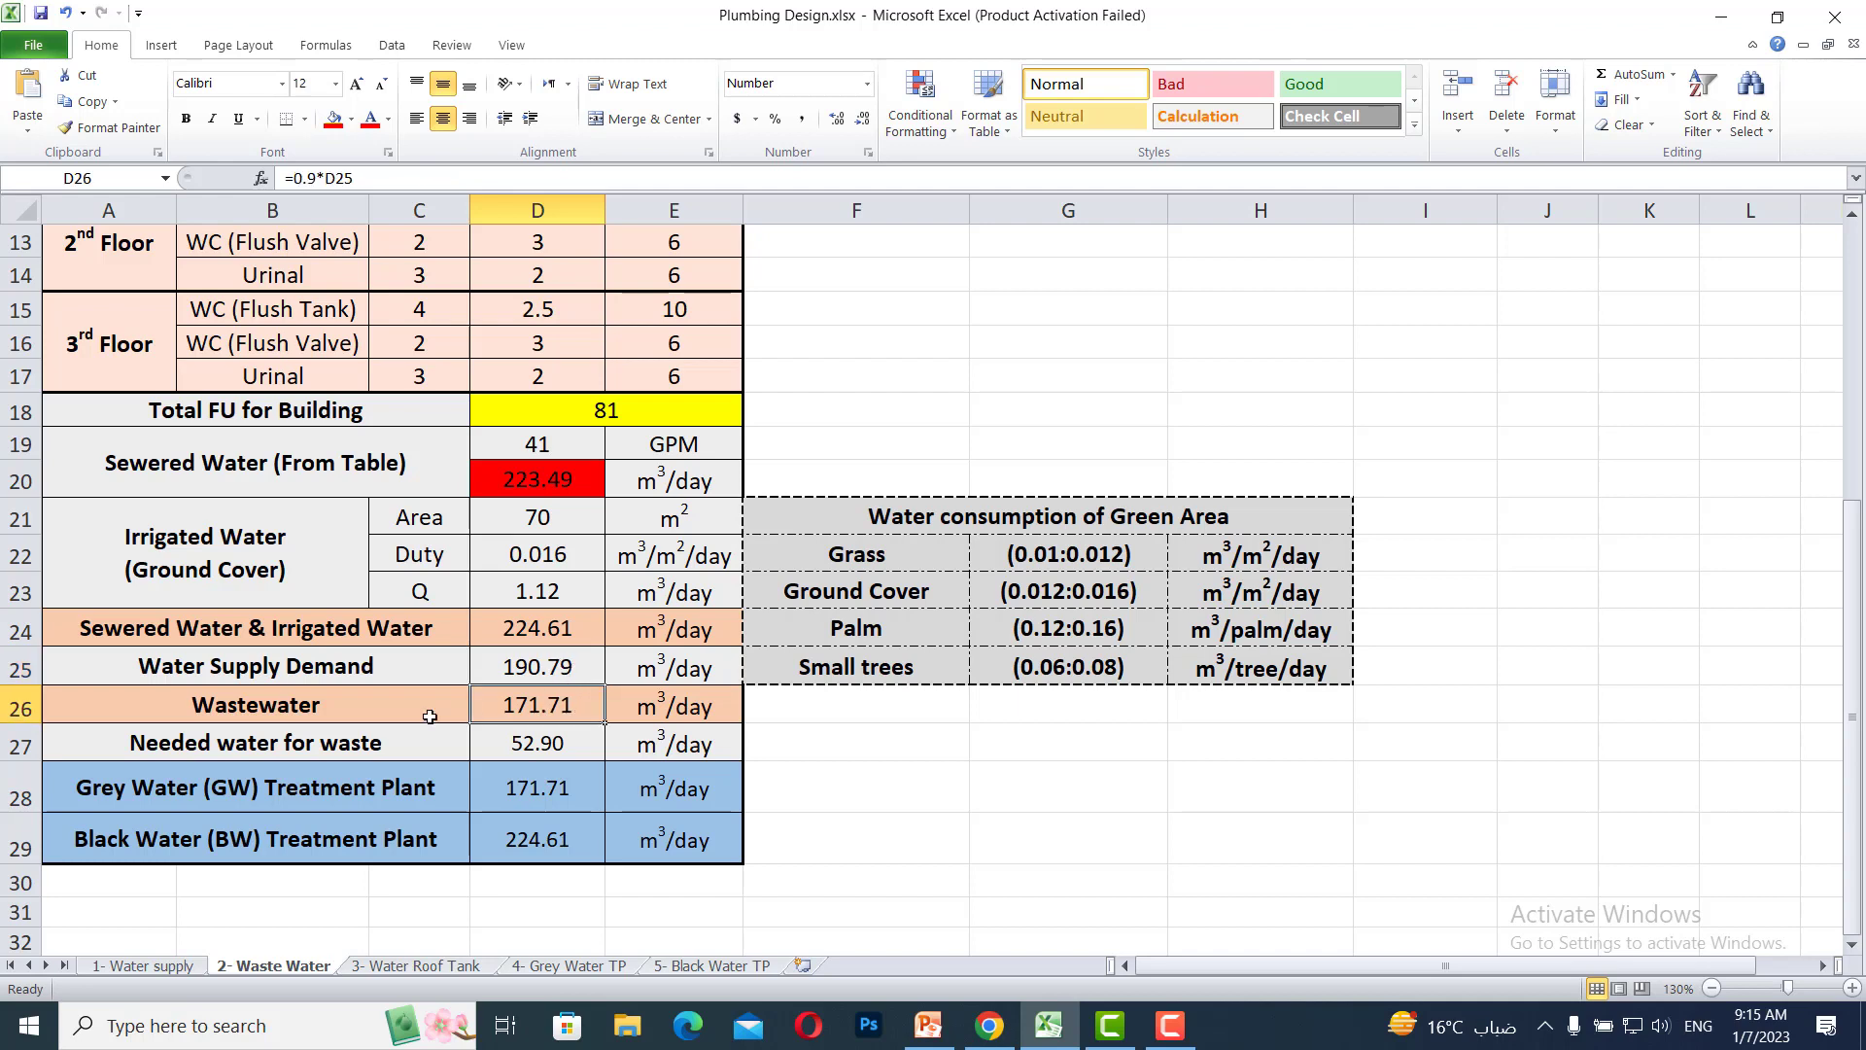
{"action": "left_click", "coordinate": [182, 706]}
{"action": "double_click", "coordinate": [182, 706]}
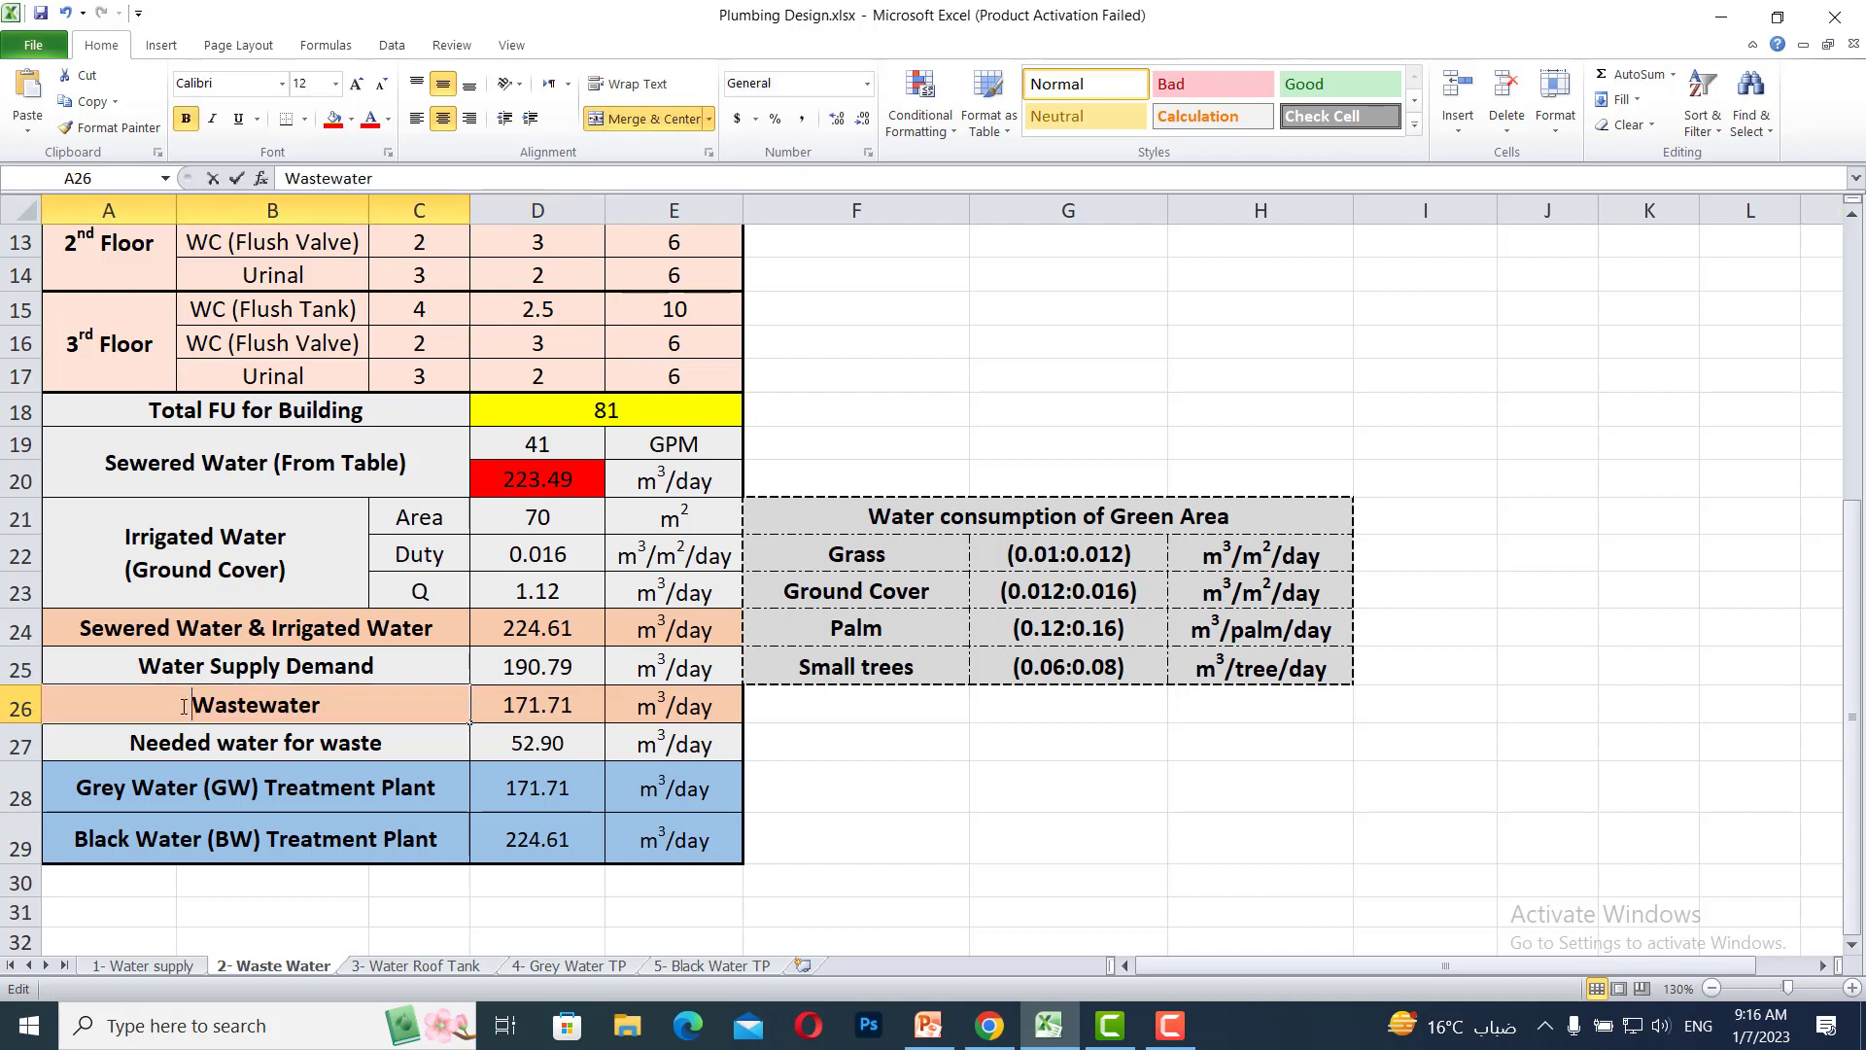
{"action": "type", "text": "Grey"}
{"action": "type", "text": "water"}
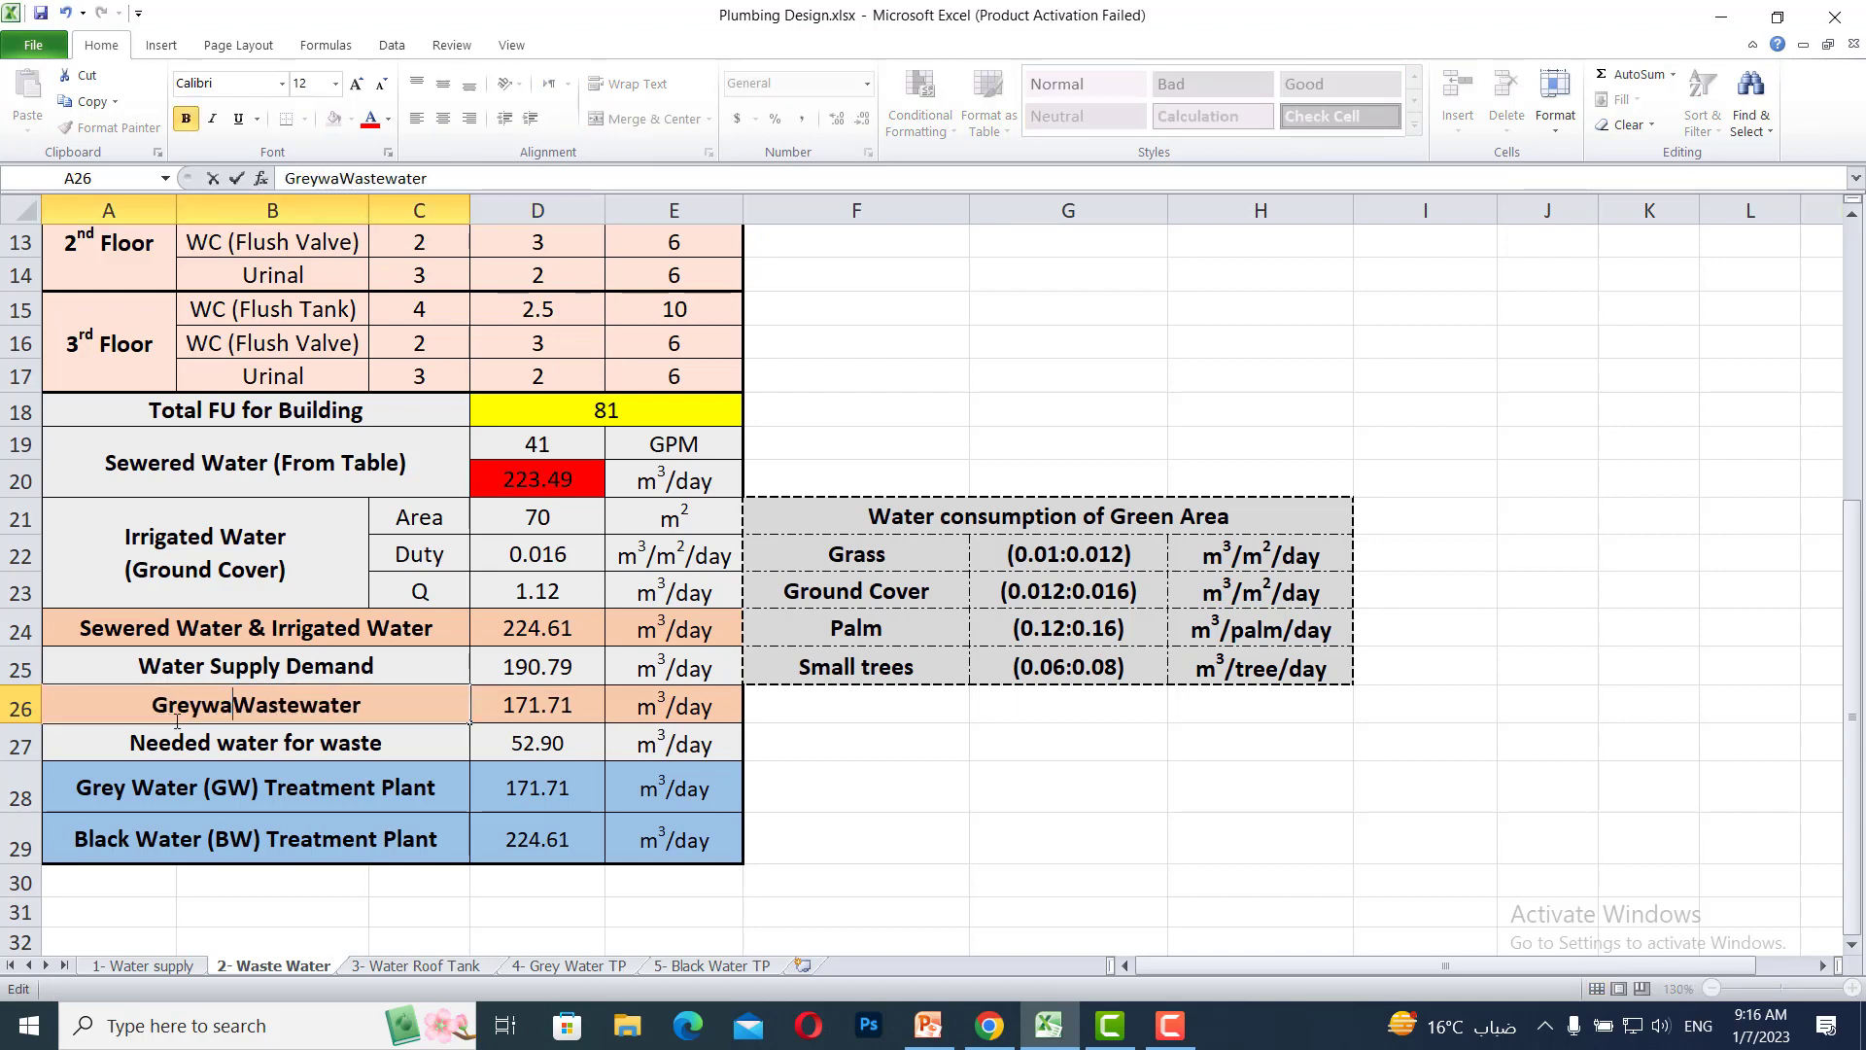
{"action": "type", "text": " ("}
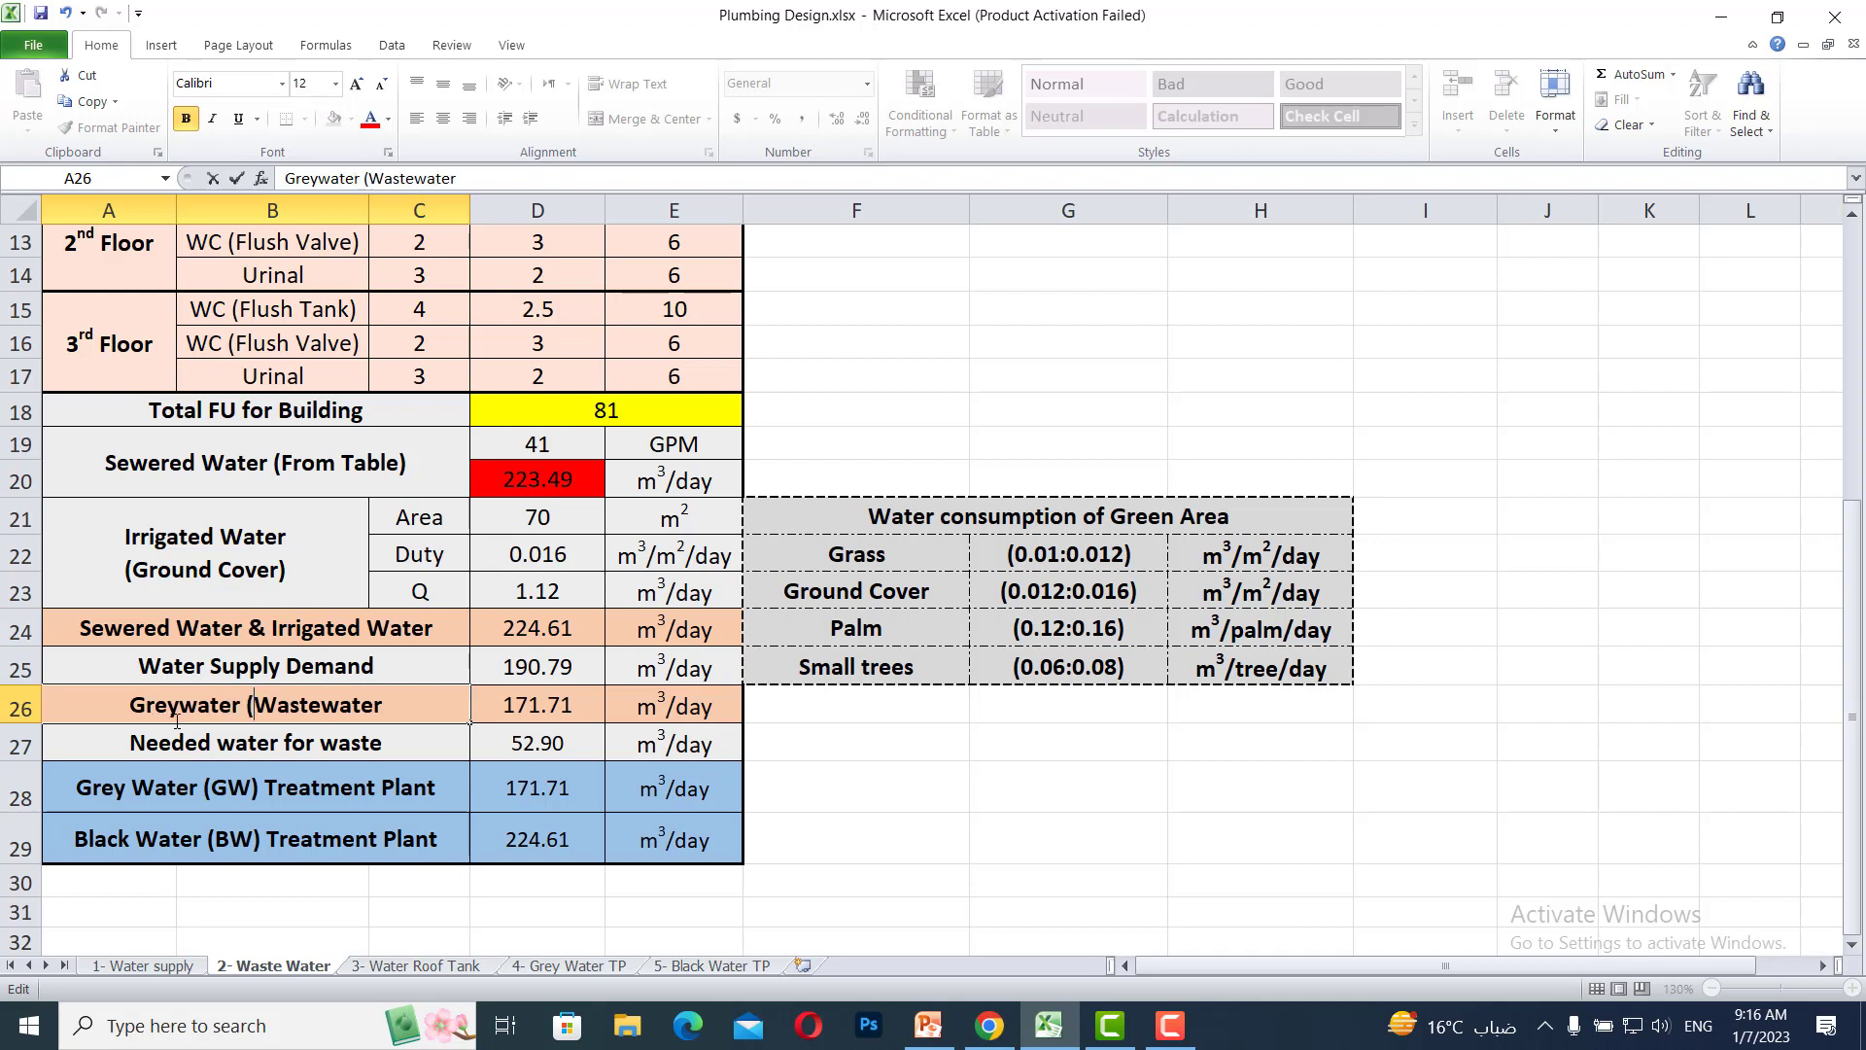
{"action": "left_click", "coordinate": [404, 708]}
{"action": "type", "text": ")"}
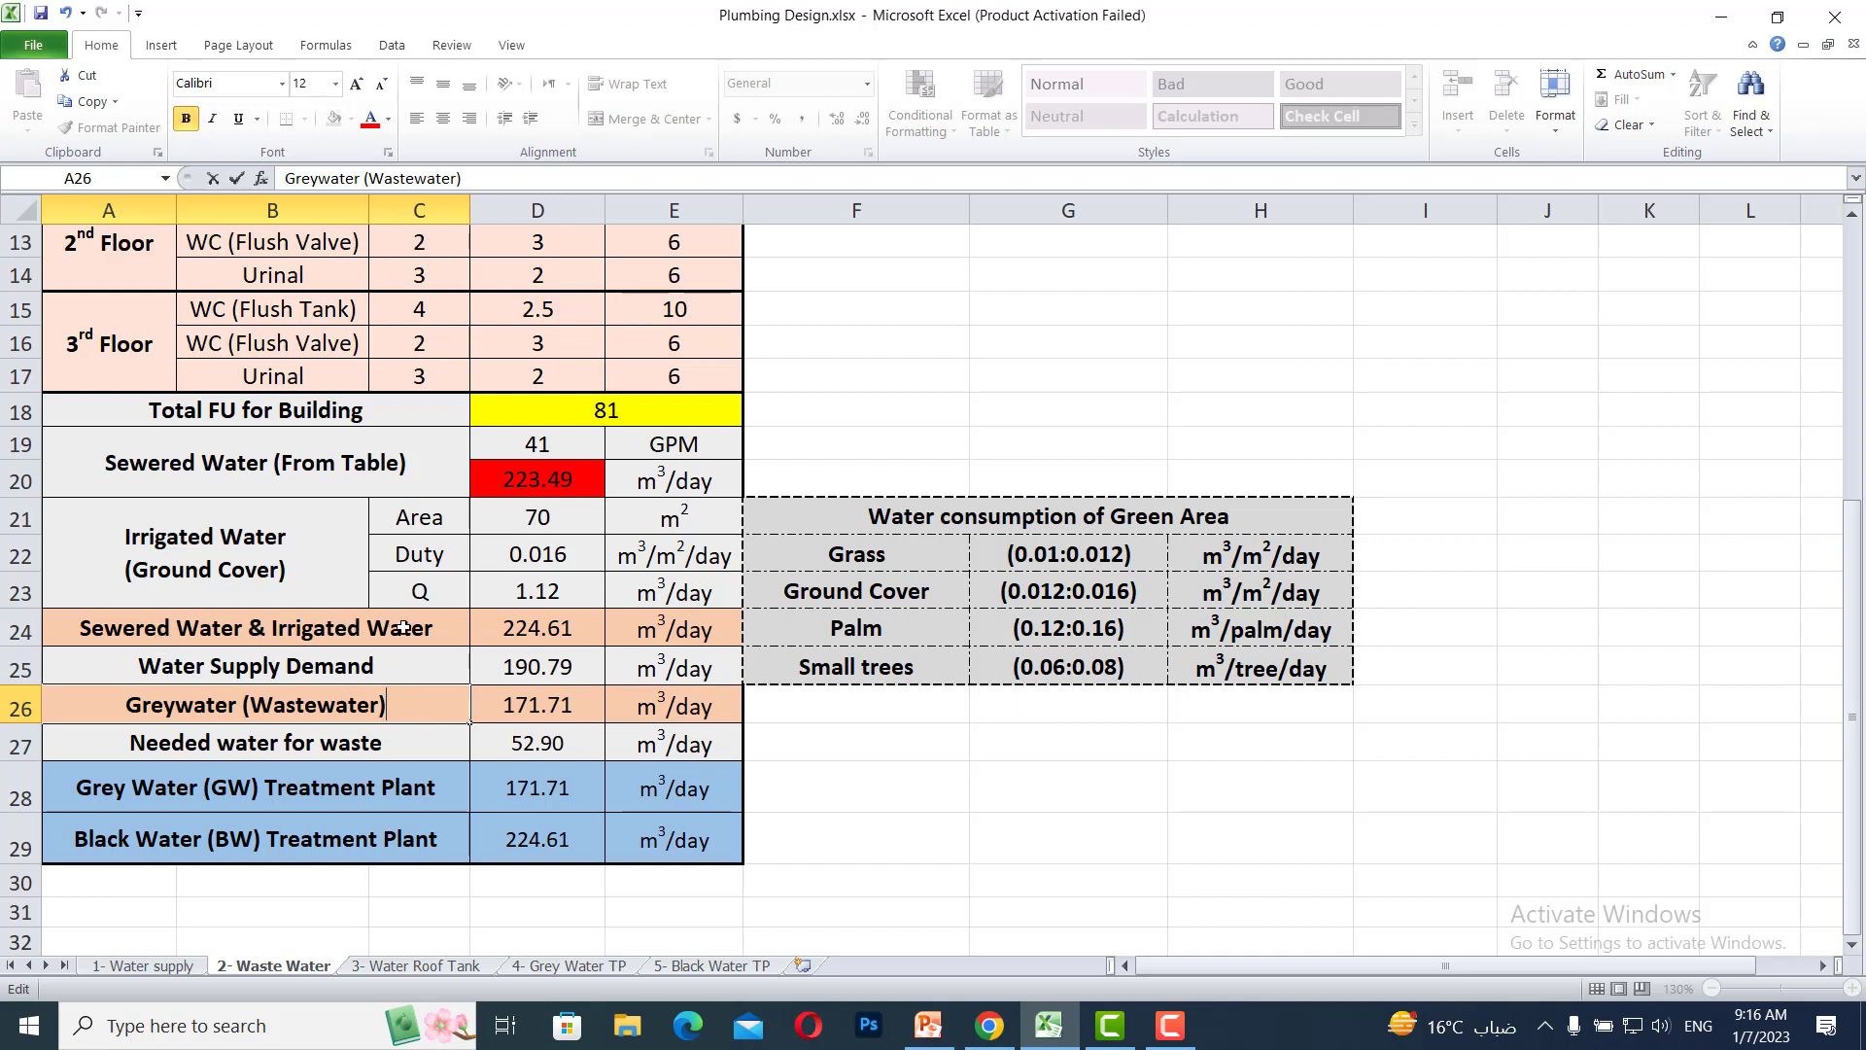
Change the A19 label to "Sewered Black-water Water (From Table)" and reduce its font size to 10
{"action": "double_click", "coordinate": [195, 481]}
{"action": "type", "text": "Black-water"}
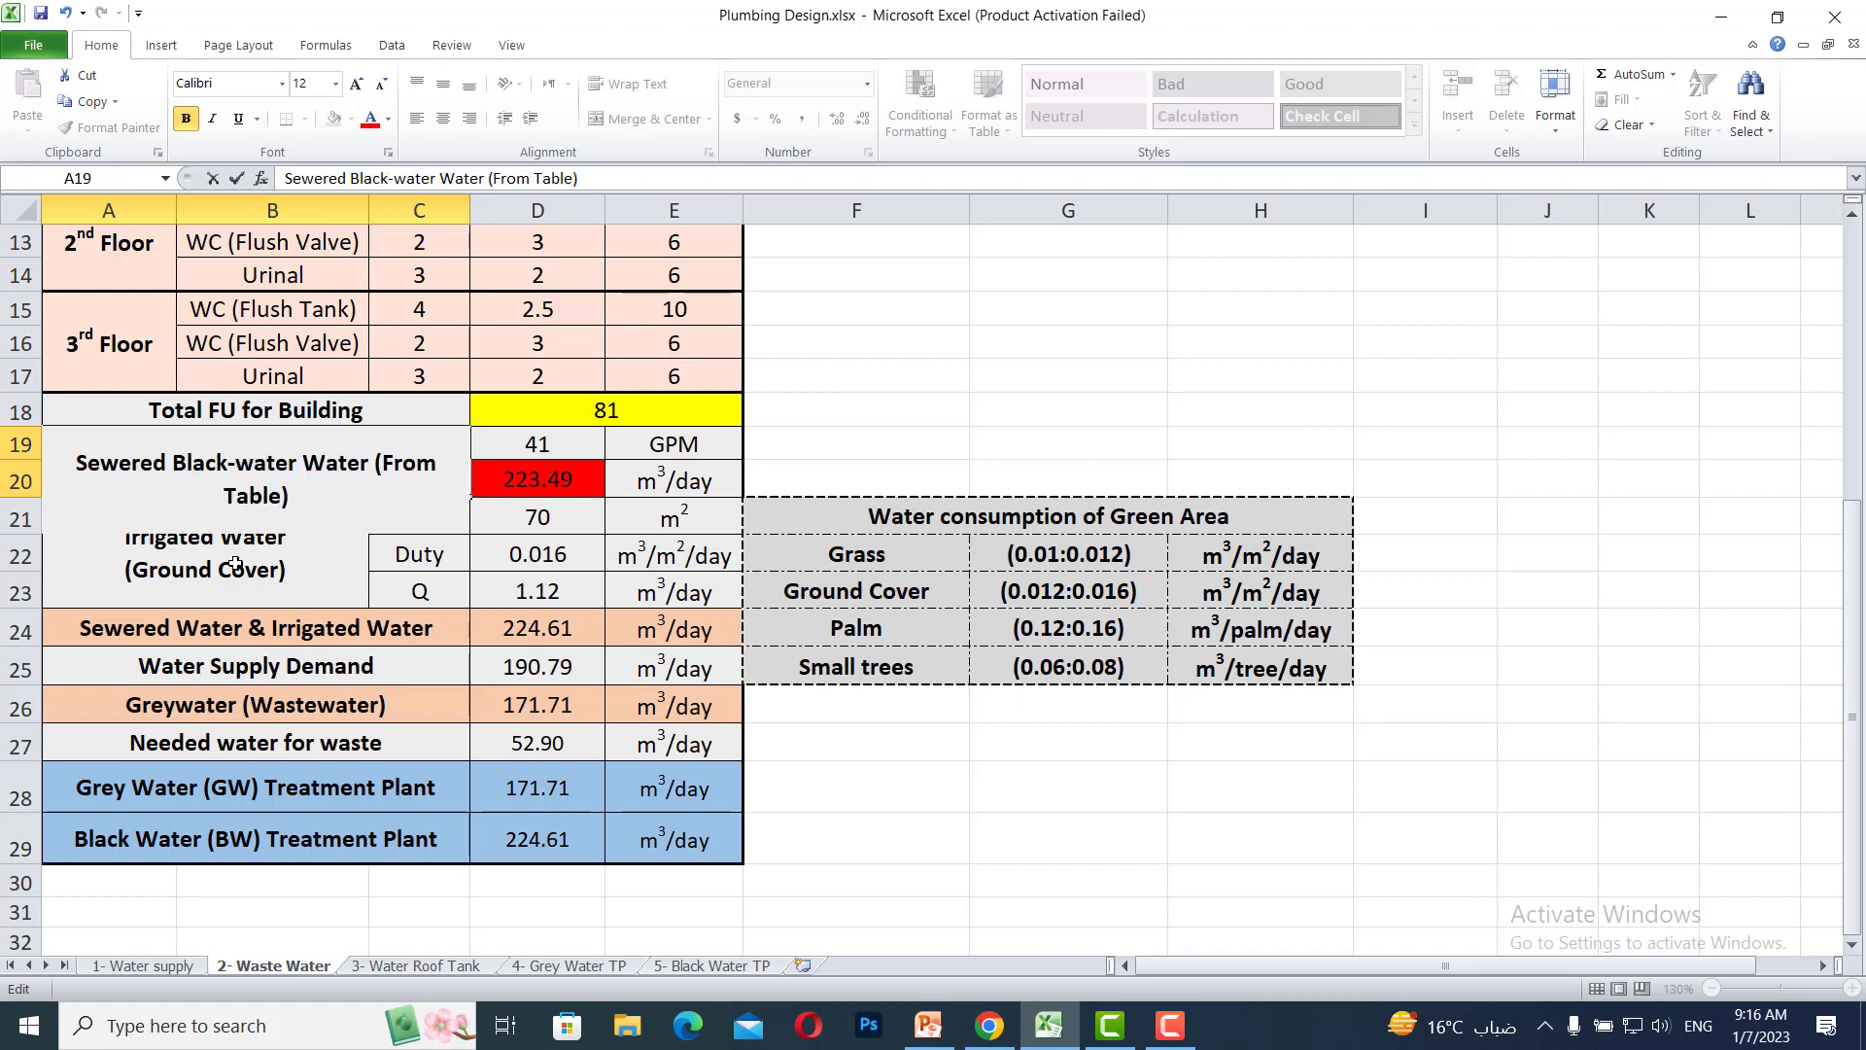
{"action": "left_click", "coordinate": [232, 557]}
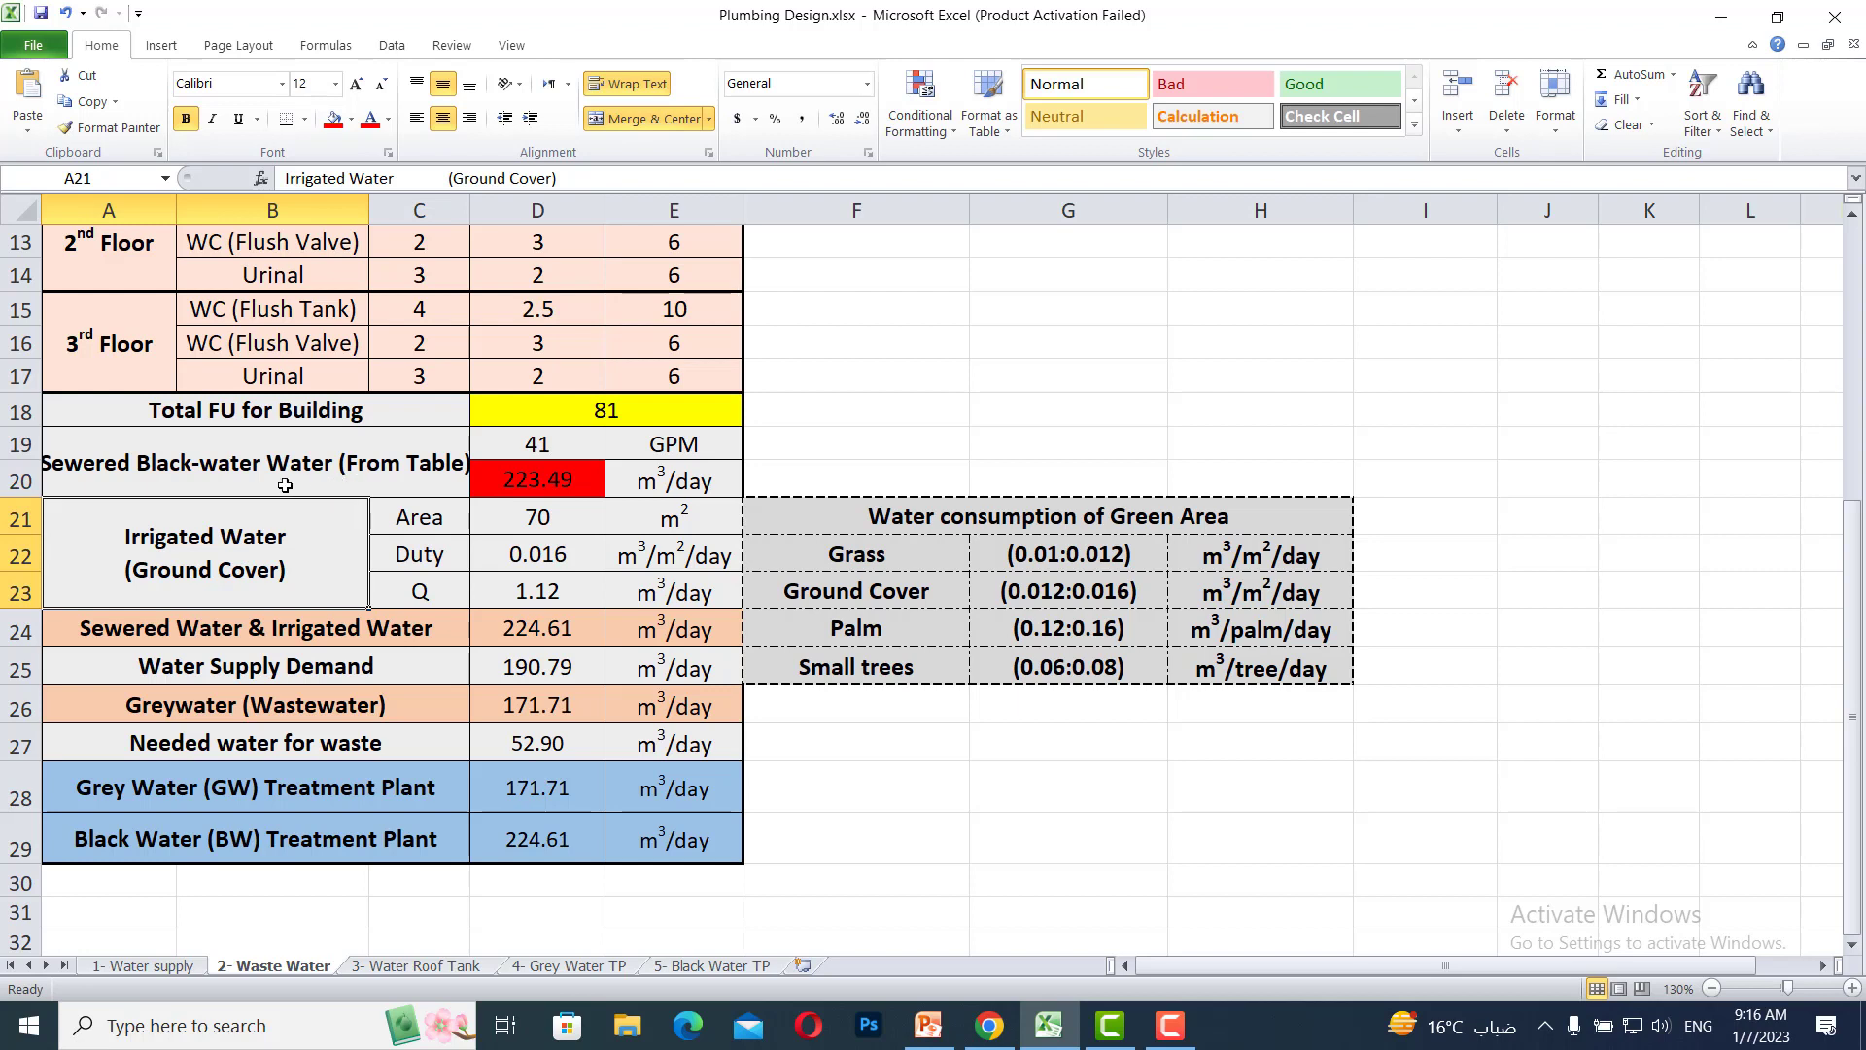
{"action": "left_click", "coordinate": [243, 473]}
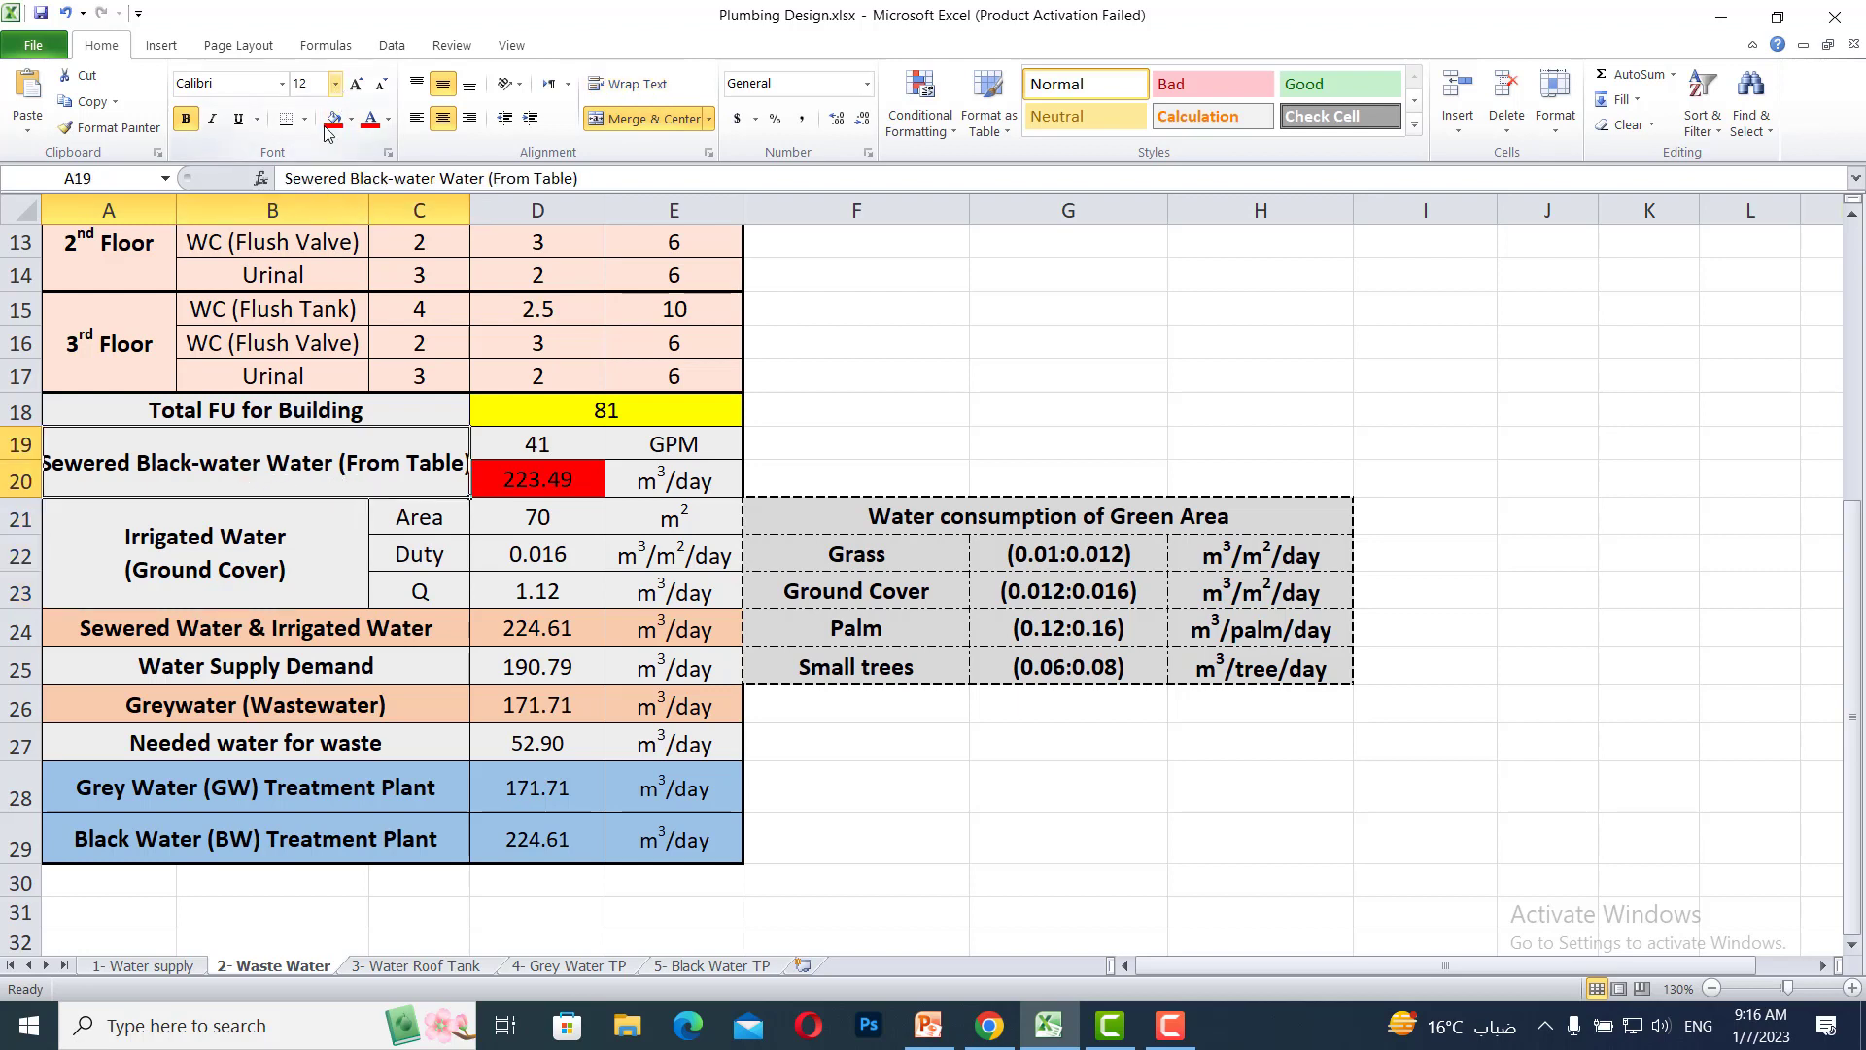
{"action": "left_click", "coordinate": [335, 85]}
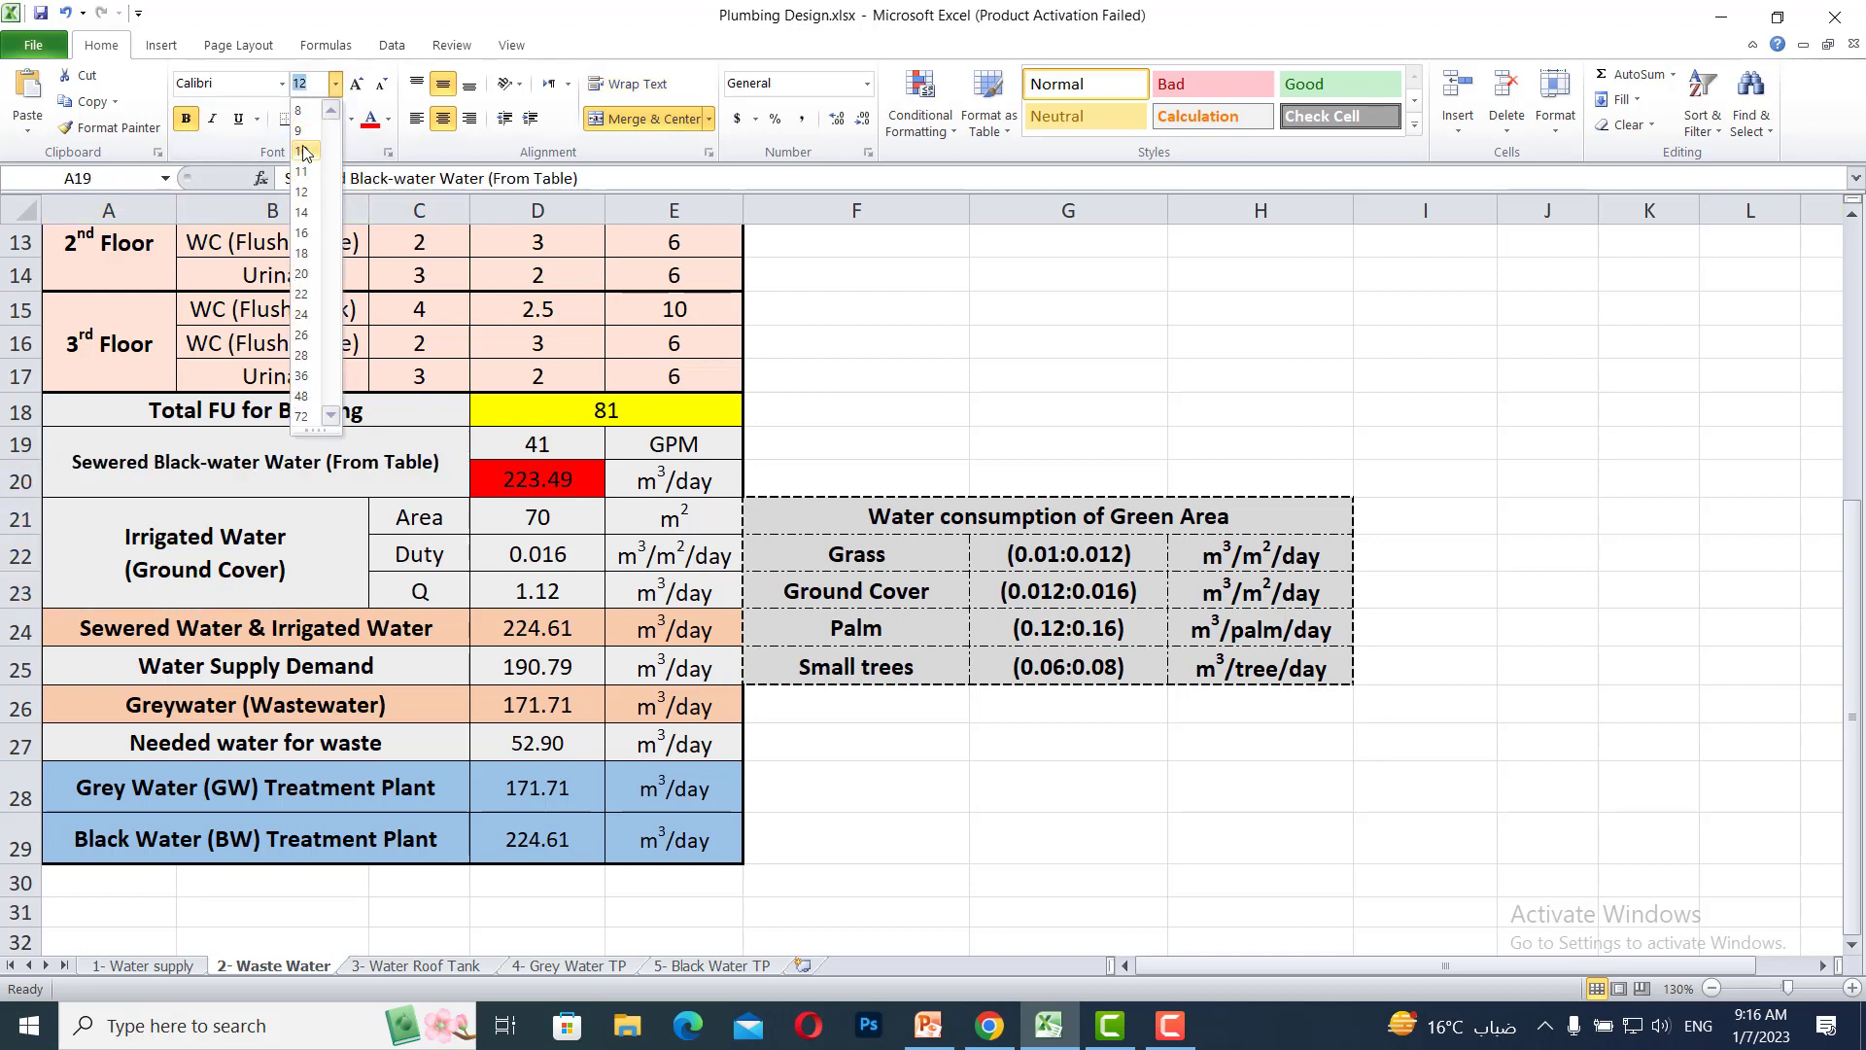
{"action": "left_click", "coordinate": [204, 524]}
{"action": "left_click", "coordinate": [204, 525]}
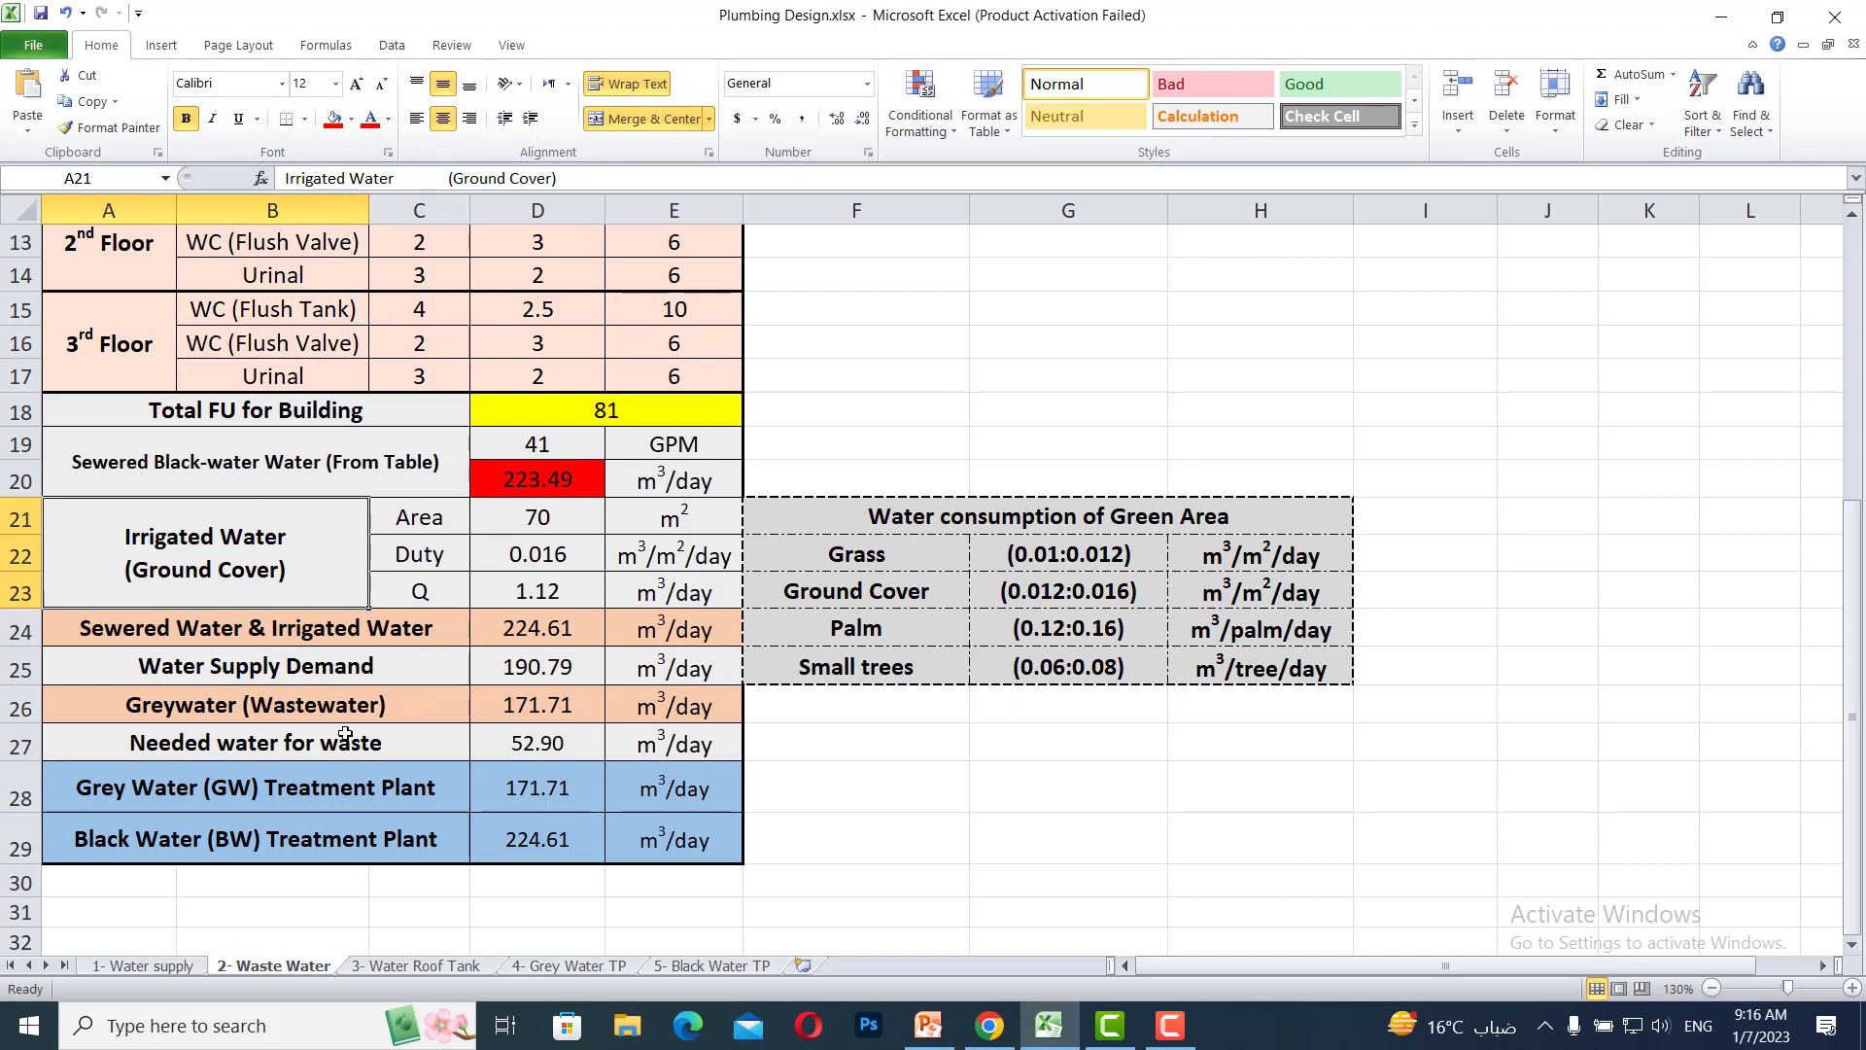
Check the Water Supply Demand formula in D25, and fill the greywater value in D26 with red
{"action": "left_click", "coordinate": [538, 671]}
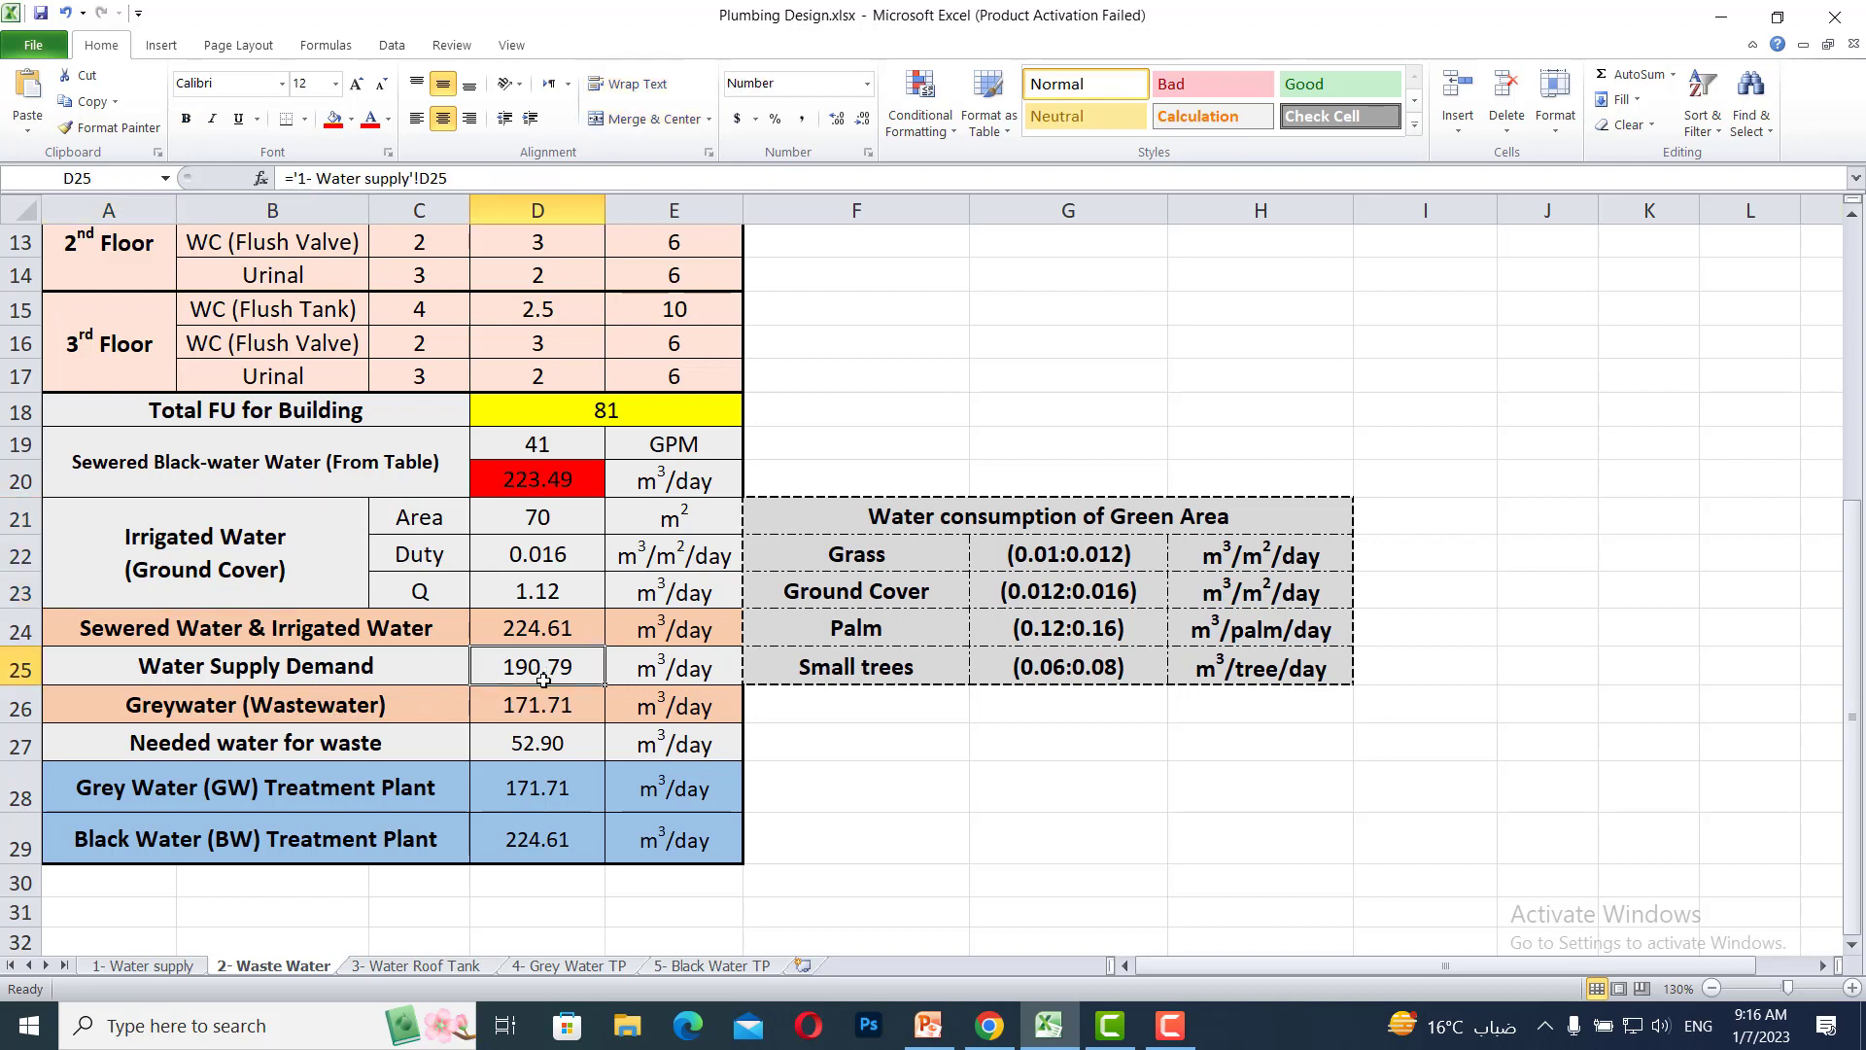
{"action": "left_click", "coordinate": [538, 706]}
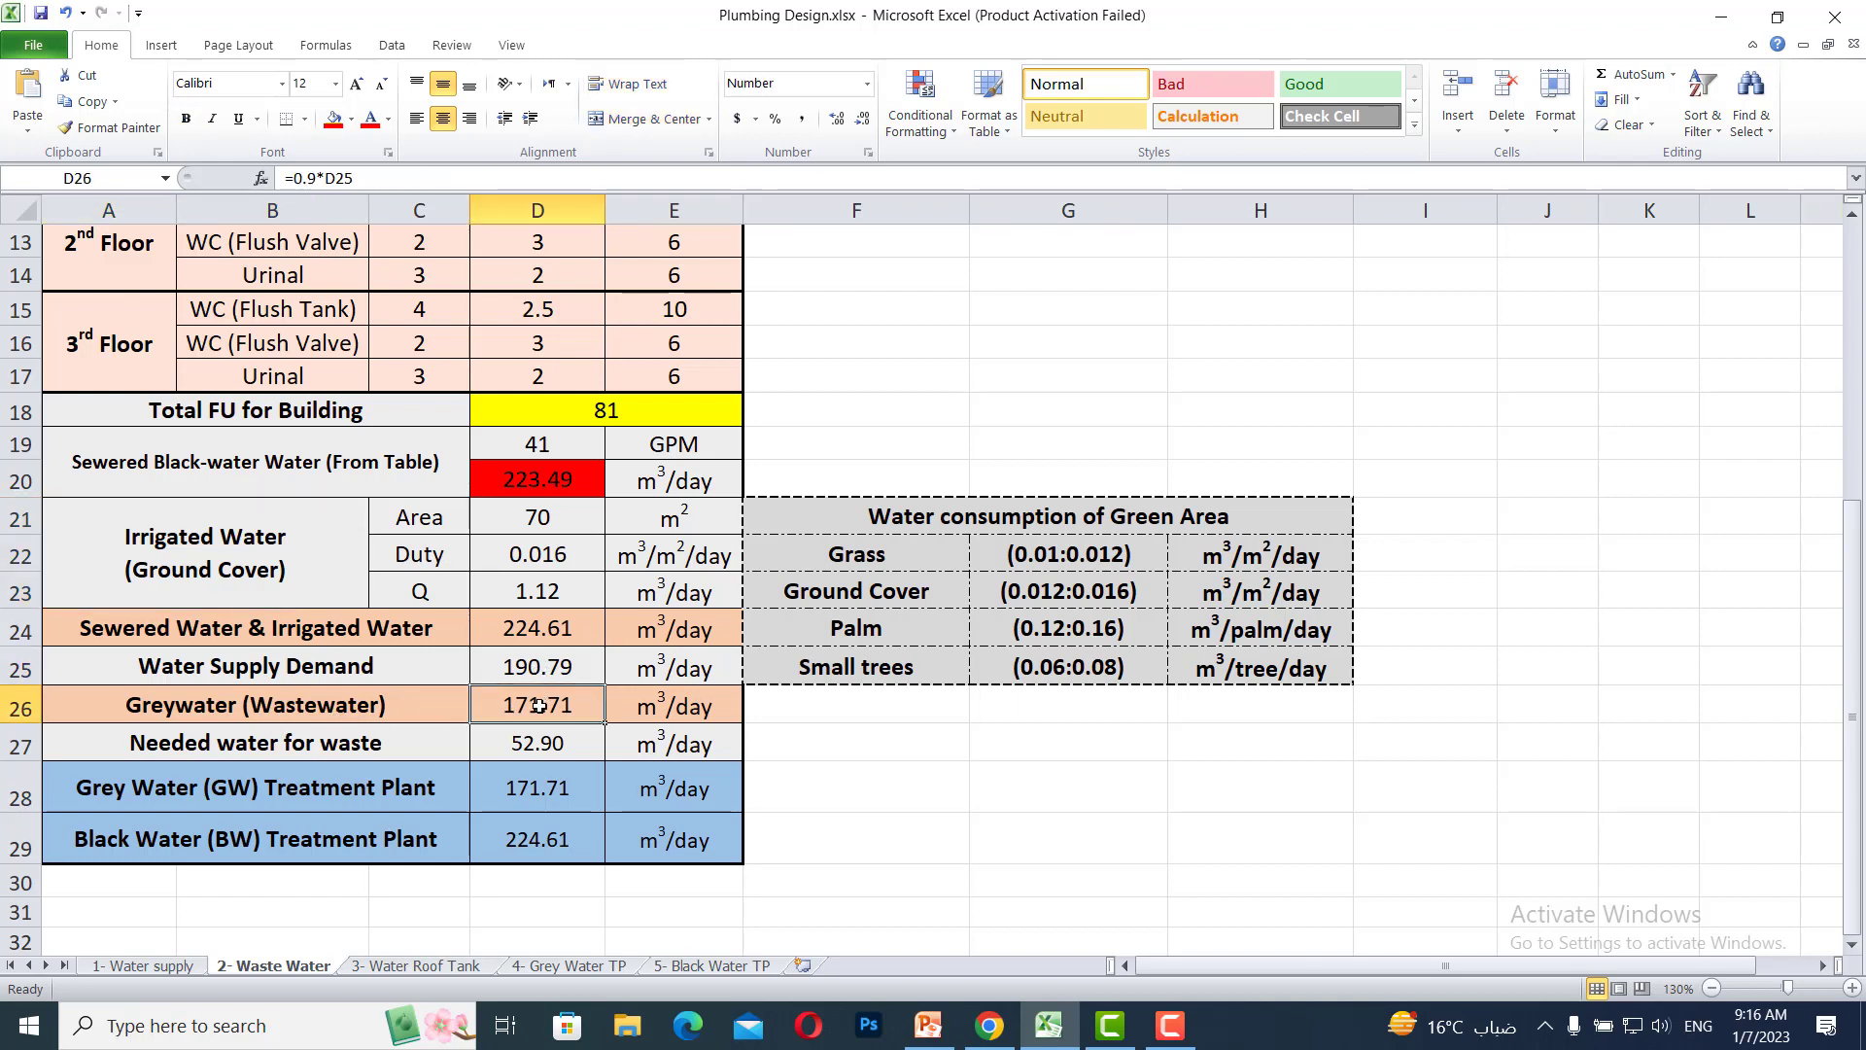
{"action": "left_click", "coordinate": [333, 118]}
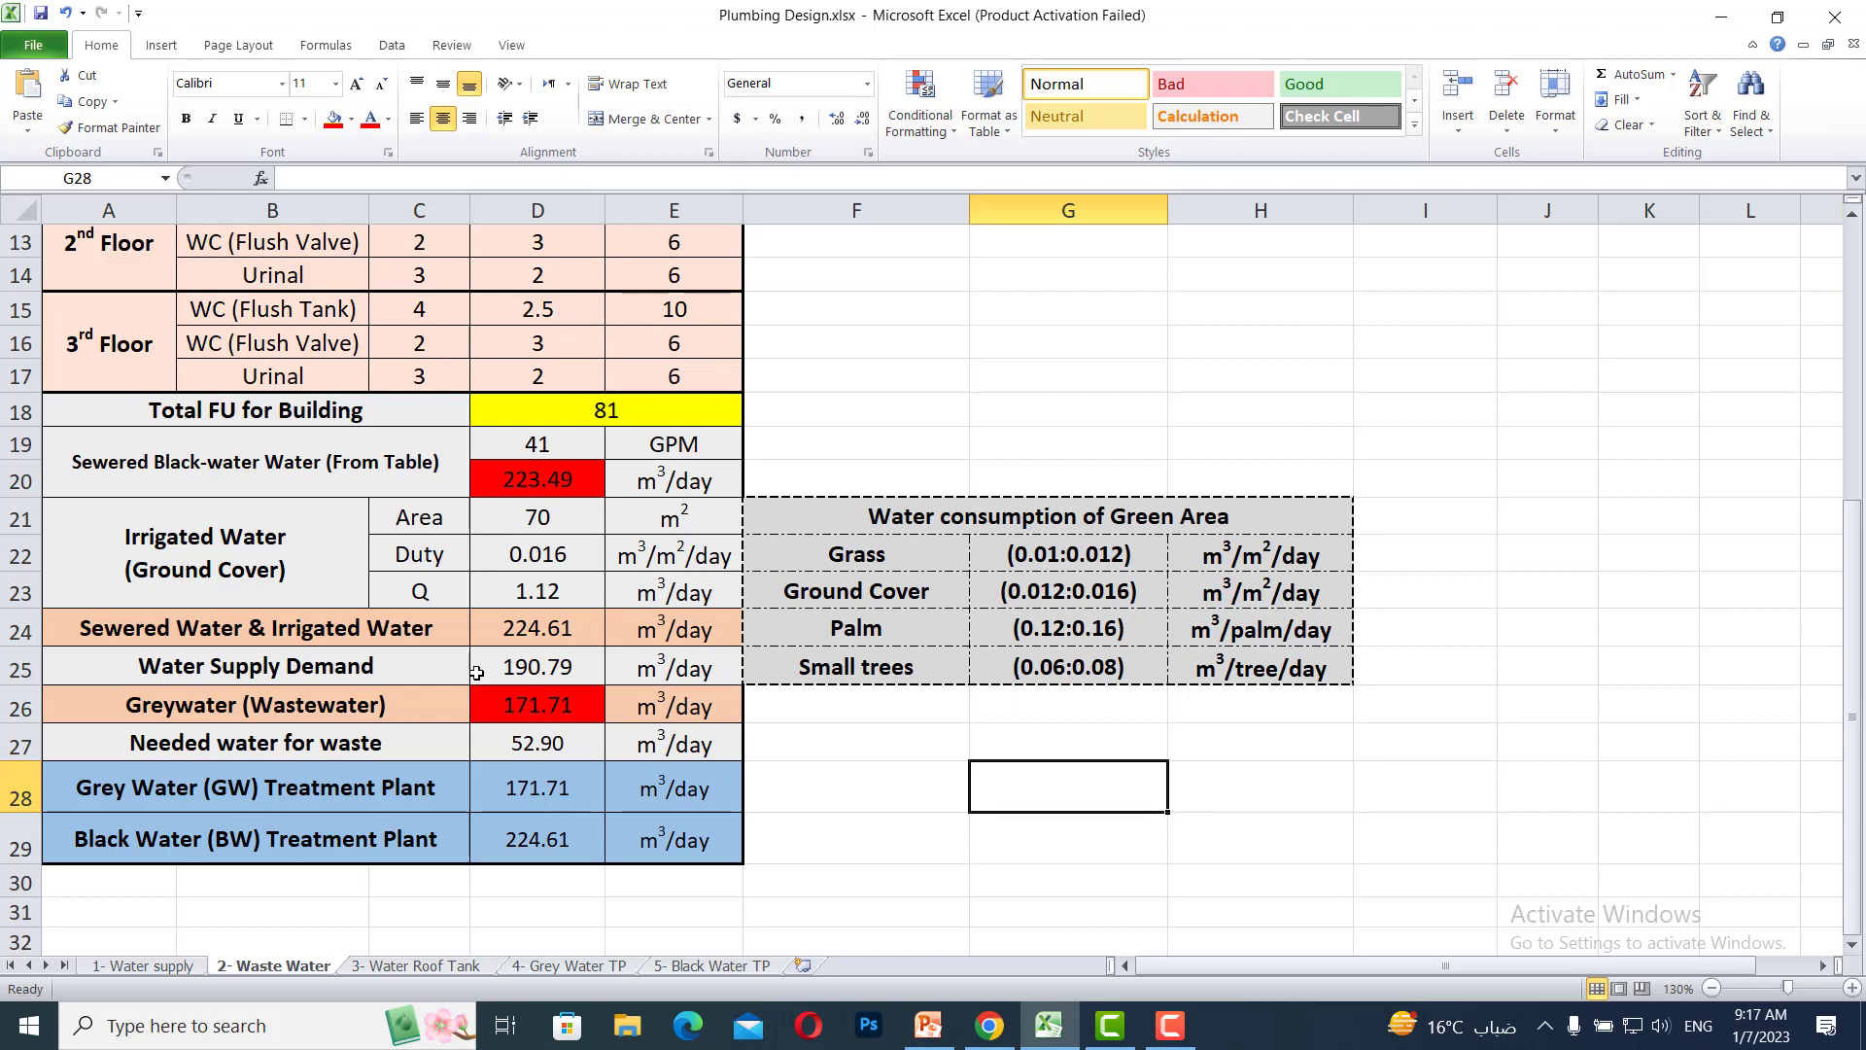
Change the A24 label from the sewered and irrigated total to "Sewered Water (Black-water)"
{"action": "double_click", "coordinate": [442, 630]}
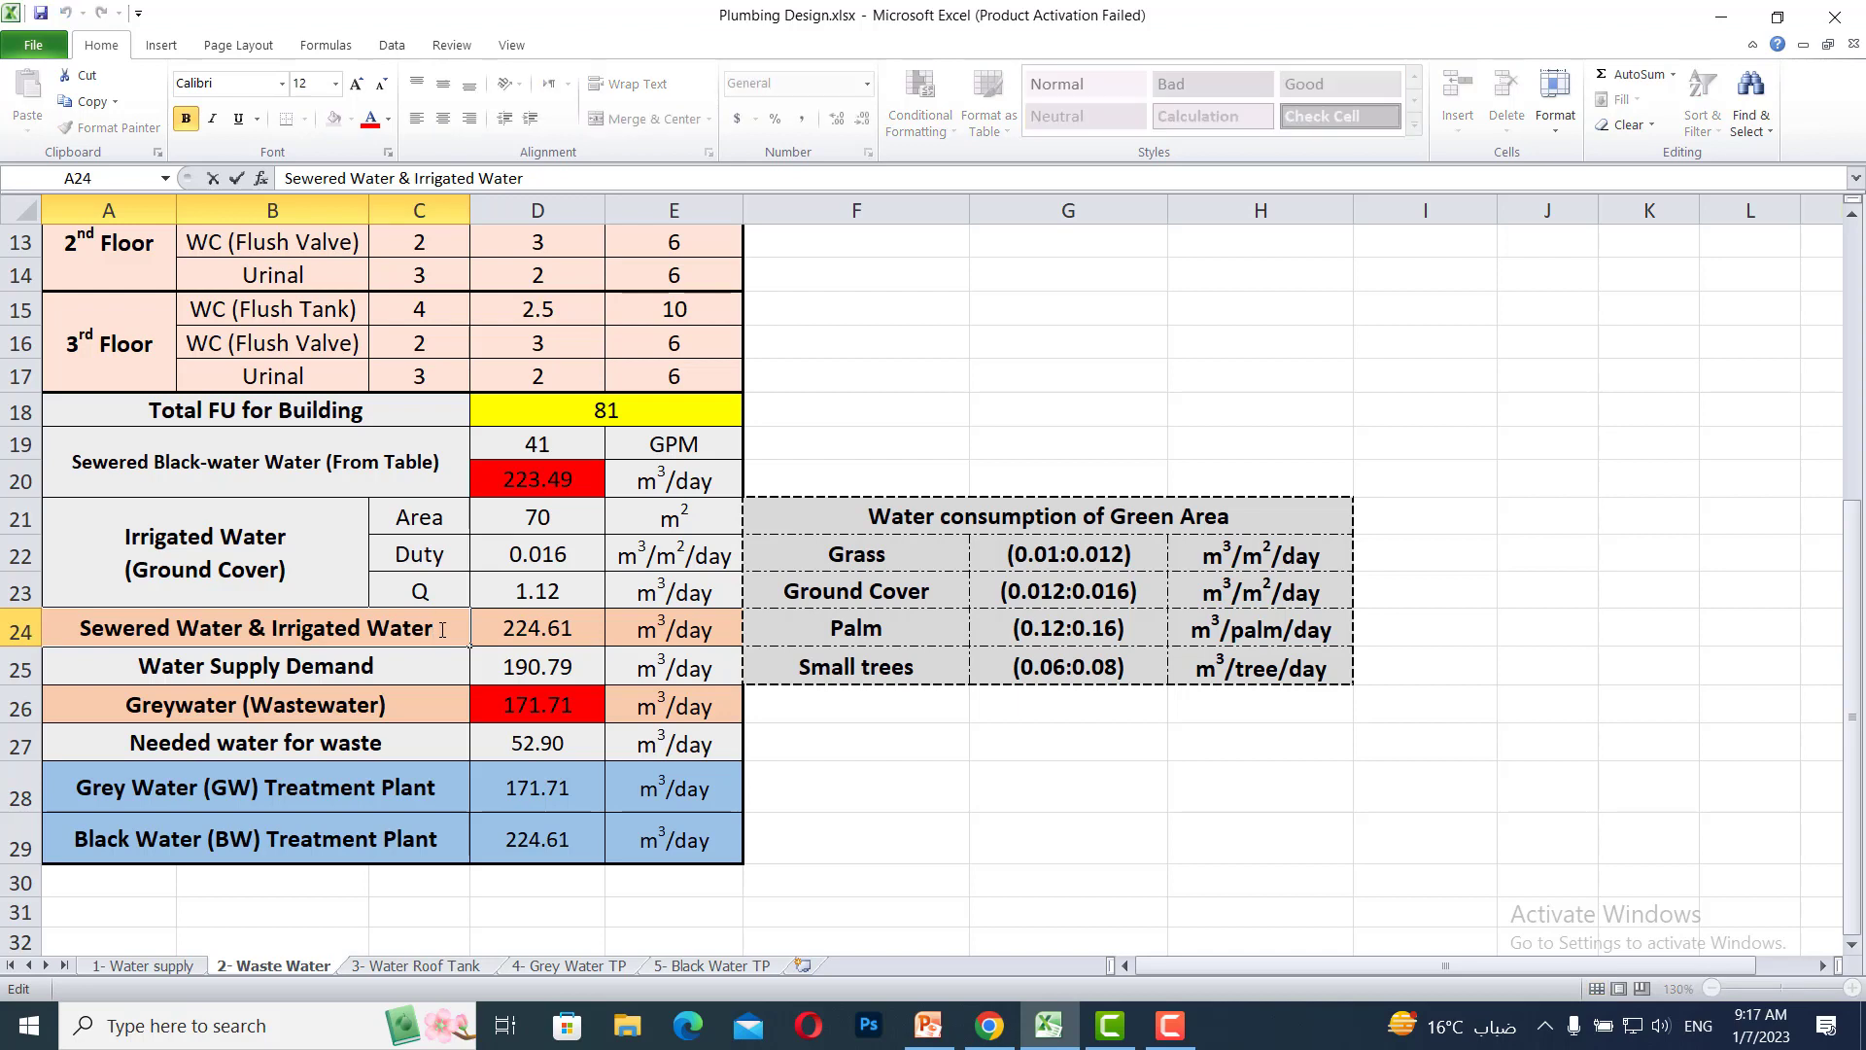
{"action": "key", "text": "BackSpace"}
{"action": "key", "text": "BackSpace"}
{"action": "key", "text": "BackSpace"}
{"action": "key", "text": "BackSpace"}
{"action": "key", "text": "BackSpace"}
{"action": "key", "text": "BackSpace"}
{"action": "key", "text": "BackSpace"}
{"action": "key", "text": "BackSpace"}
{"action": "key", "text": "BackSpace"}
{"action": "key", "text": "BackSpace"}
{"action": "key", "text": "BackSpace"}
{"action": "key", "text": "BackSpace"}
{"action": "key", "text": "BackSpace"}
{"action": "key", "text": "BackSpace"}
{"action": "key", "text": "BackSpace"}
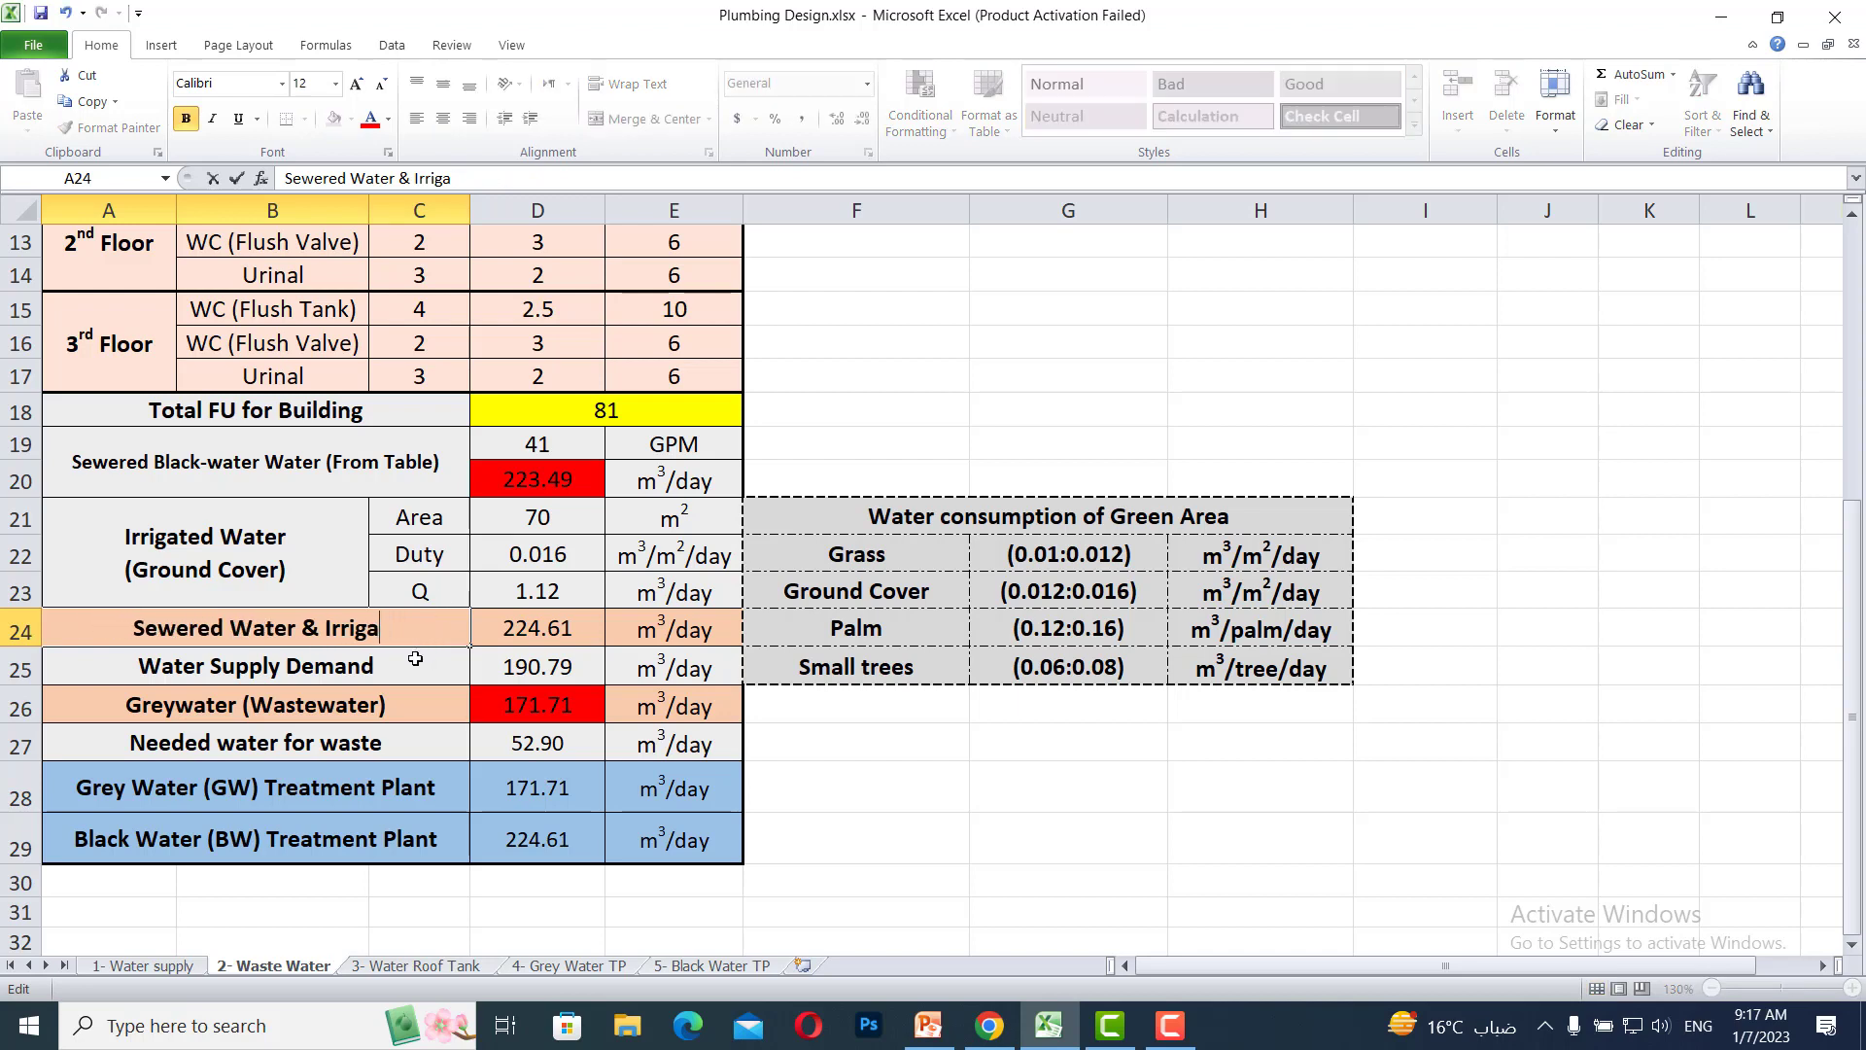
{"action": "key", "text": "BackSpace"}
{"action": "key", "text": "BackSpace"}
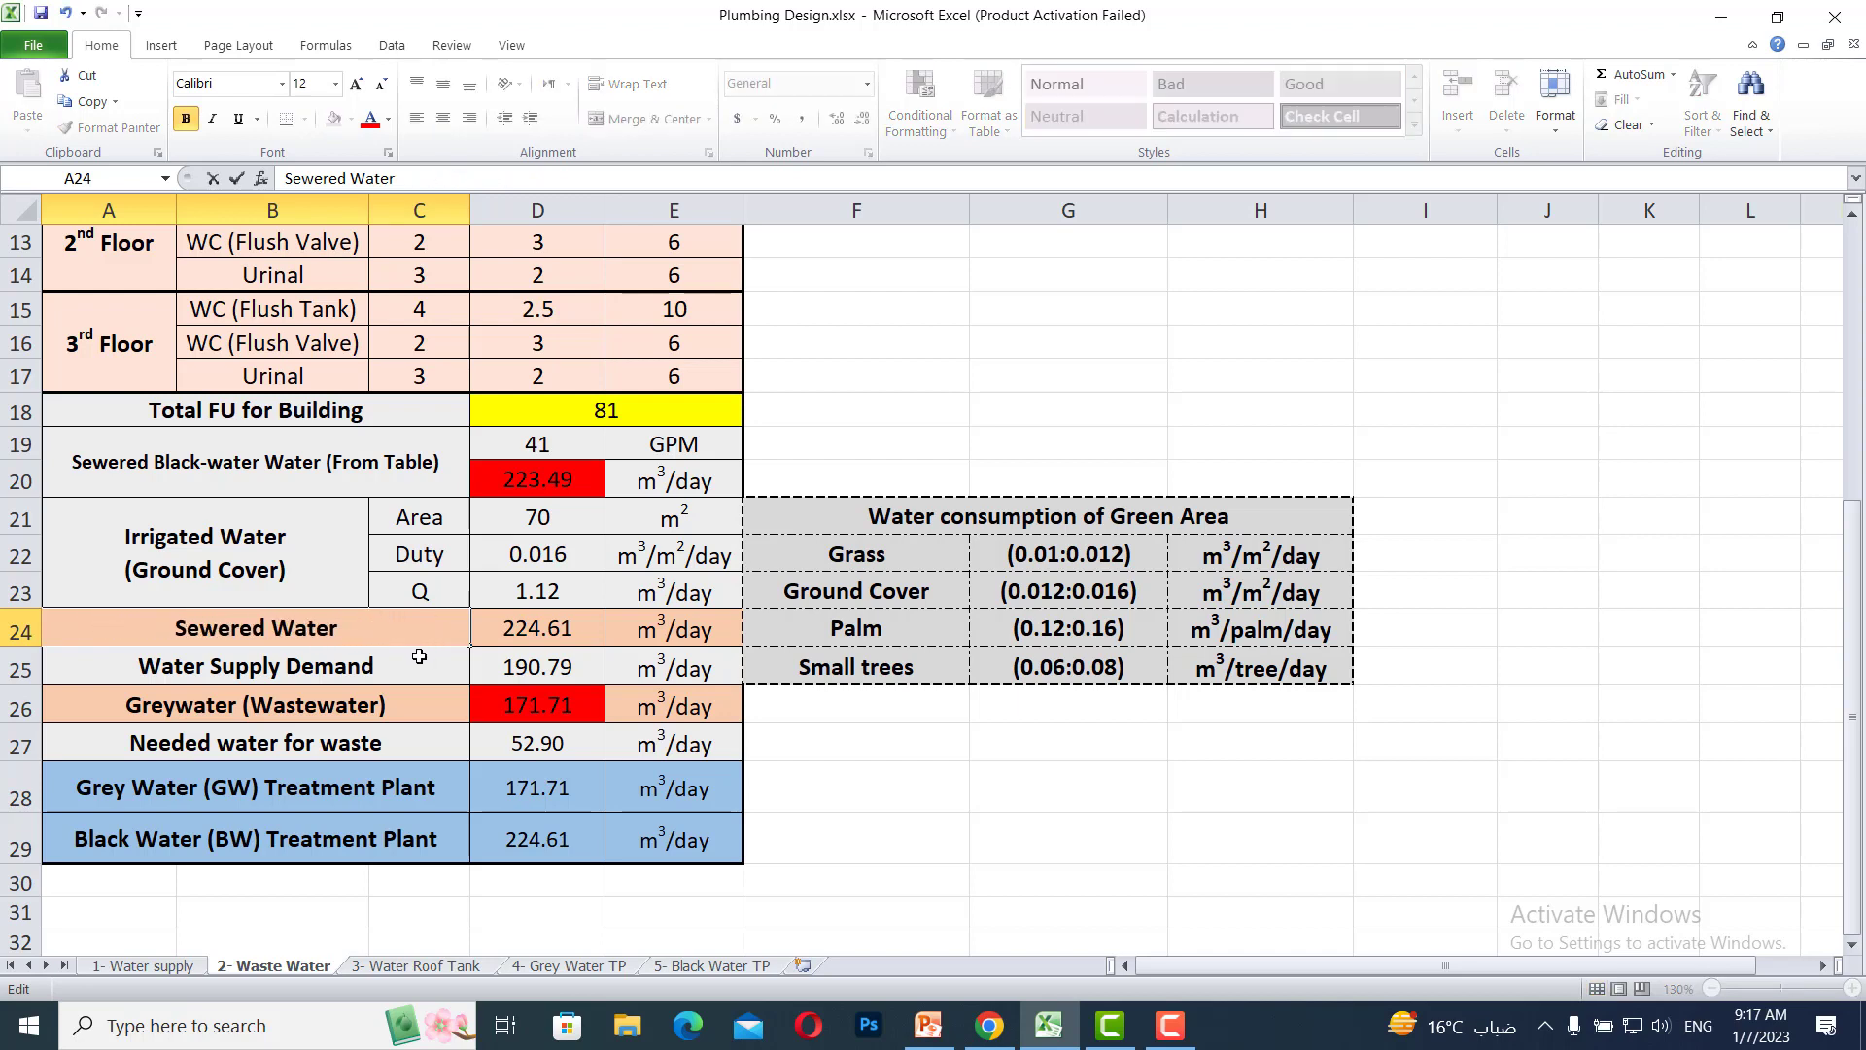
{"action": "type", "text": "(Bla"}
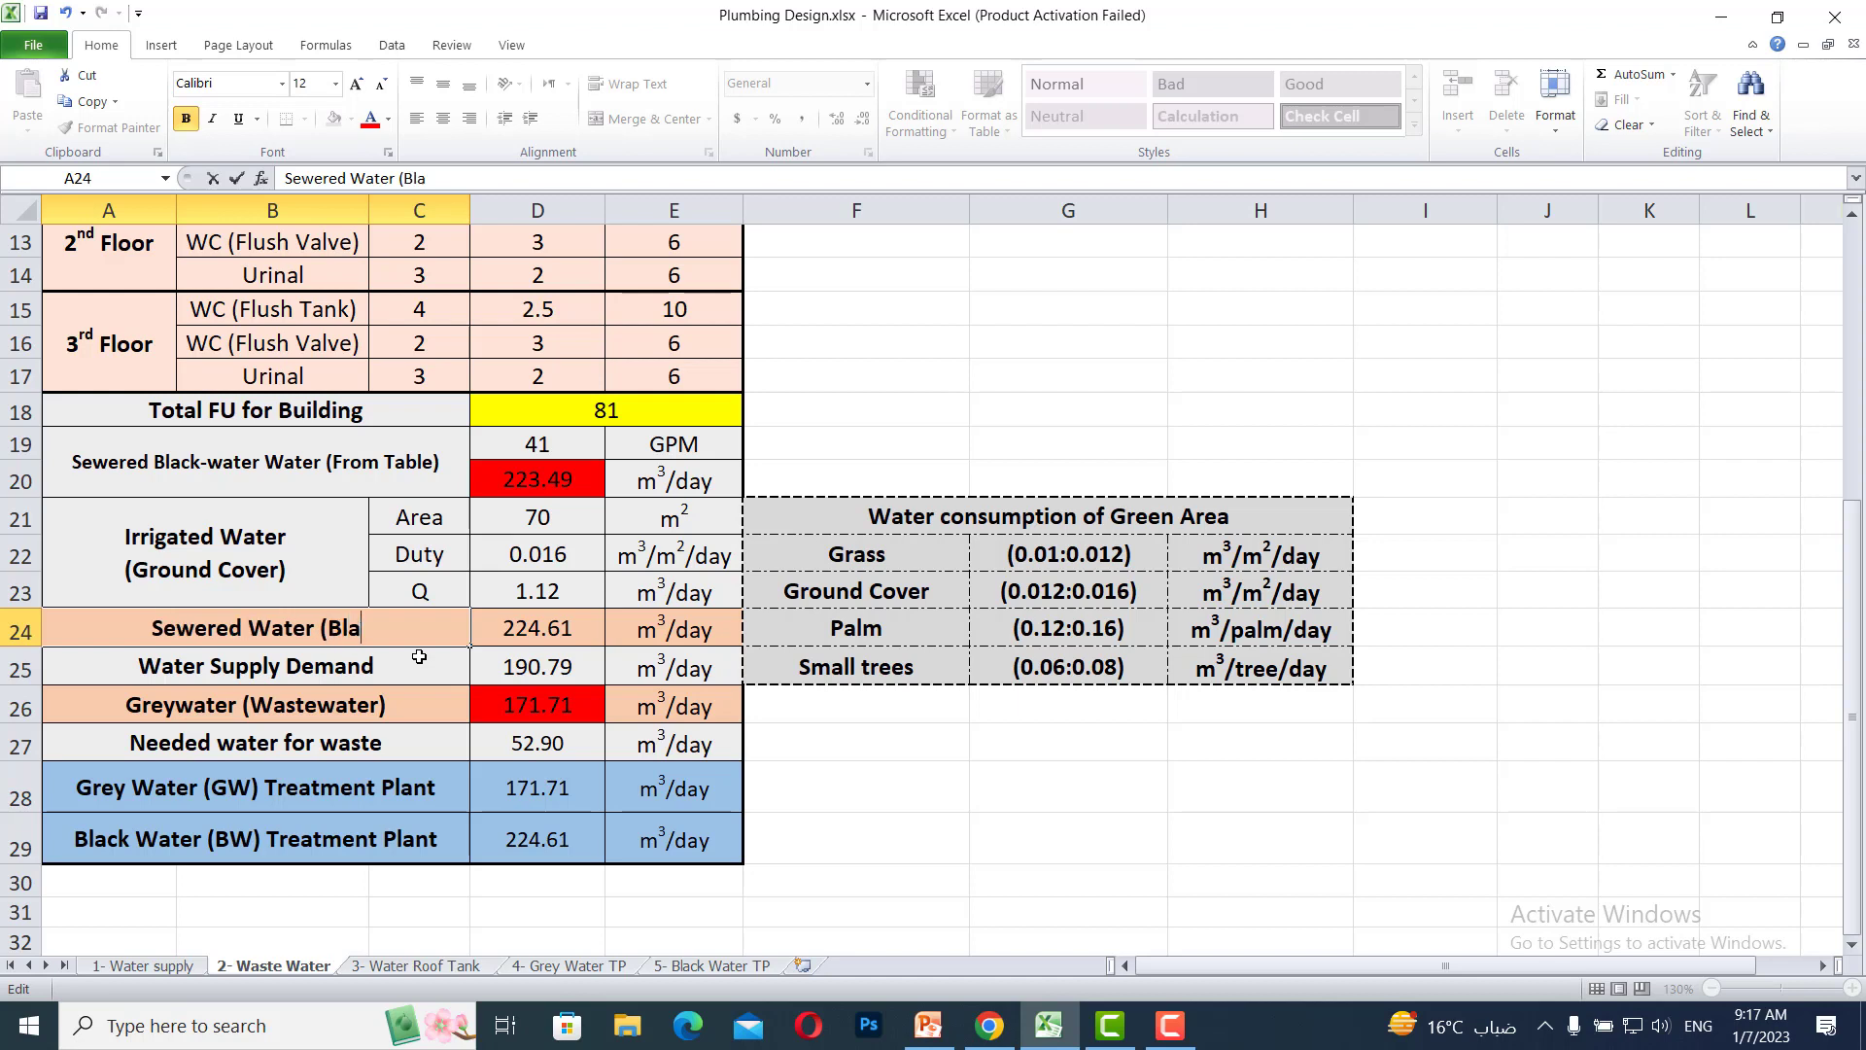
{"action": "type", "text": "ck-water)"}
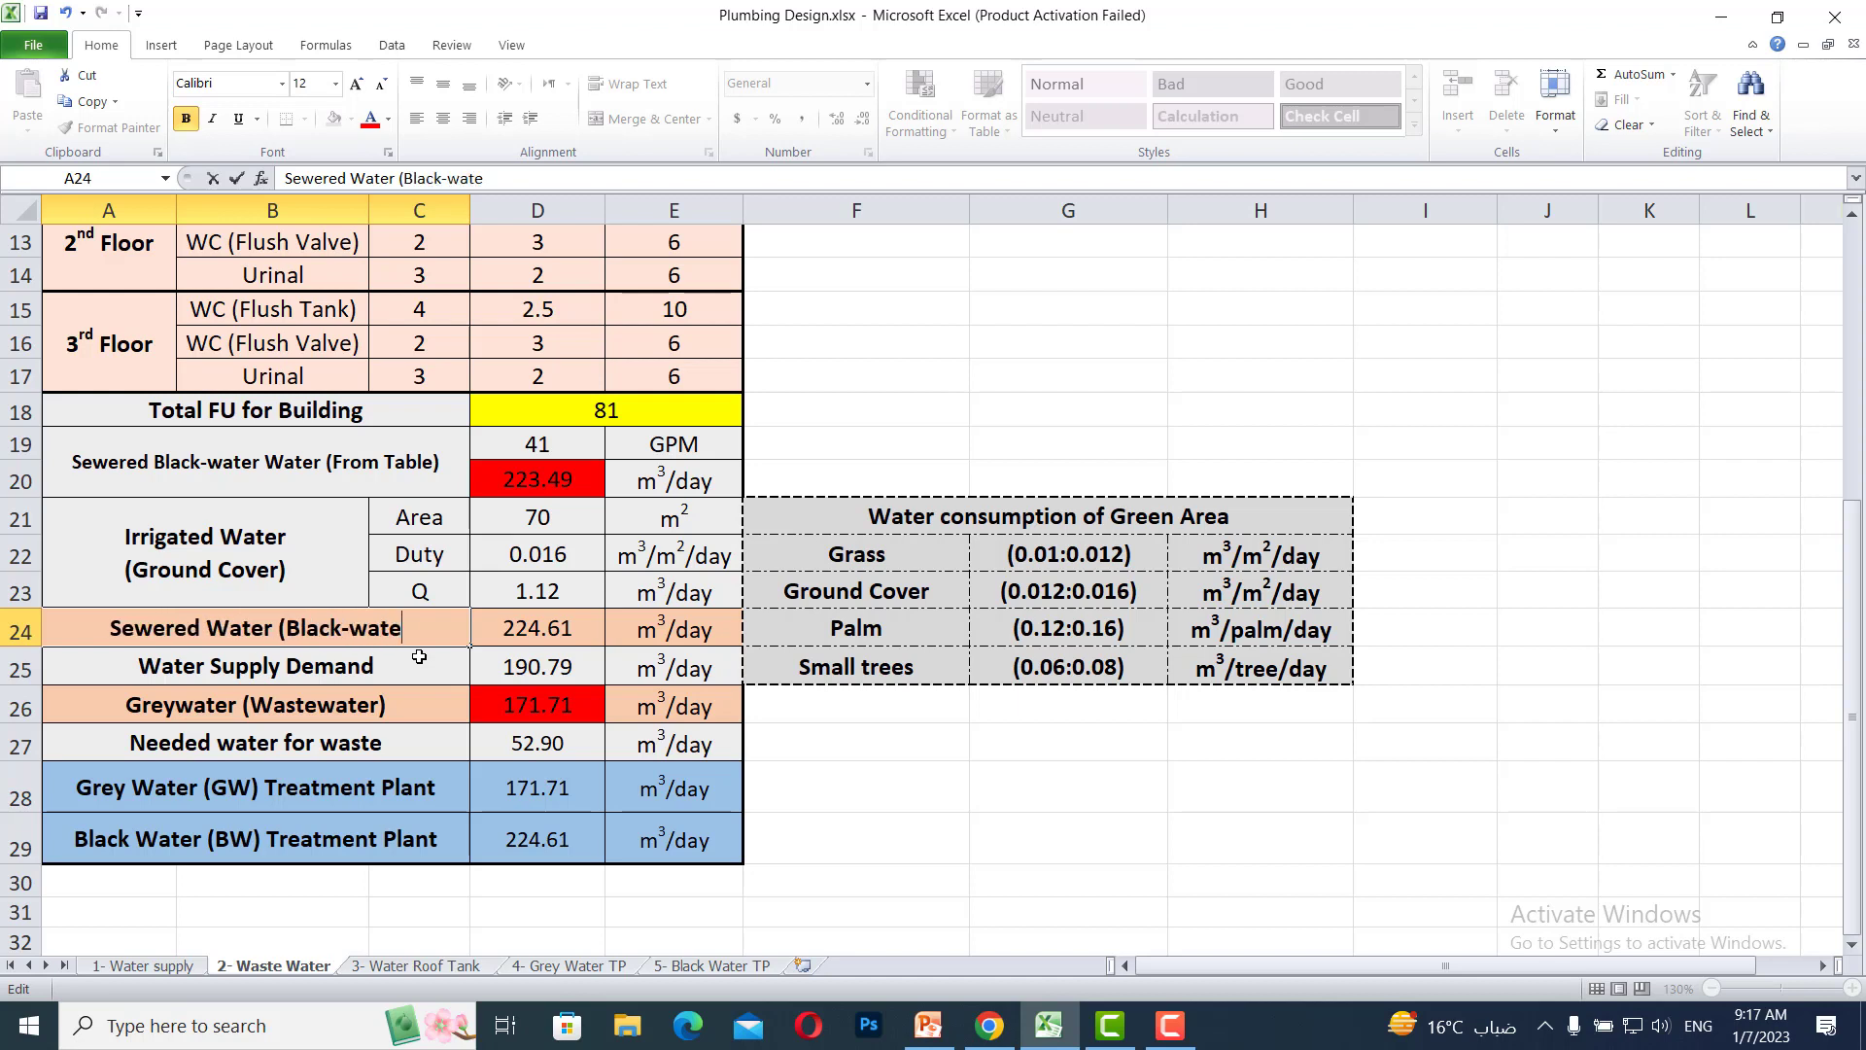
Replace the Sewered Water (Black-water) formula in D24 with =D20
{"action": "left_click", "coordinate": [526, 627]}
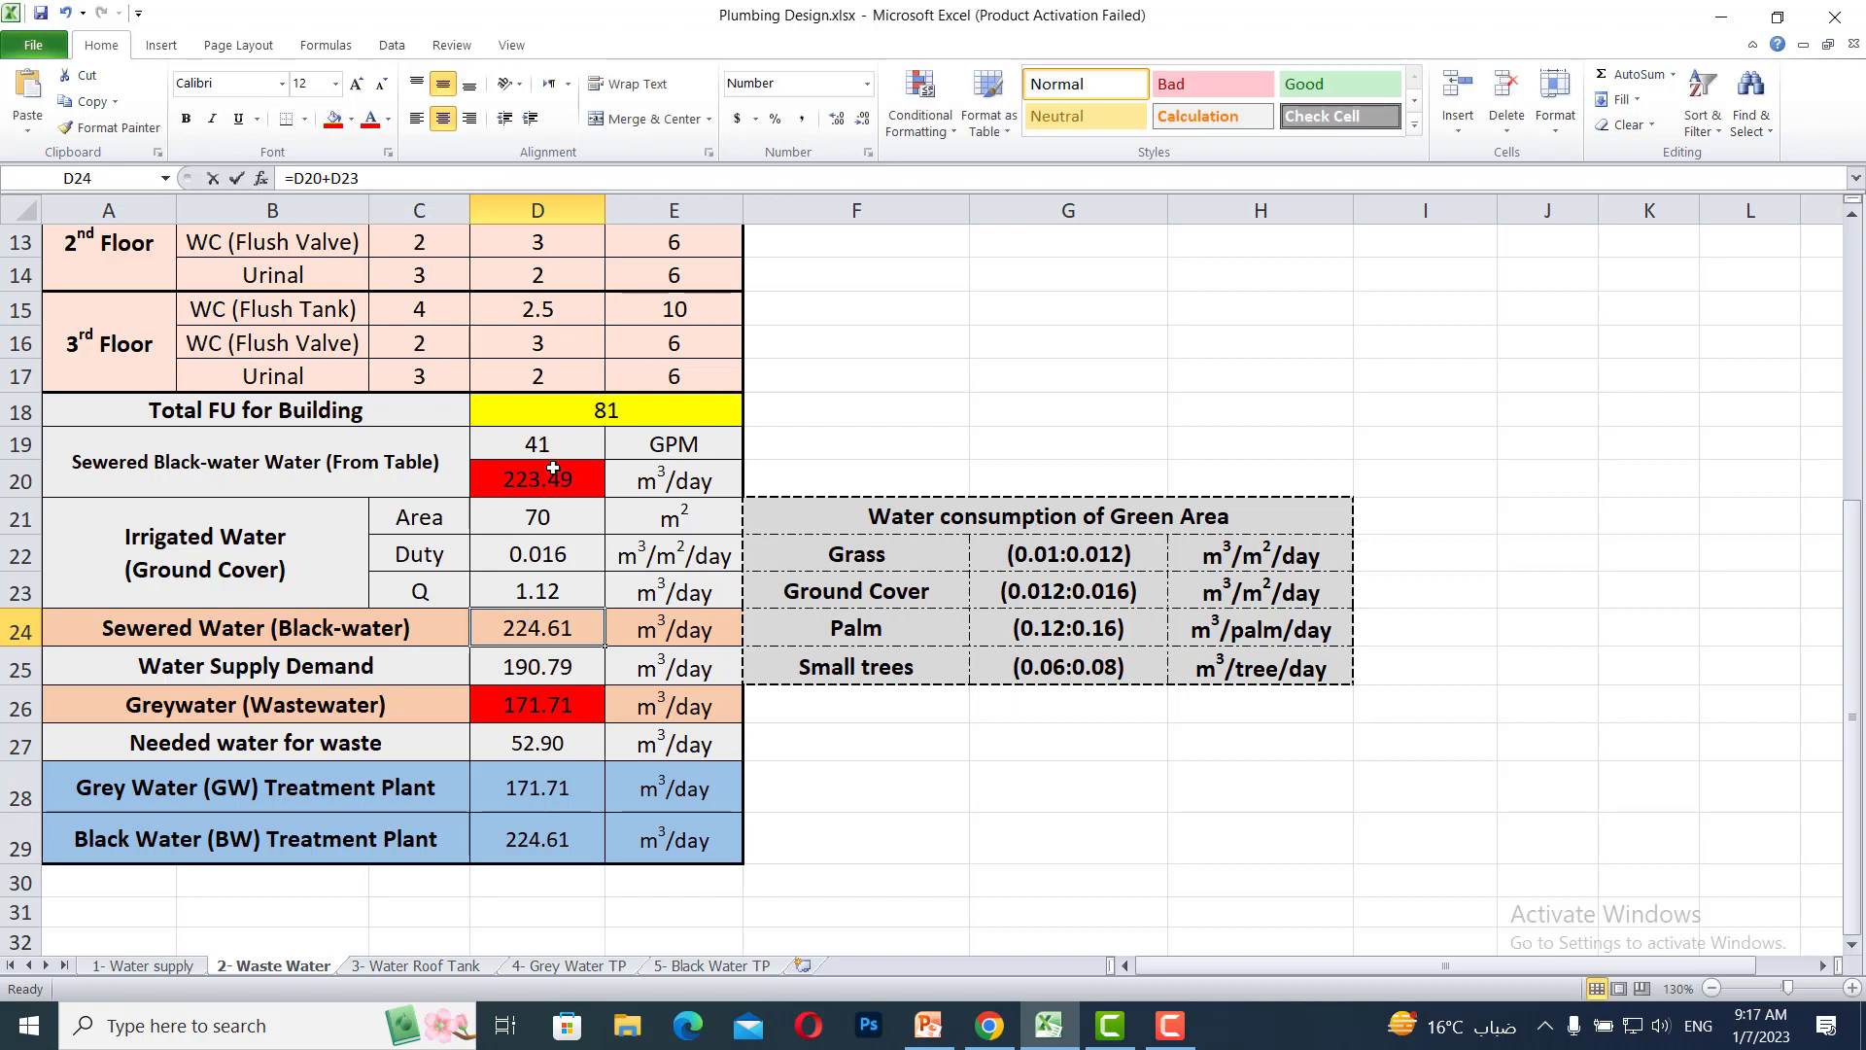
{"action": "type", "text": "="}
{"action": "key", "text": "Return"}
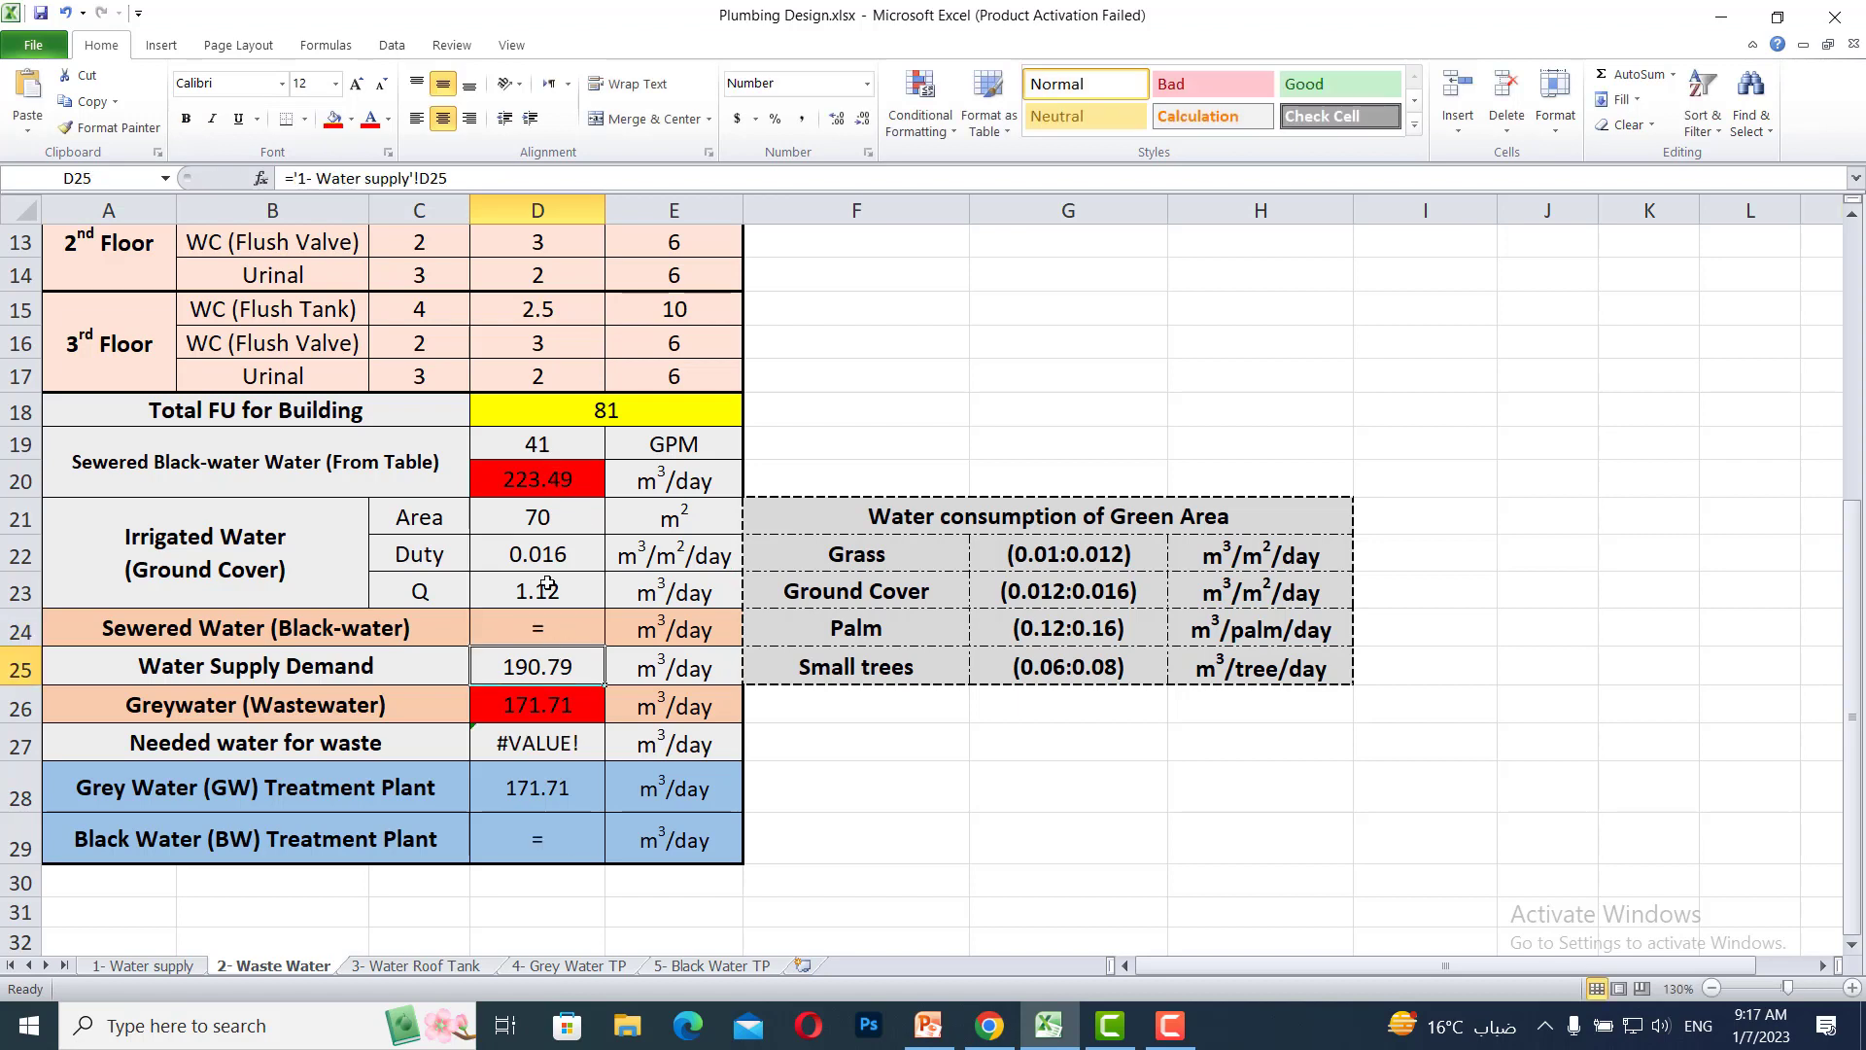
{"action": "left_click", "coordinate": [691, 700]}
{"action": "left_click", "coordinate": [567, 817]}
{"action": "left_click", "coordinate": [536, 632]}
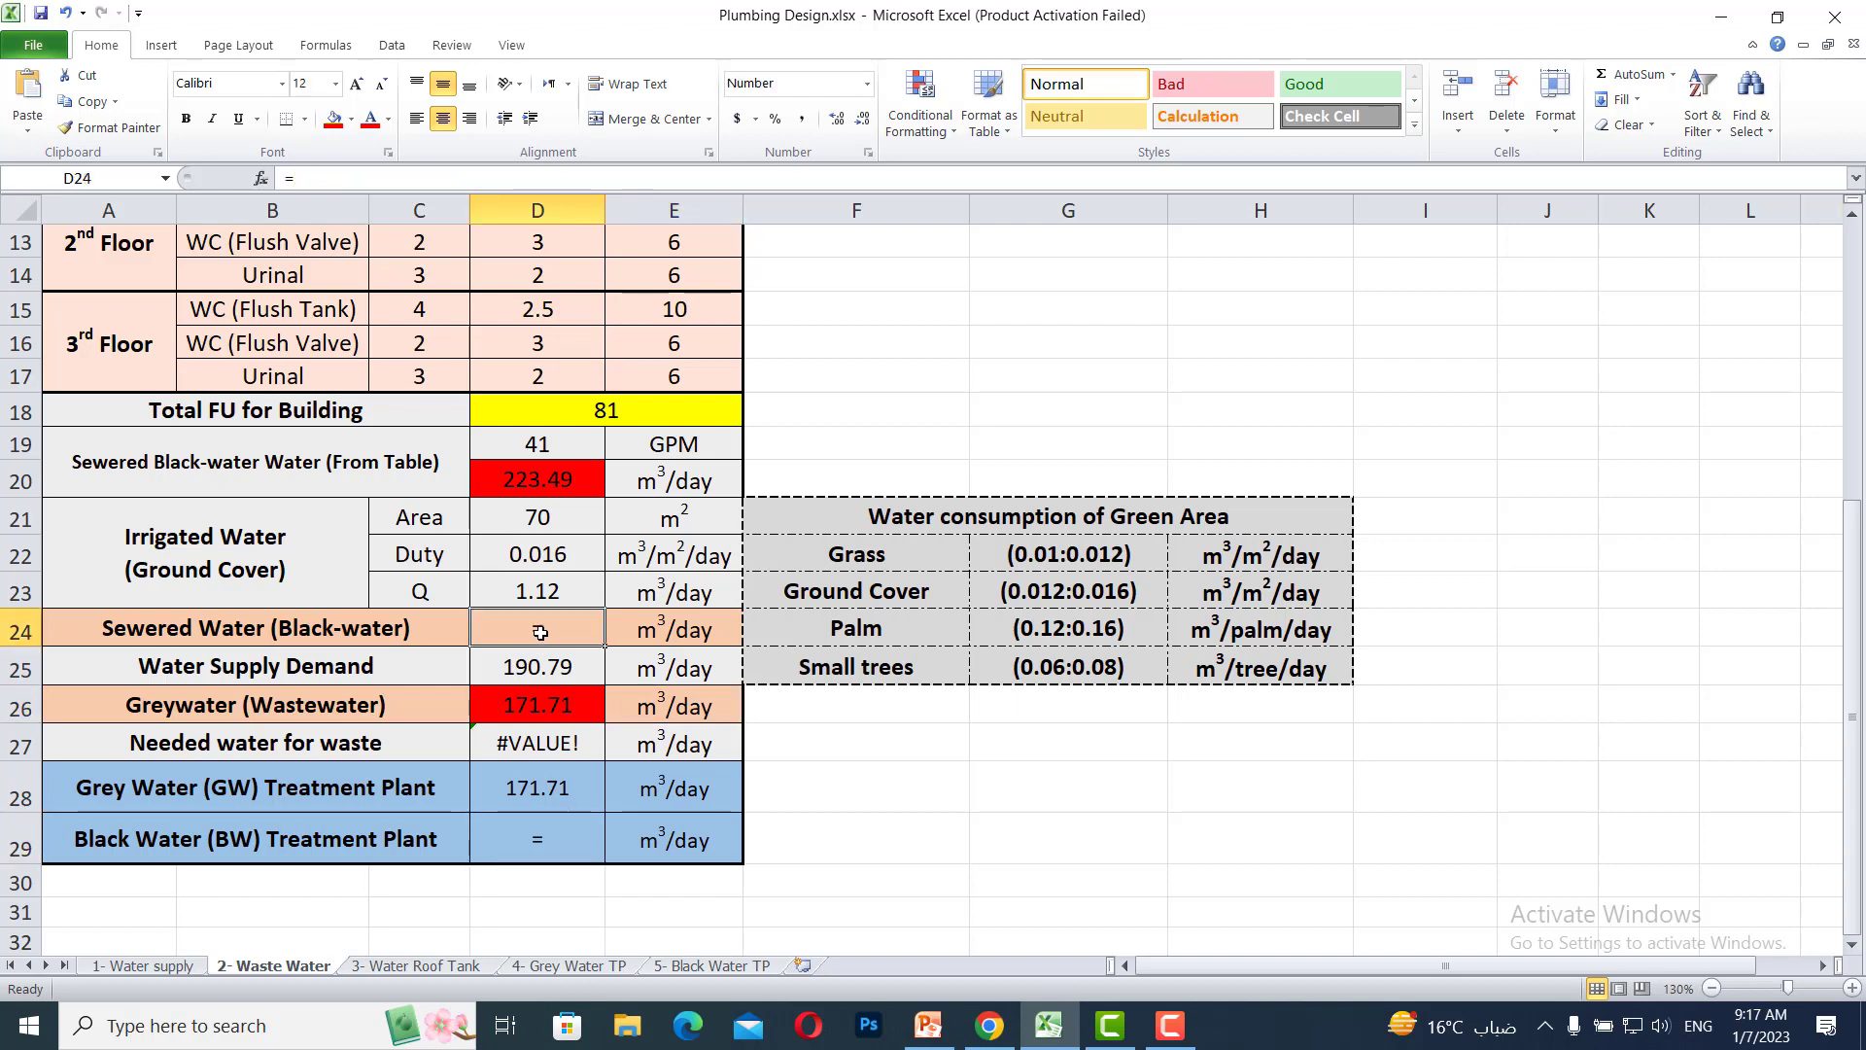
{"action": "double_click", "coordinate": [541, 632]}
{"action": "left_click", "coordinate": [559, 486]}
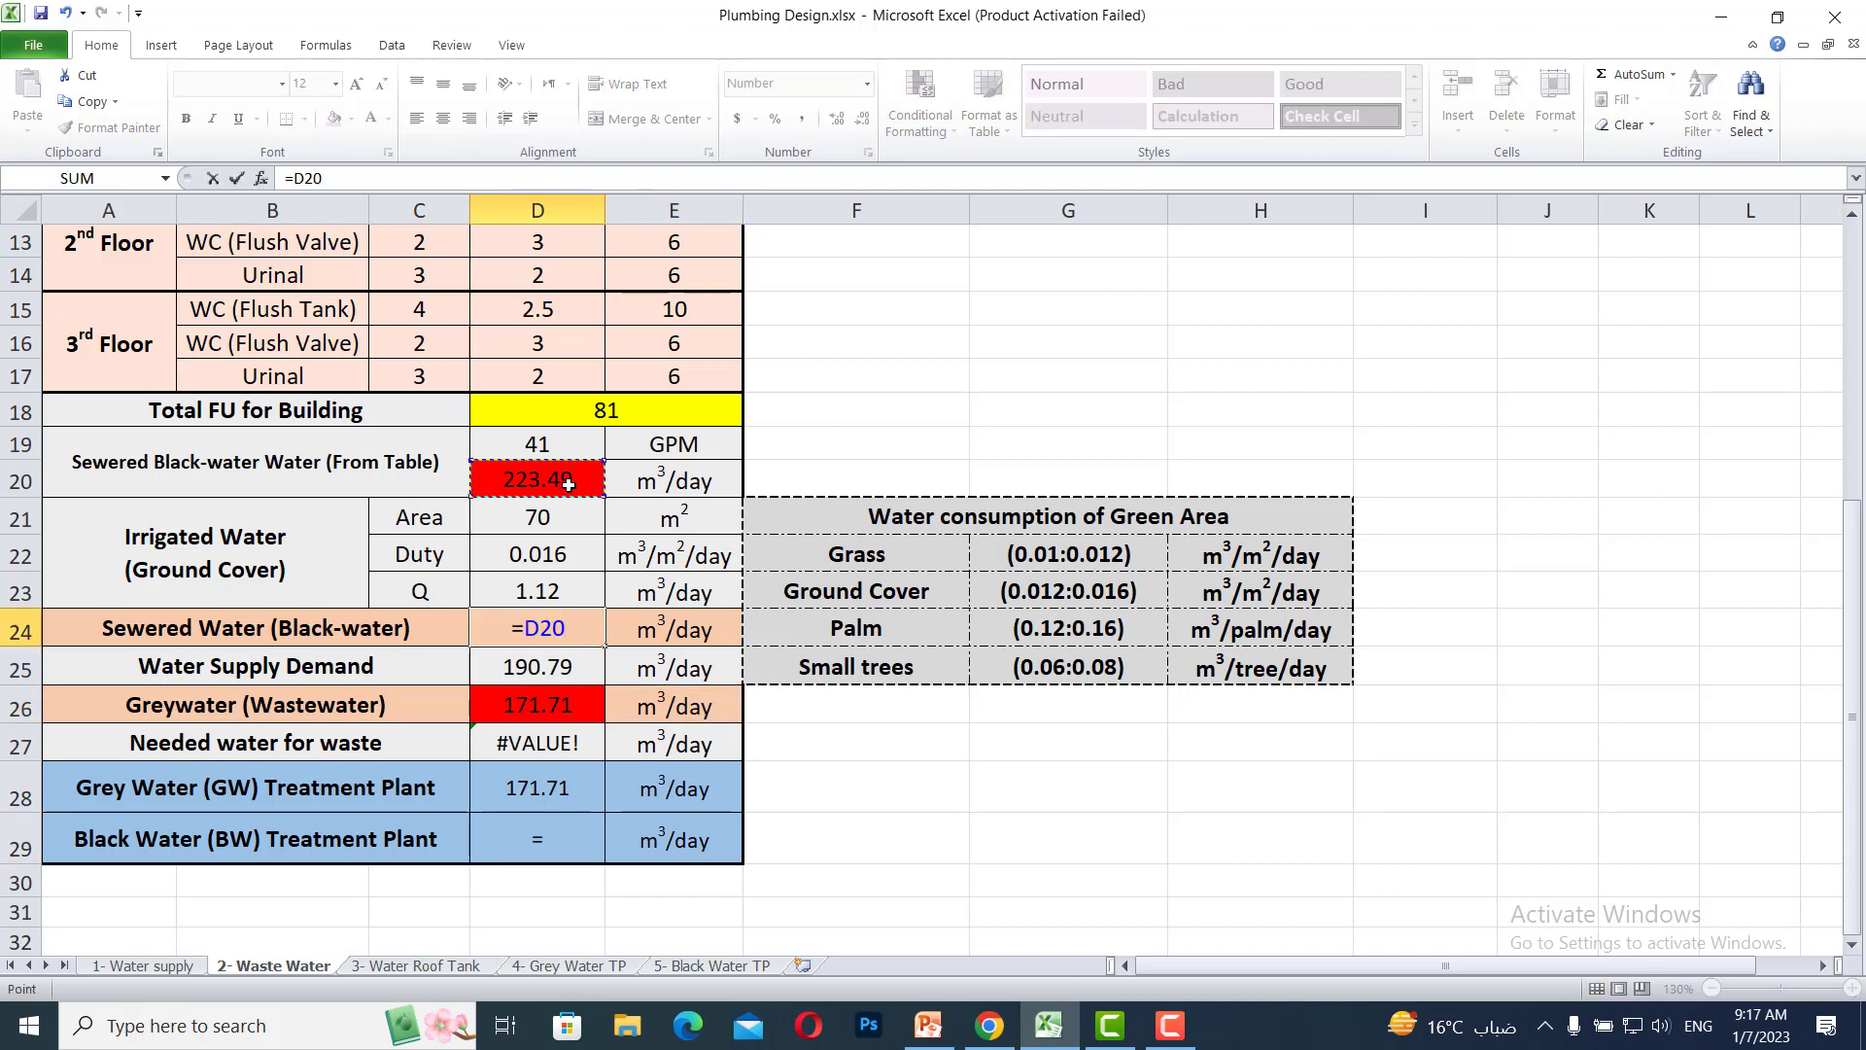
{"action": "key", "text": "Return"}
{"action": "left_click", "coordinate": [565, 633]}
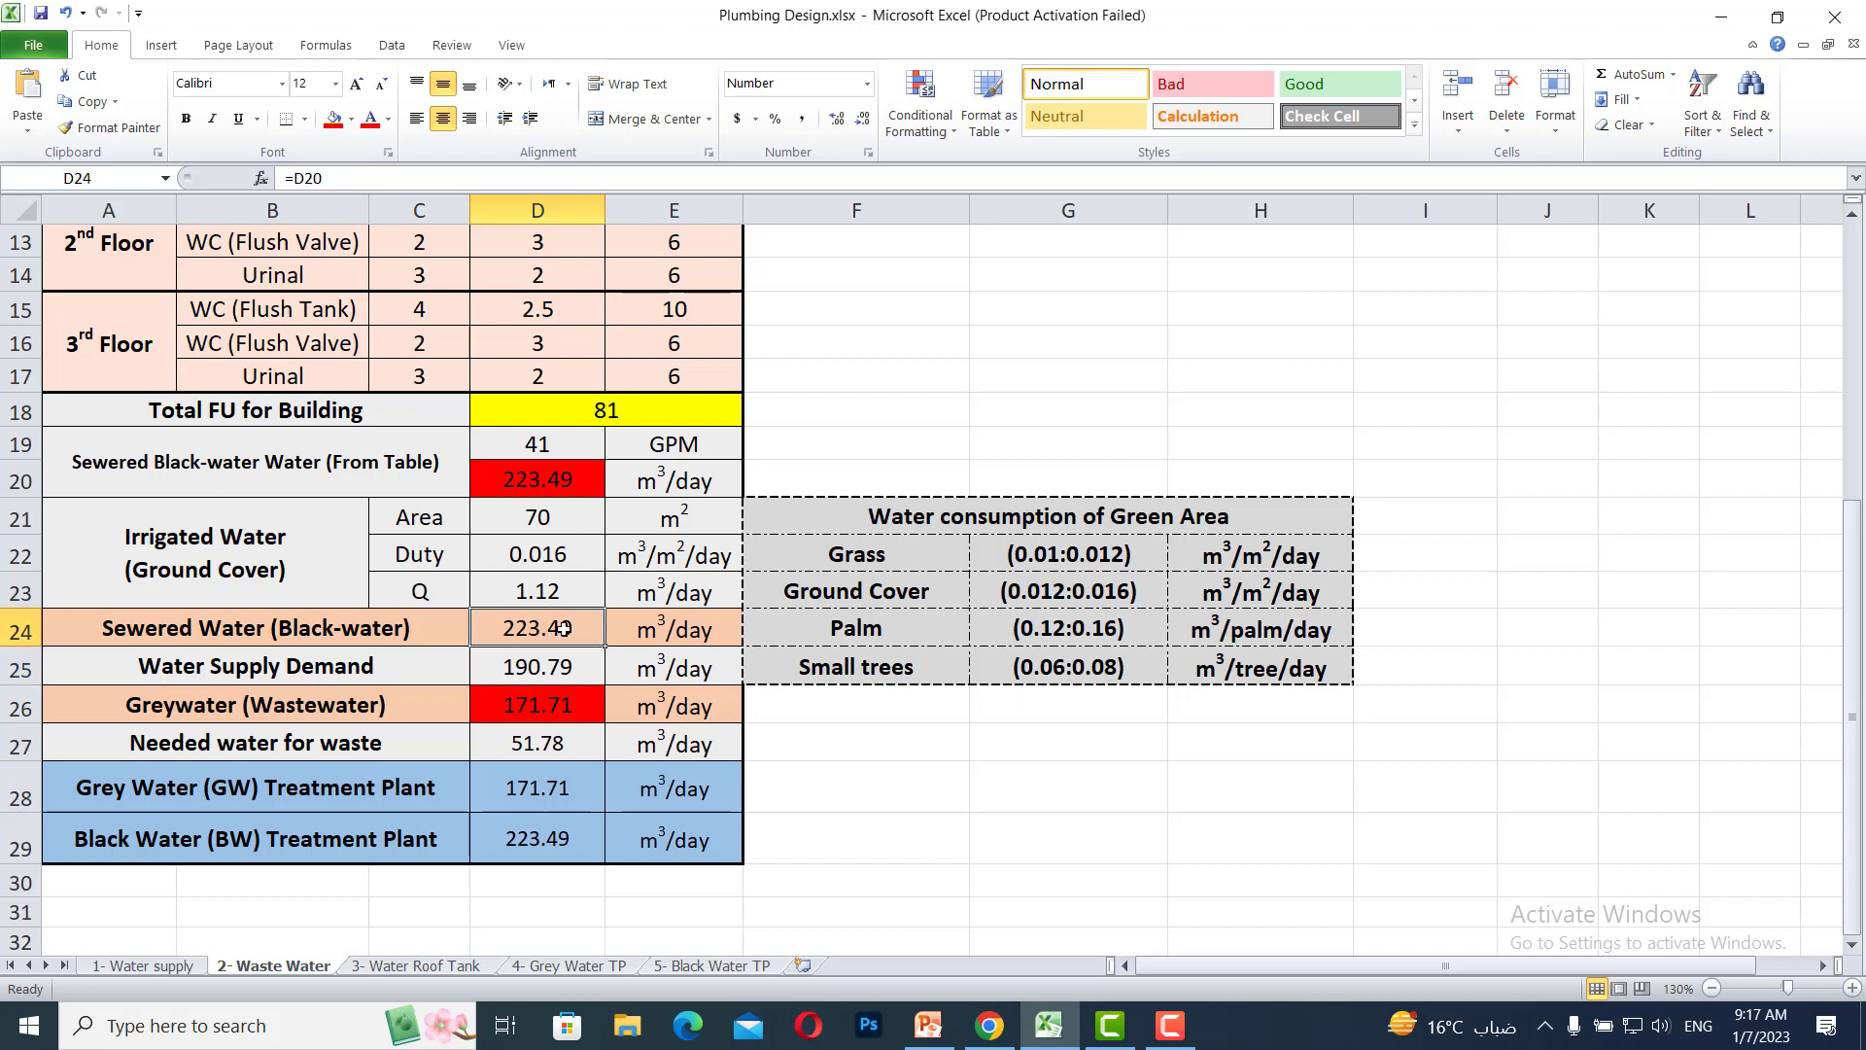
Fill the black-water value in D24 with red, and copy the formatting of D19 onto D20
{"action": "left_click", "coordinate": [334, 118]}
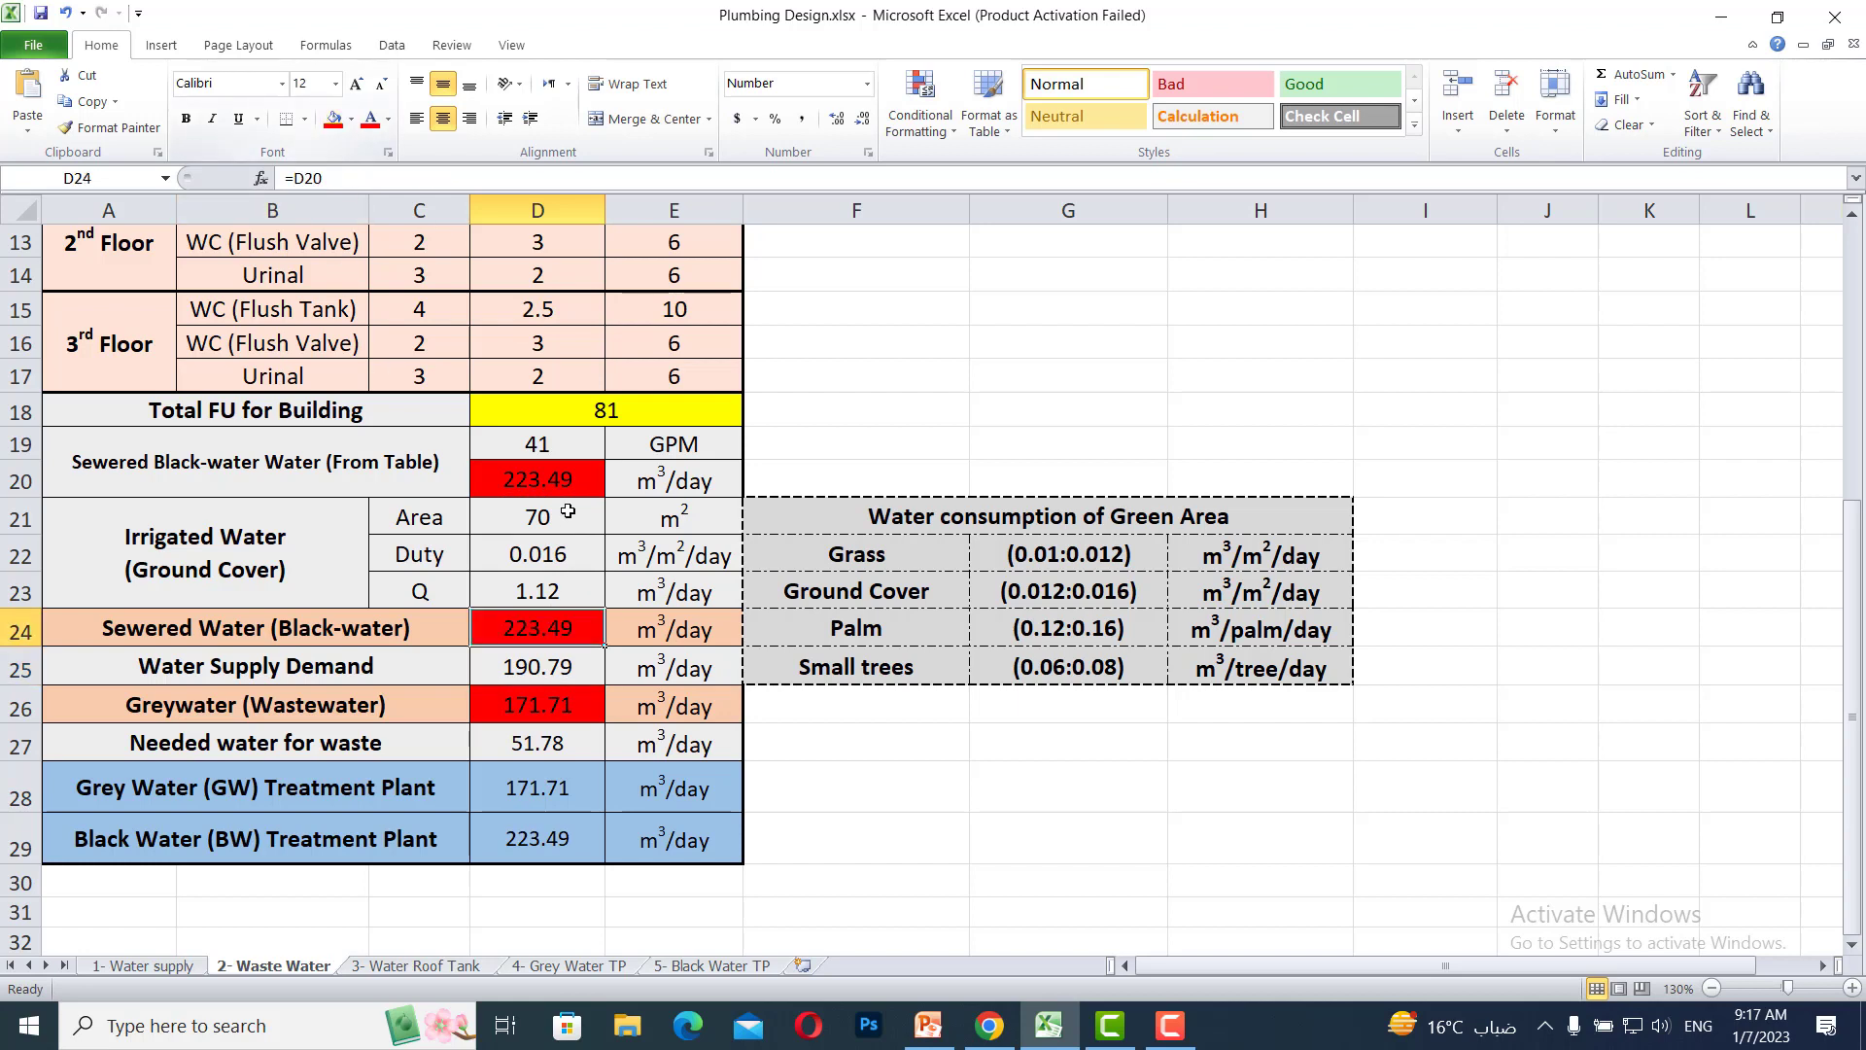
{"action": "left_click", "coordinate": [560, 447]}
{"action": "left_click", "coordinate": [97, 127]}
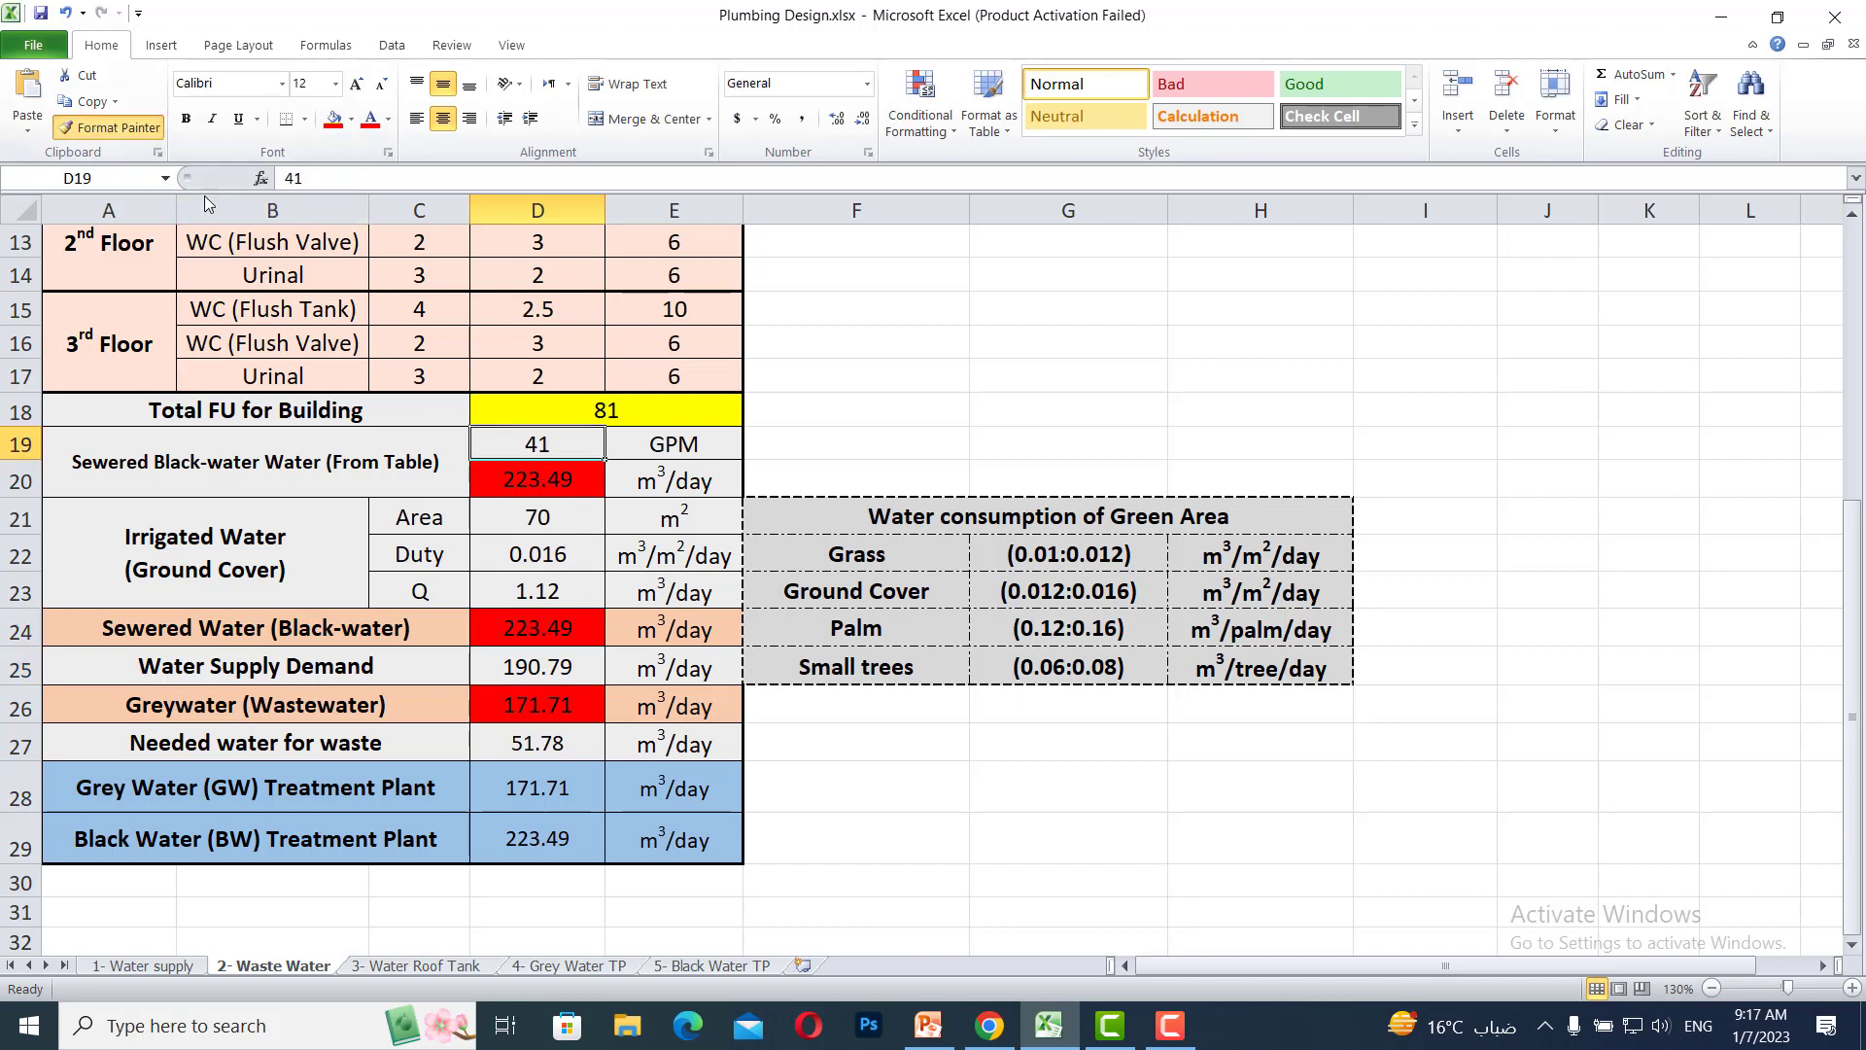
{"action": "left_click", "coordinate": [551, 491]}
{"action": "left_click", "coordinate": [620, 624]}
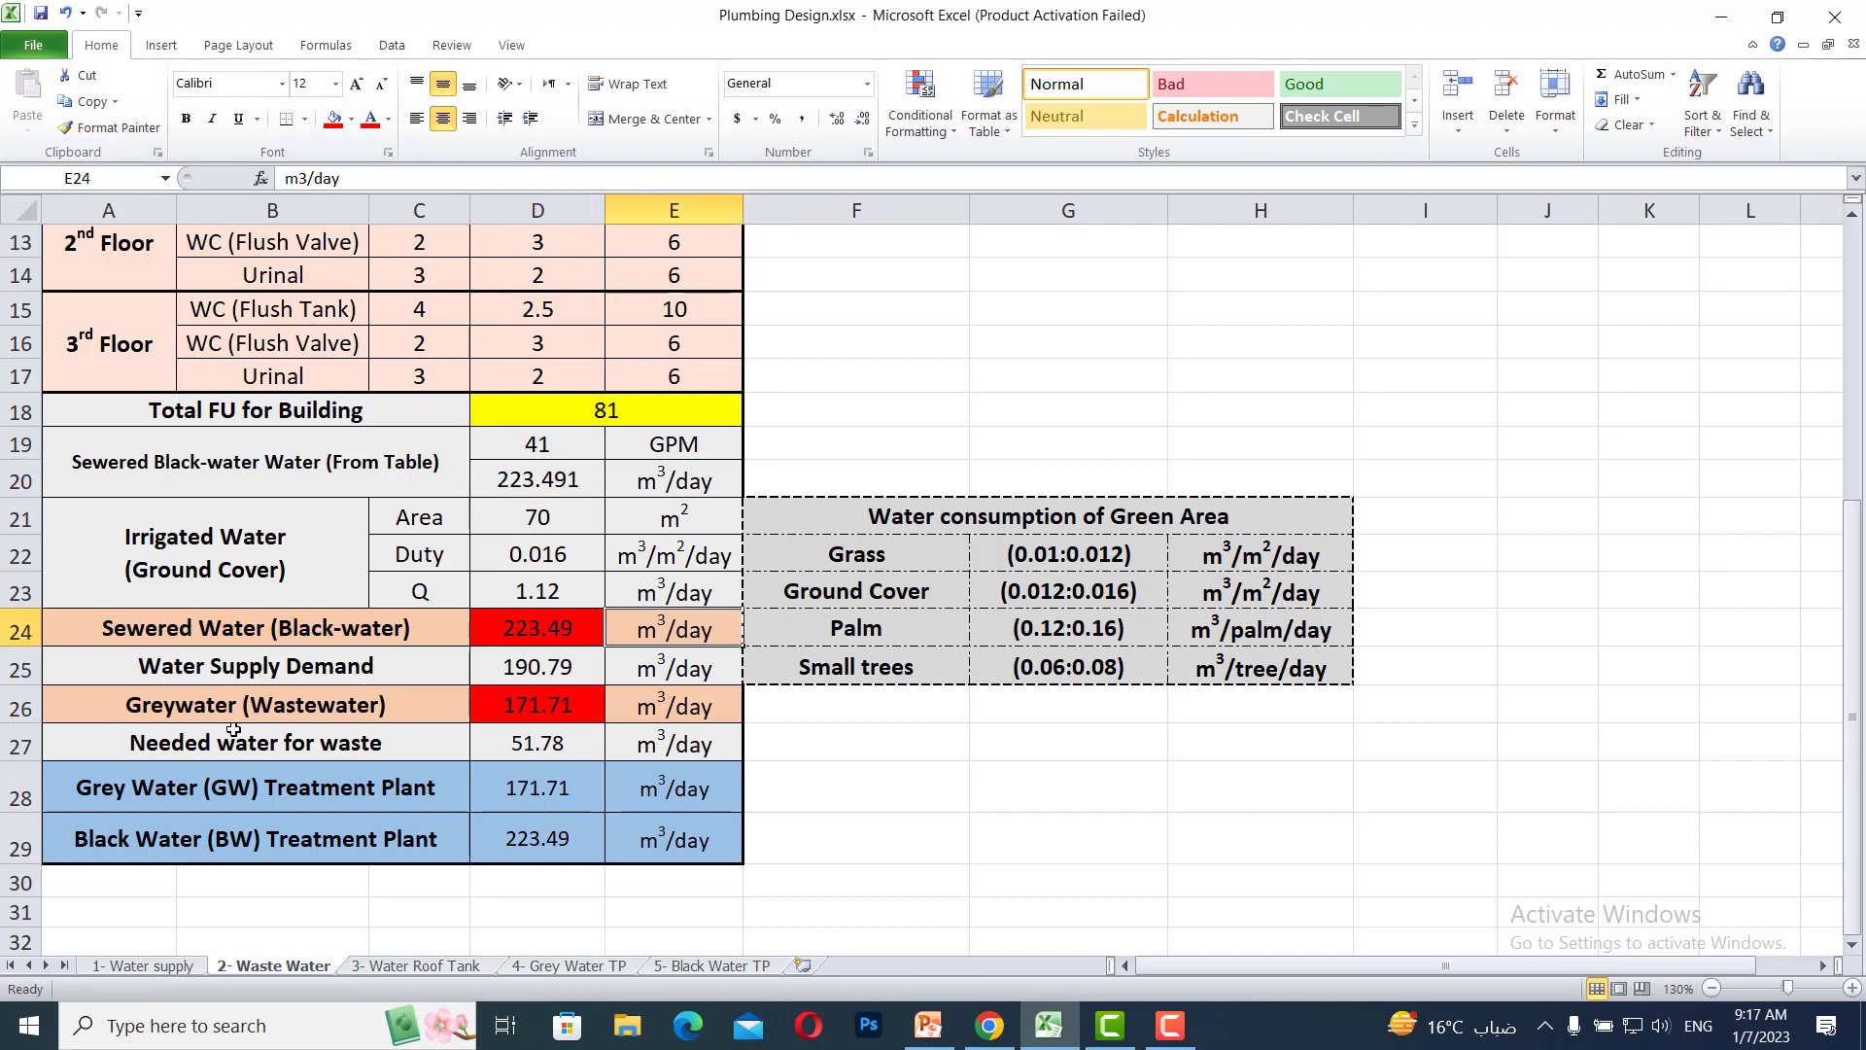
Copy the A24 label into A26 and edit it to read "Sewered Water (Greywater)"
{"action": "left_click", "coordinate": [219, 628]}
{"action": "key", "text": "ctrl+c"}
{"action": "left_click", "coordinate": [273, 707]}
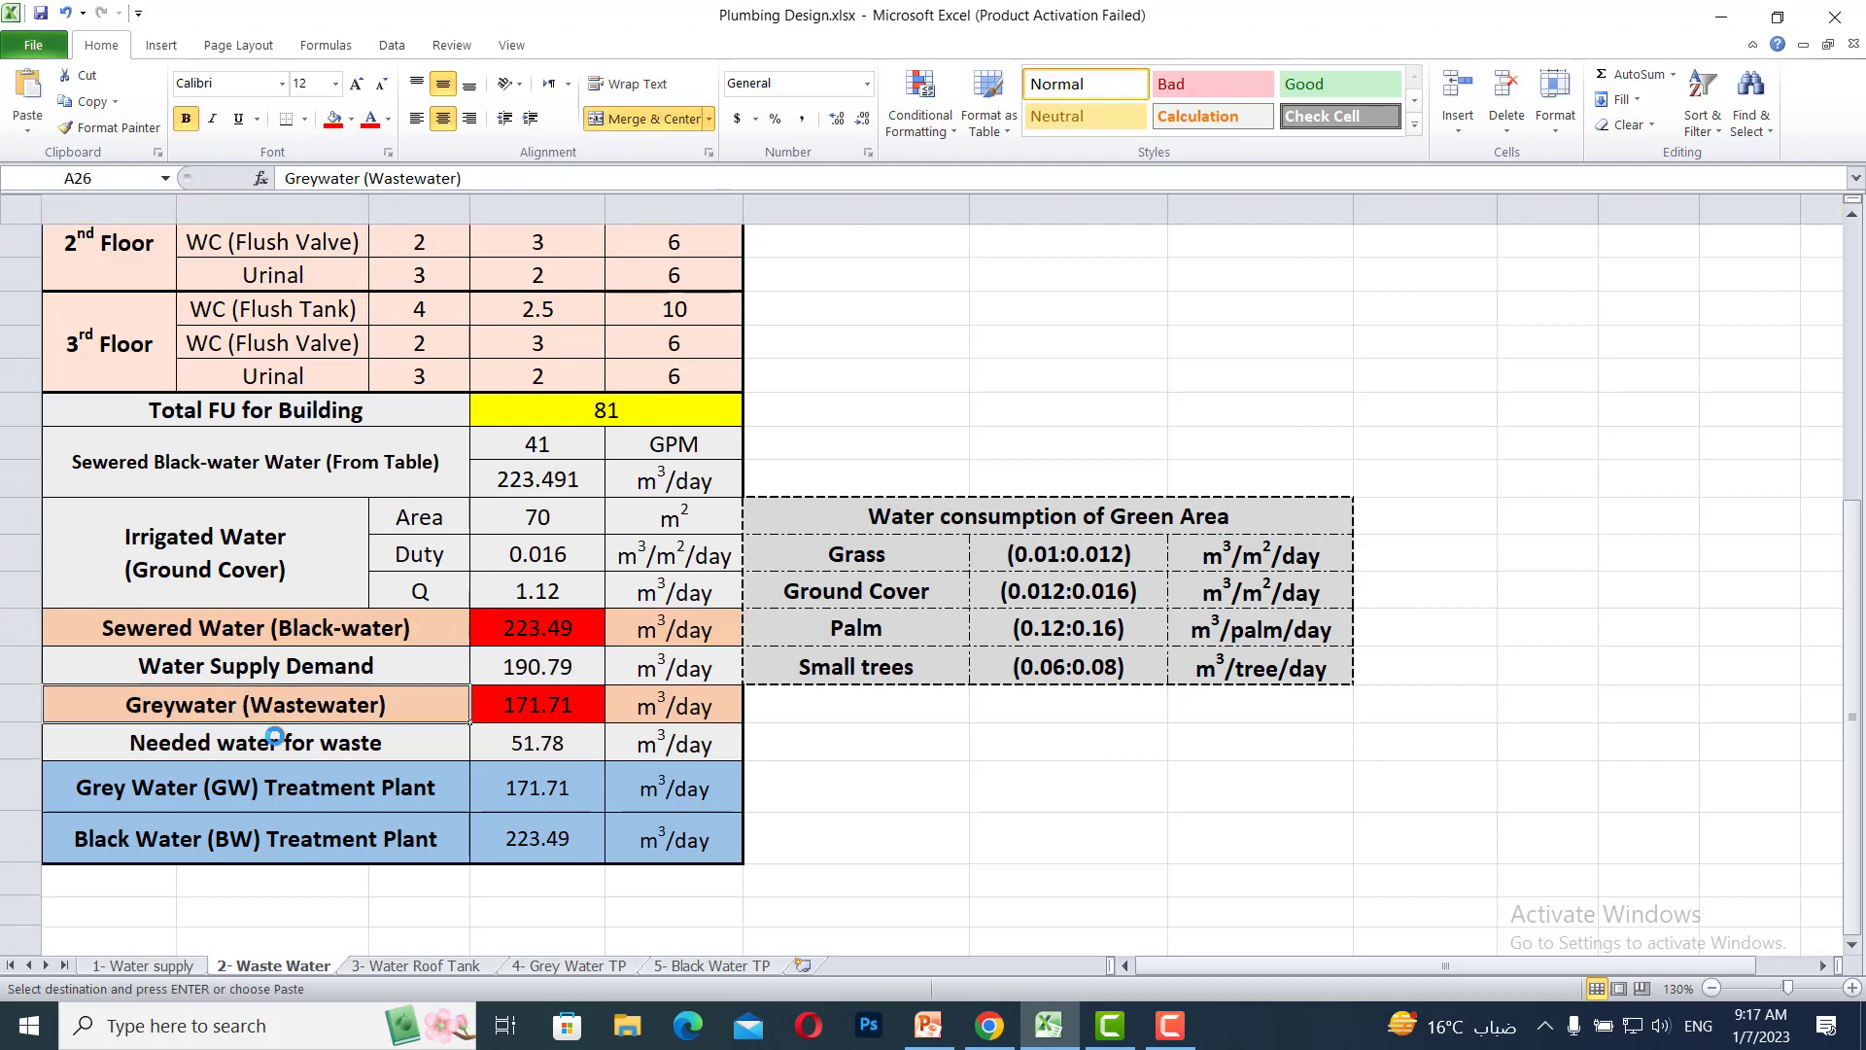
{"action": "key", "text": "ctrl+v"}
{"action": "key", "text": "Escape"}
{"action": "double_click", "coordinate": [304, 703]}
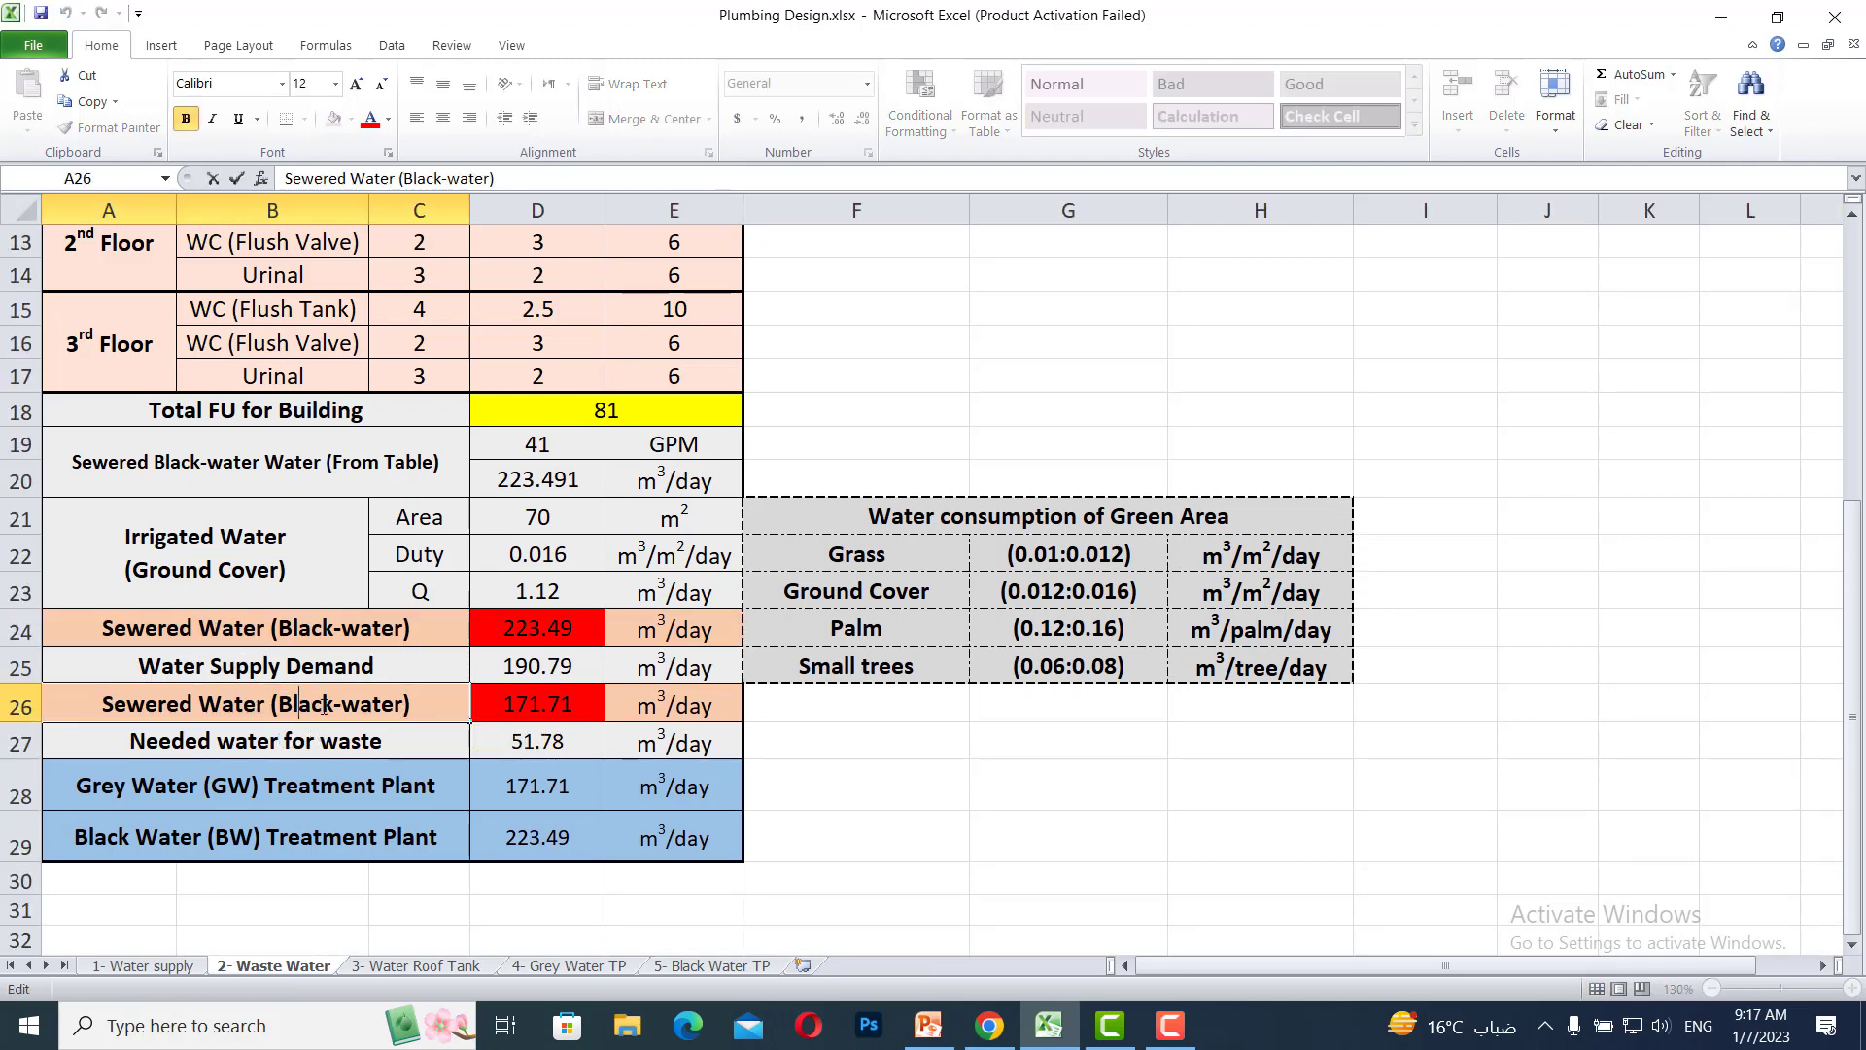
{"action": "left_click_drag", "start_coordinate": [353, 705], "coordinate": [280, 704]}
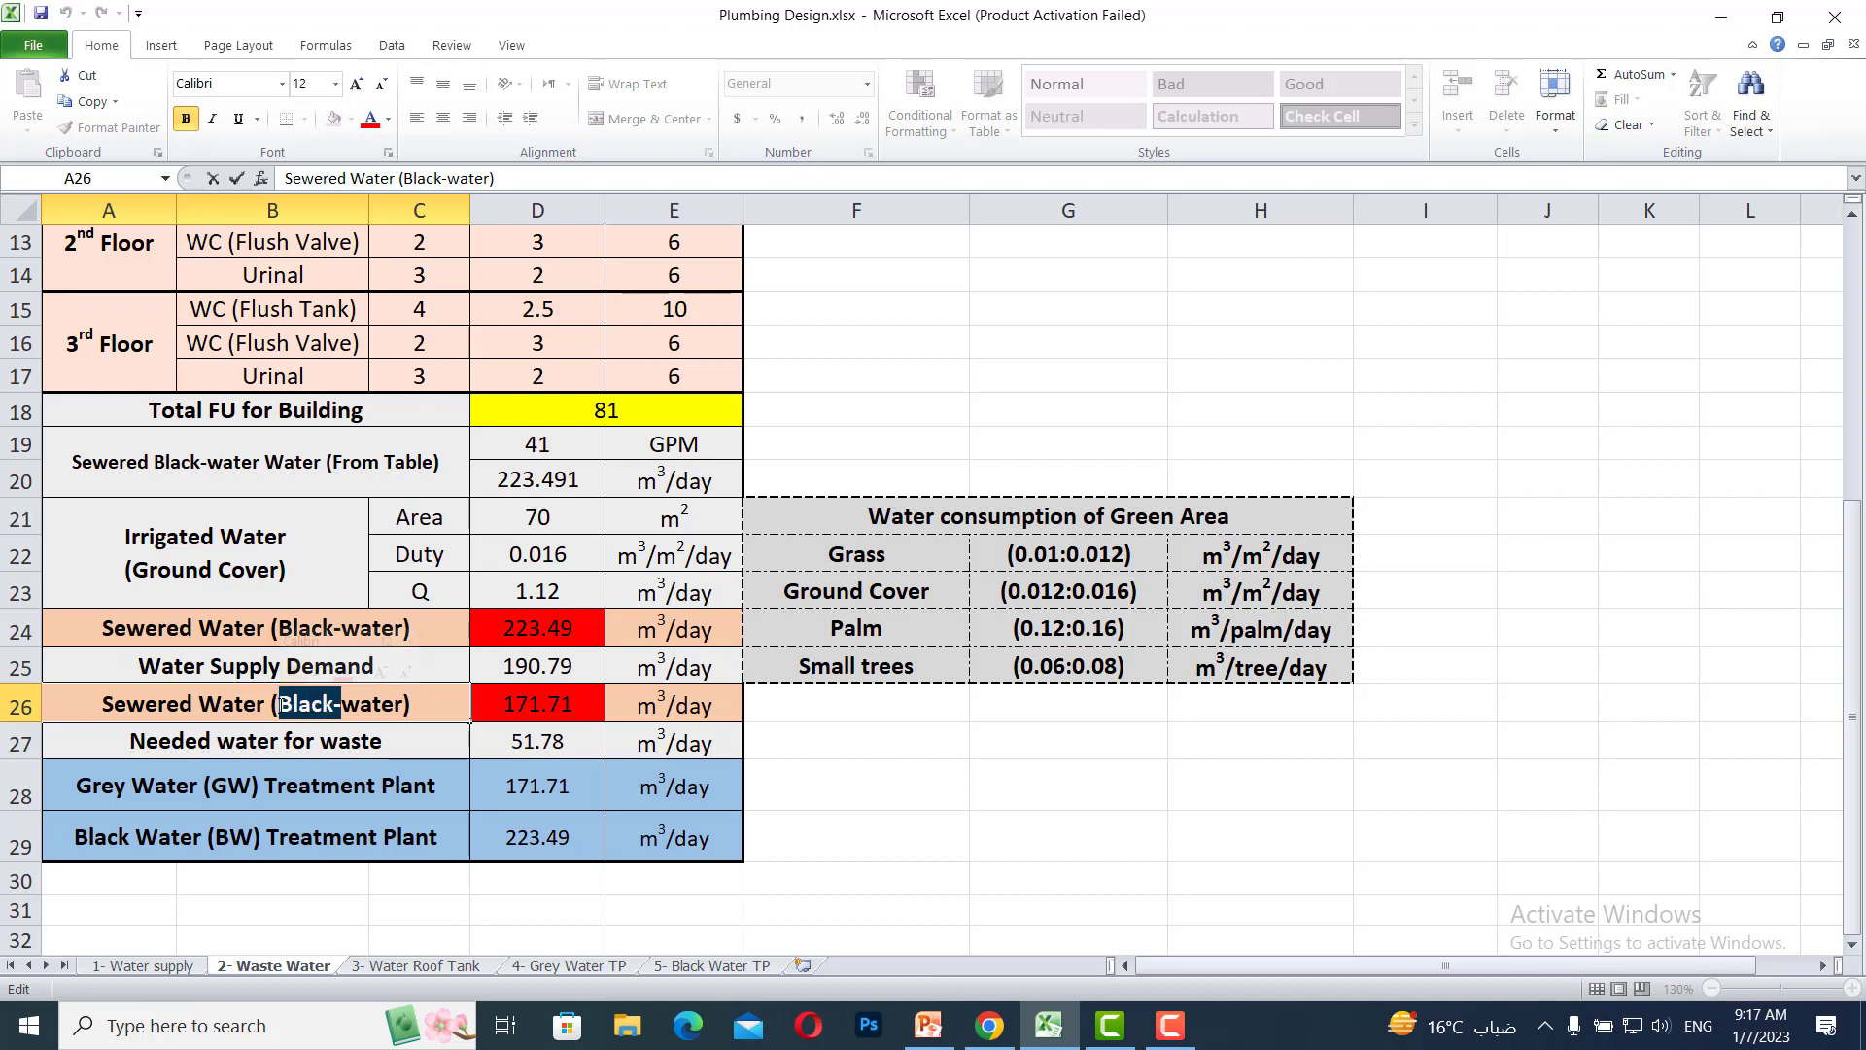
{"action": "type", "text": "Grey"}
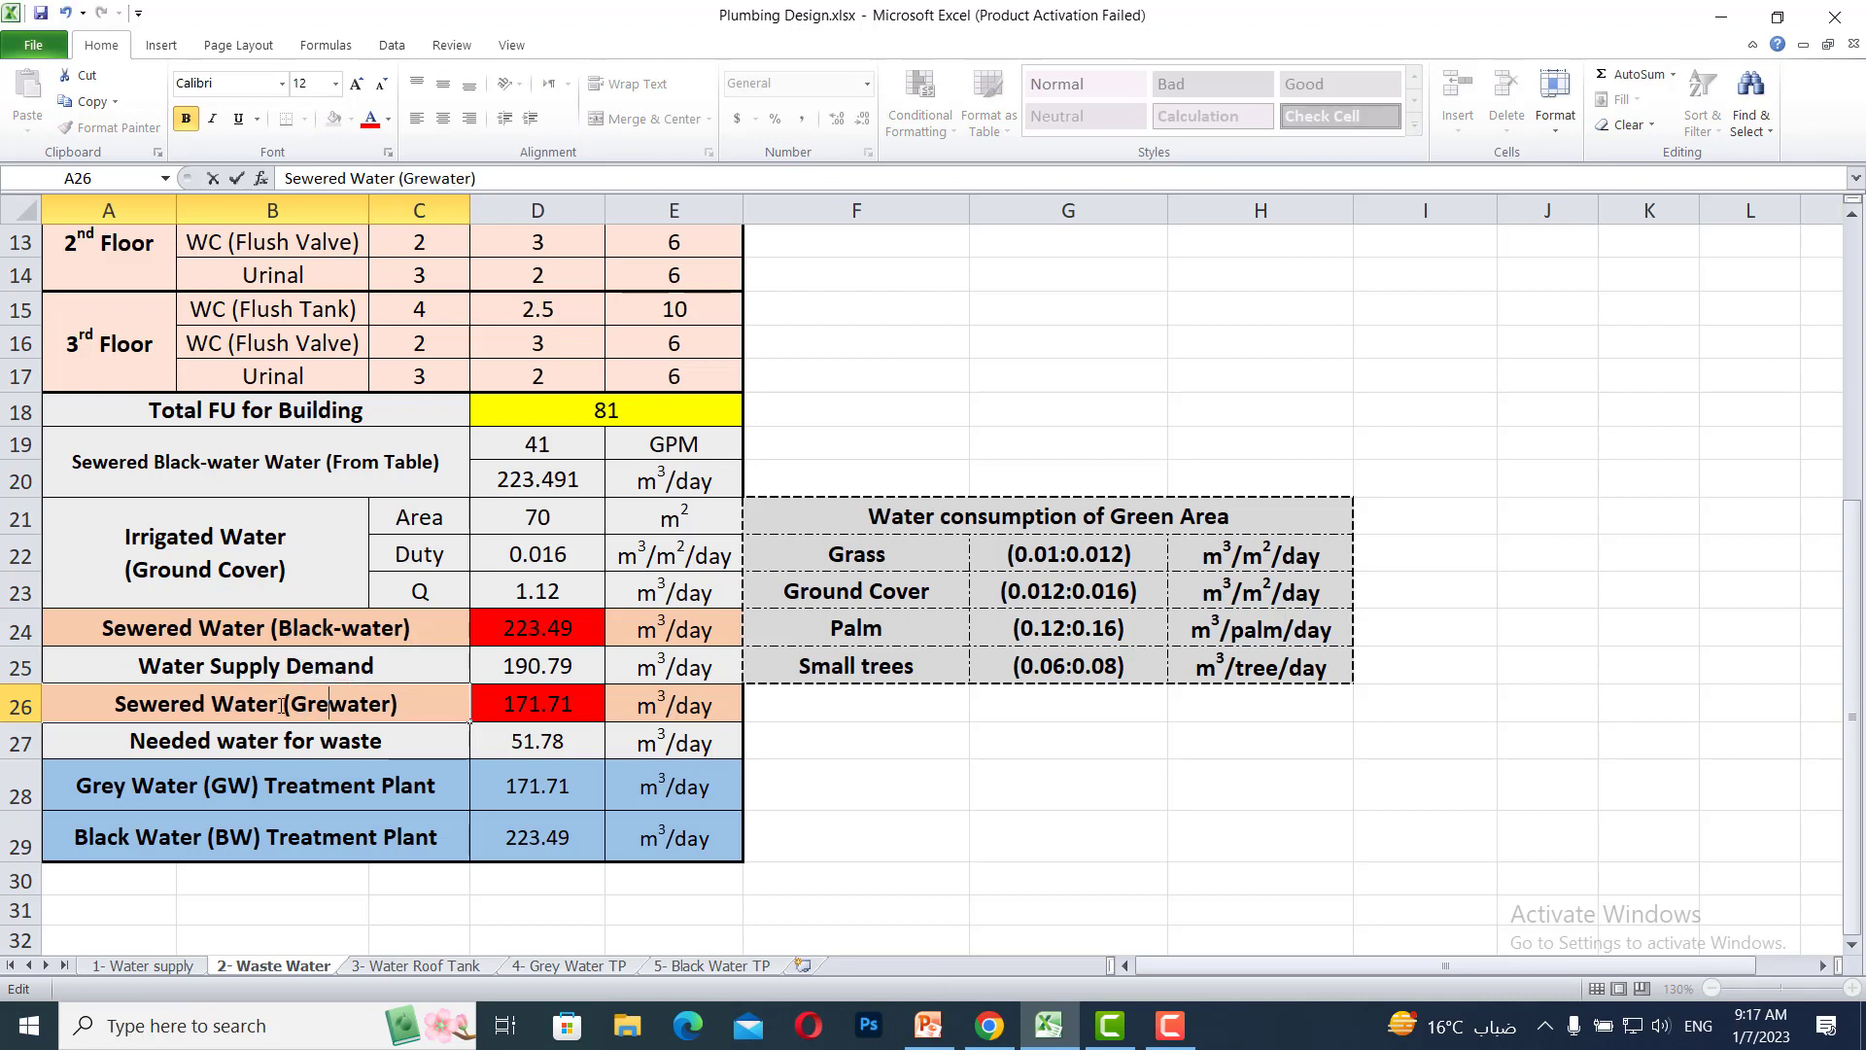
{"action": "left_click", "coordinate": [386, 816]}
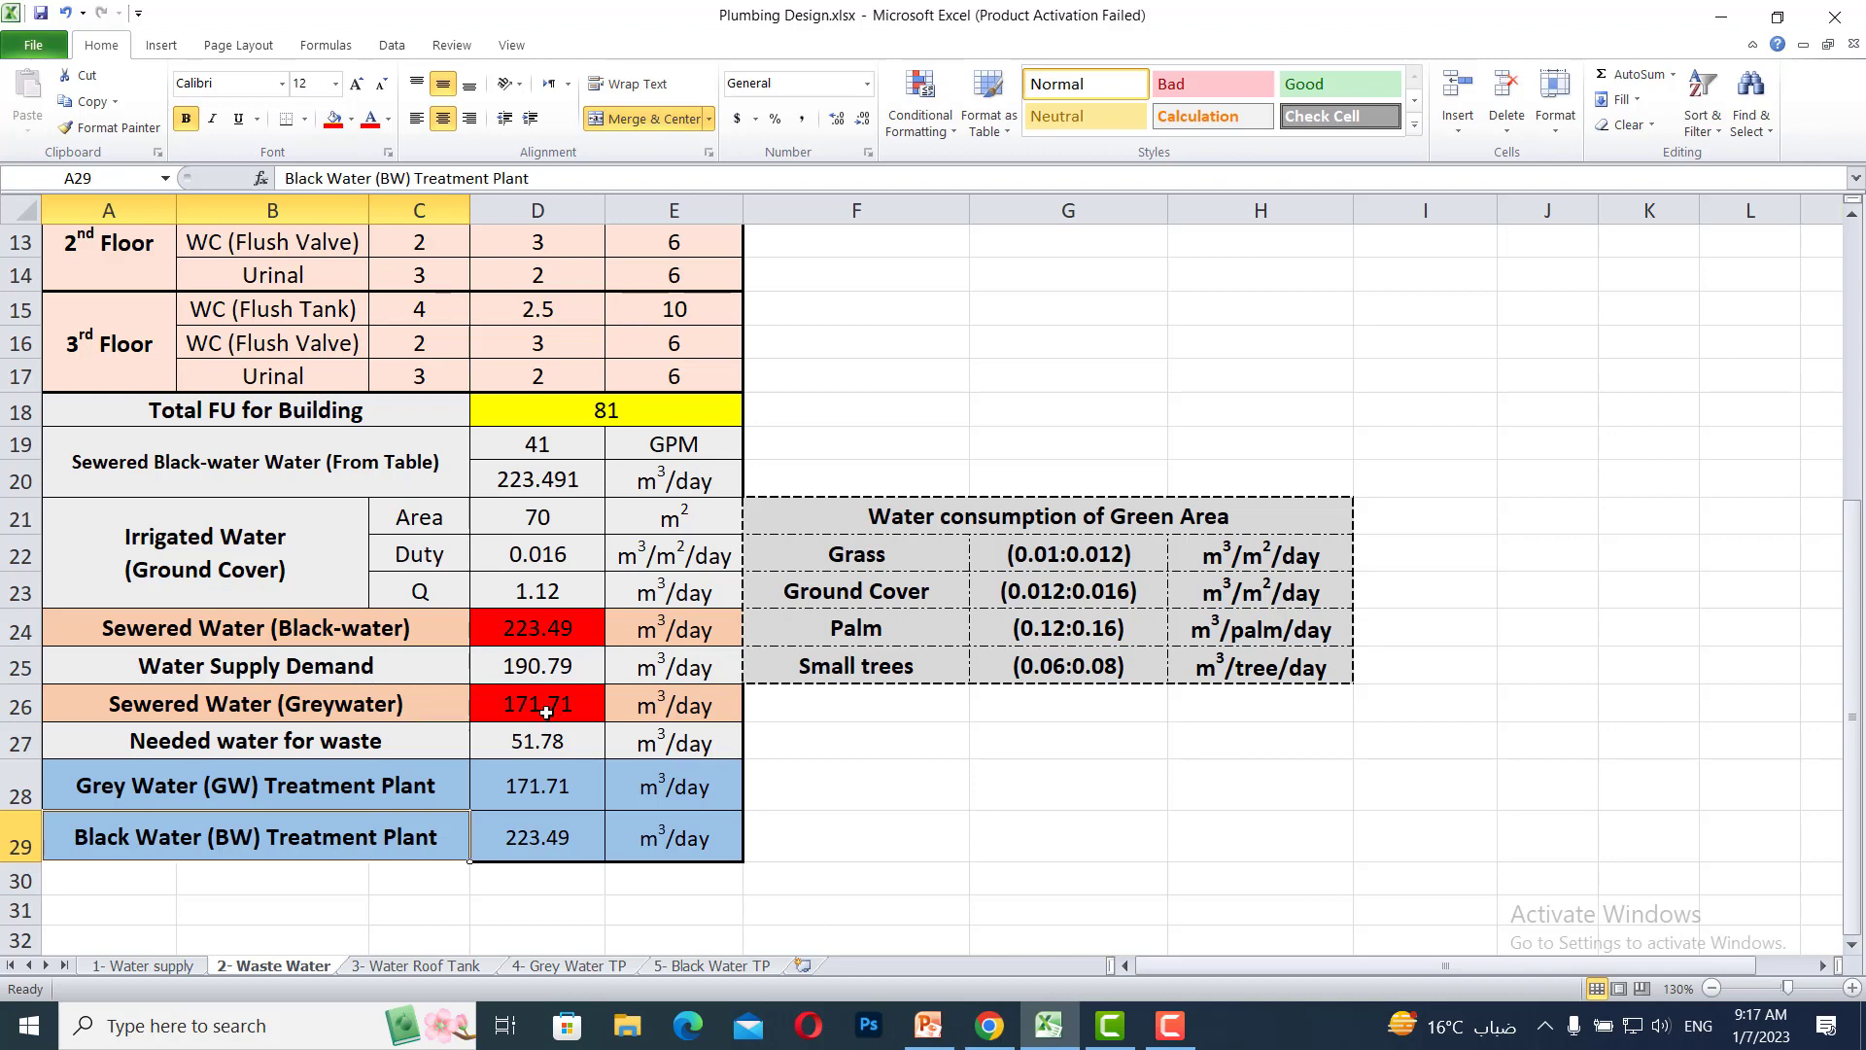
Compare the demand on the Water supply sheet with the greywater formula in D26 of the Waste Water sheet
{"action": "left_click", "coordinate": [151, 967]}
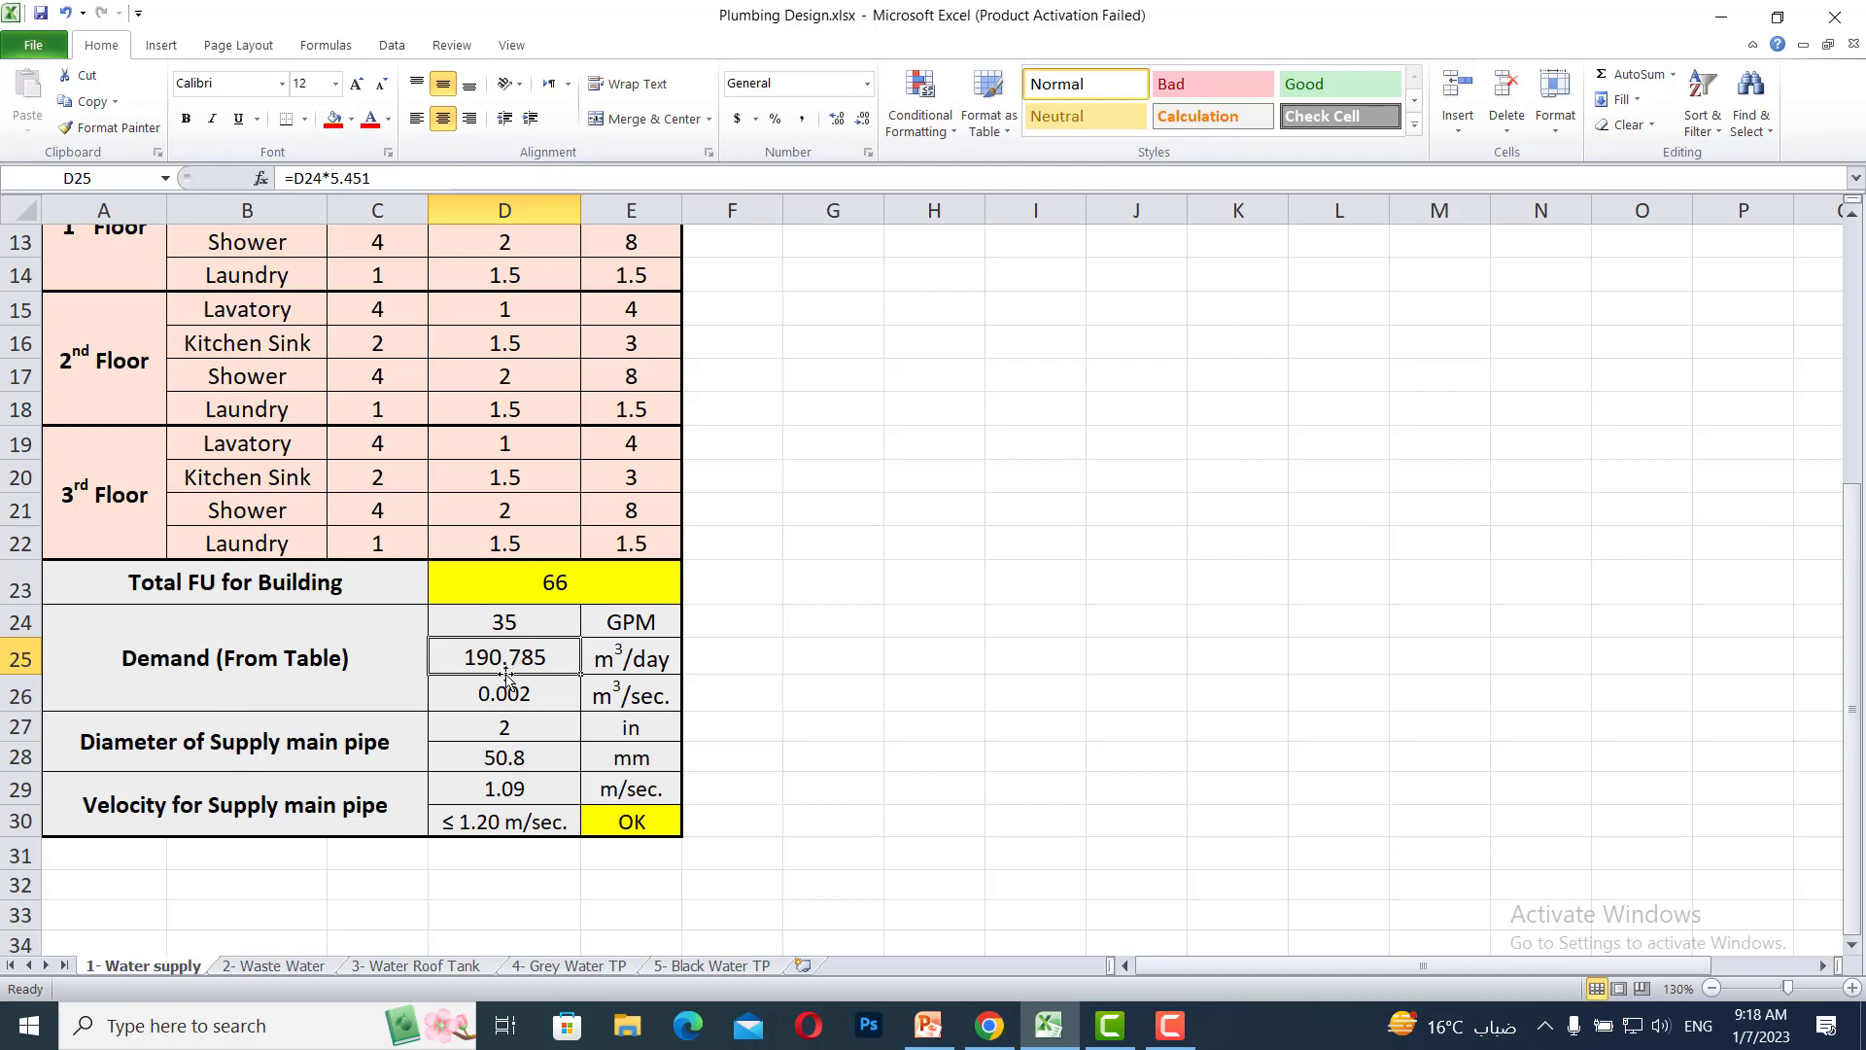
{"action": "left_click", "coordinate": [272, 968]}
{"action": "left_click", "coordinate": [537, 708]}
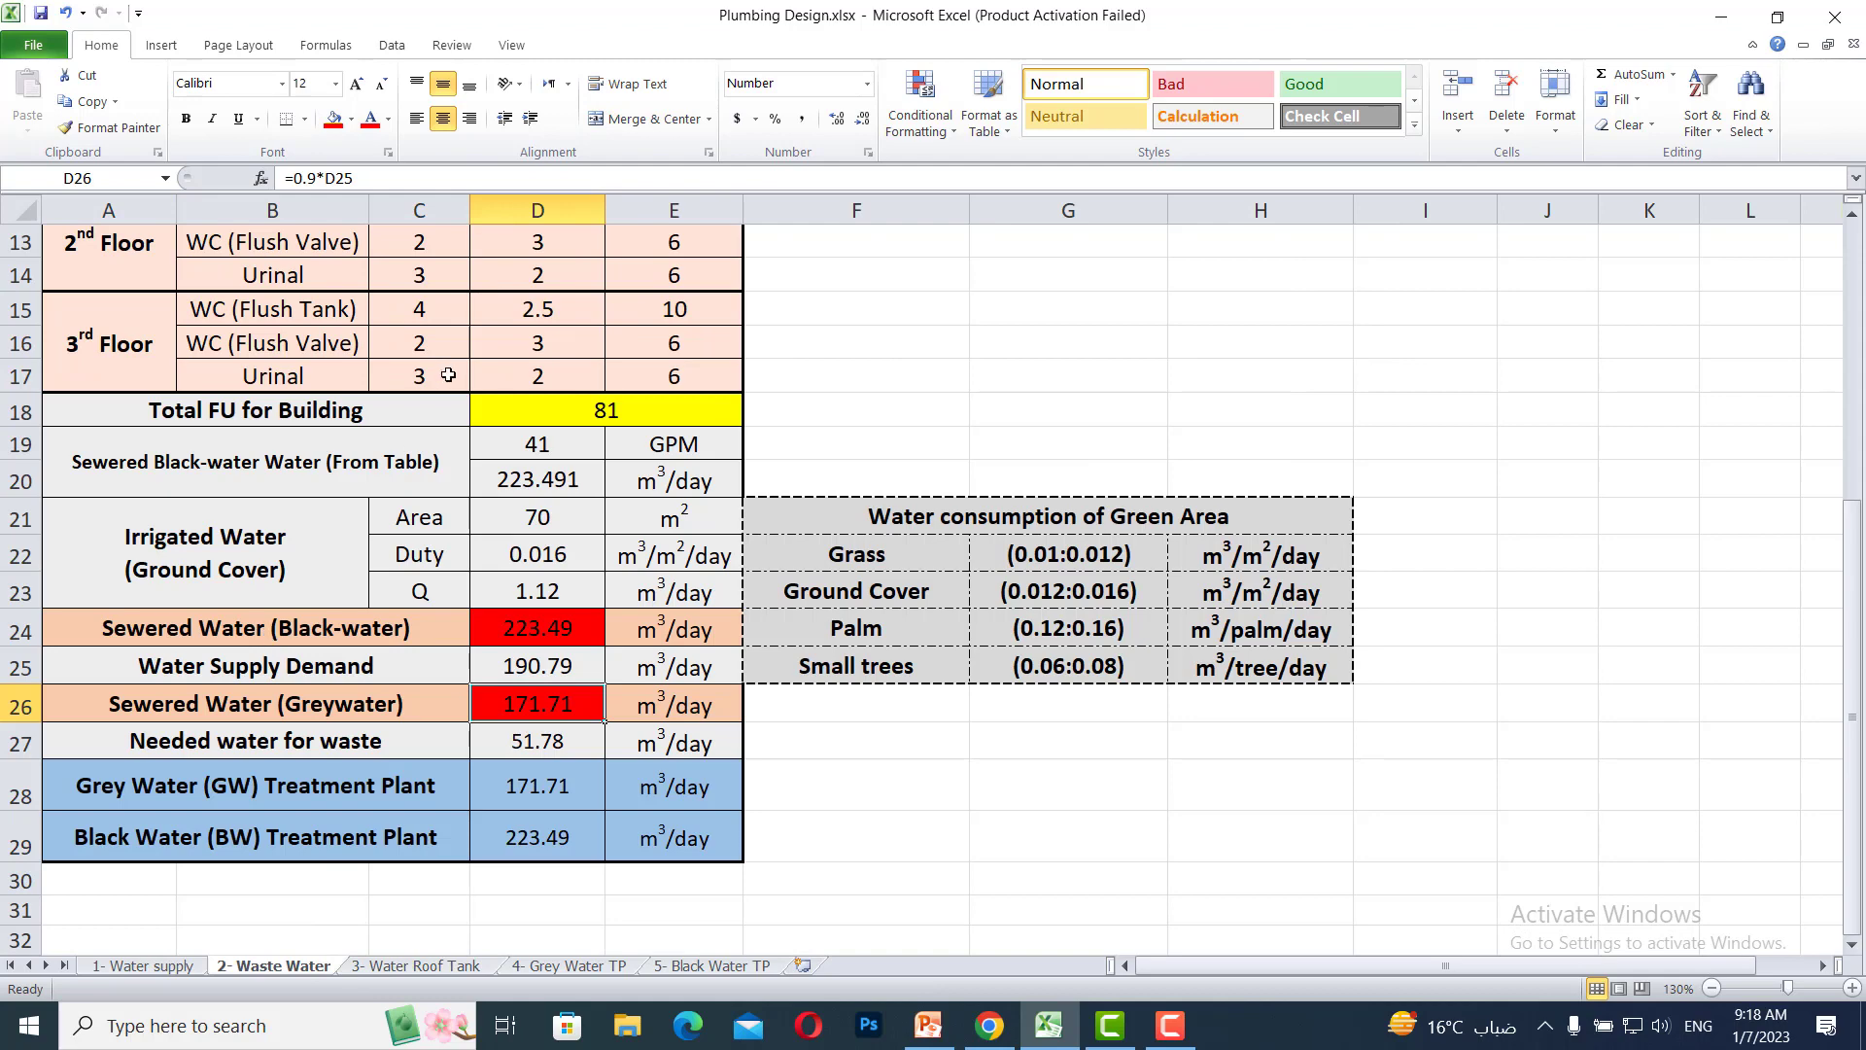
{"action": "scroll", "coordinate": [449, 371], "scroll_direction": "up", "scroll_amount": 4}
{"action": "scroll", "coordinate": [575, 685], "scroll_direction": "down", "scroll_amount": 5}
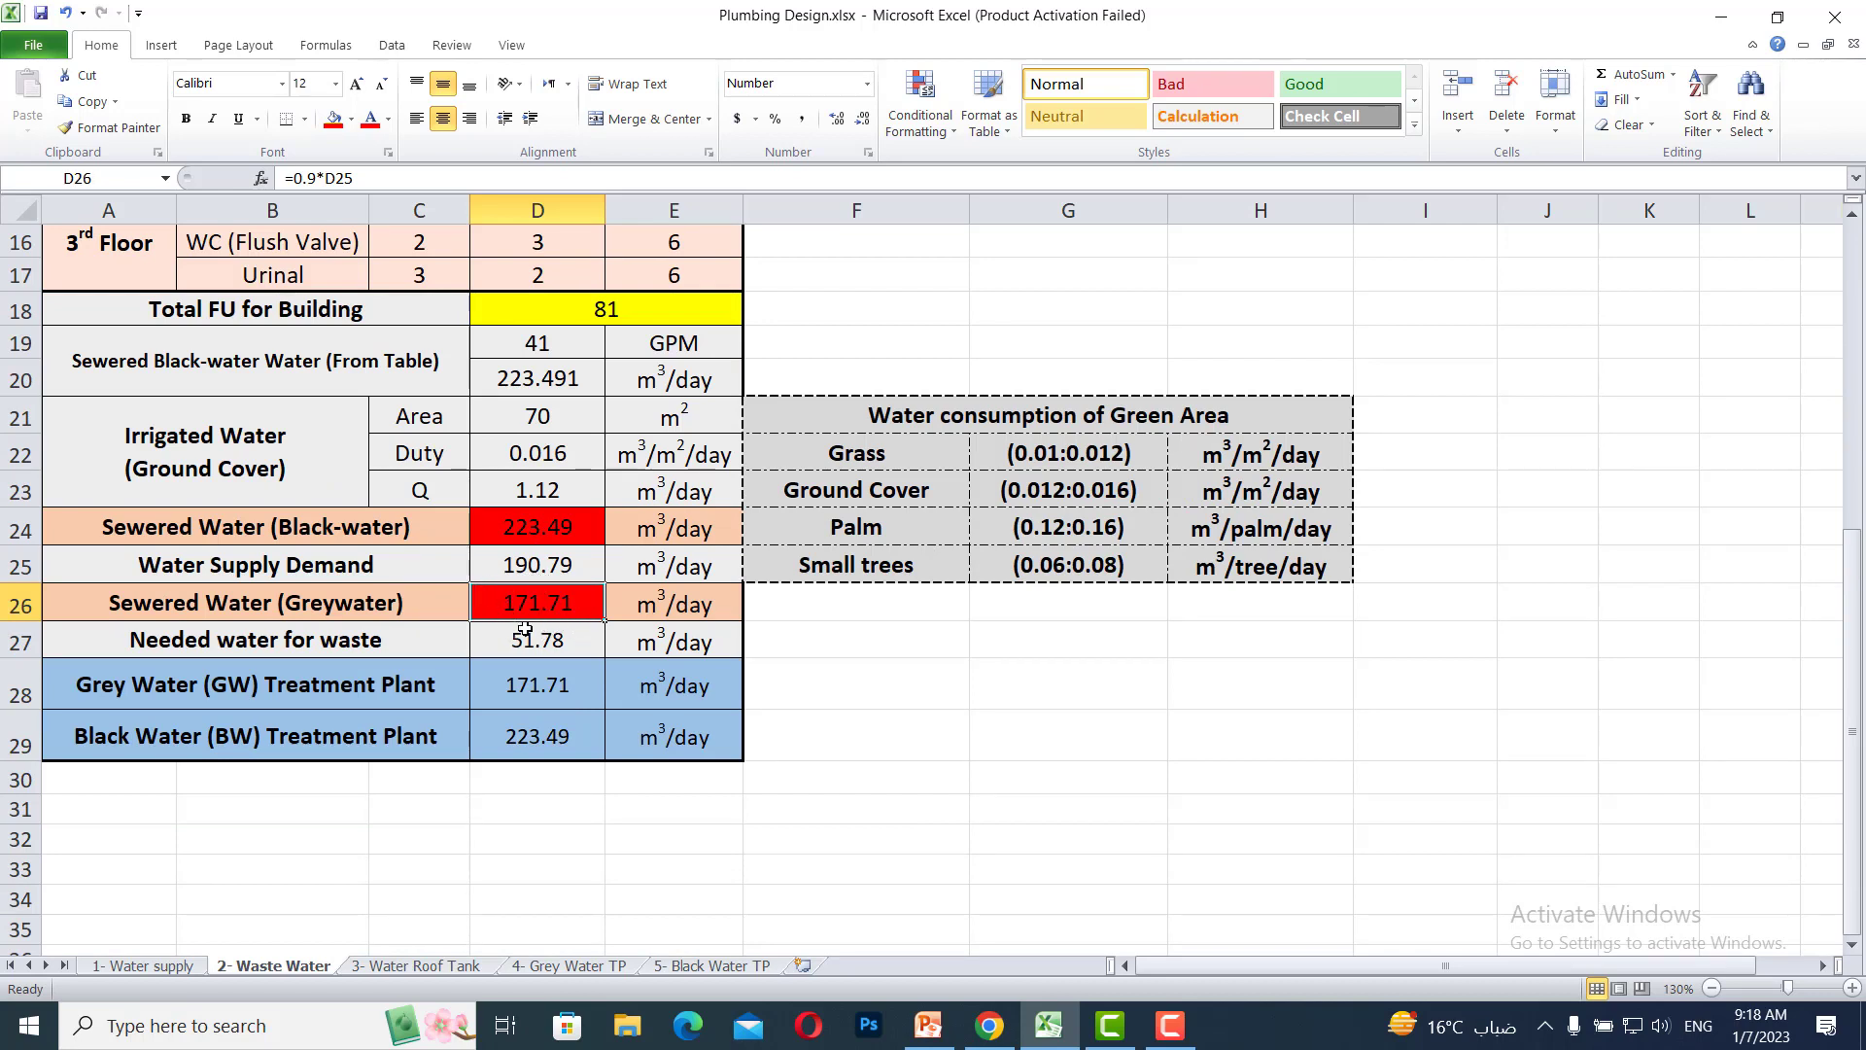
Check the Grey Water and Black Water Treatment Plant formulas in D28 and D29, and save the workbook
{"action": "left_click", "coordinate": [15, 692]}
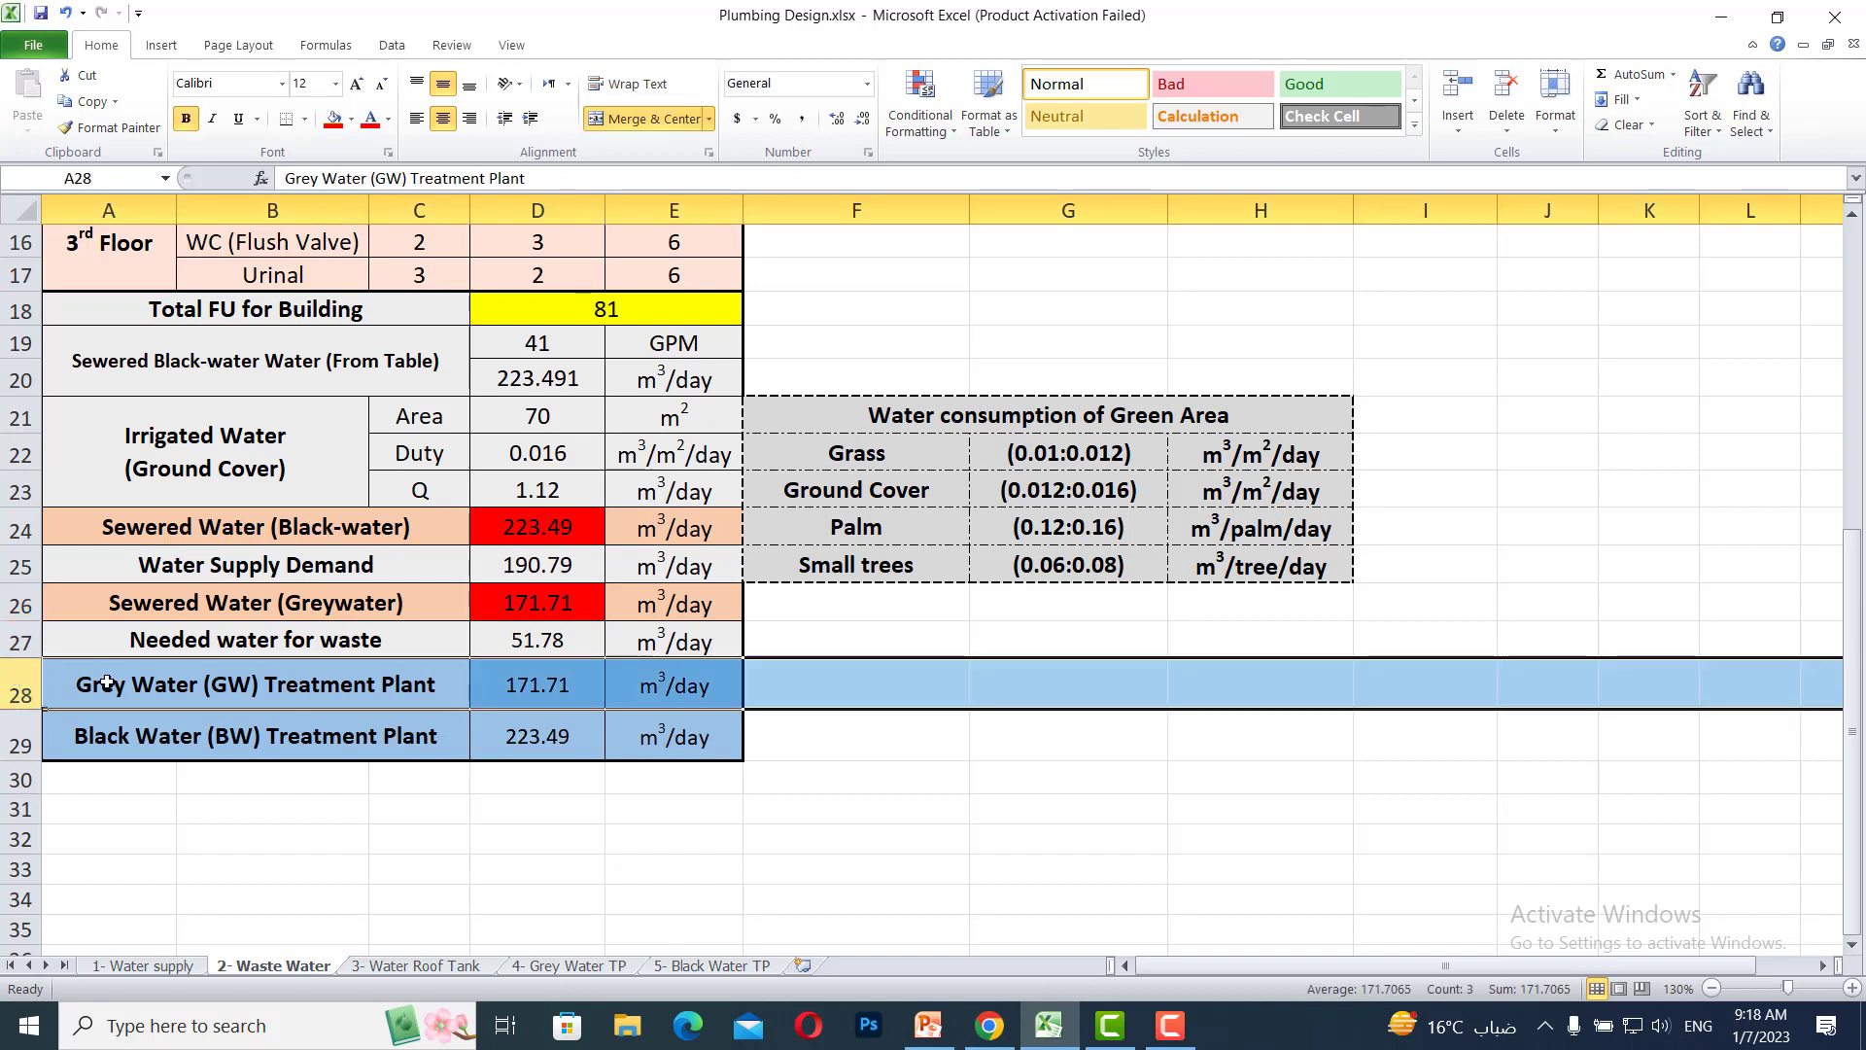
{"action": "left_click", "coordinate": [584, 694]}
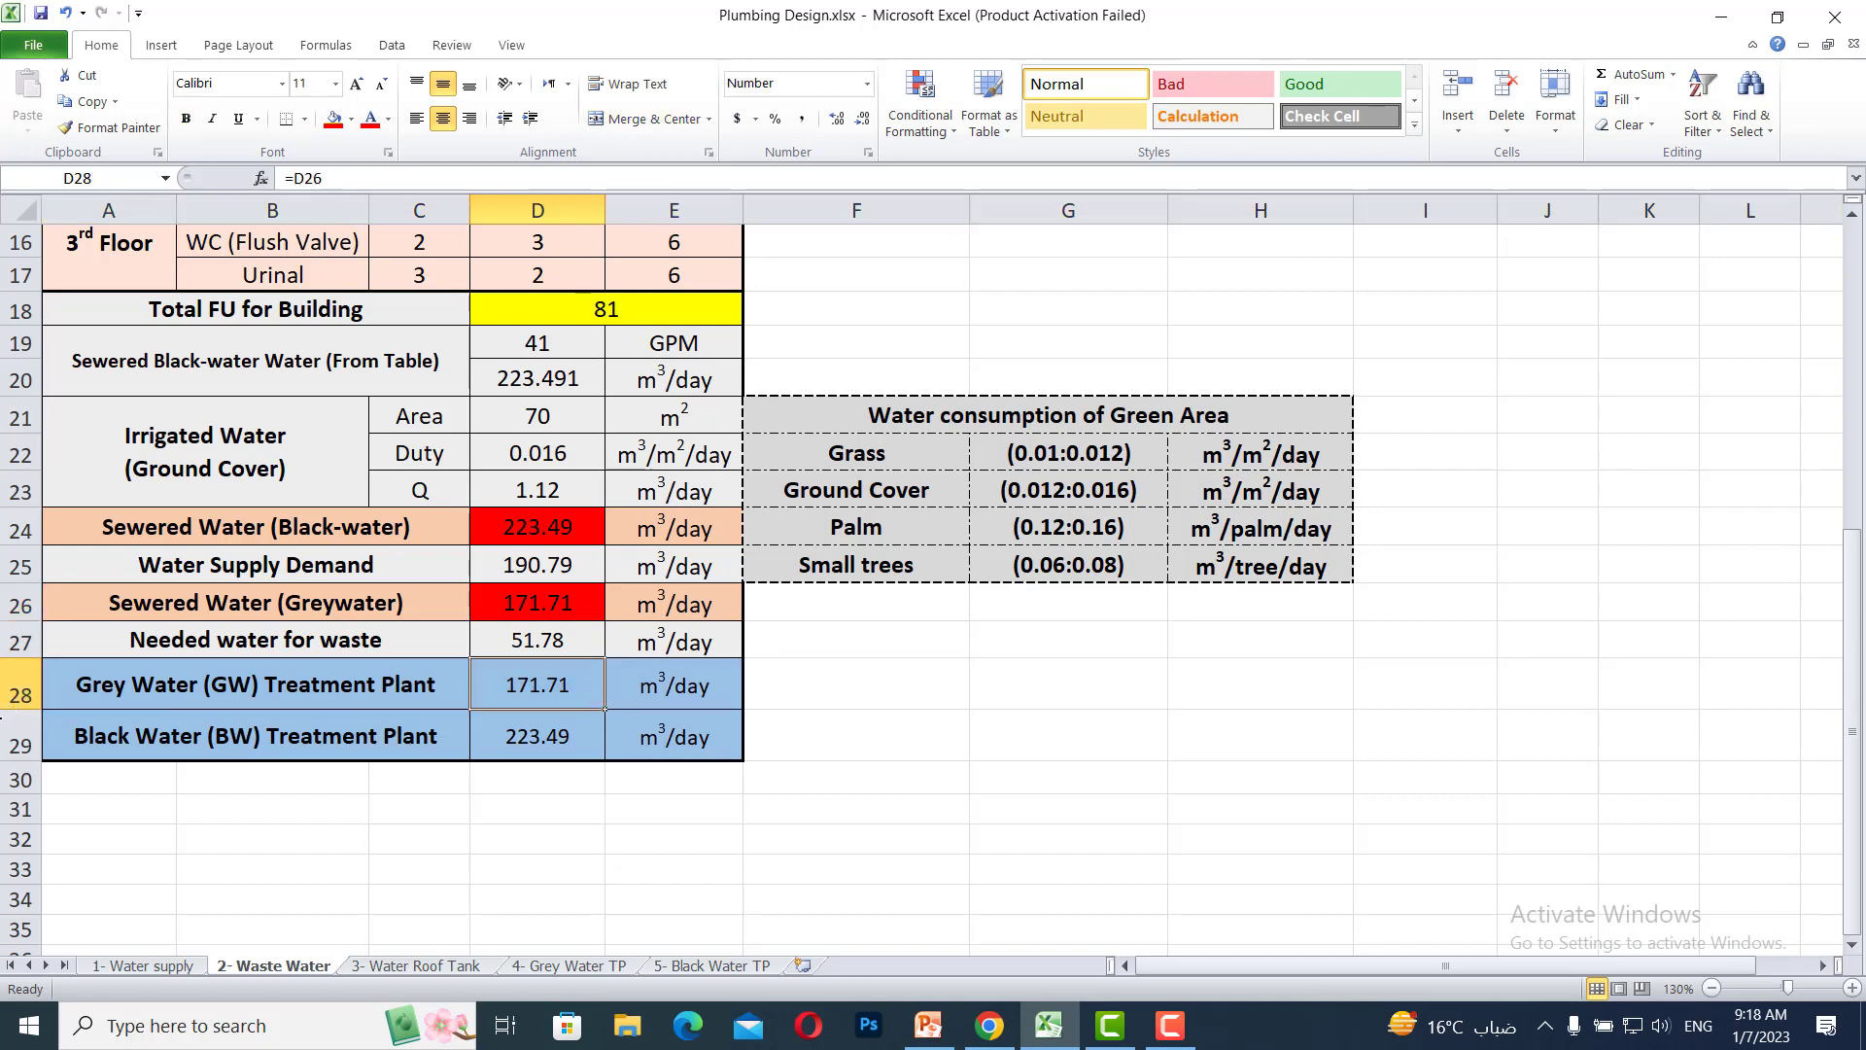
{"action": "left_click", "coordinate": [15, 745]}
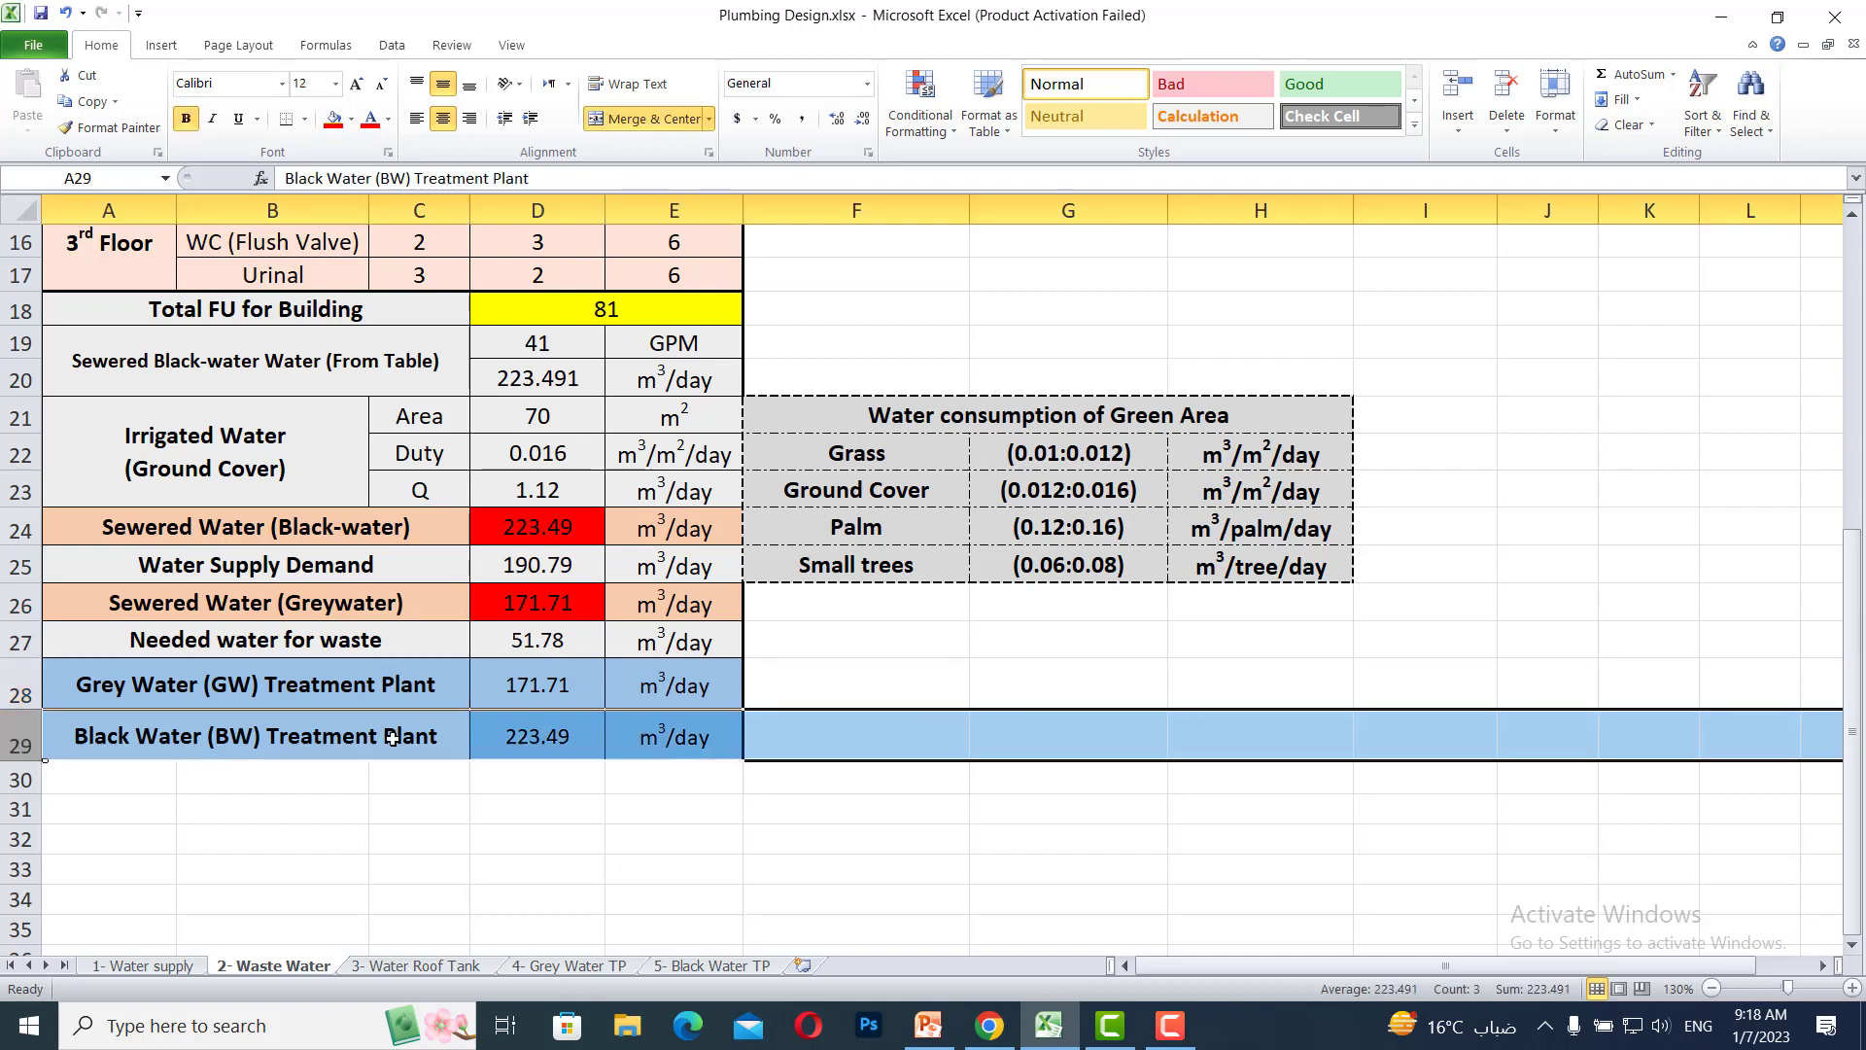
{"action": "left_click", "coordinate": [551, 736]}
{"action": "left_click", "coordinate": [1479, 632]}
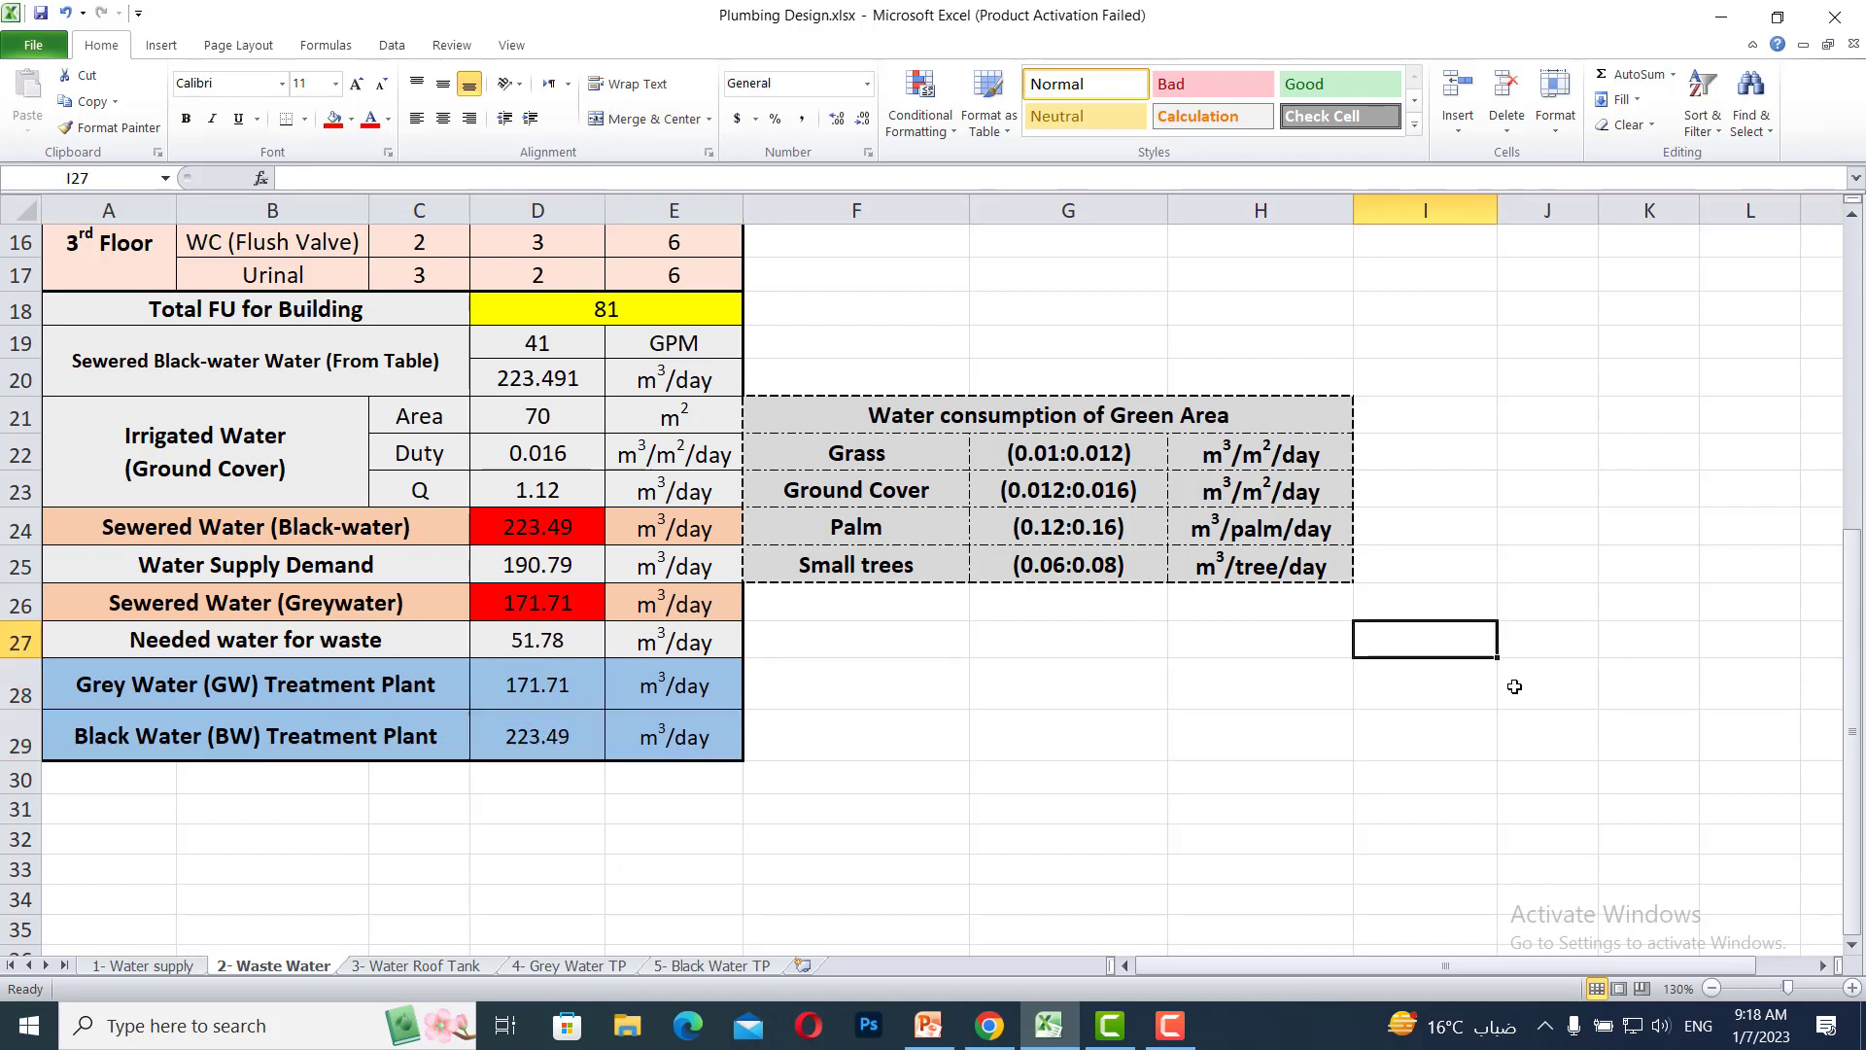
{"action": "left_click", "coordinate": [42, 15]}
Switch to the PowerPoint presentation and compare the greywater and black-water flow diagram on slide 22 with the Excel Waste Water sheet
{"action": "left_click", "coordinate": [928, 1025]}
{"action": "scroll", "coordinate": [721, 698], "scroll_direction": "down", "scroll_amount": 16}
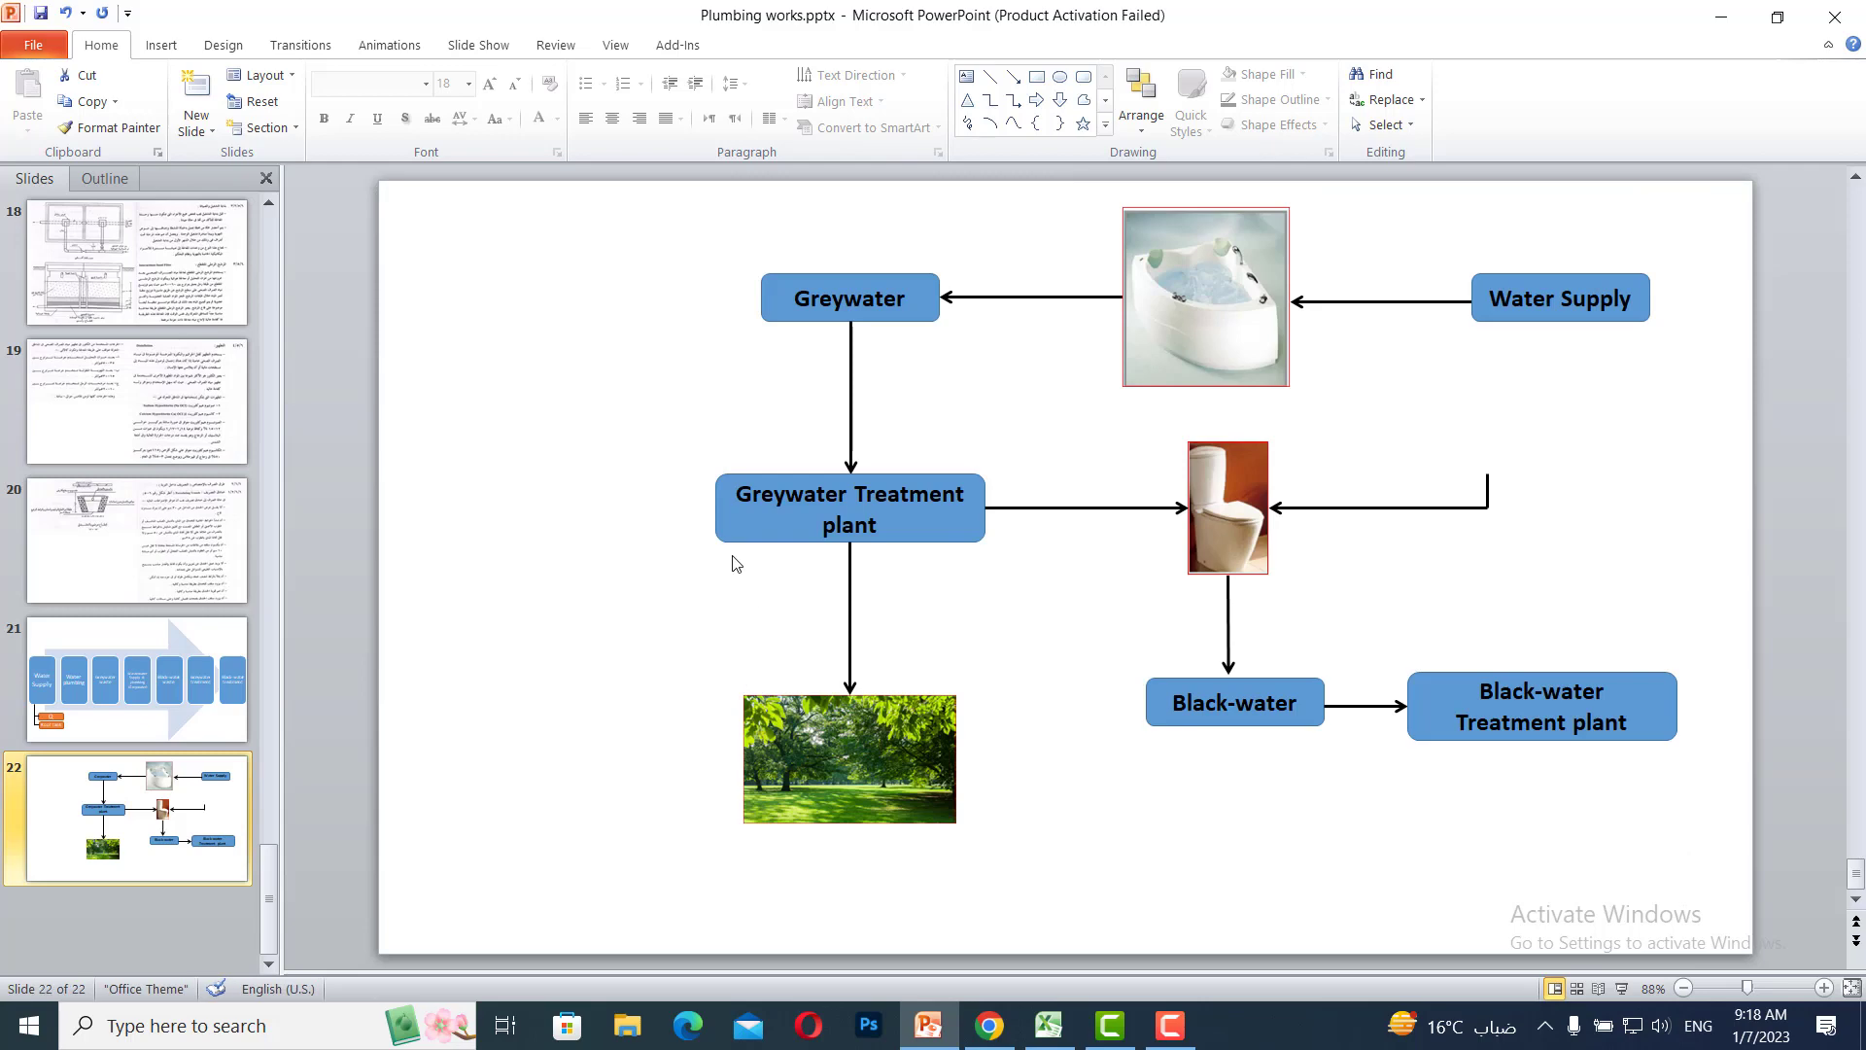
{"action": "left_click", "coordinate": [1423, 743]}
{"action": "left_click", "coordinate": [1417, 836]}
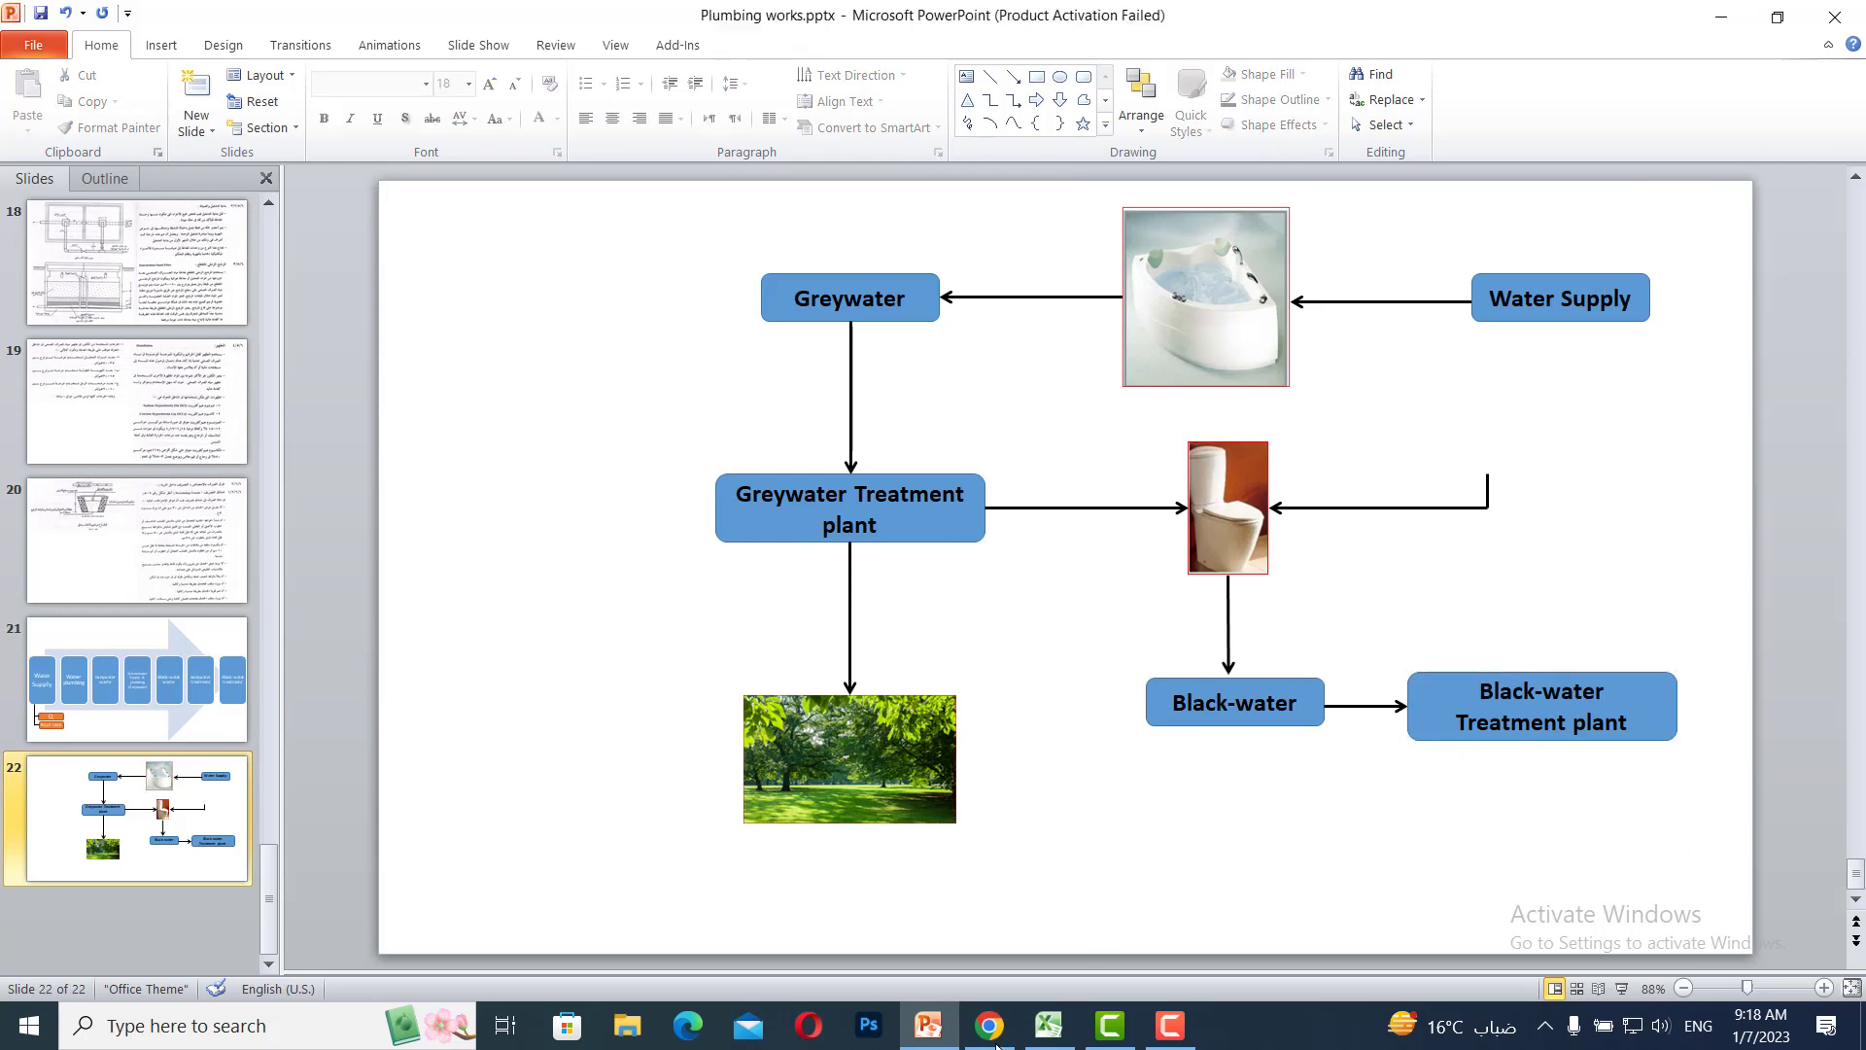
{"action": "left_click", "coordinate": [1049, 1026]}
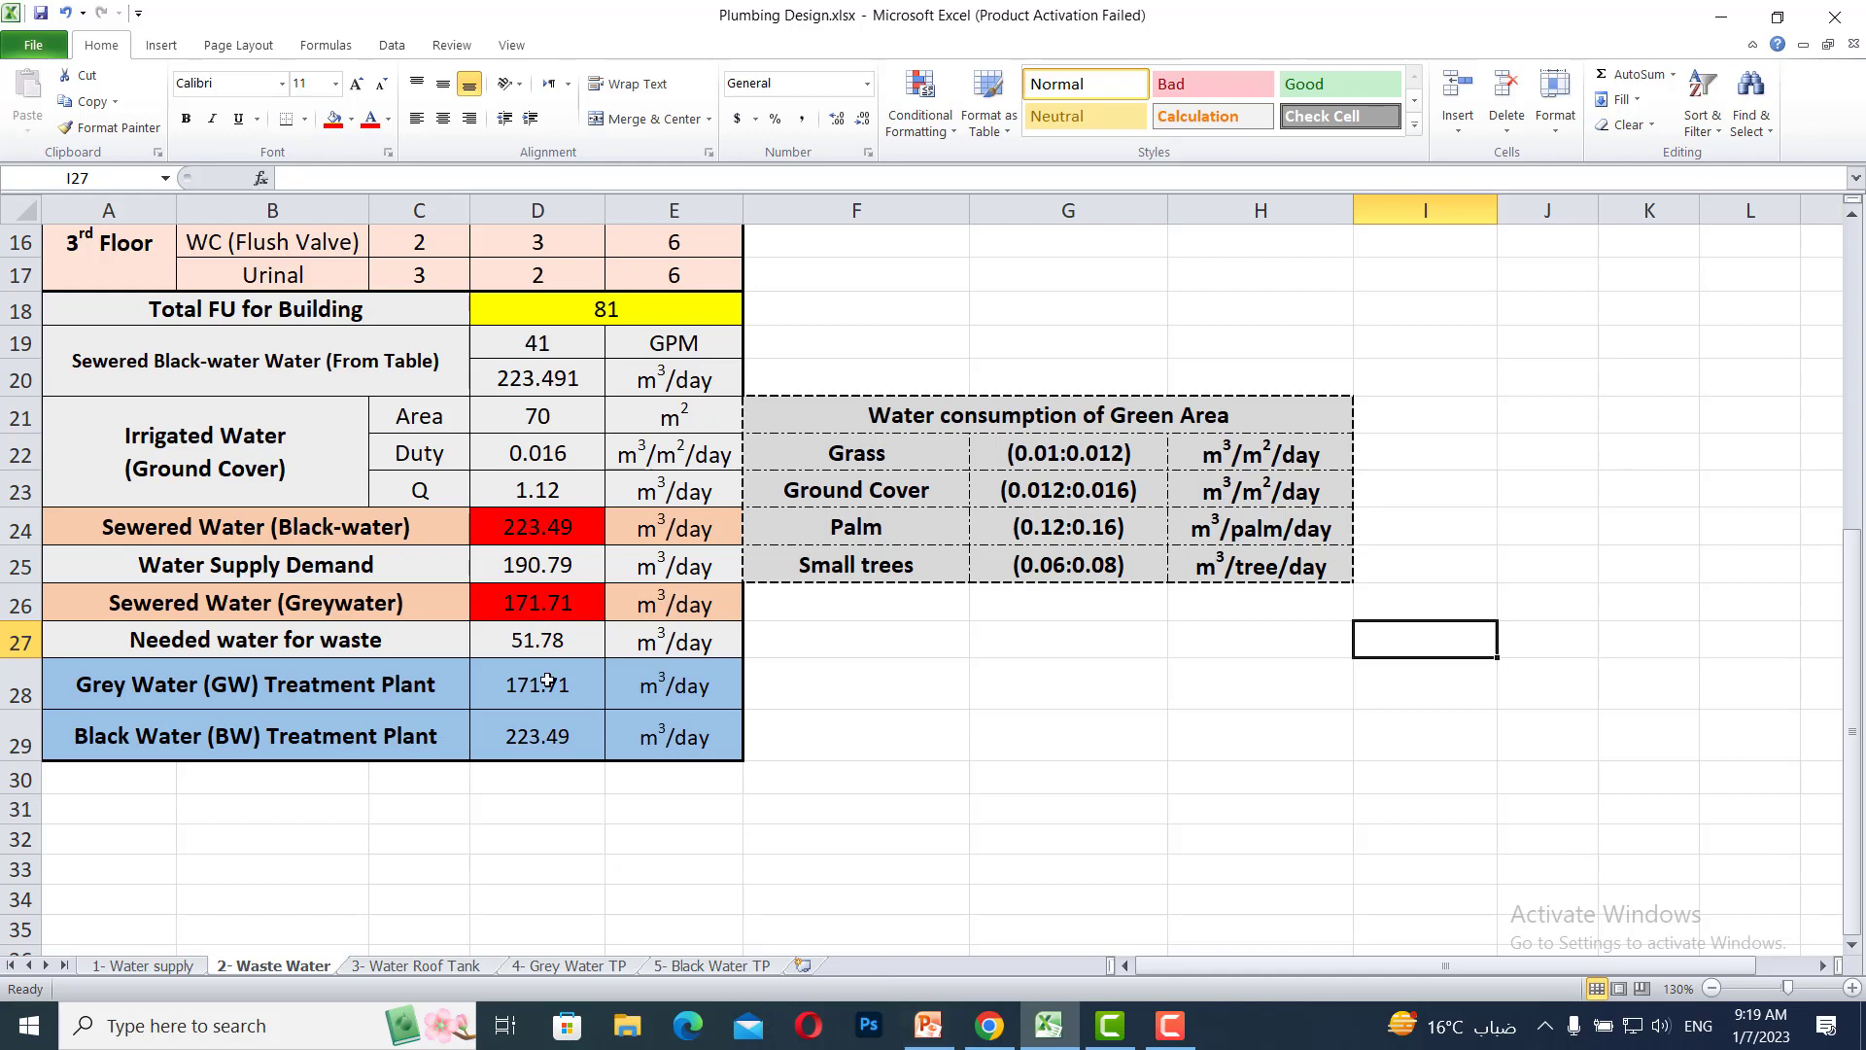
{"action": "left_click", "coordinate": [928, 1025]}
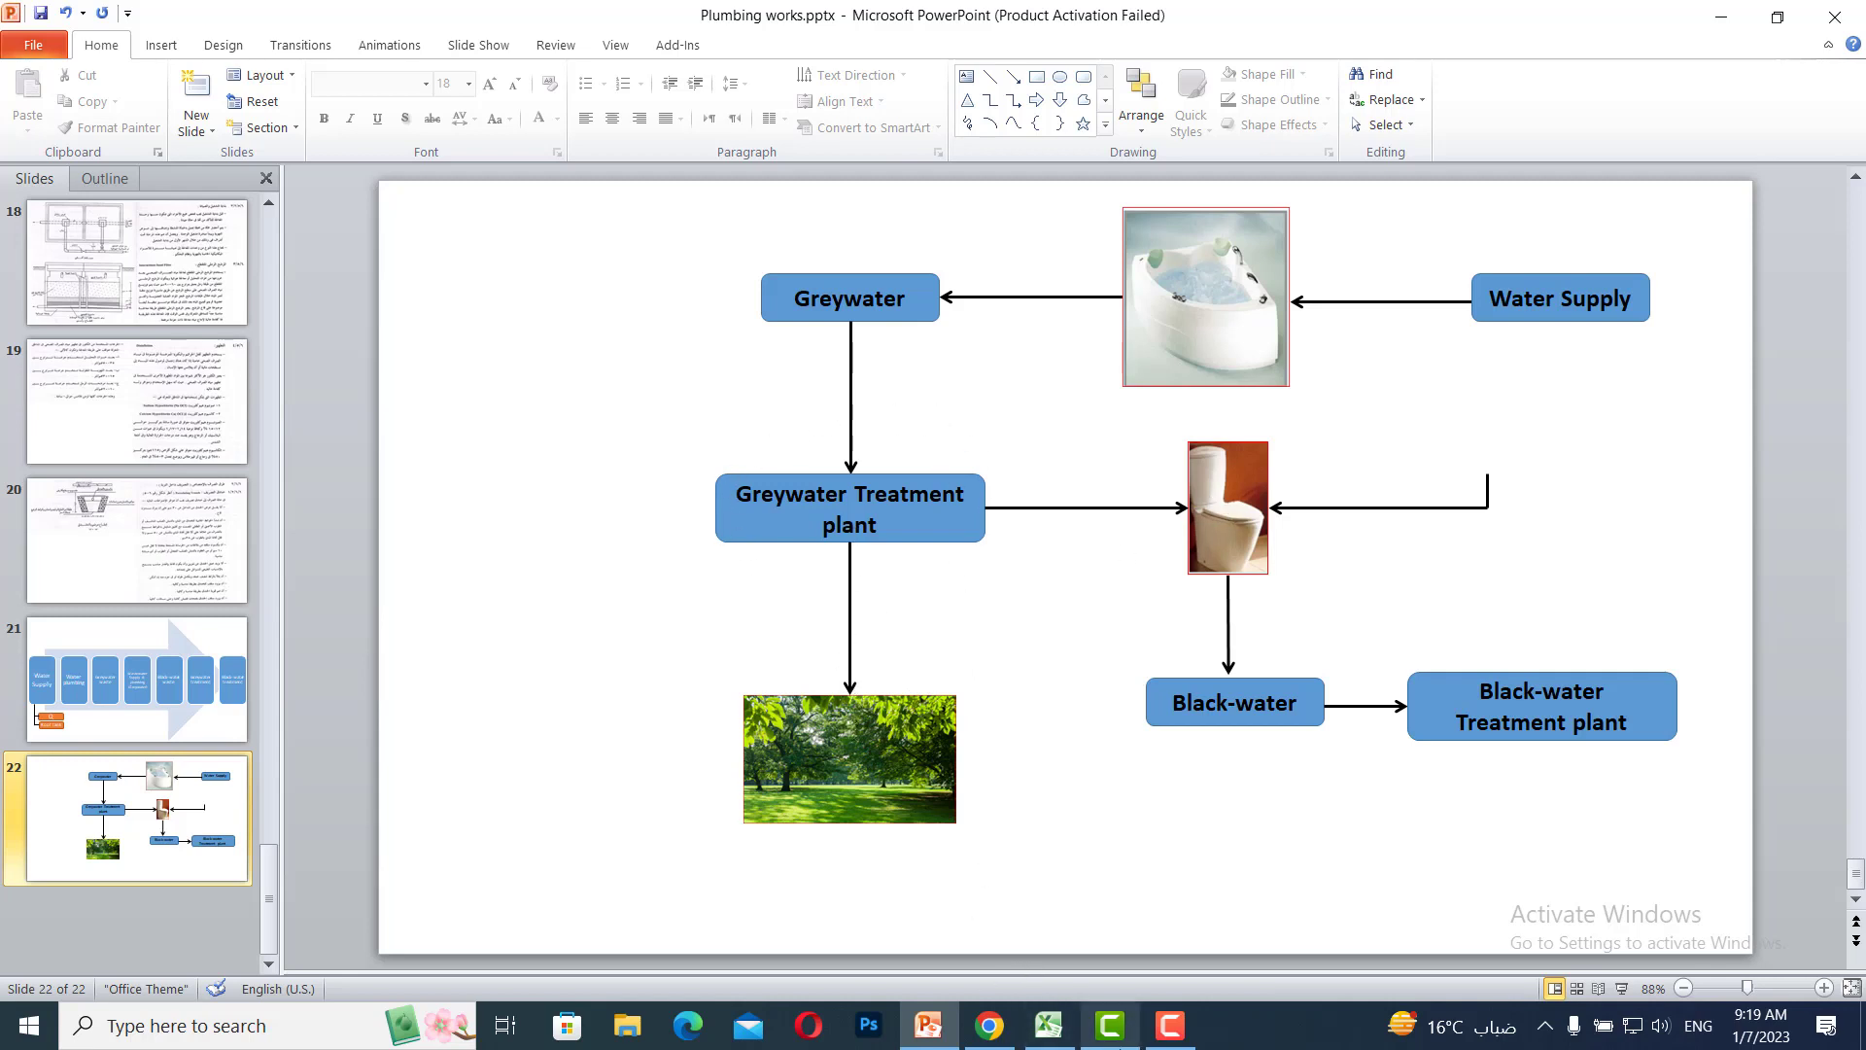
{"action": "left_click", "coordinate": [1049, 1026]}
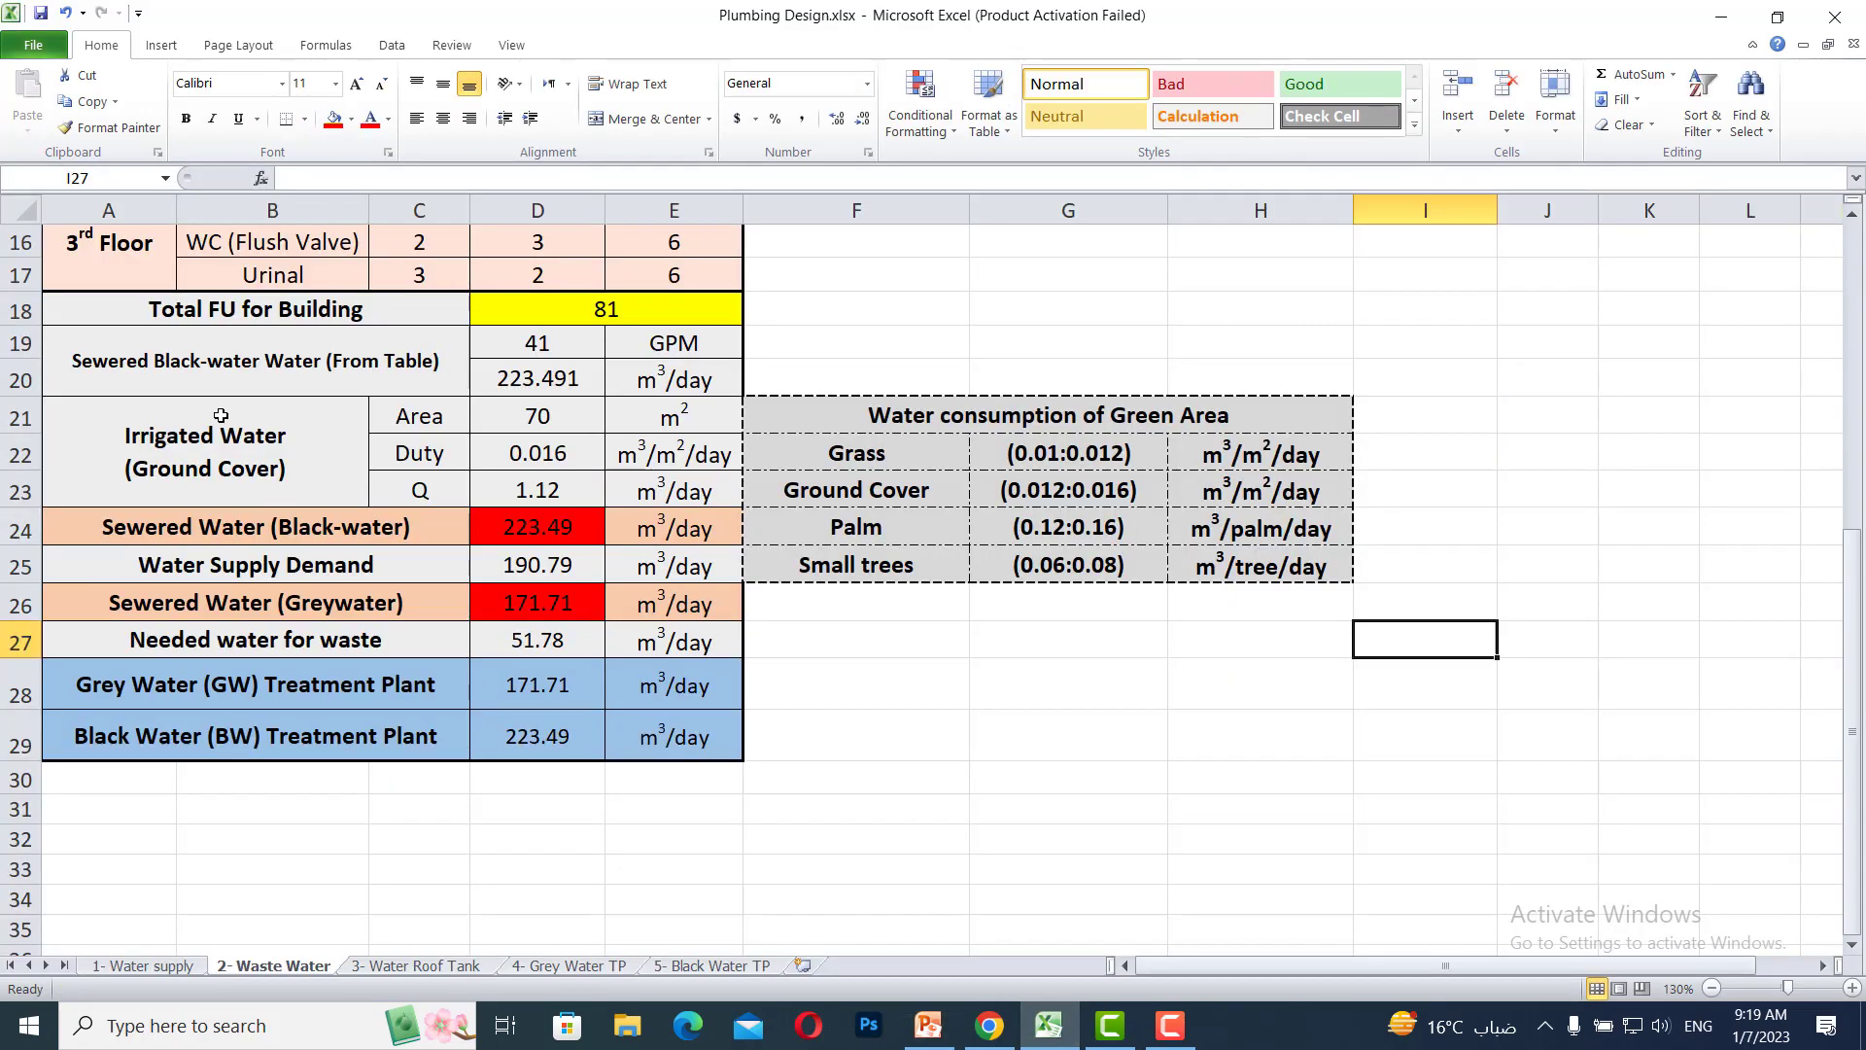
Examine the Irrigated Water block and the green-area consumption rates for grass, ground cover, palm and small trees
{"action": "left_click", "coordinate": [42, 426]}
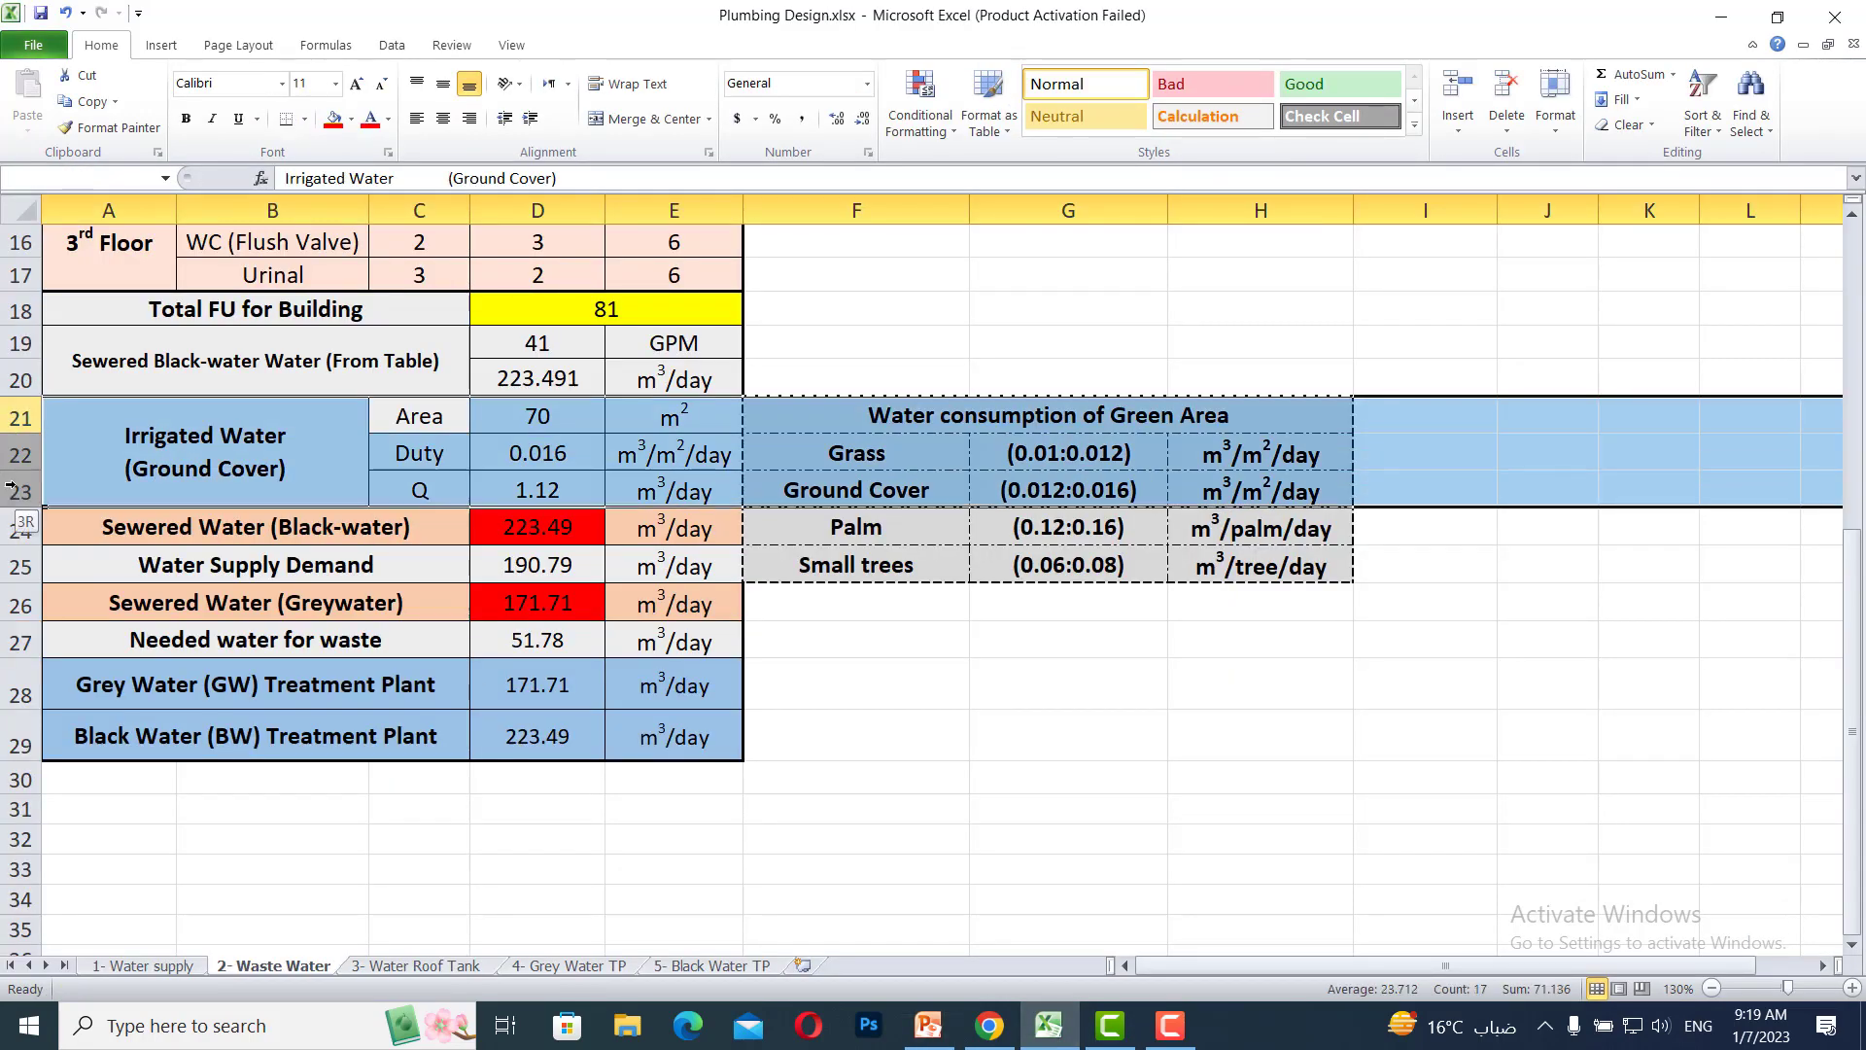
{"action": "left_click", "coordinate": [92, 491]}
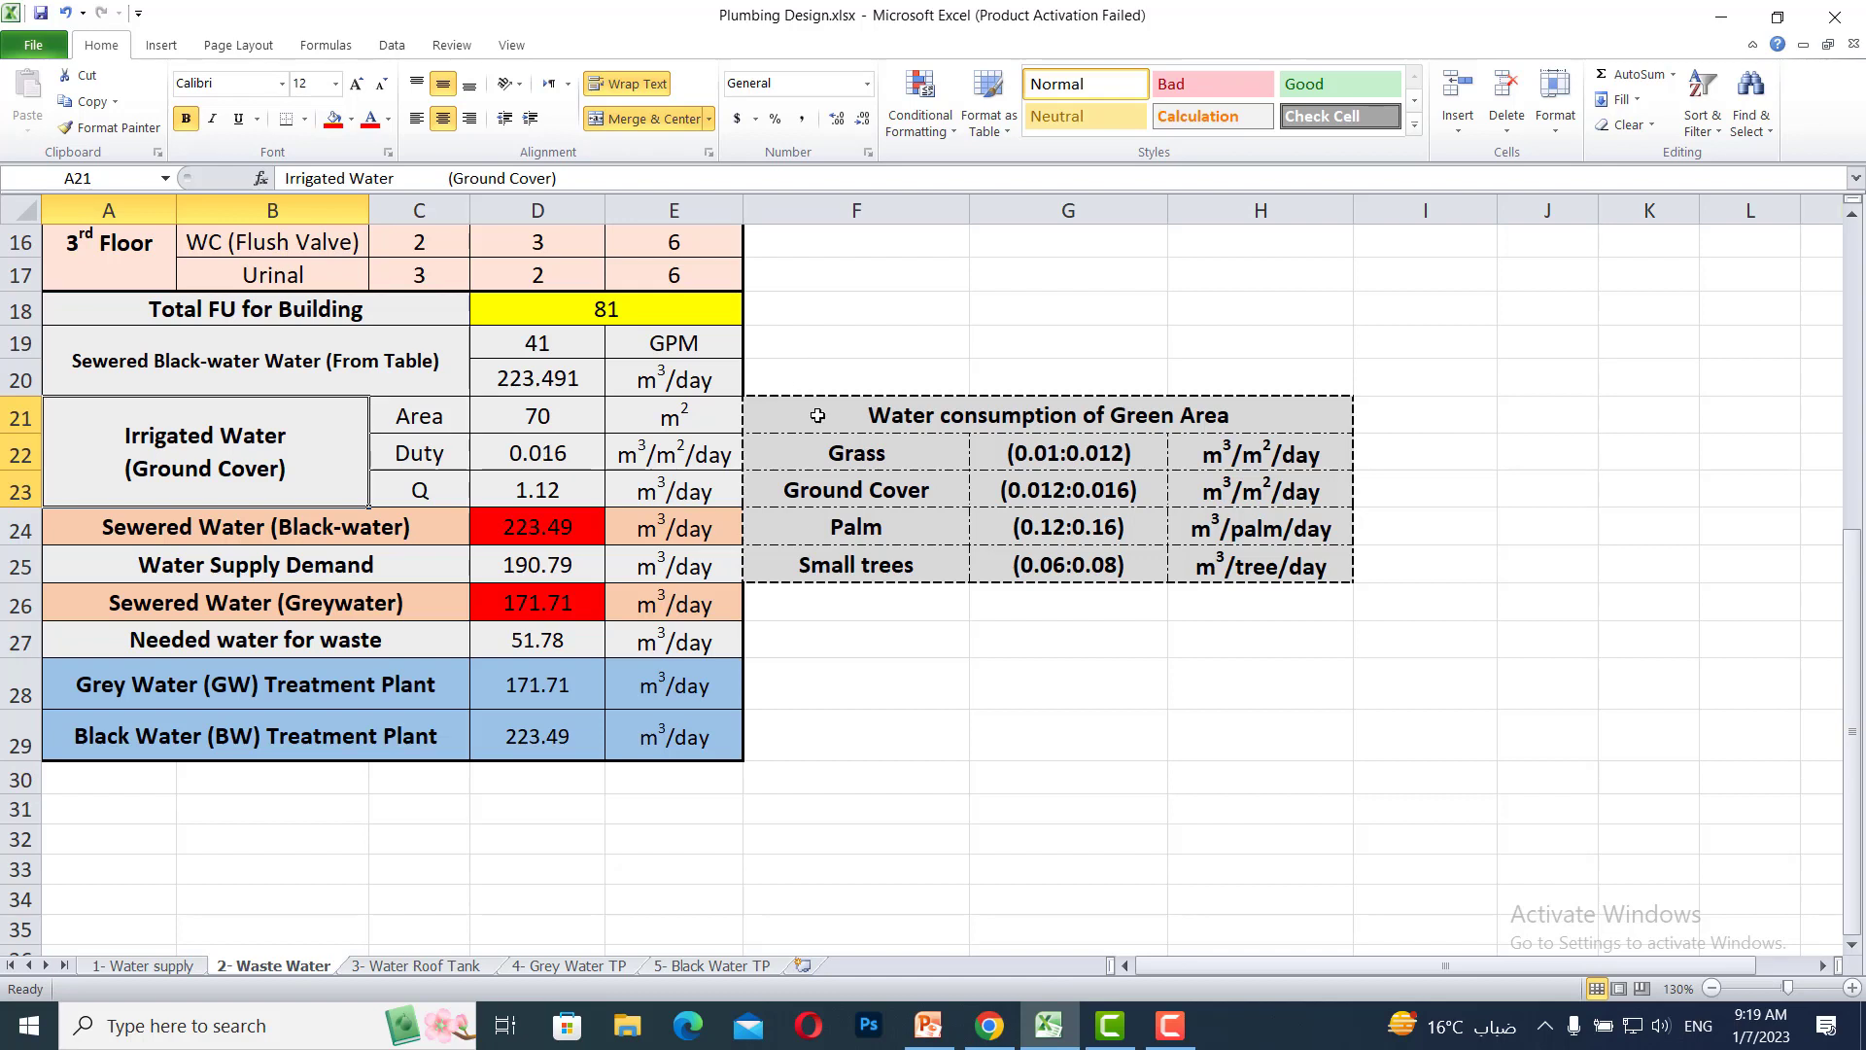
{"action": "left_click", "coordinate": [860, 415]}
{"action": "left_click_drag", "start_coordinate": [857, 440], "coordinate": [1274, 574]}
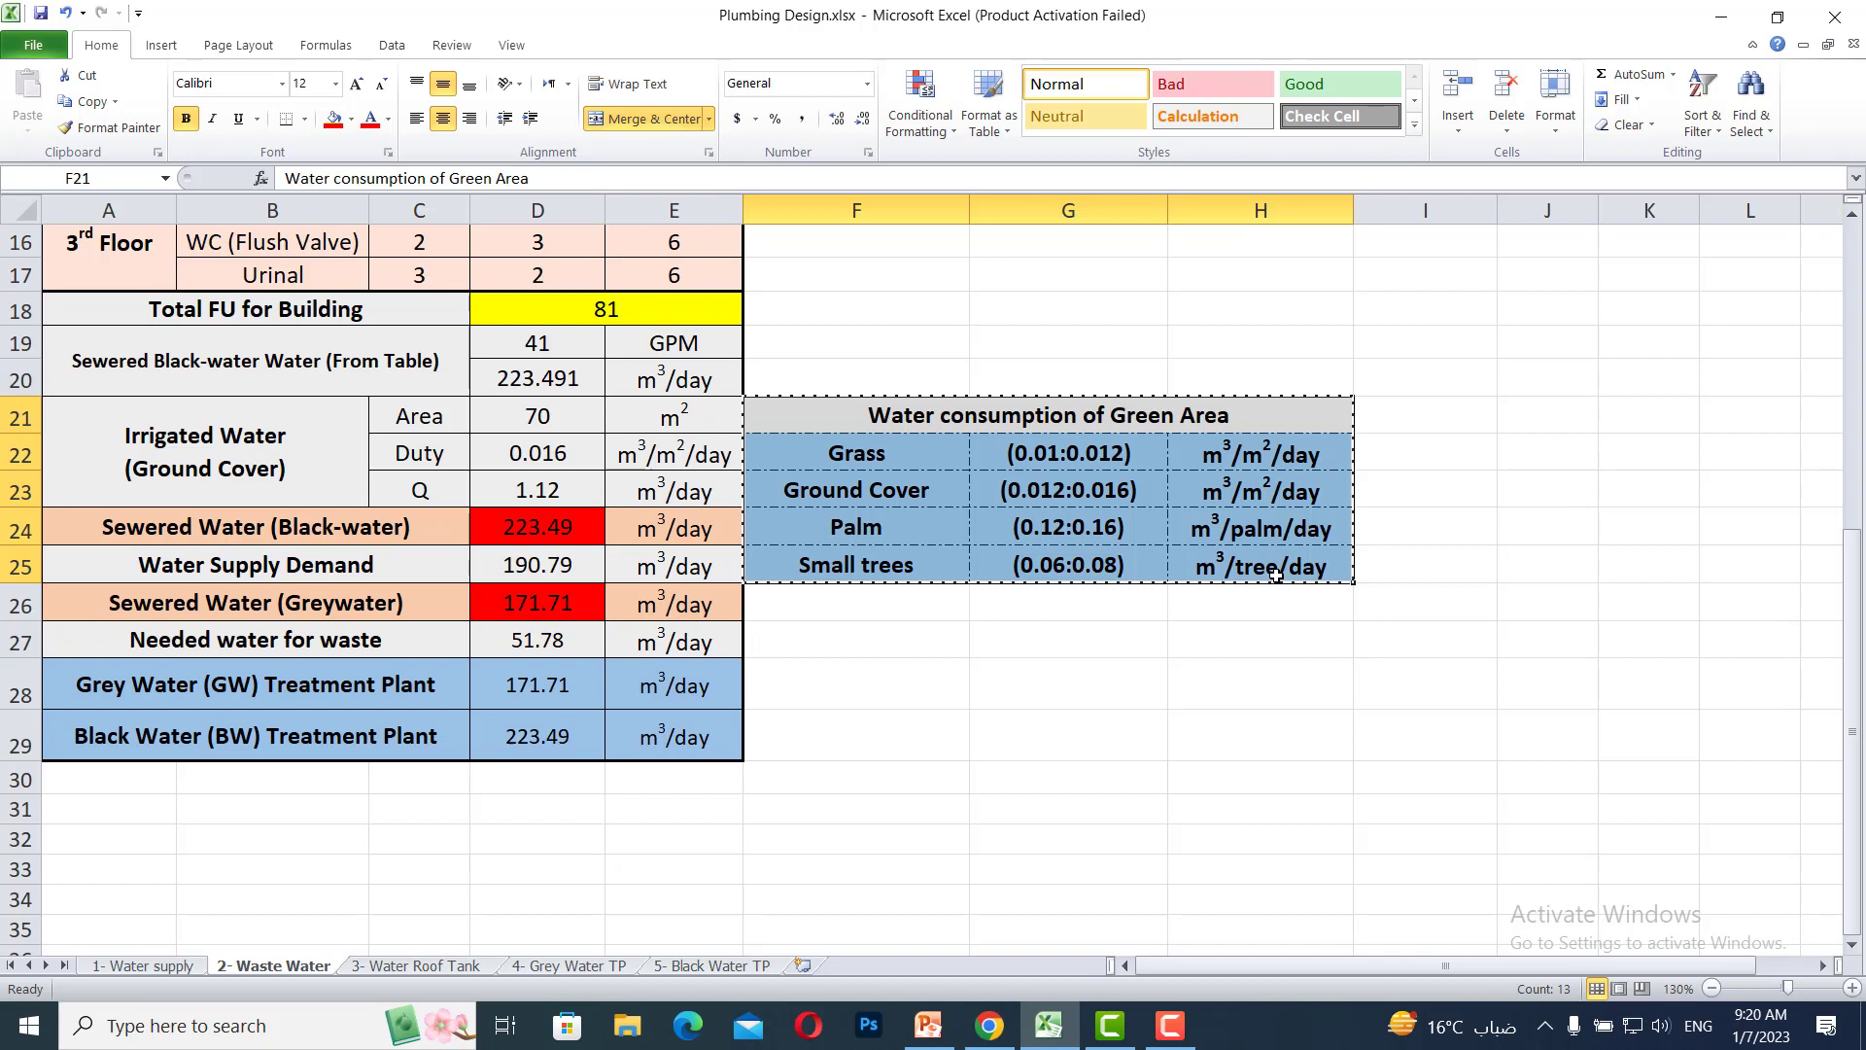
{"action": "left_click", "coordinate": [933, 275]}
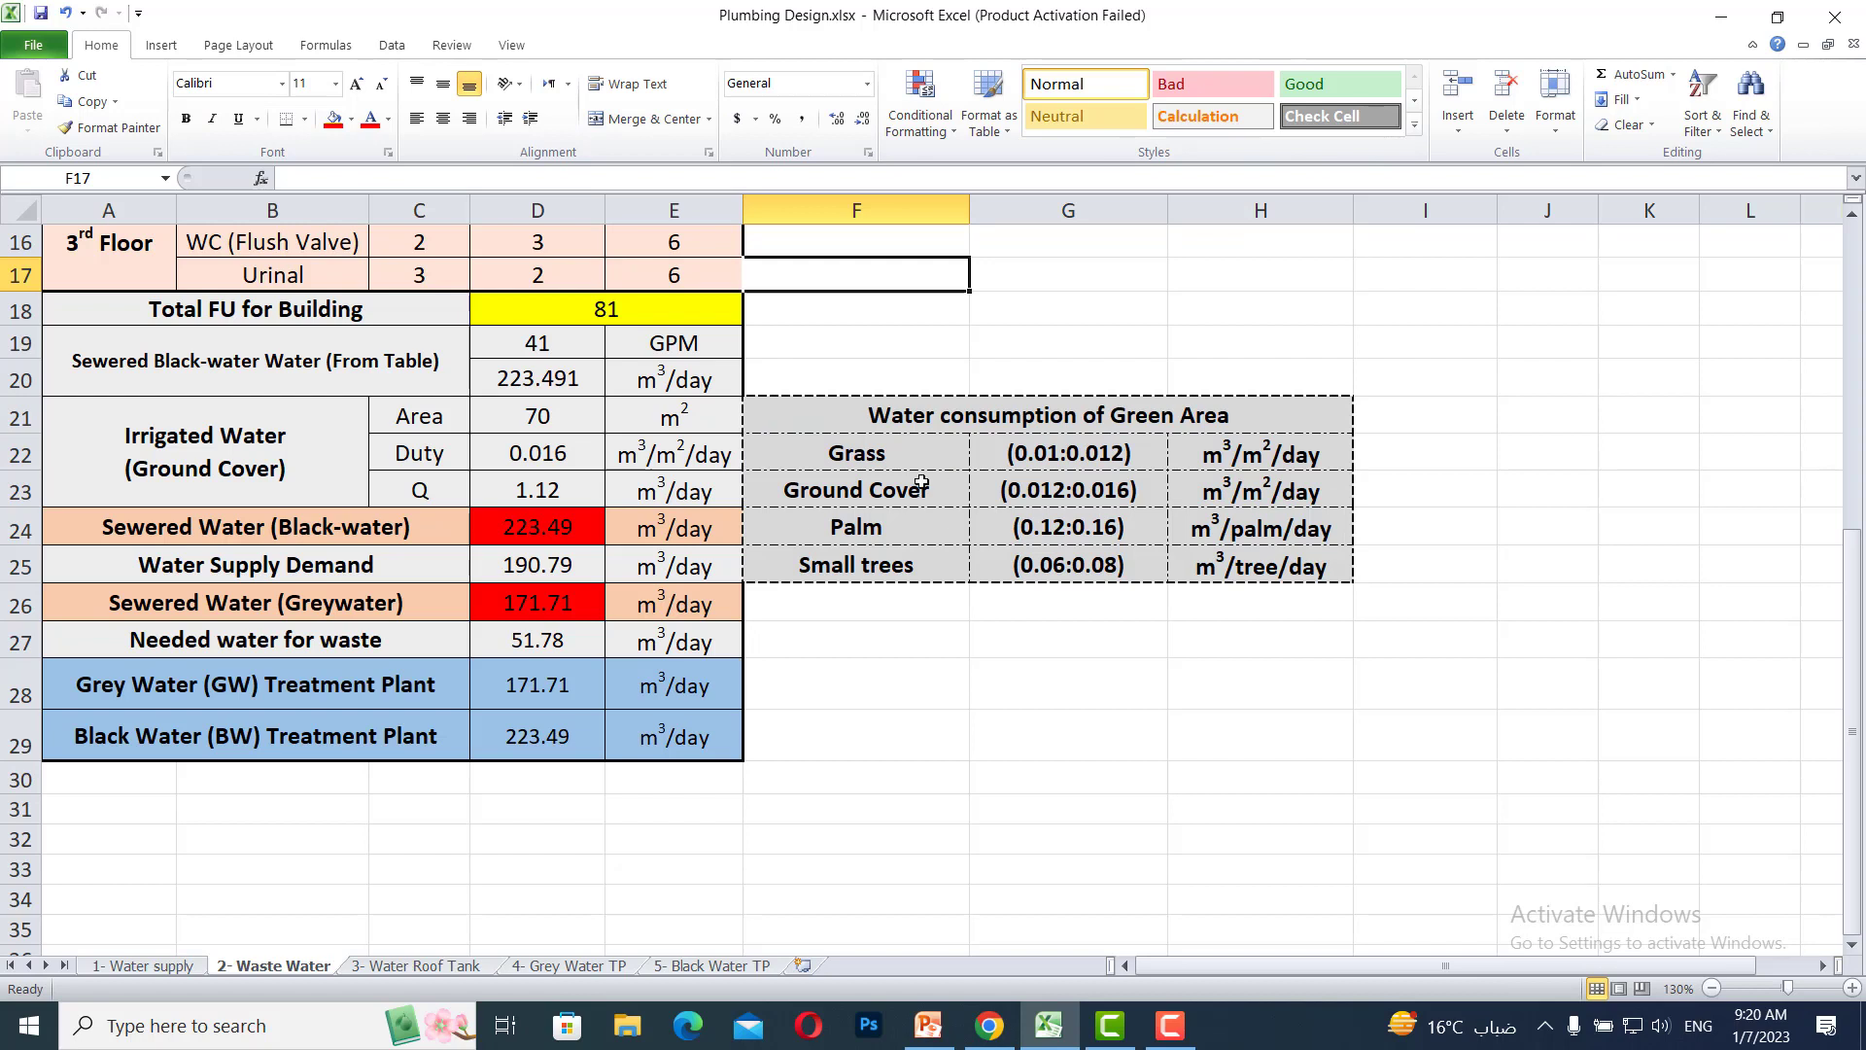
{"action": "left_click", "coordinate": [918, 455]}
{"action": "left_click", "coordinate": [937, 496]}
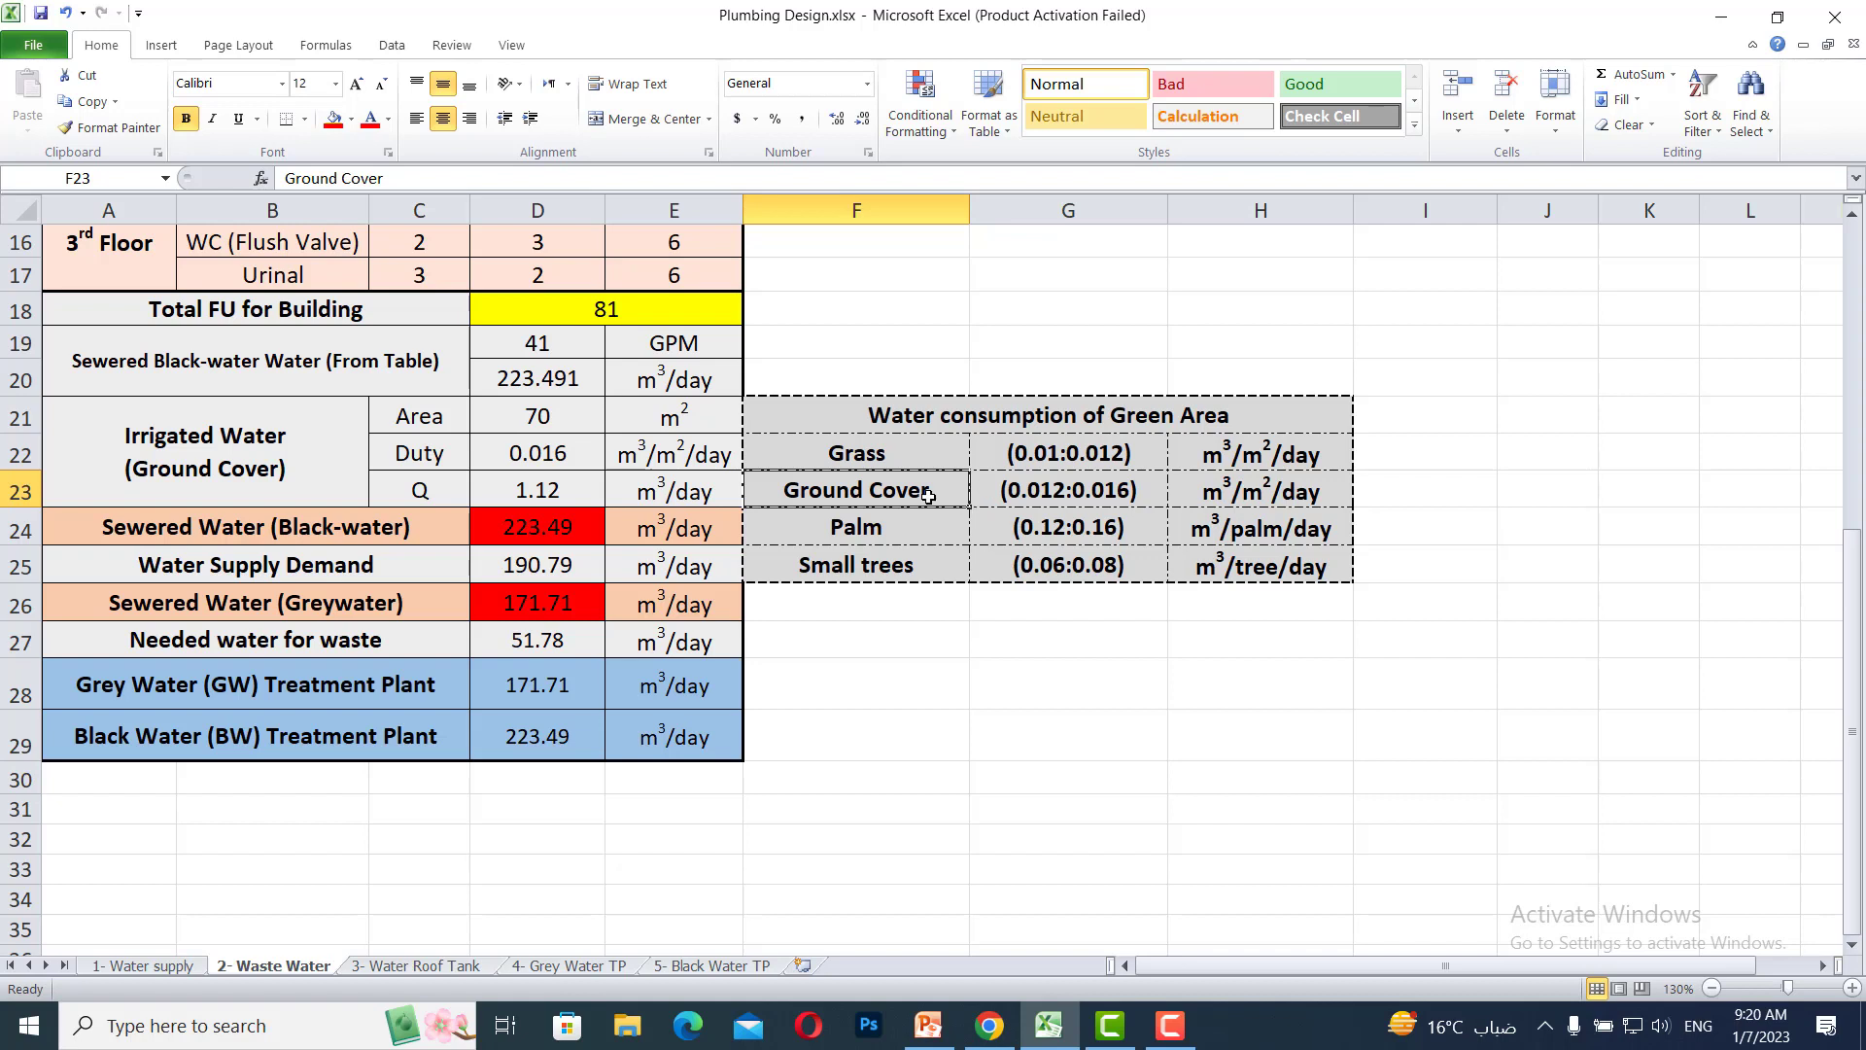
{"action": "left_click", "coordinate": [895, 530]}
{"action": "left_click", "coordinate": [904, 573]}
{"action": "left_click", "coordinate": [930, 524]}
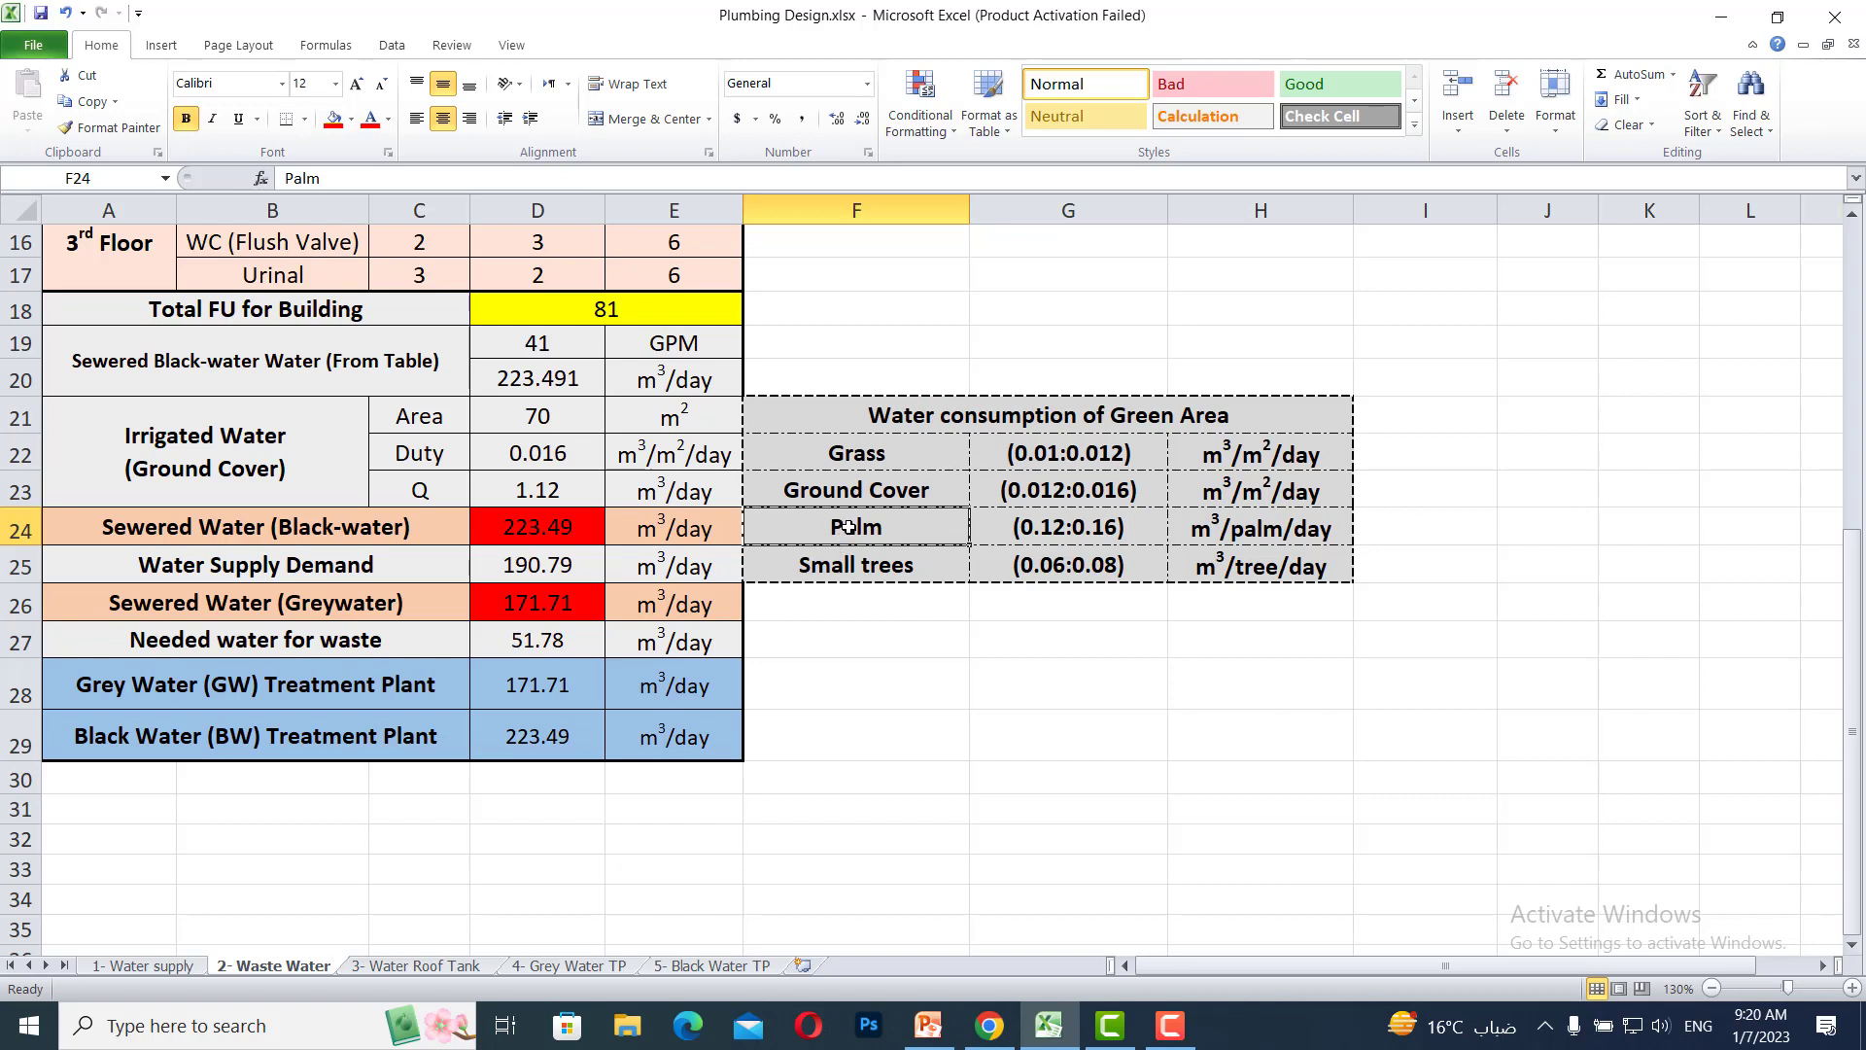
{"action": "left_click", "coordinate": [911, 500]}
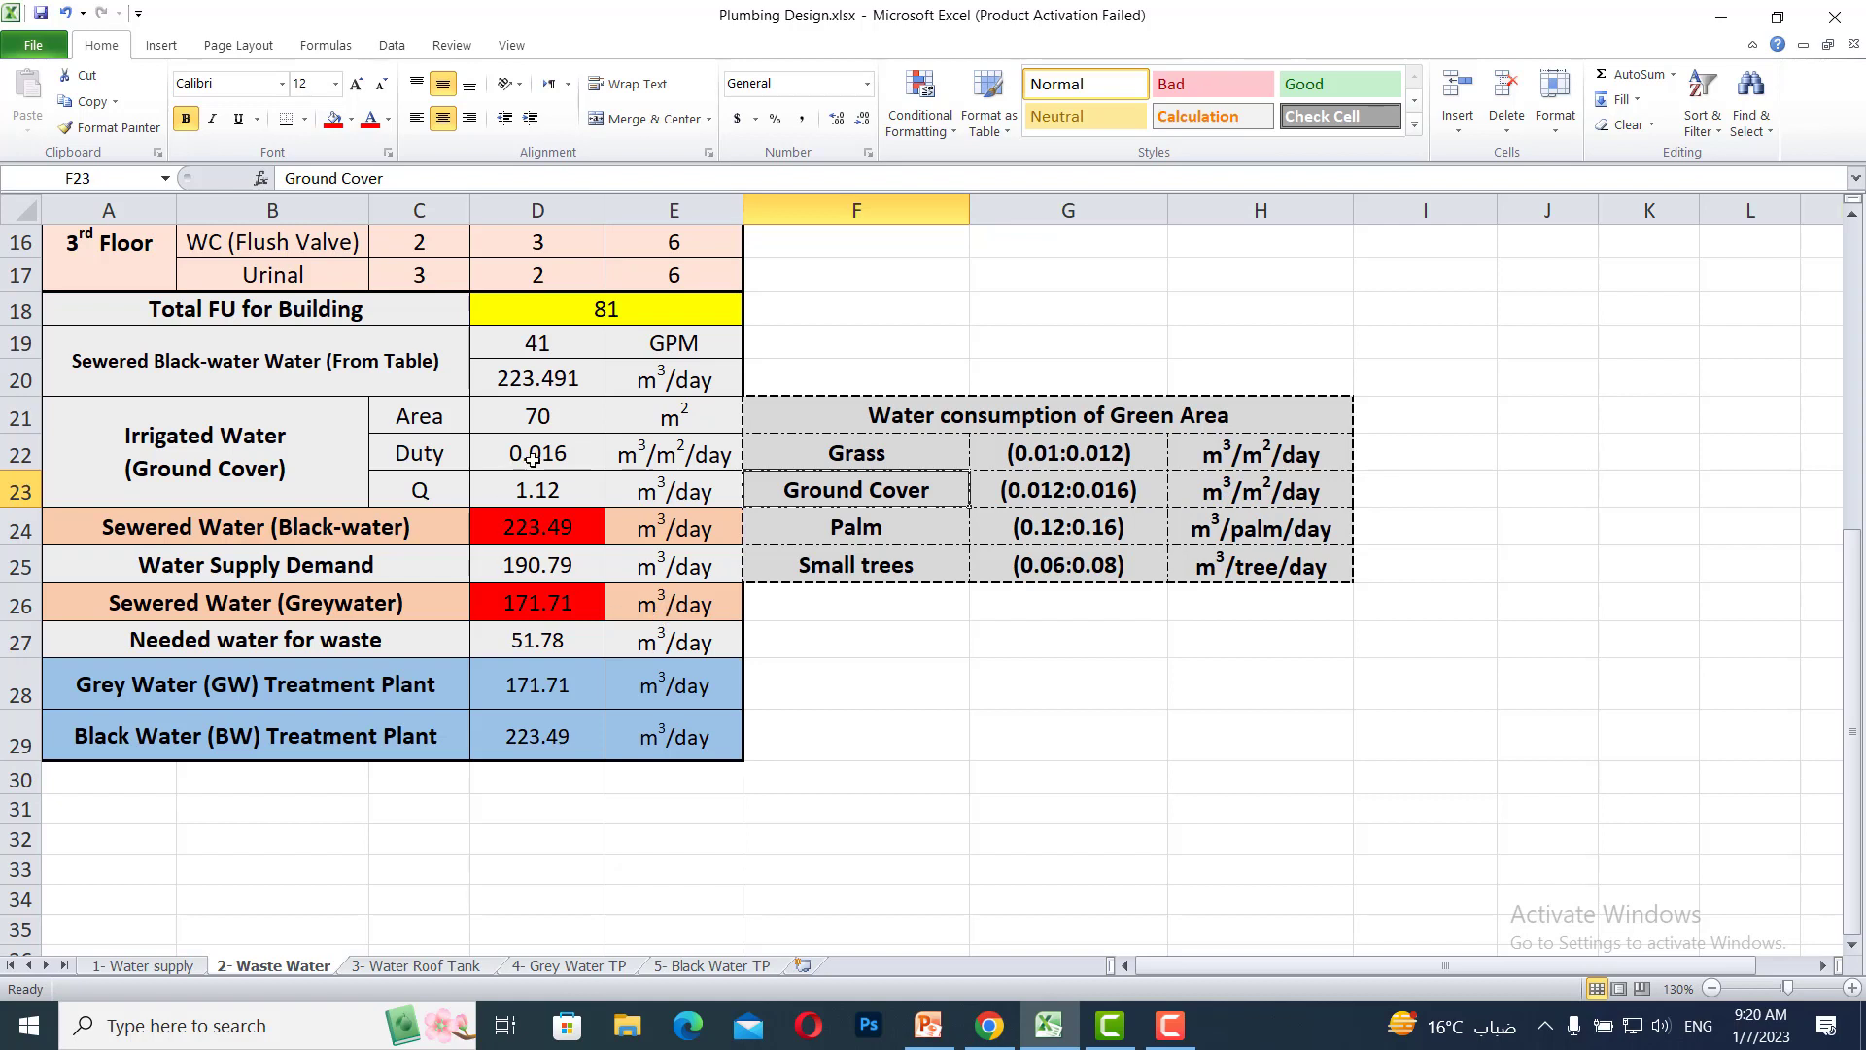
Set the irrigated ground cover area in D21 to 100 m²
{"action": "left_click", "coordinate": [560, 418]}
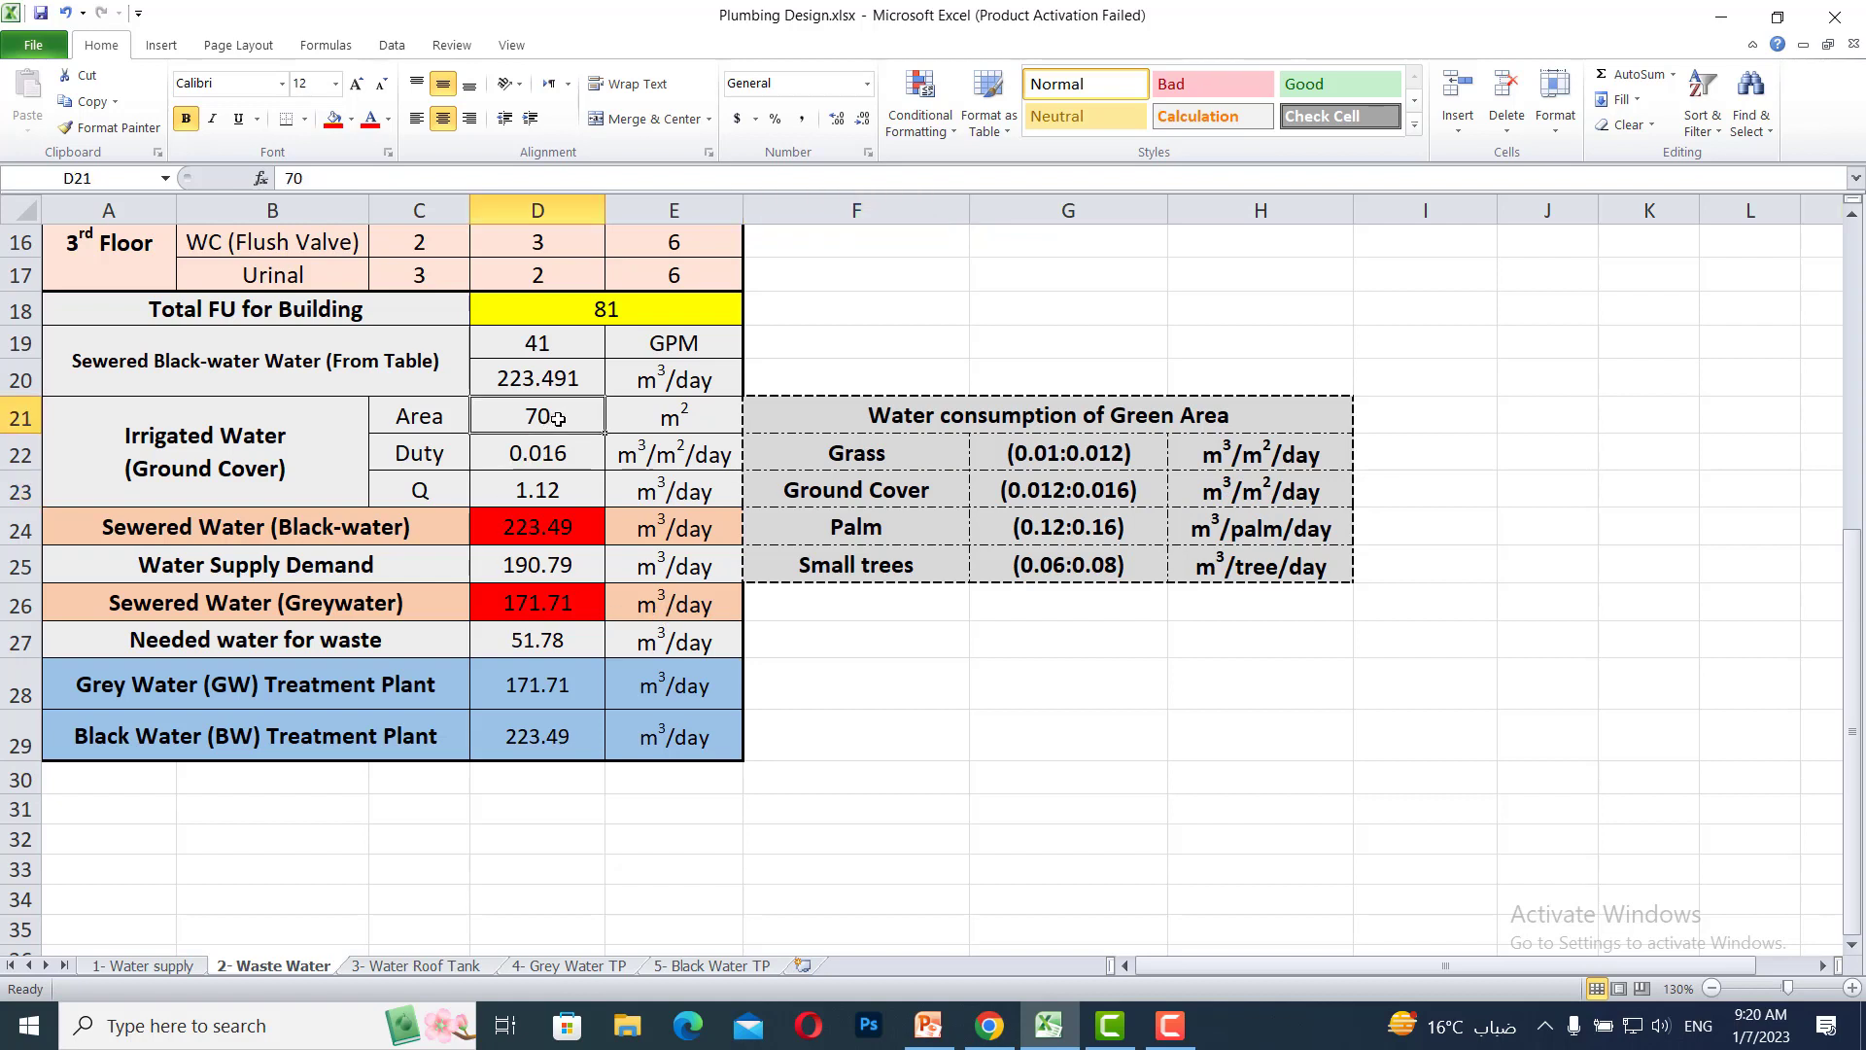
{"action": "type", "text": "100"}
{"action": "key", "text": "Return"}
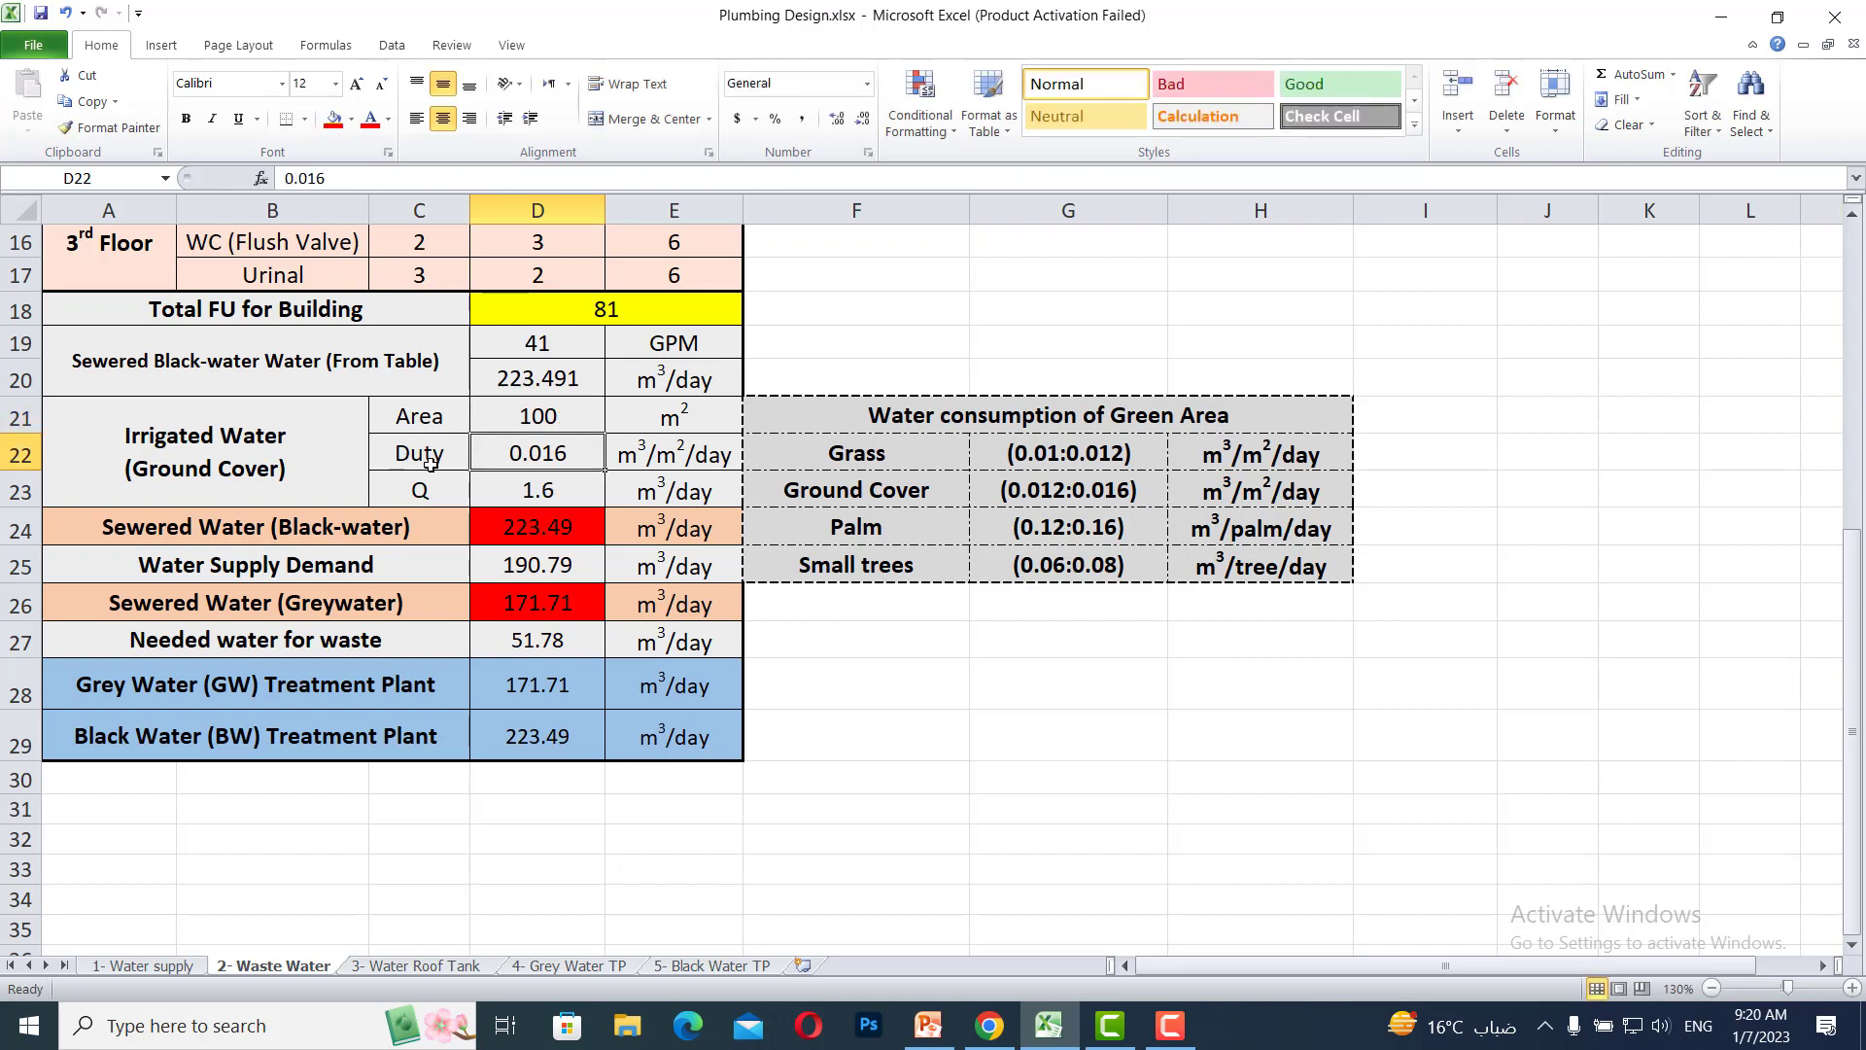
Fill the Ground Cover consumption range in G23 with red
{"action": "left_click", "coordinate": [858, 489]}
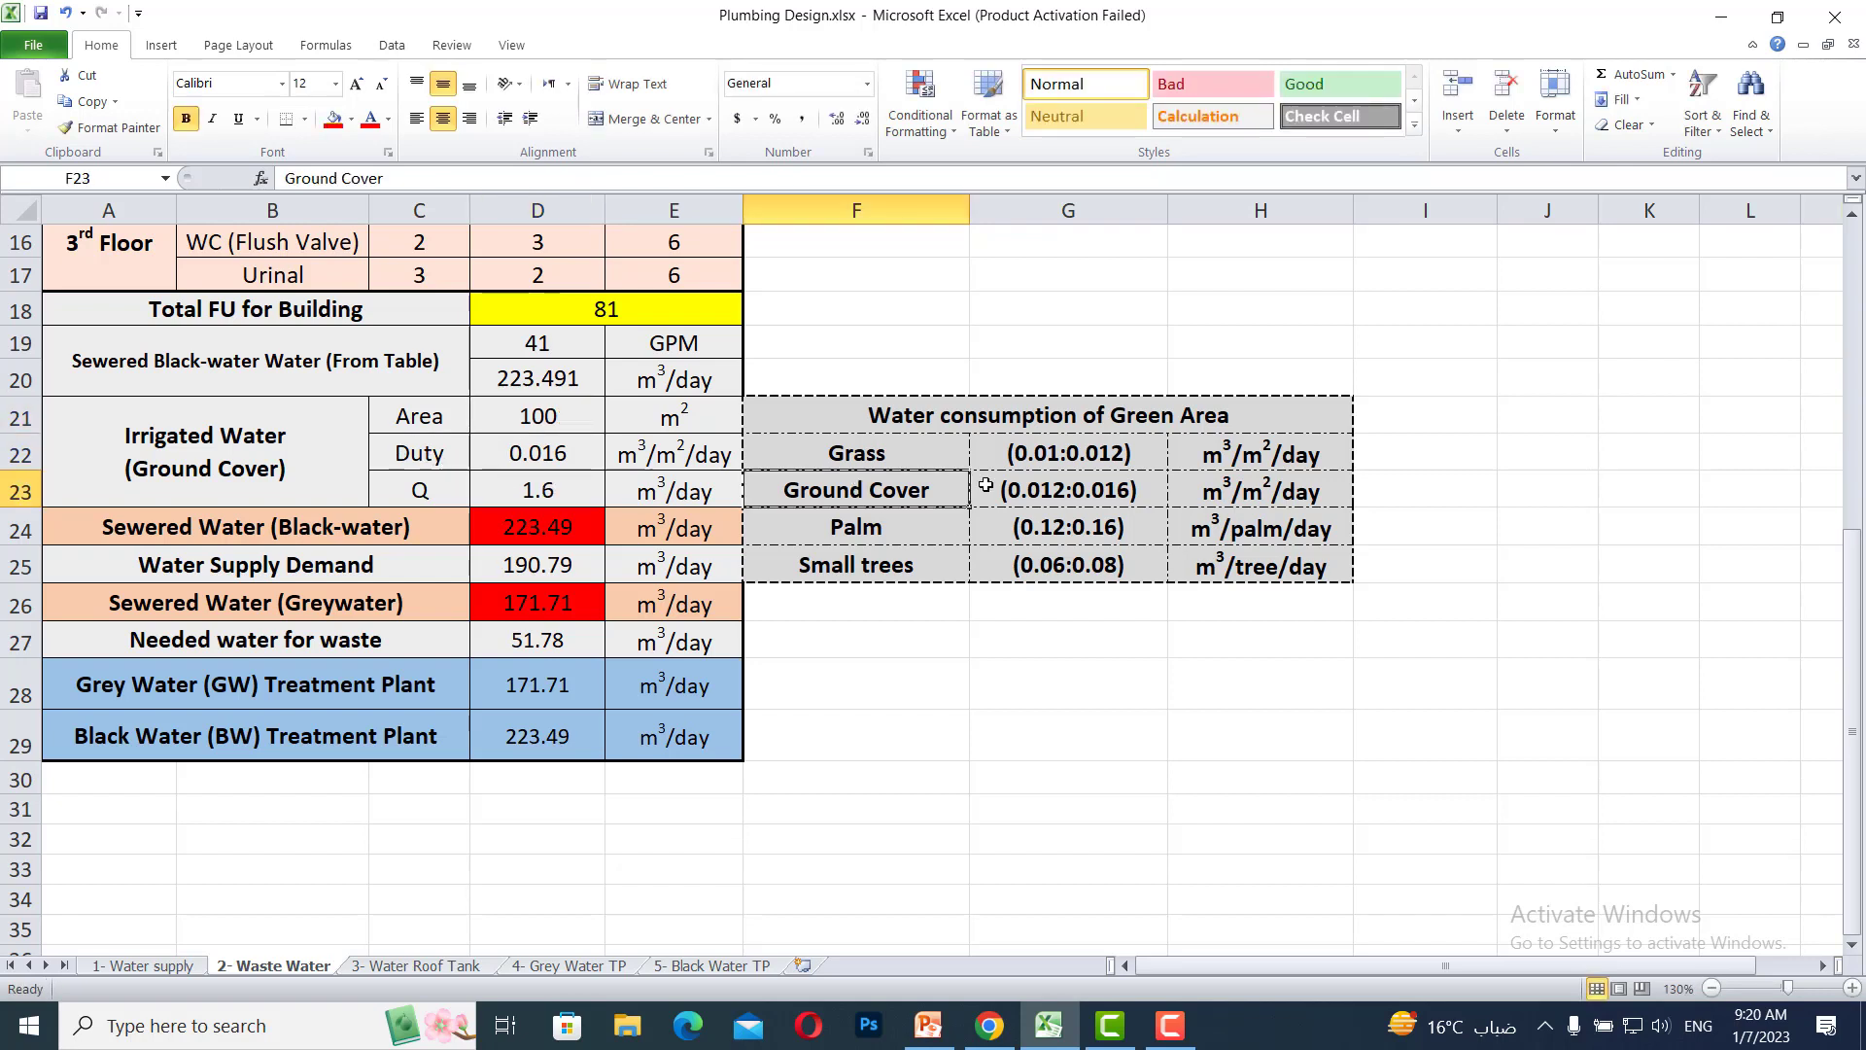
{"action": "left_click", "coordinate": [1098, 490]}
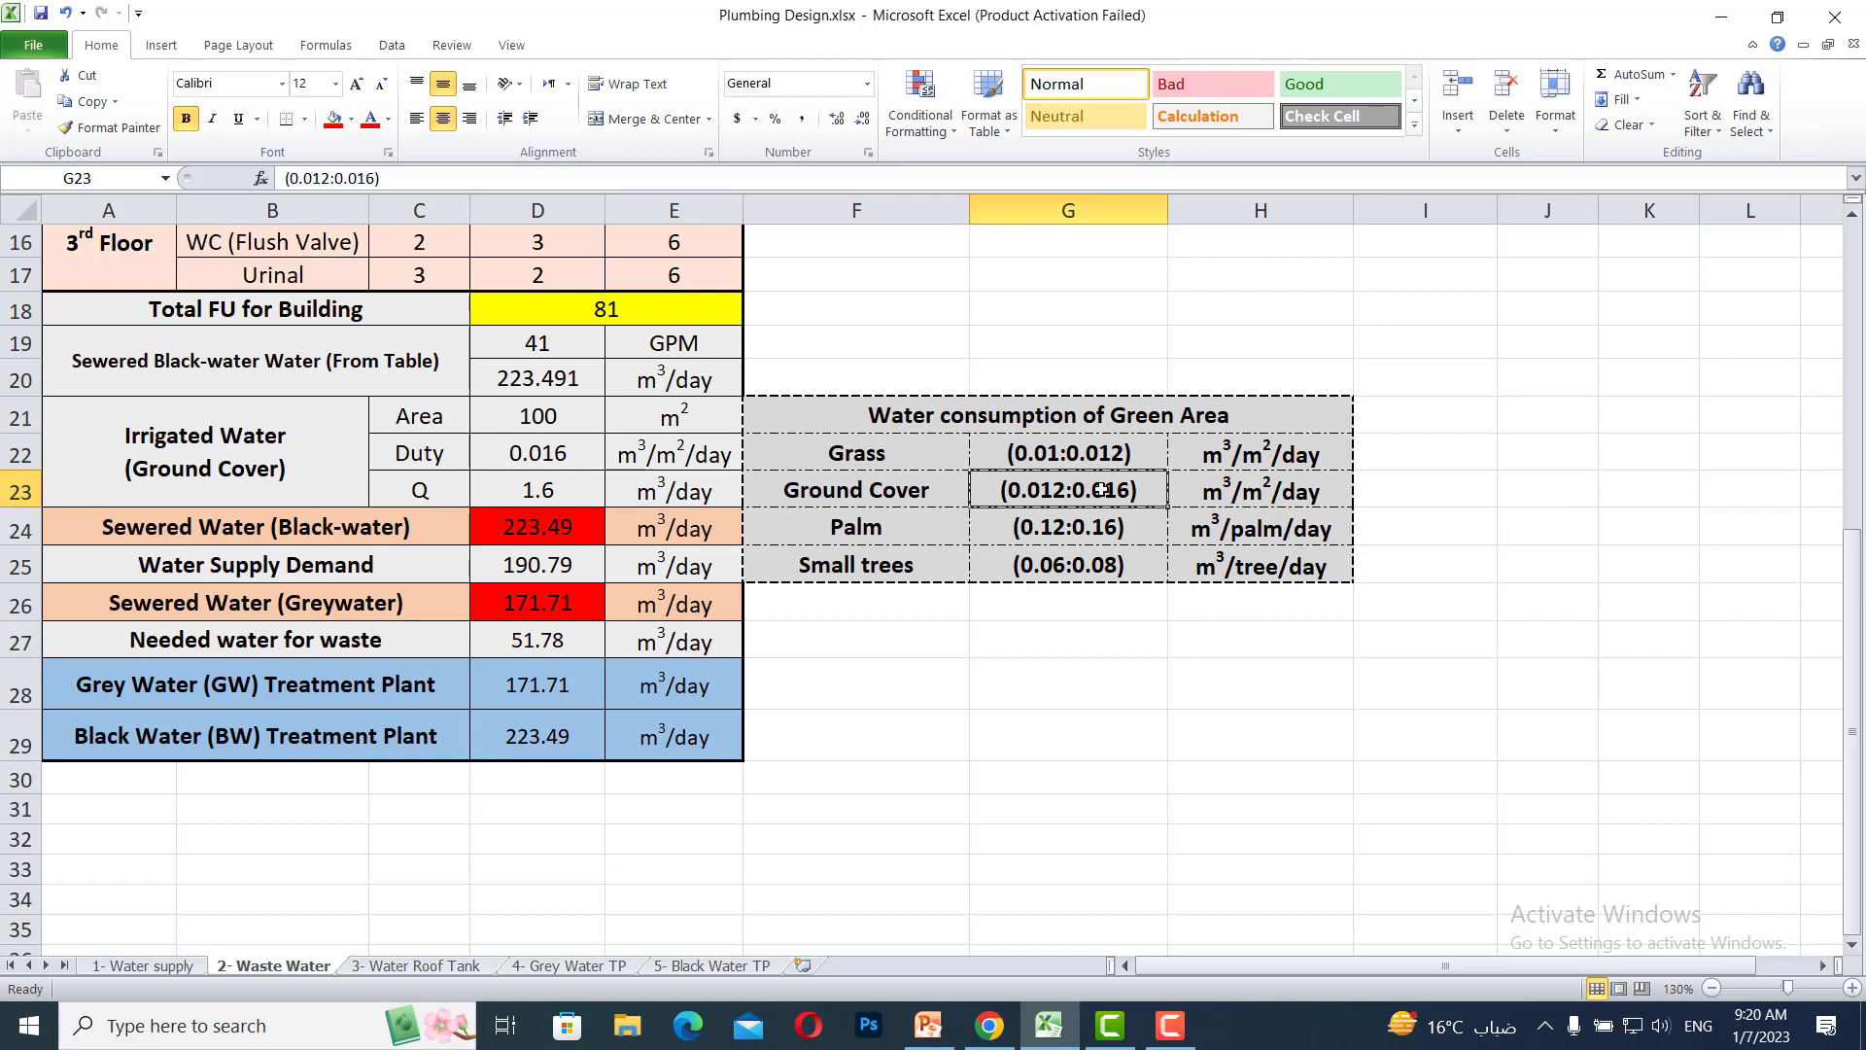
{"action": "left_click", "coordinate": [333, 118]}
{"action": "left_click", "coordinate": [1188, 647]}
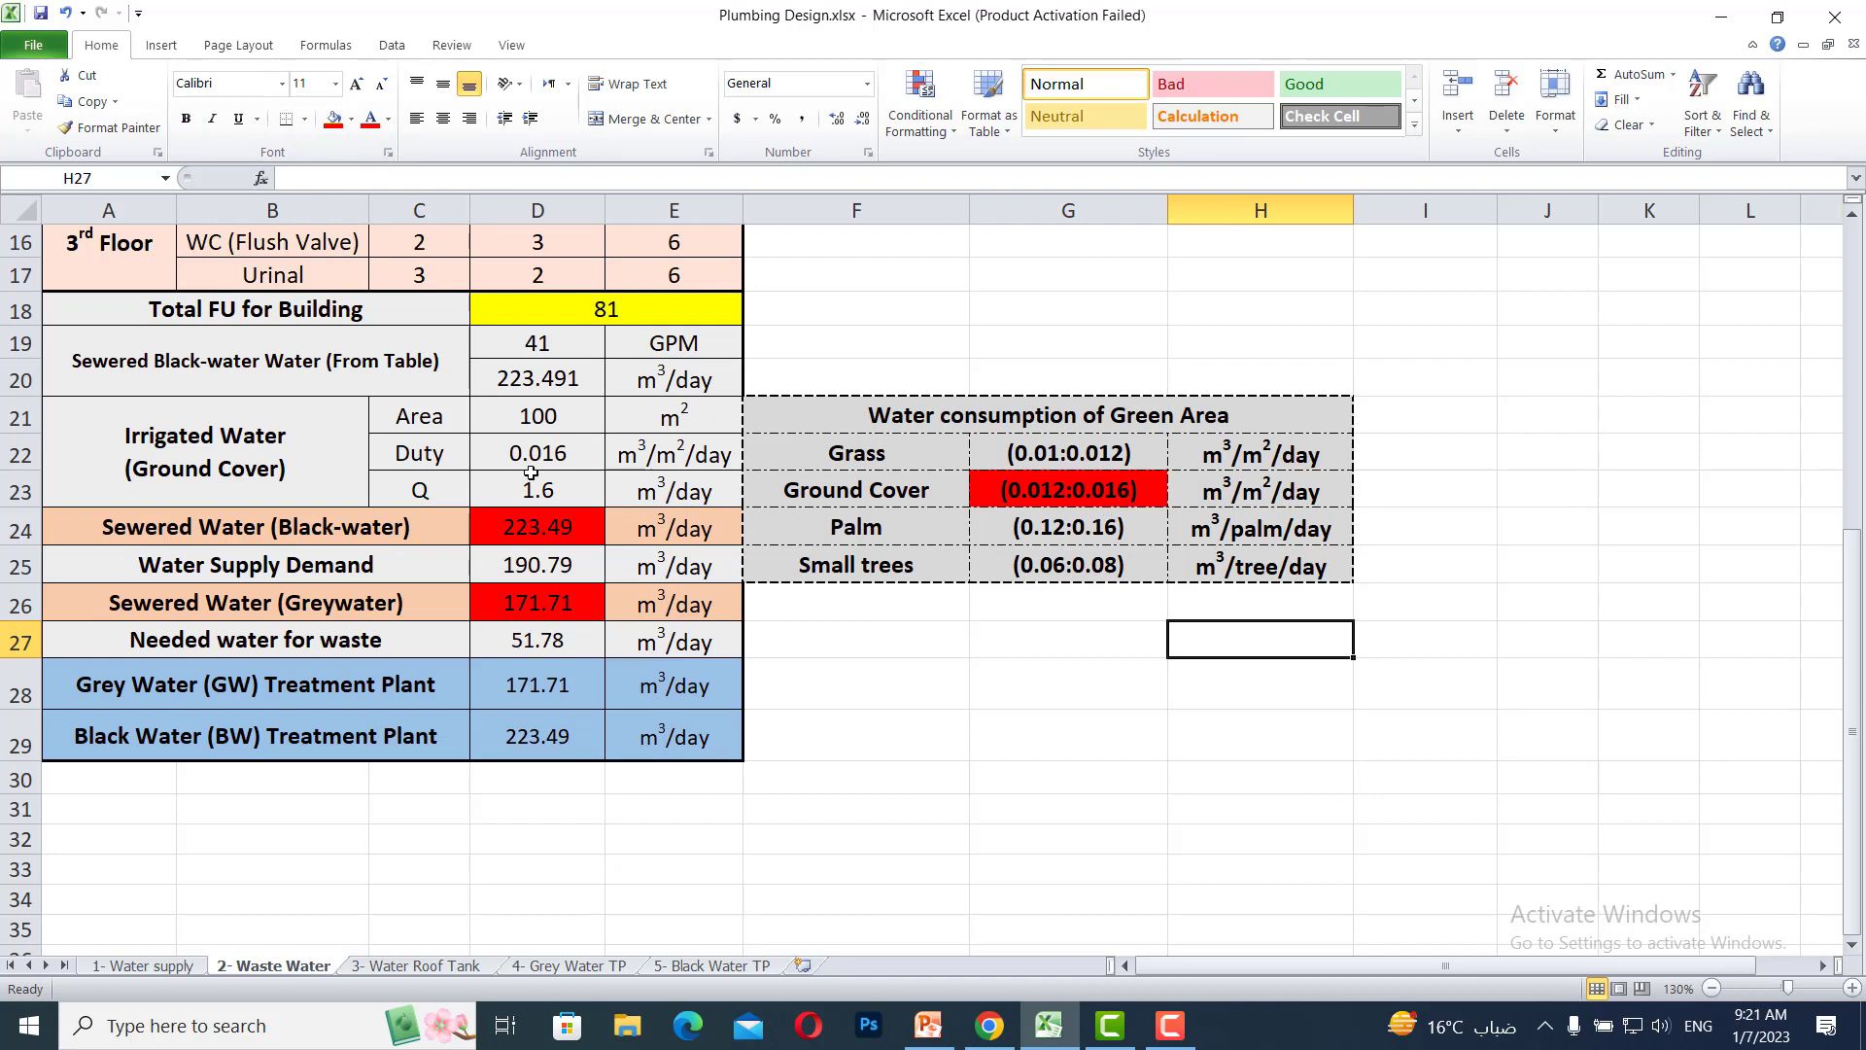
Check the irrigation duty and Q formula, and fill the irrigated water Q value in D23 with light blue
{"action": "left_click", "coordinate": [564, 460]}
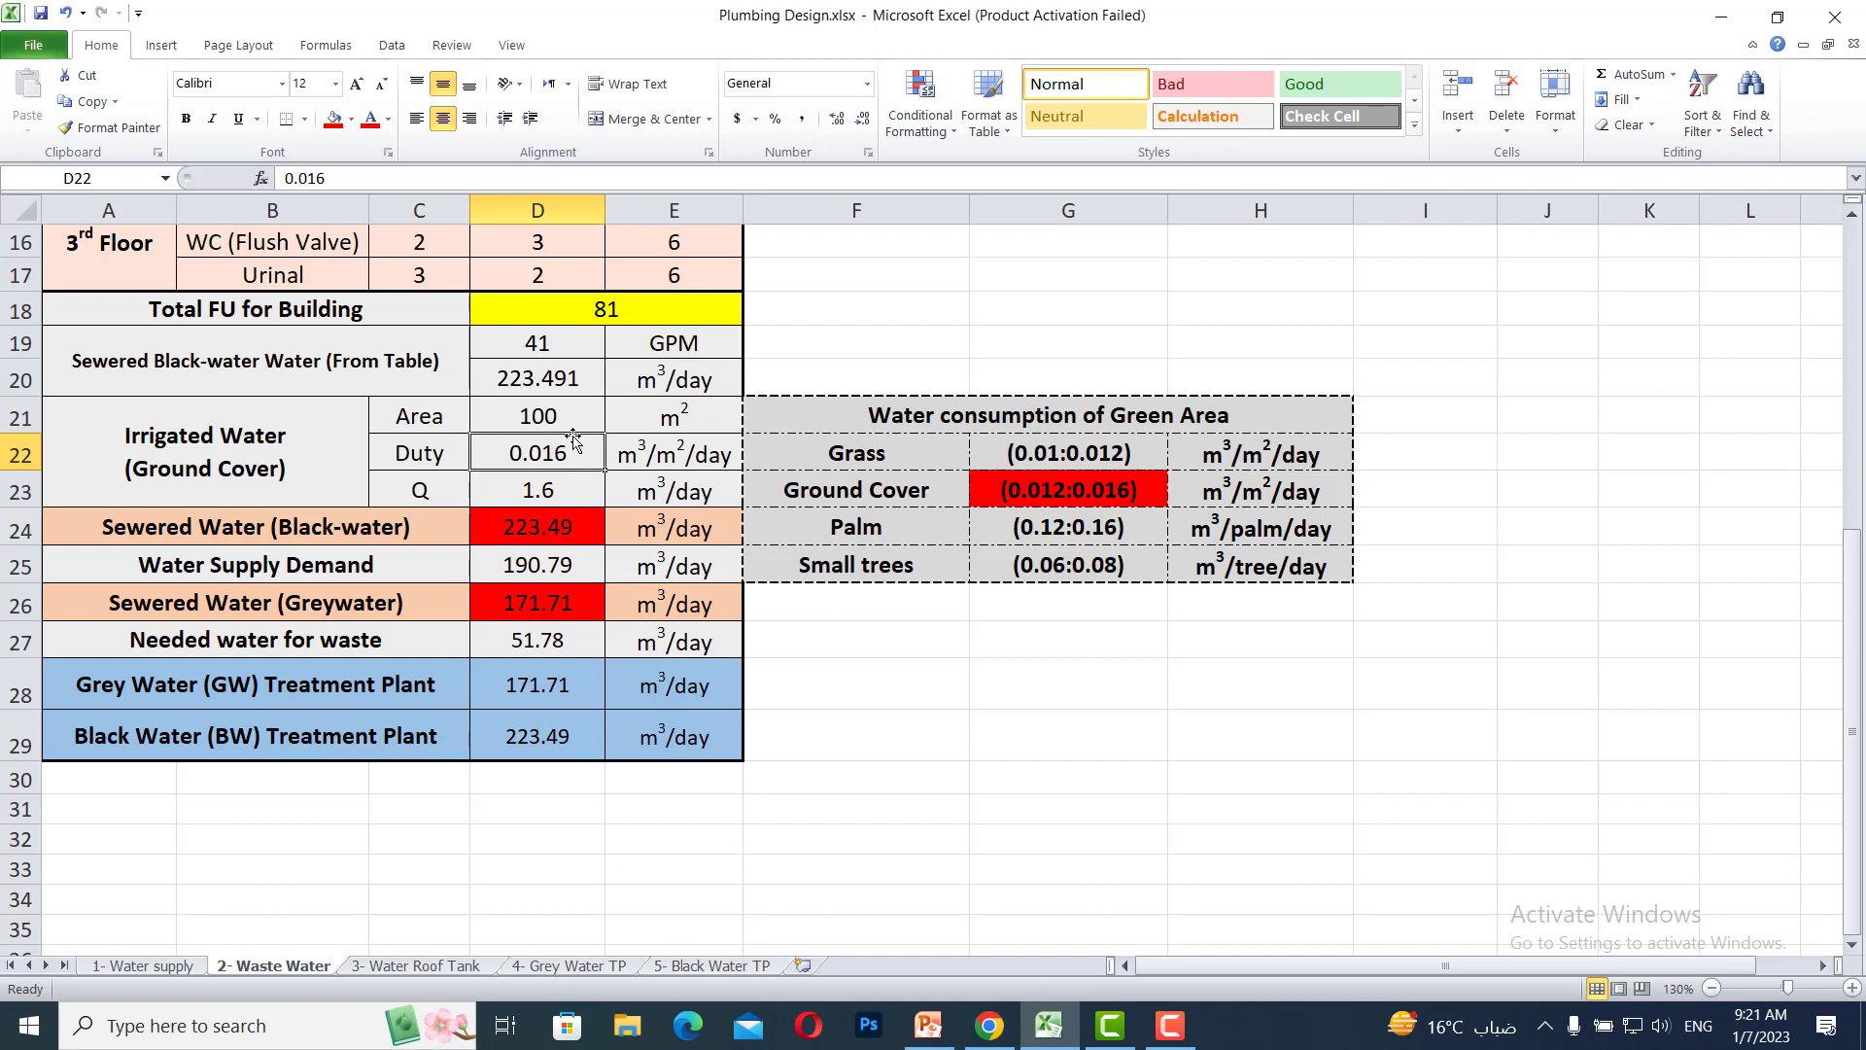
{"action": "left_click", "coordinate": [569, 489]}
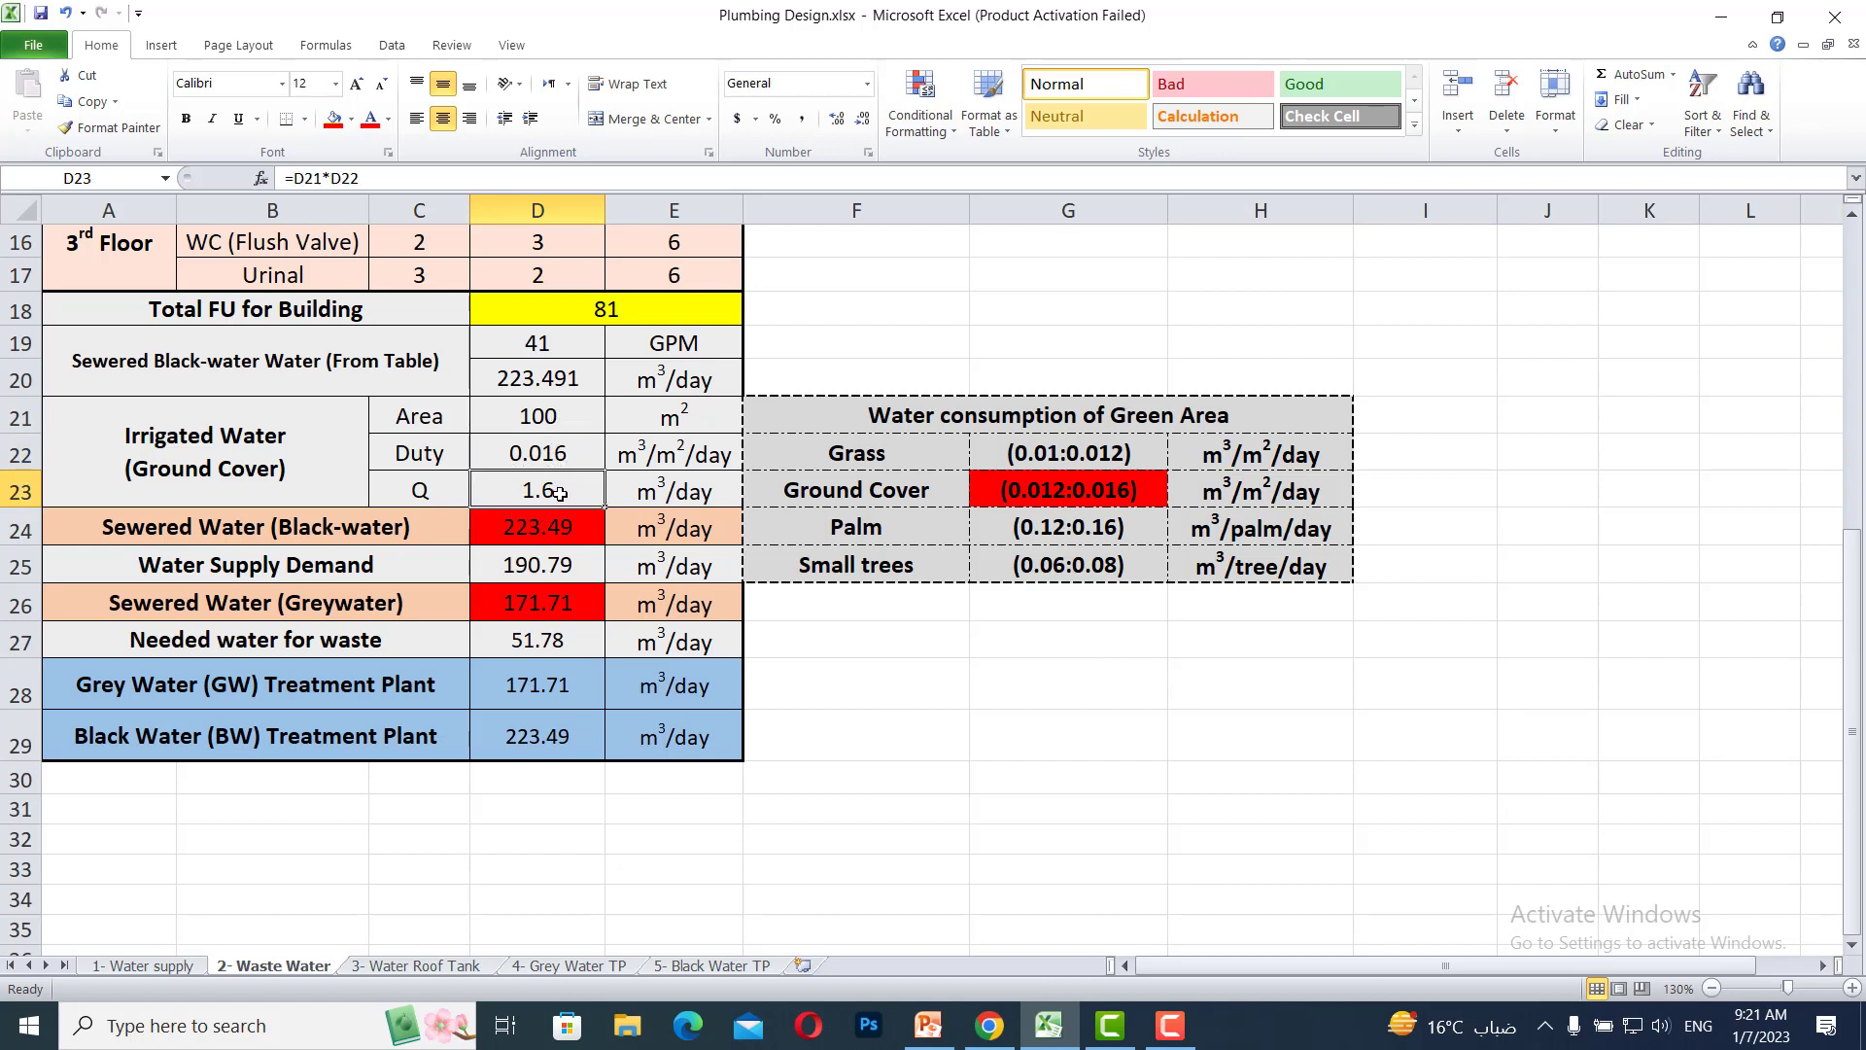
{"action": "left_click", "coordinate": [351, 119]}
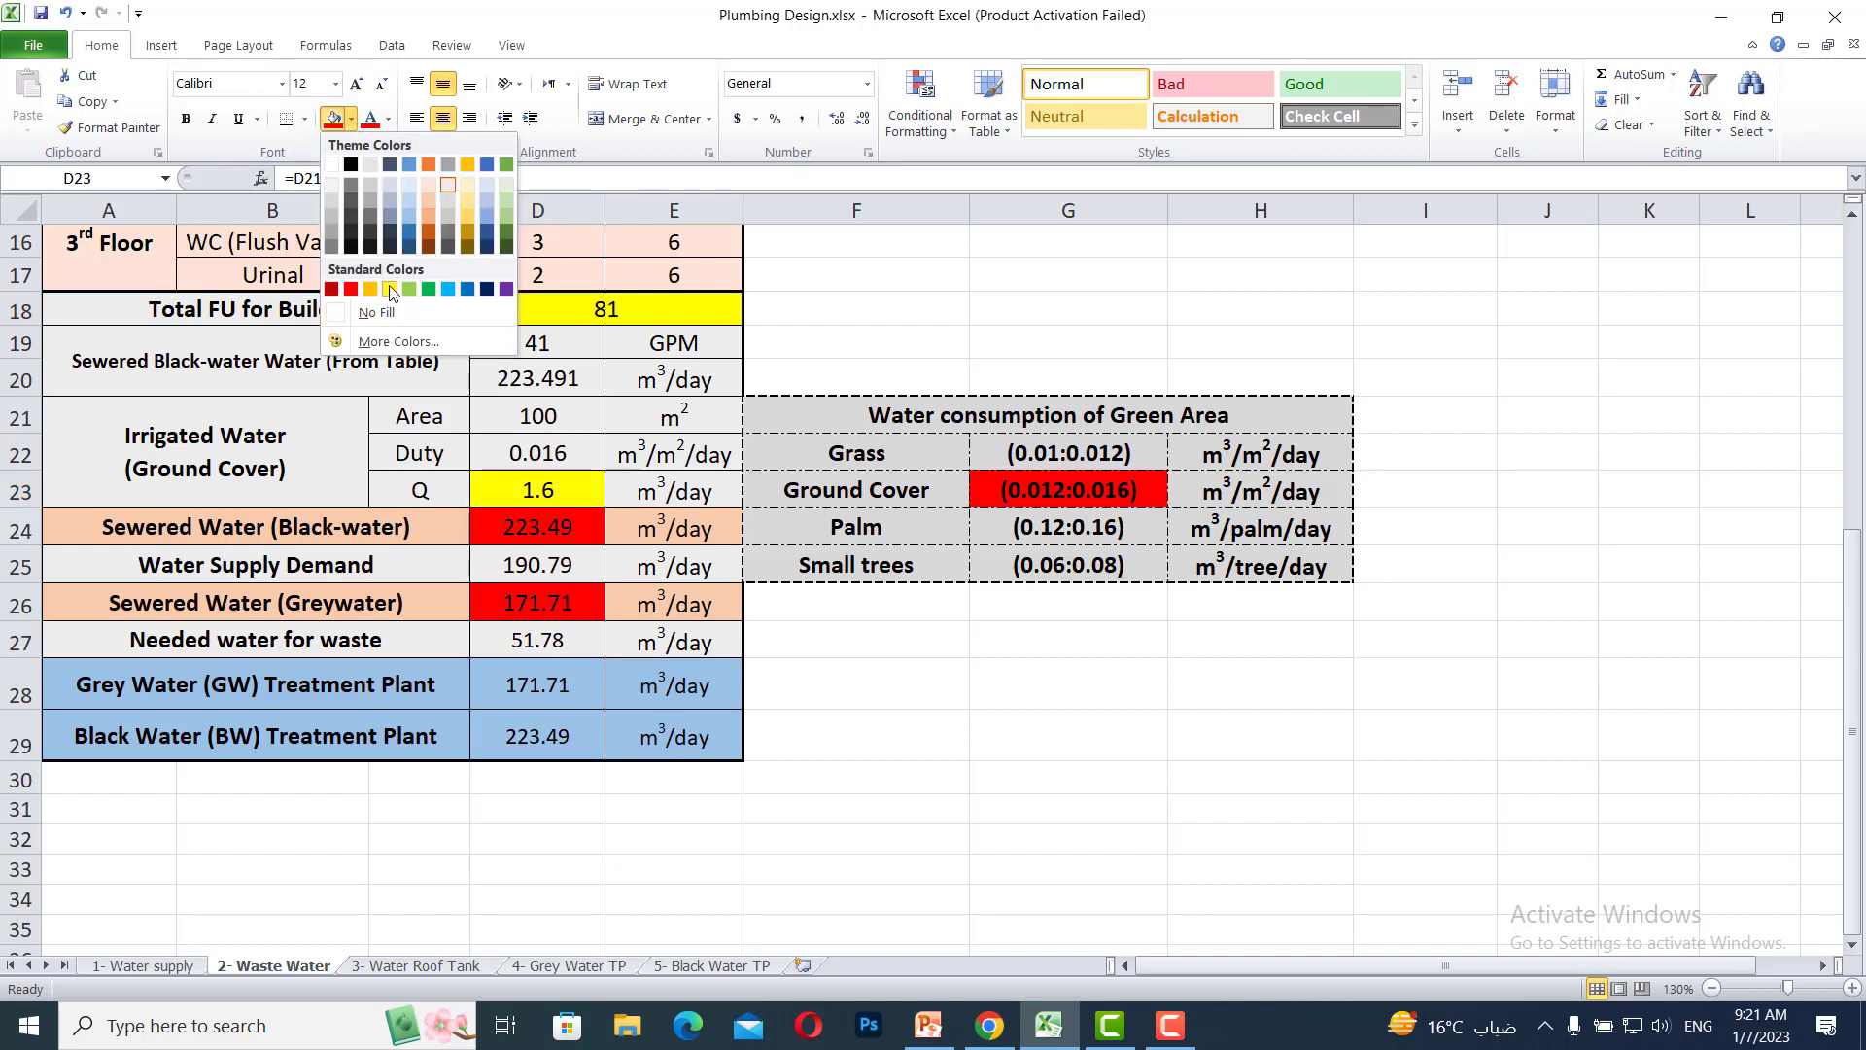
{"action": "left_click", "coordinate": [449, 290]}
{"action": "left_click", "coordinate": [1263, 778]}
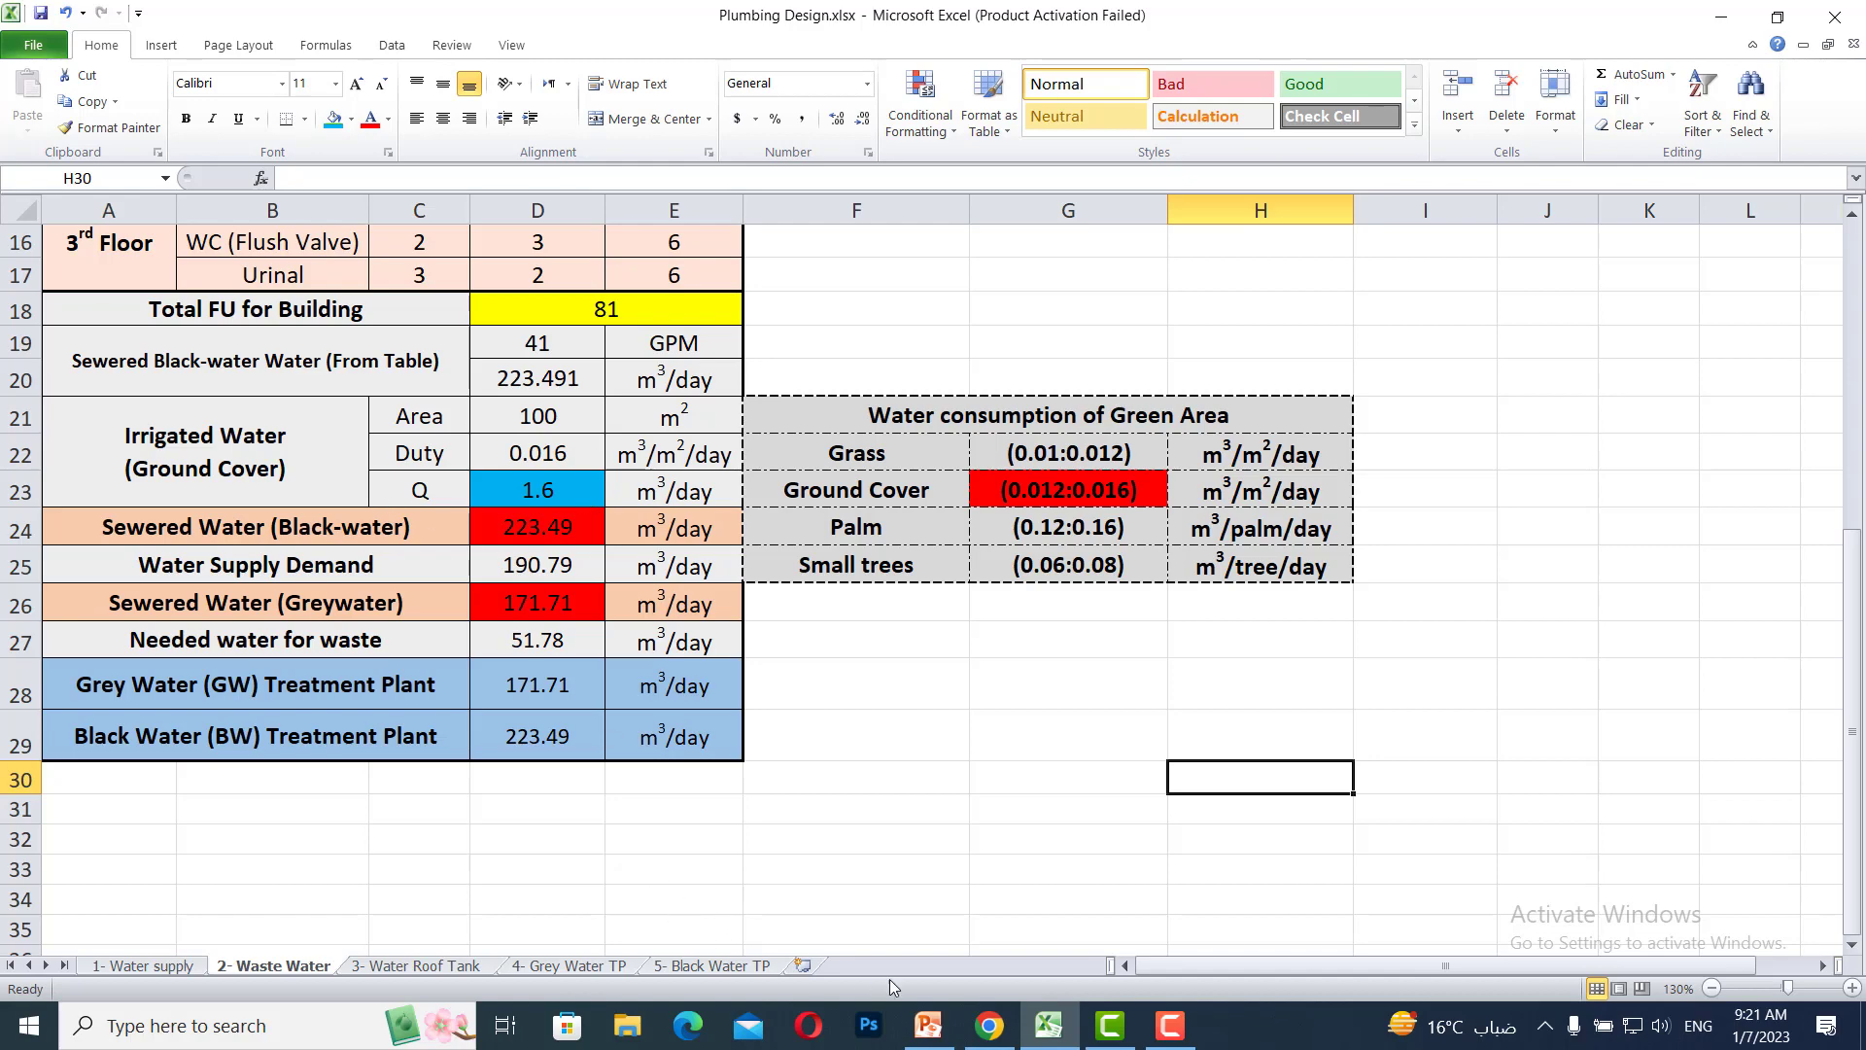
Compare the green-area branch of PowerPoint slide 22 with the black-water and greywater values in the Excel Waste Water sheet
{"action": "left_click", "coordinate": [929, 1026]}
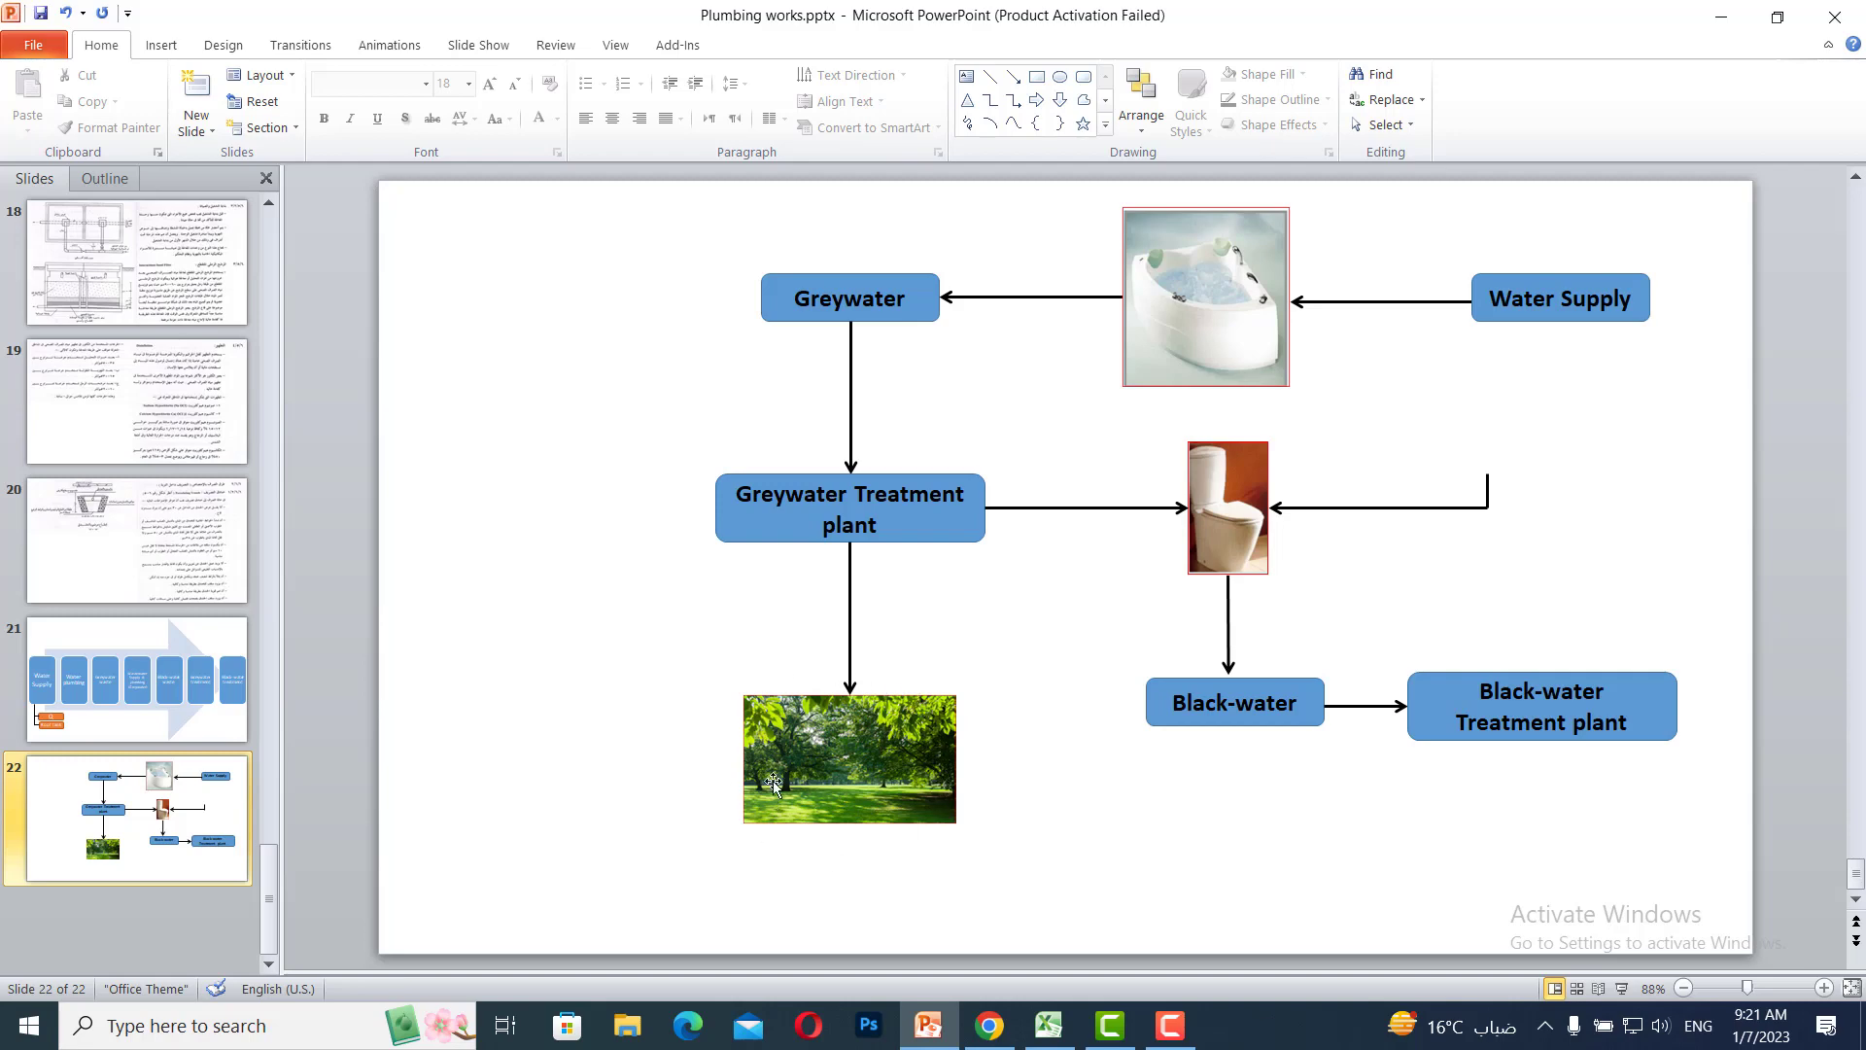
{"action": "left_click", "coordinate": [1048, 1029]}
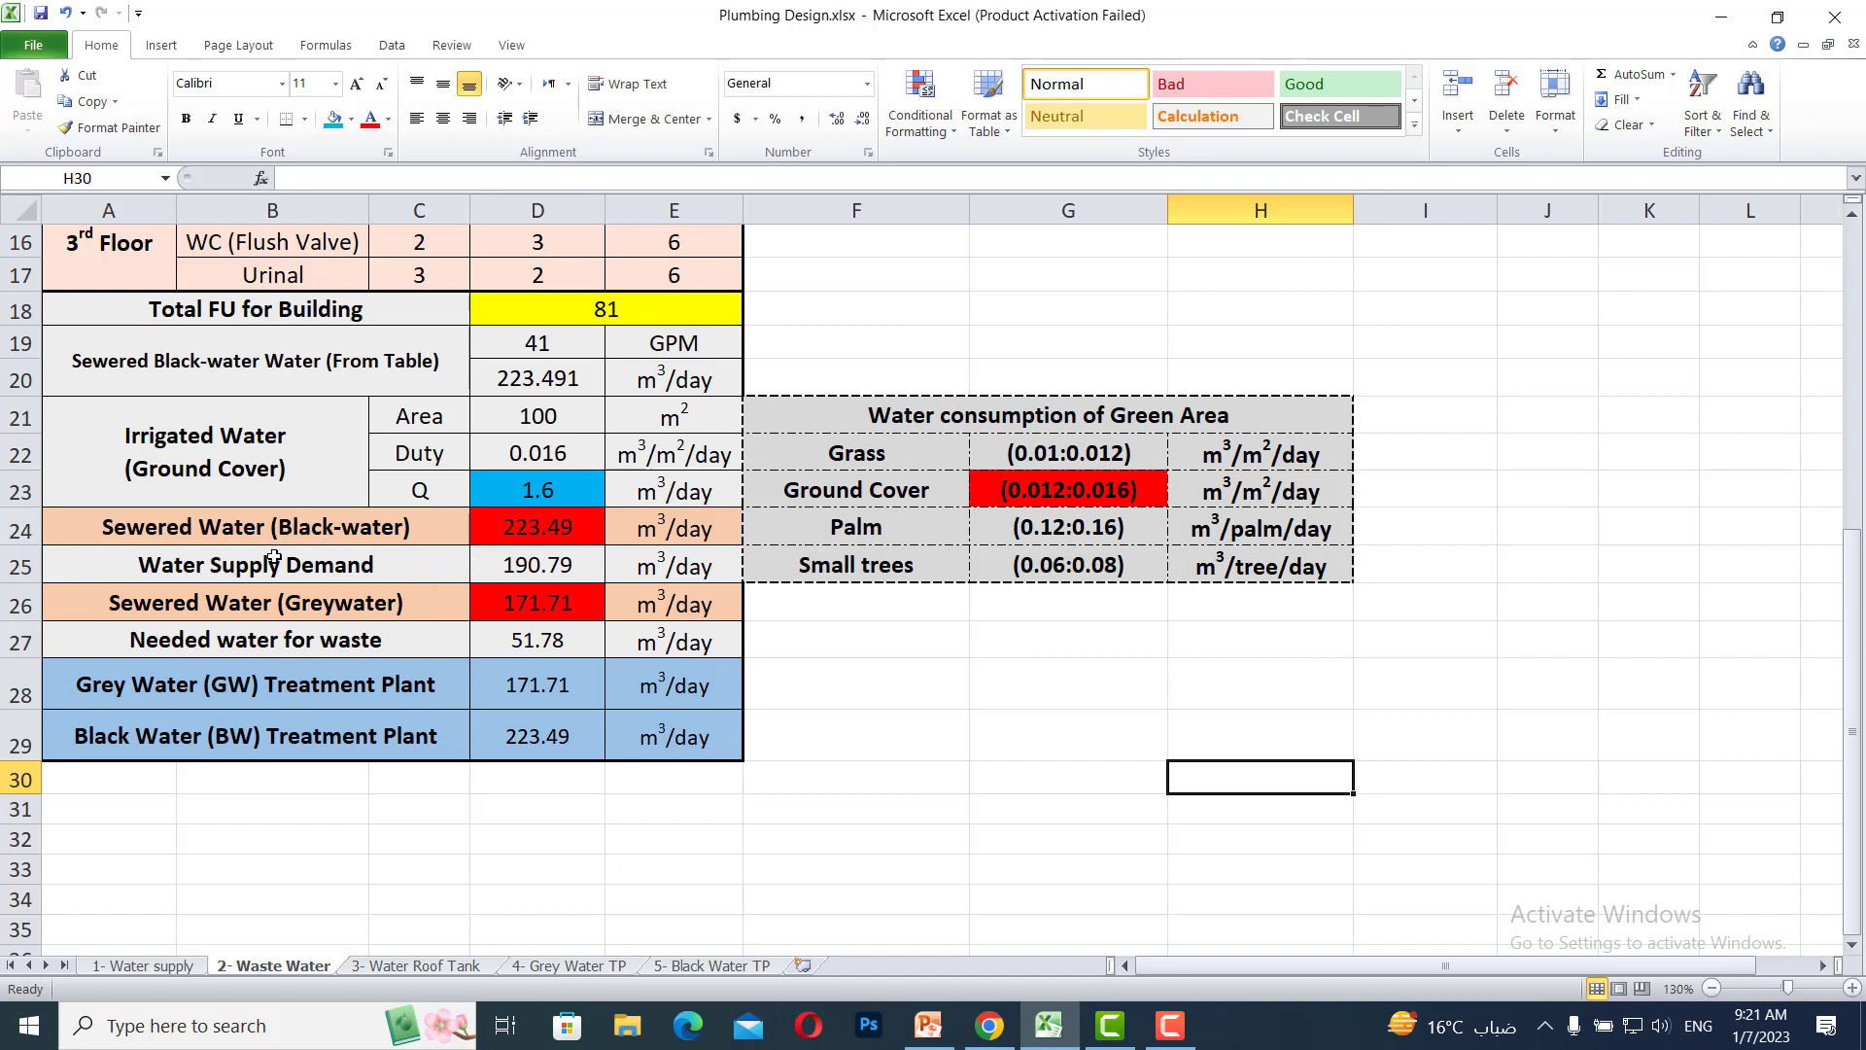
{"action": "left_click", "coordinate": [497, 534]}
{"action": "left_click", "coordinate": [491, 603]}
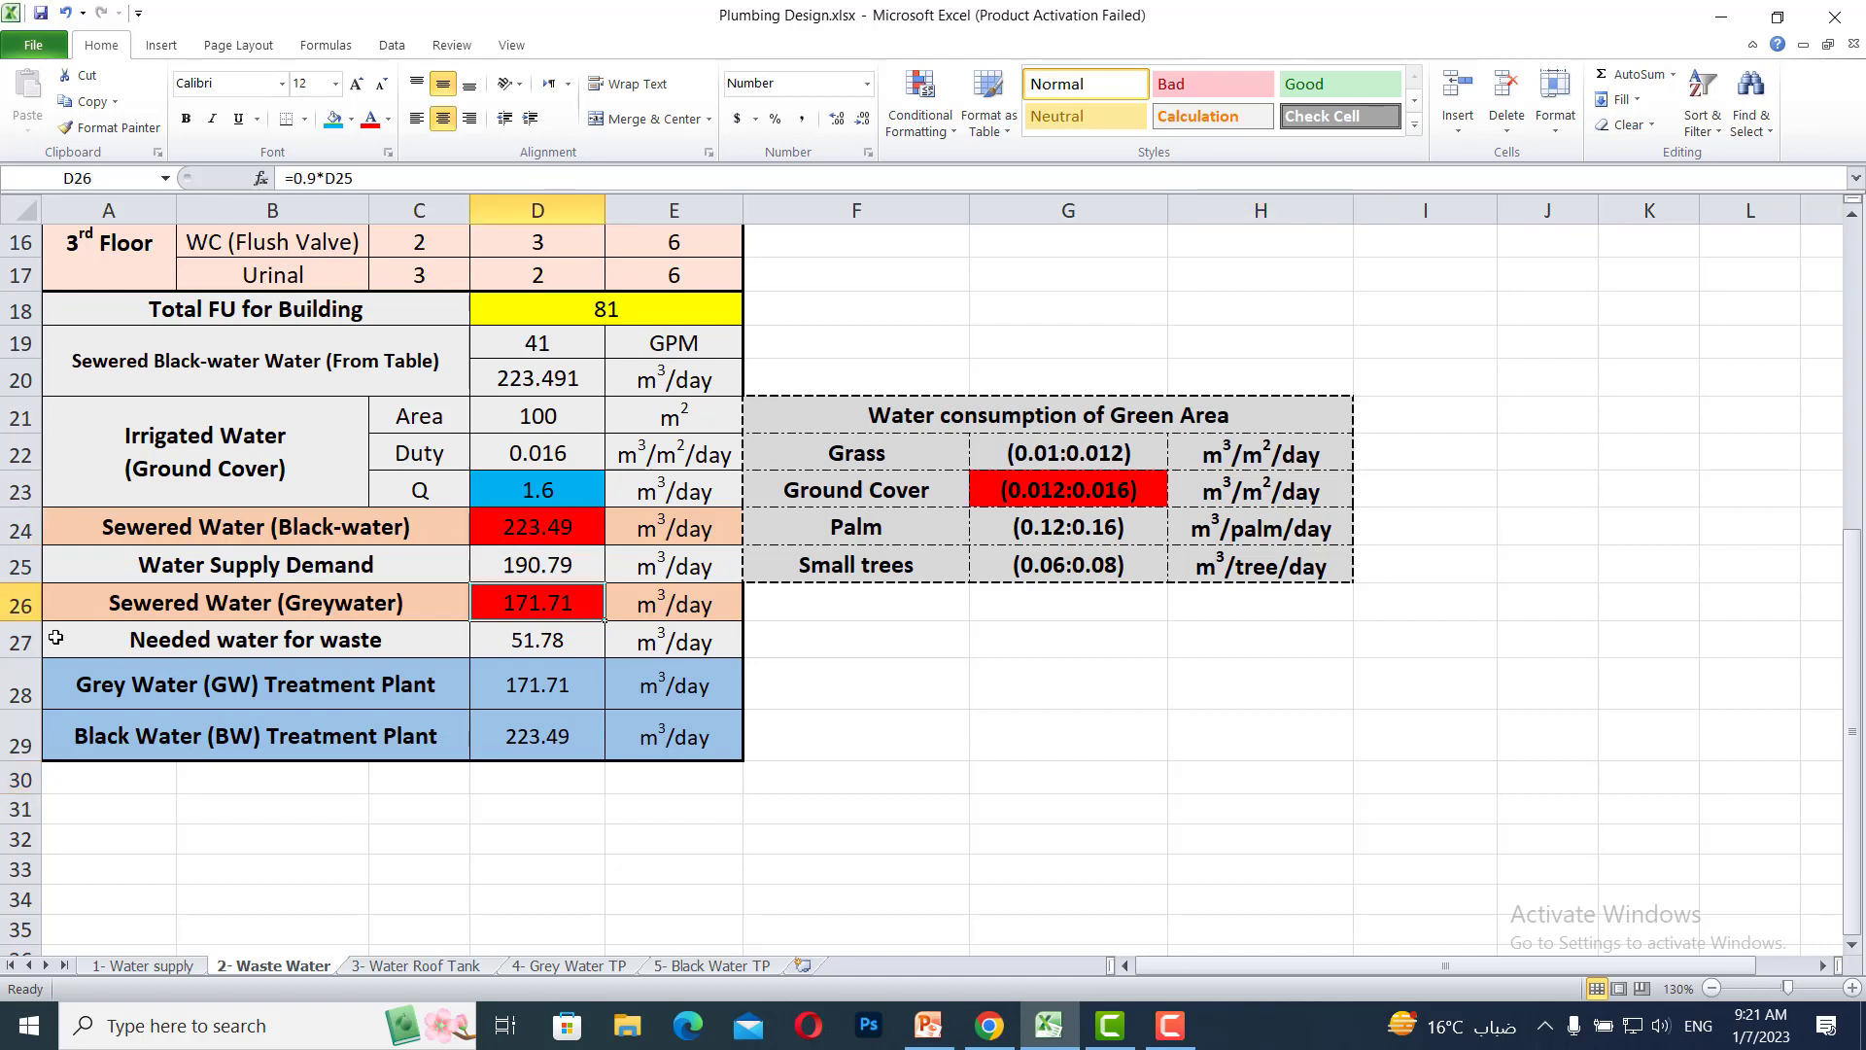
Insert a row above "Needed water for waste" and merge A27:C27 into one label cell
{"action": "left_click", "coordinate": [14, 643]}
{"action": "right_click", "coordinate": [13, 643]}
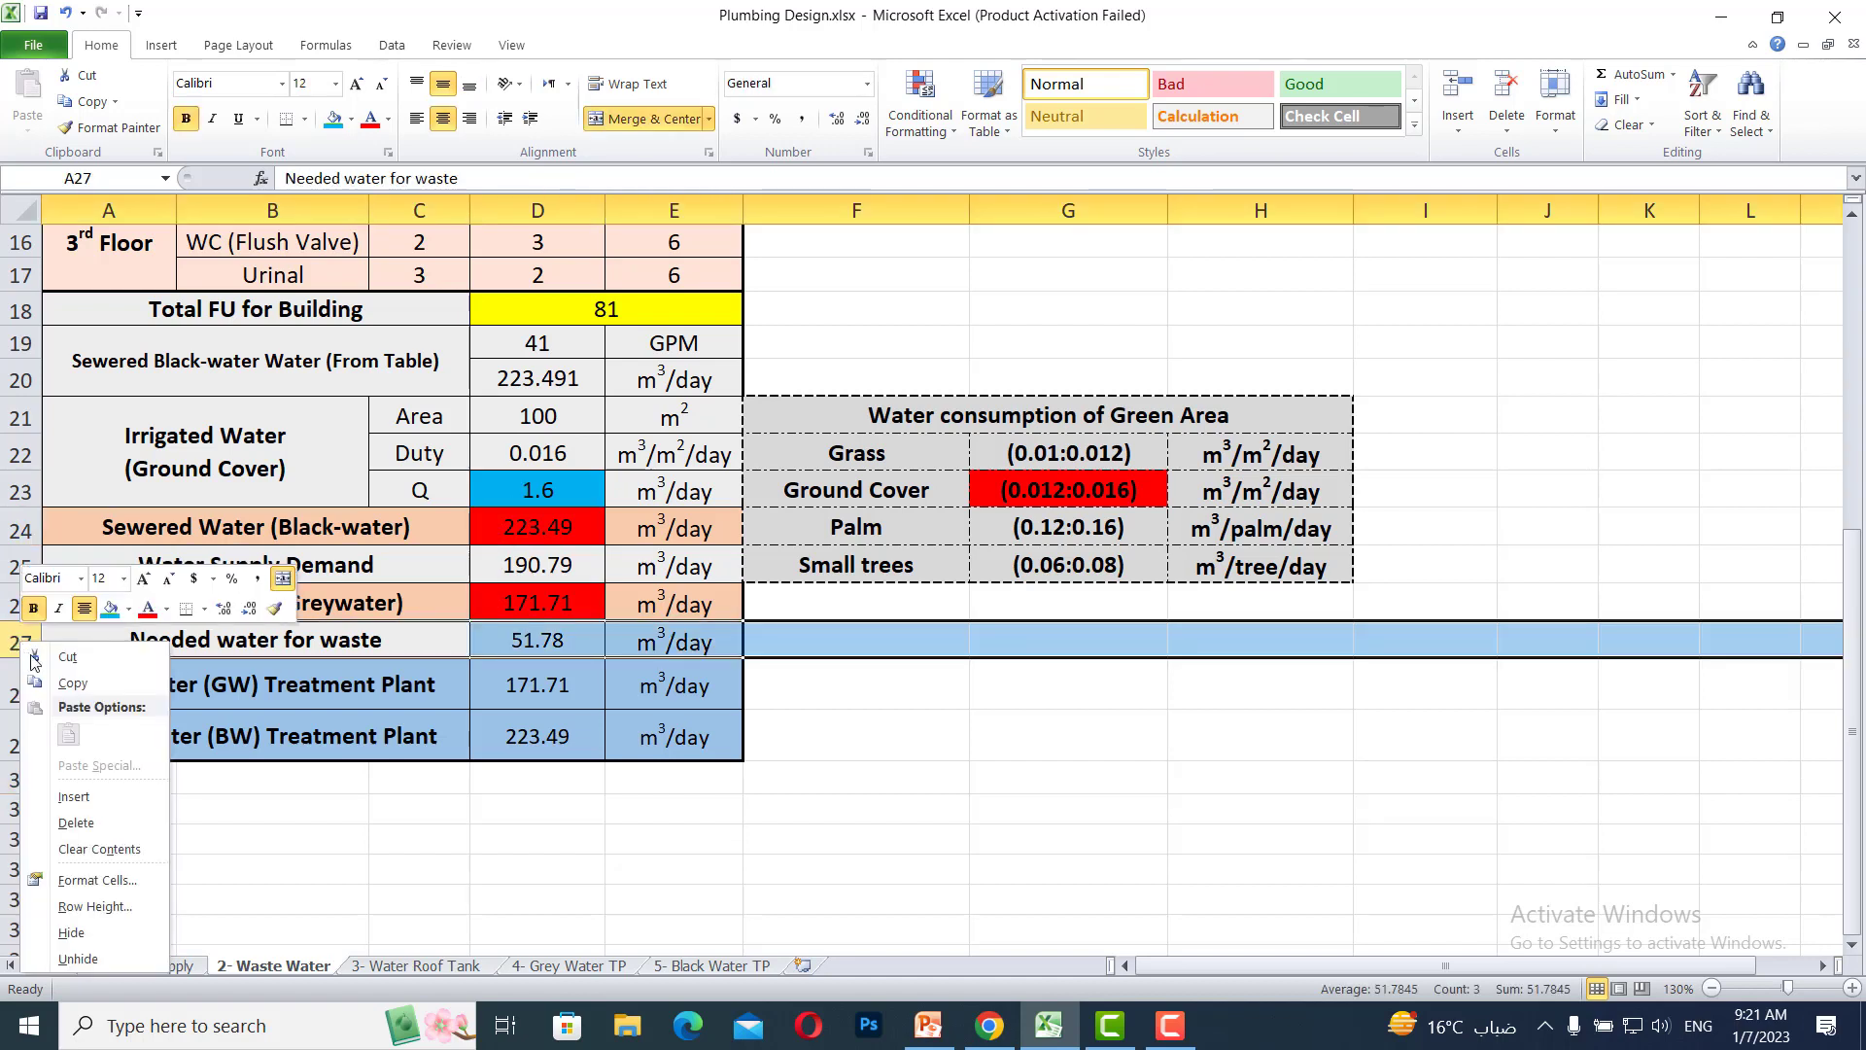
{"action": "left_click", "coordinate": [97, 792]}
{"action": "left_click", "coordinate": [320, 690]}
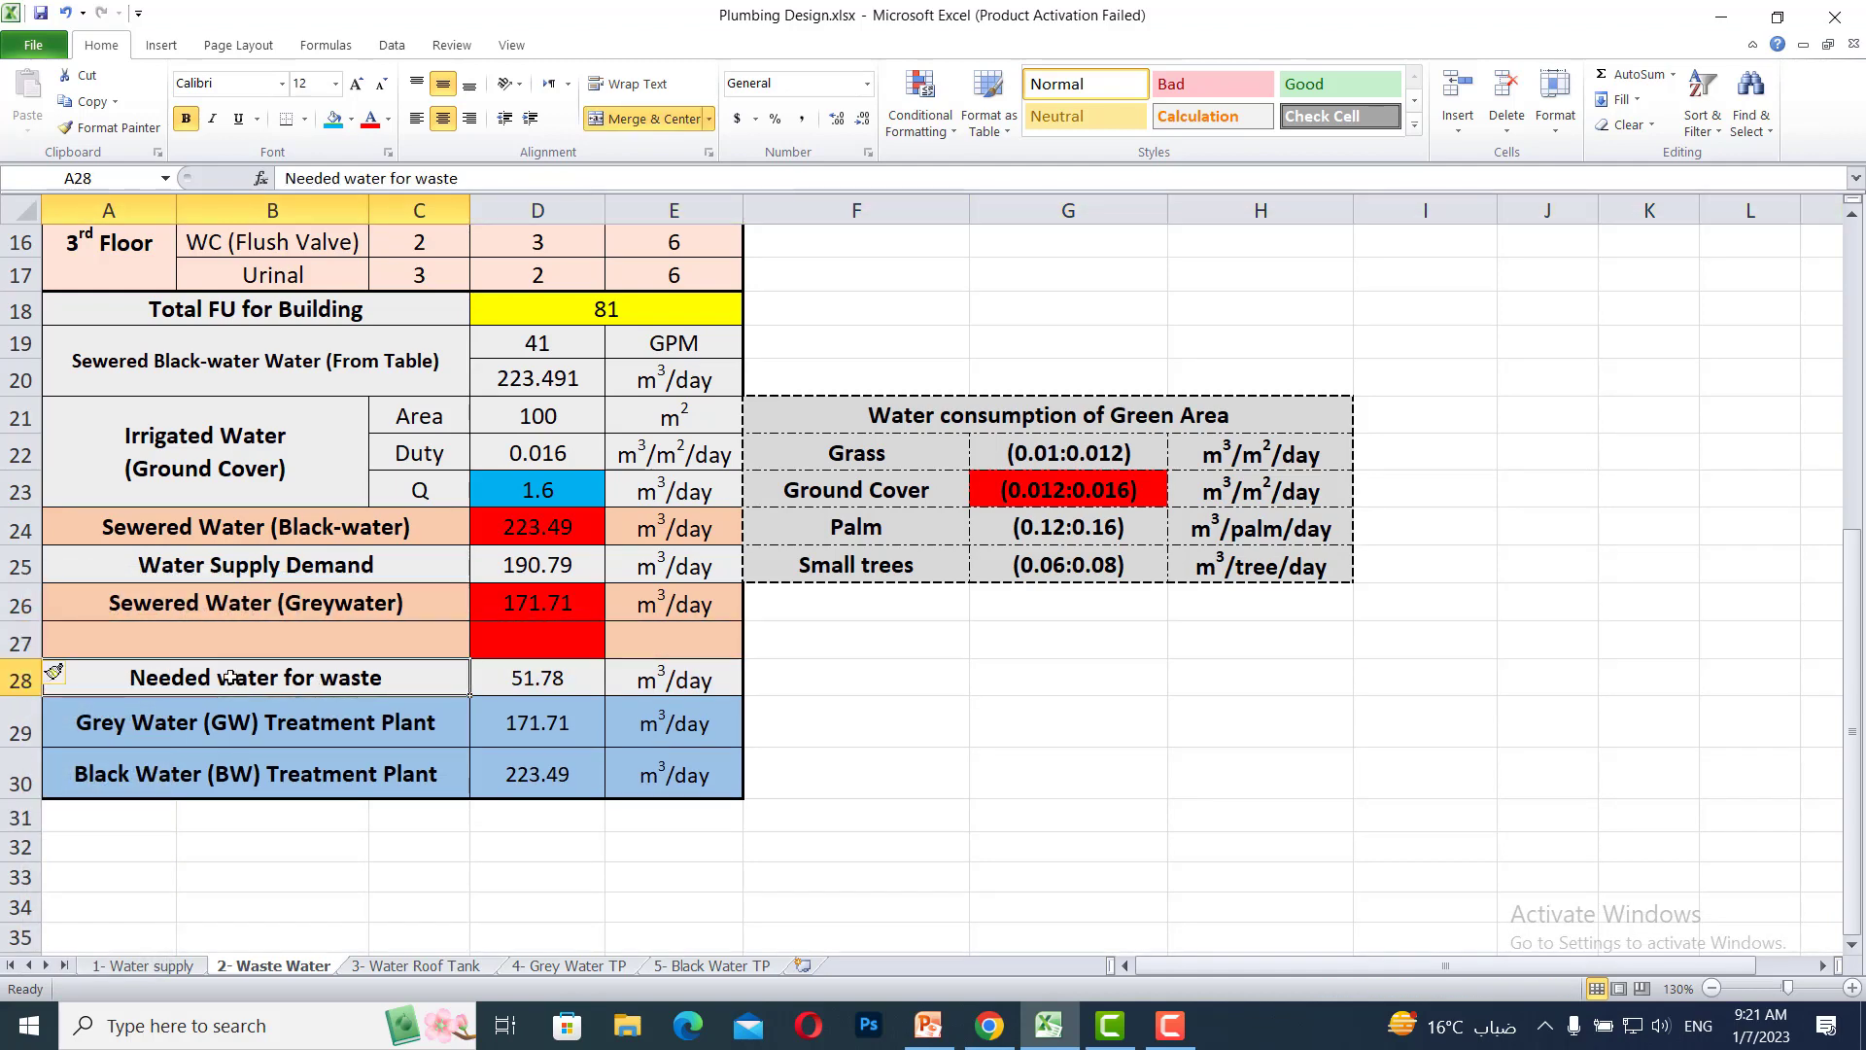
{"action": "left_click_drag", "start_coordinate": [239, 643], "coordinate": [428, 644]}
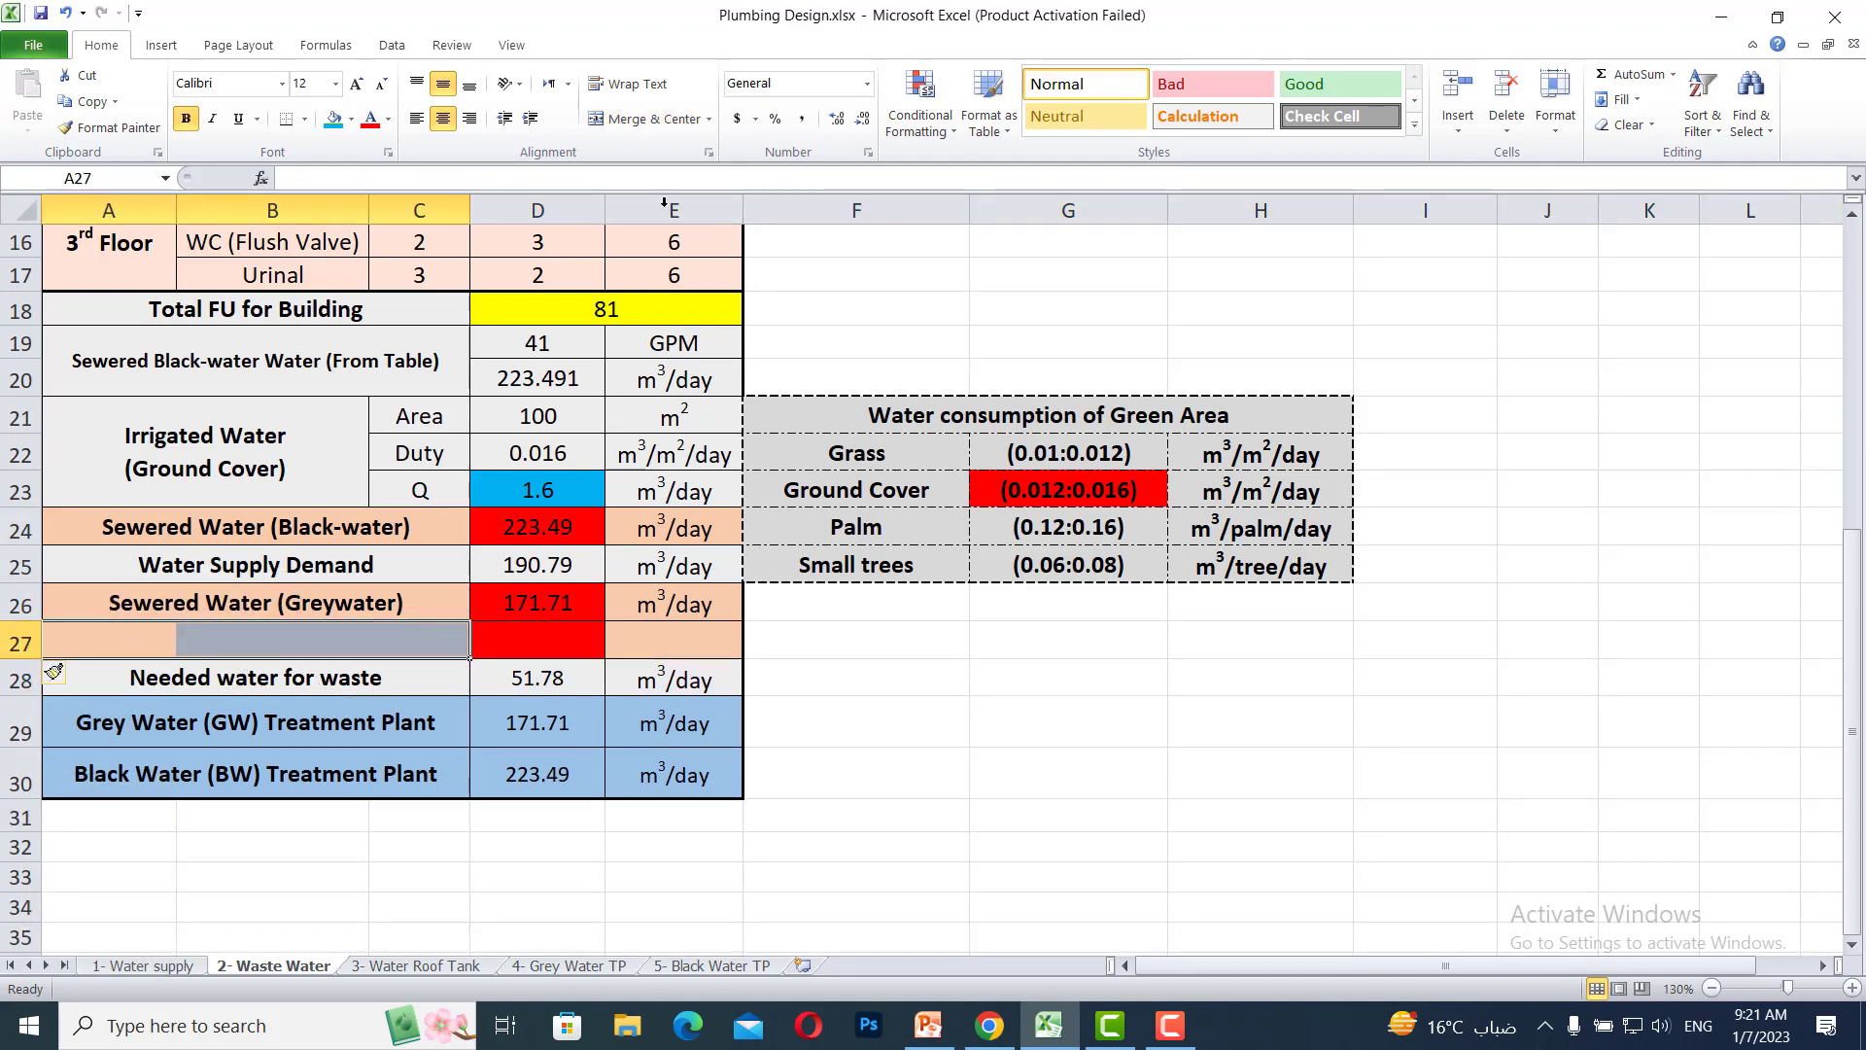
{"action": "left_click", "coordinate": [644, 118]}
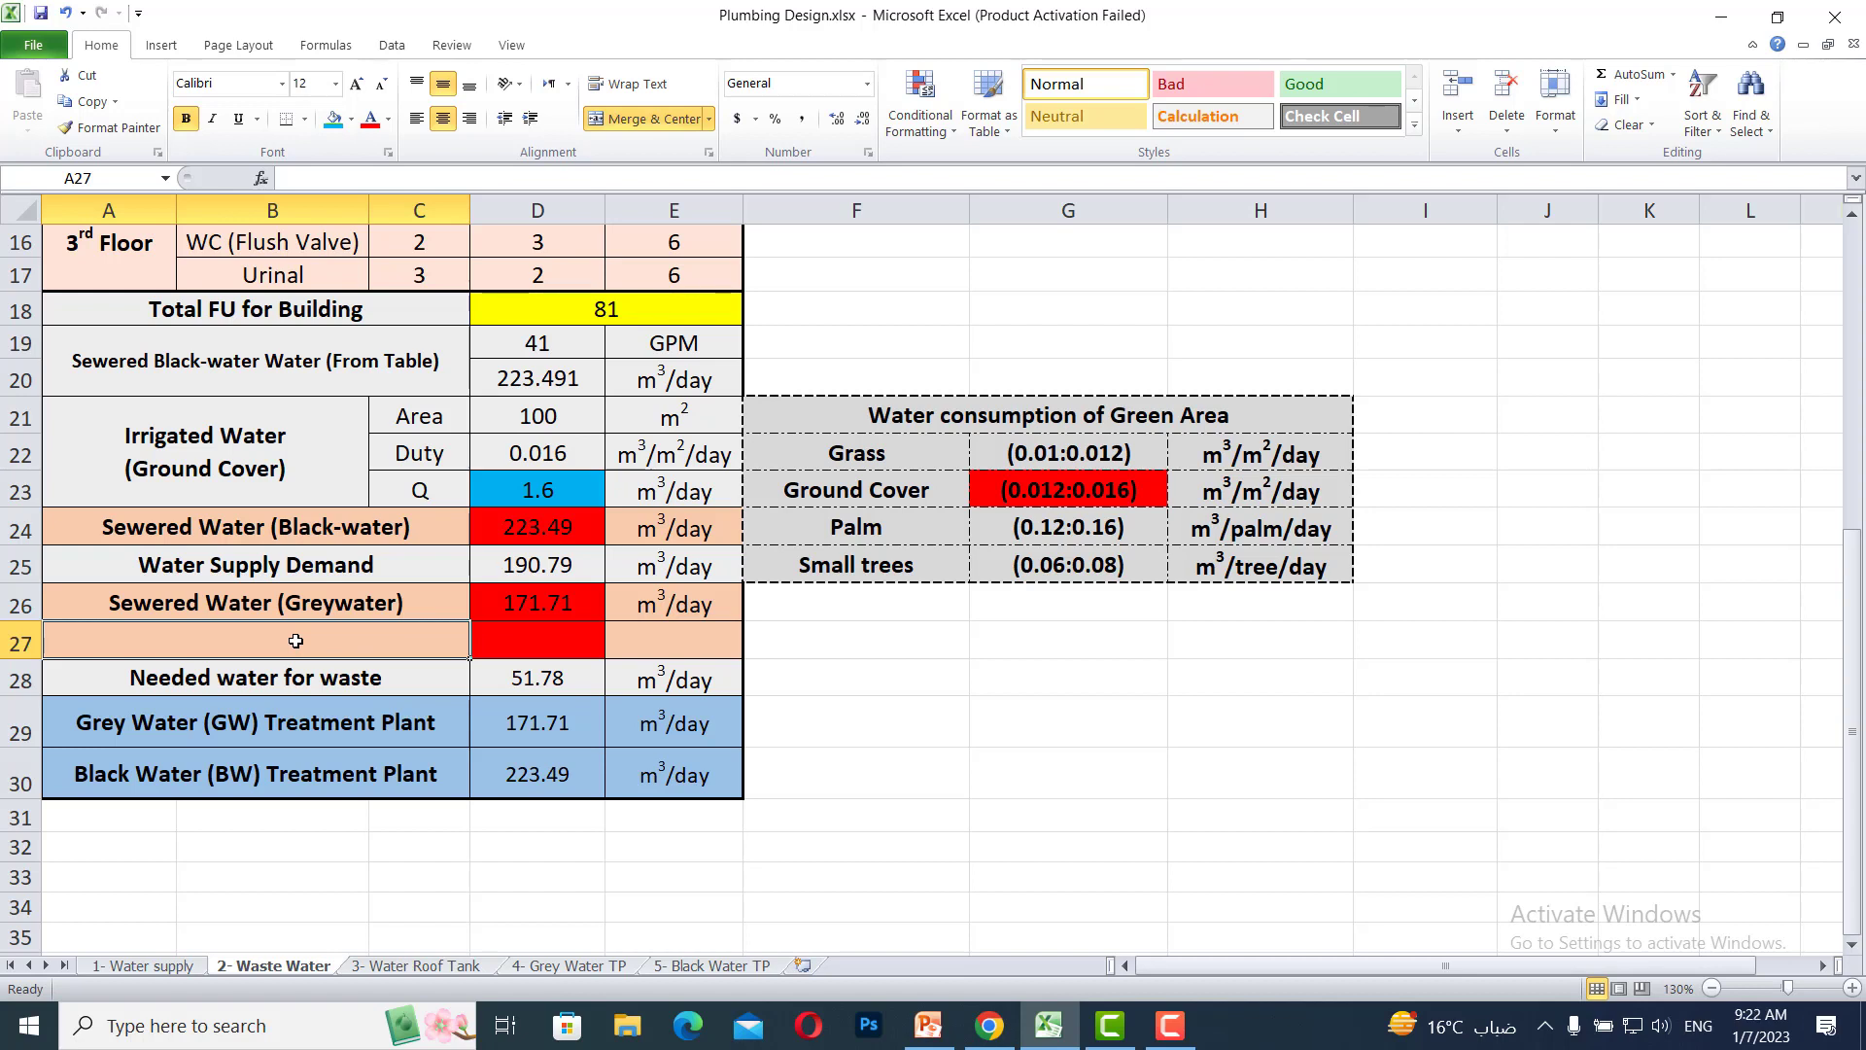
Label the merged cell A27 "Greywater supply for W.C."
{"action": "type", "text": "Gr"}
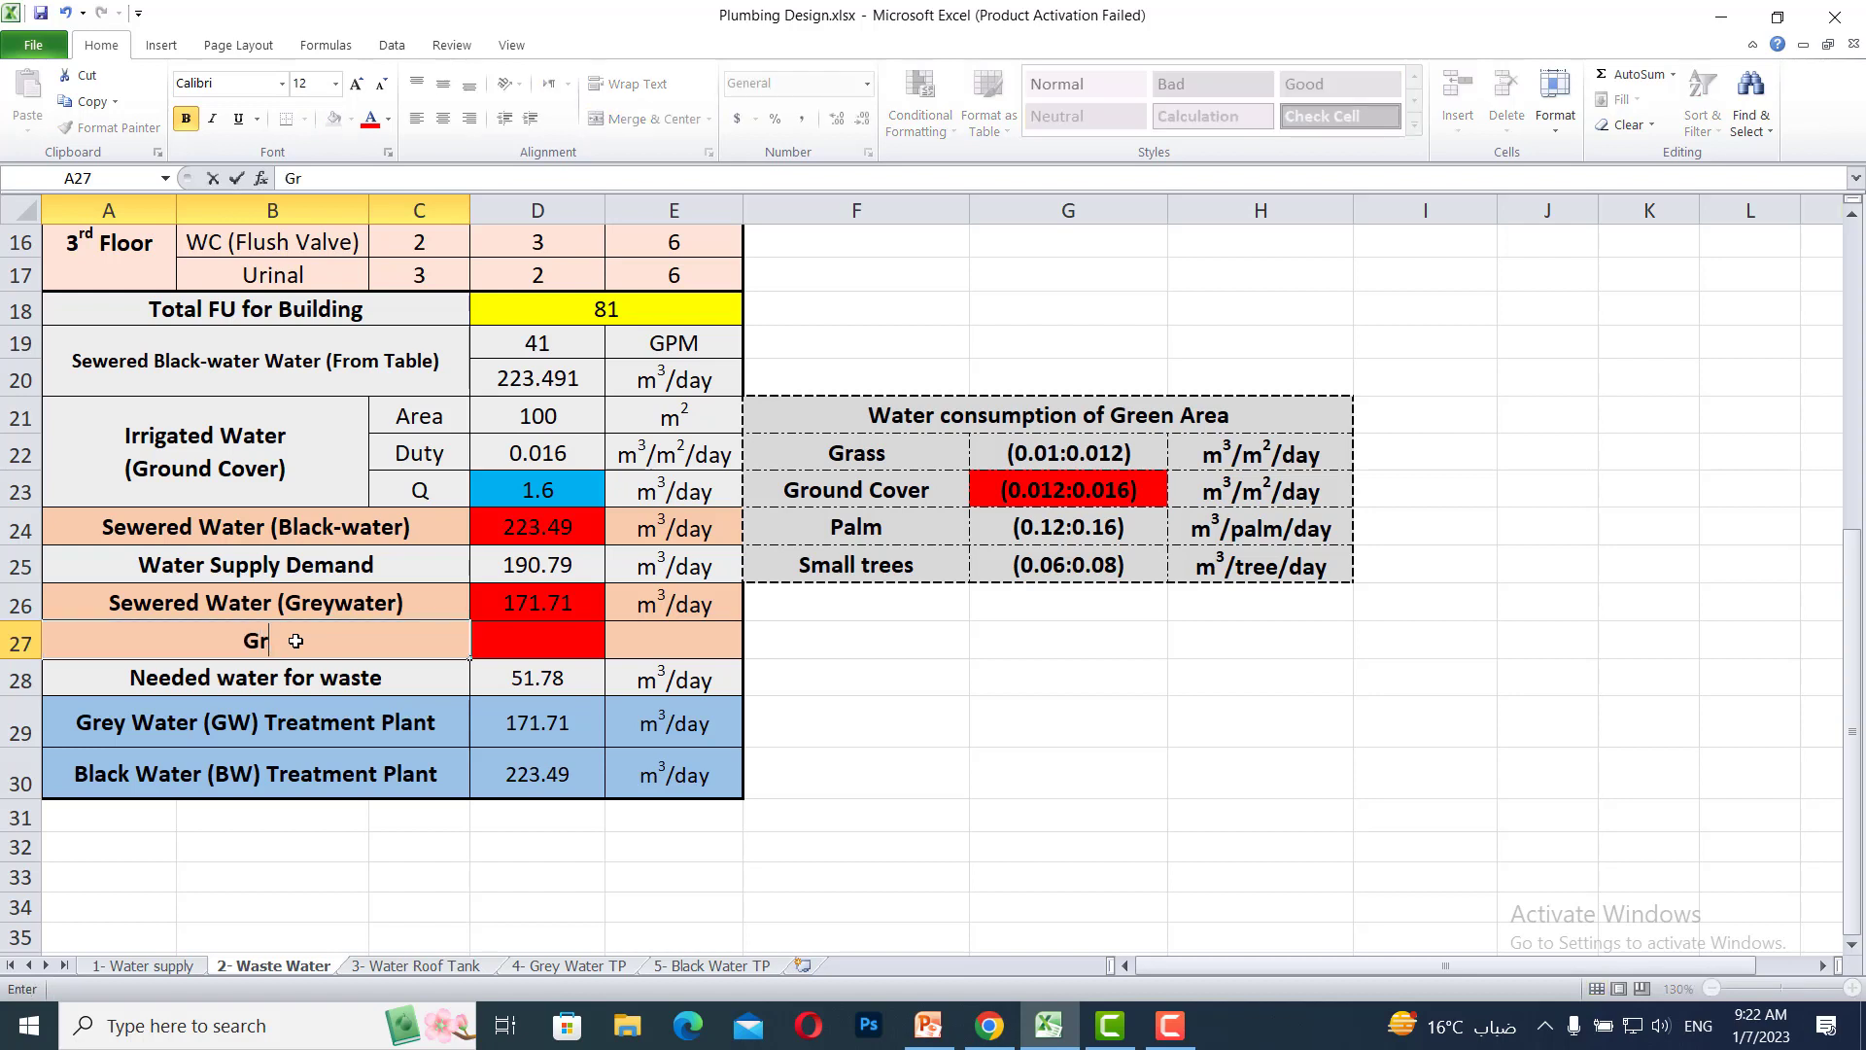
{"action": "type", "text": "eywater"}
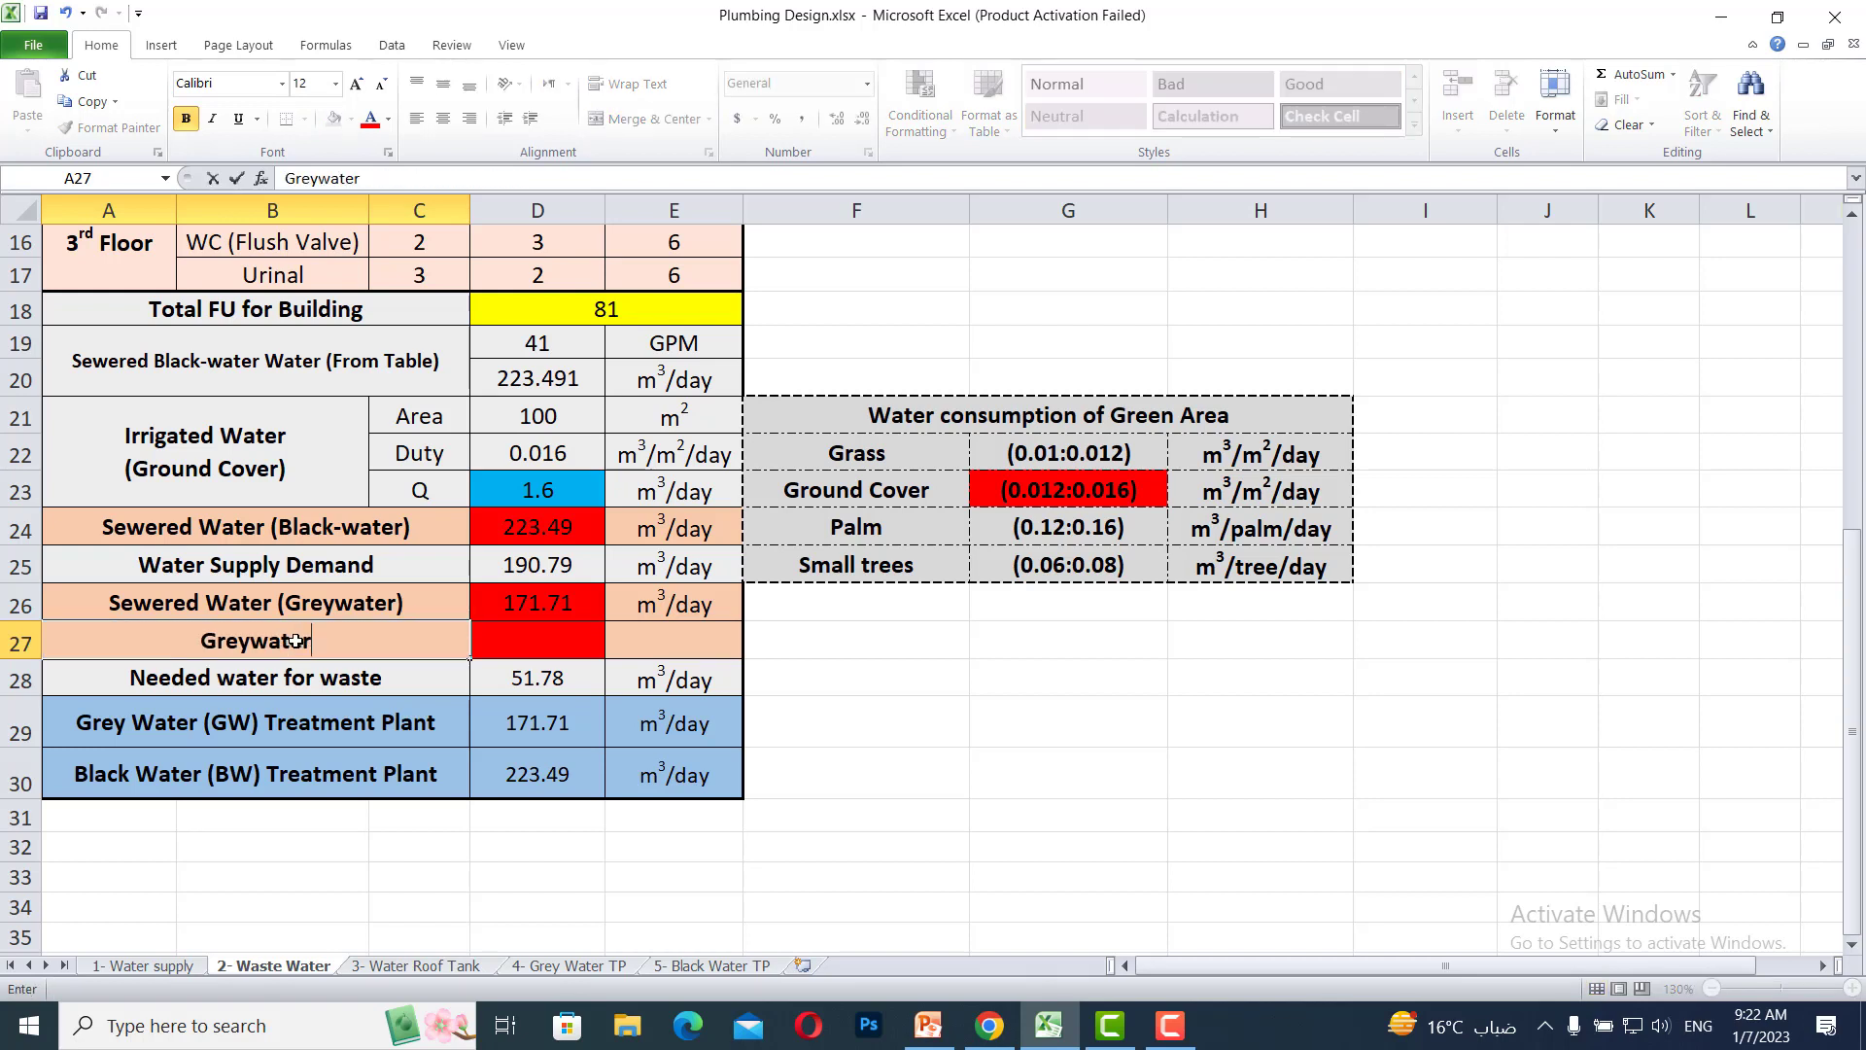
{"action": "type", "text": " suppl"}
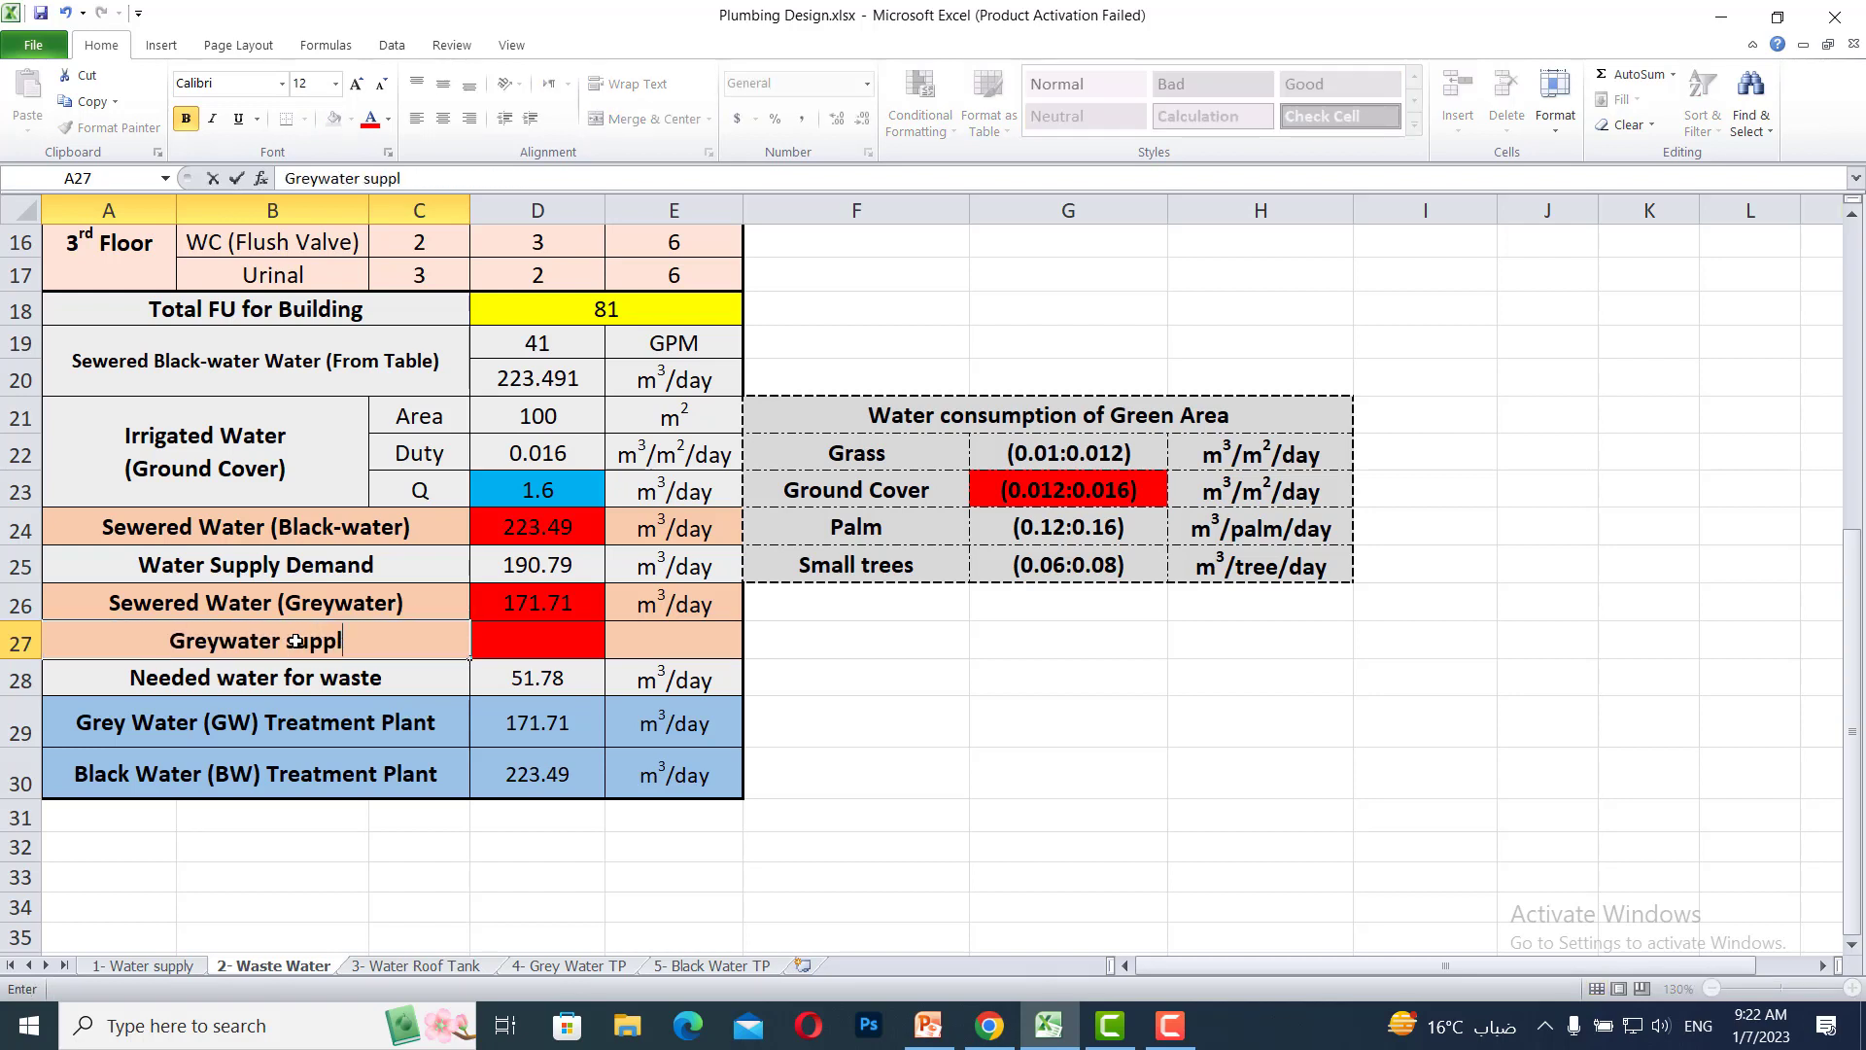
{"action": "type", "text": "y for"}
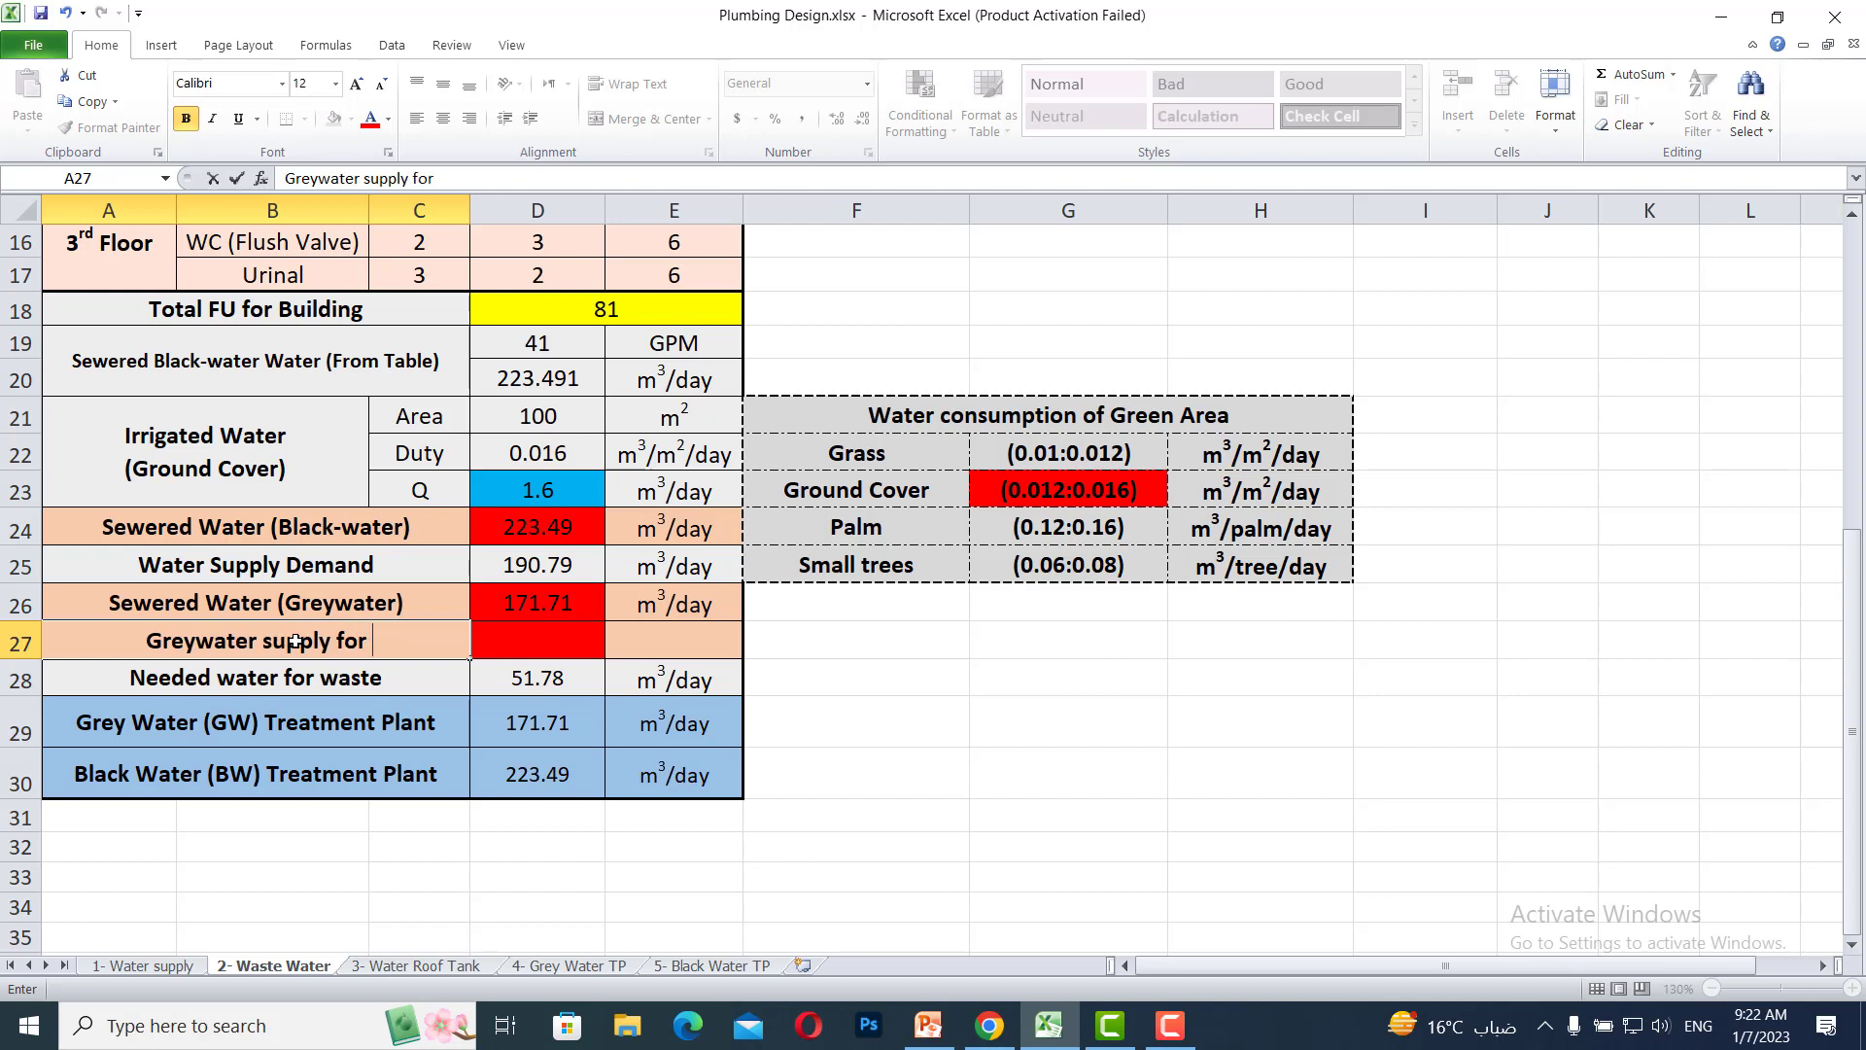
{"action": "type", "text": " WC"}
{"action": "key", "text": "BackSpace"}
{"action": "type", "text": ">"}
{"action": "key", "text": "BackSpace"}
{"action": "type", "text": ".C."}
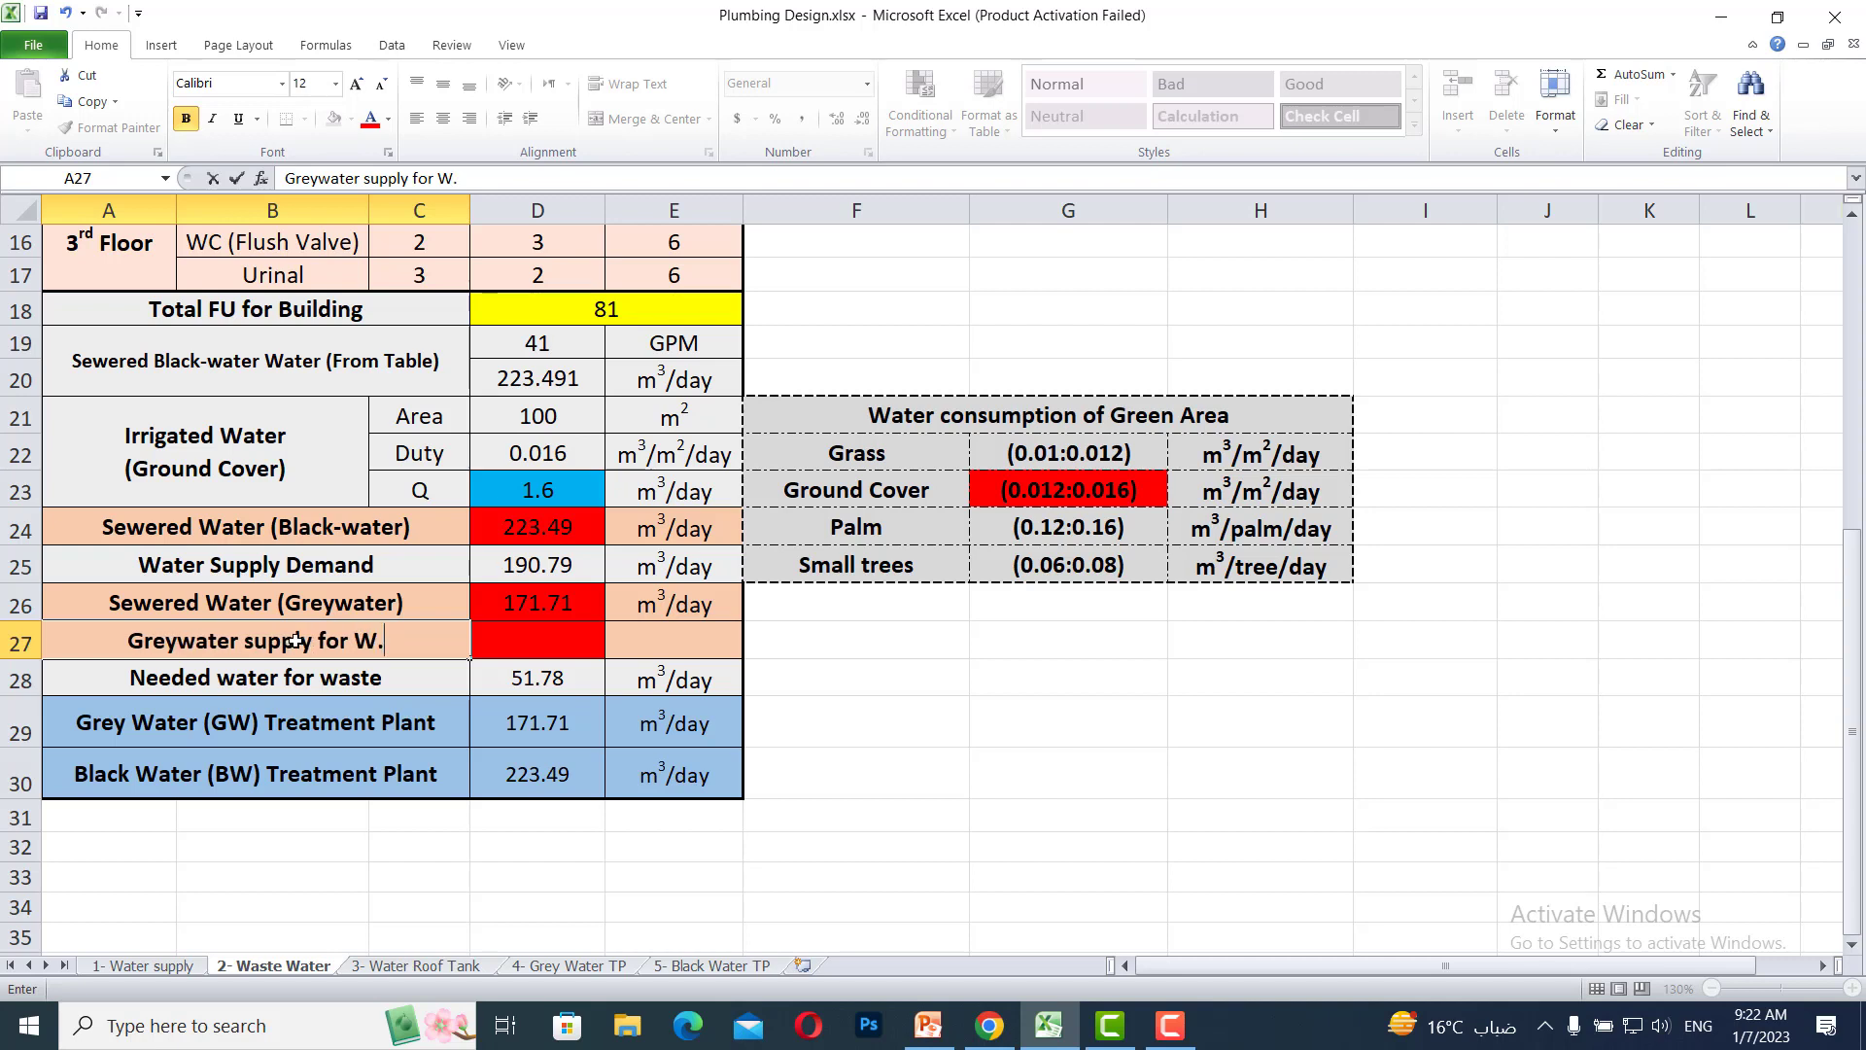
Copy the m³/day unit from the Sewered Water (Greywater) row into E27
{"action": "left_click", "coordinate": [502, 654]}
{"action": "left_click", "coordinate": [636, 608]}
{"action": "key", "text": "ctrl+c"}
{"action": "left_click", "coordinate": [676, 653]}
{"action": "key", "text": "Return"}
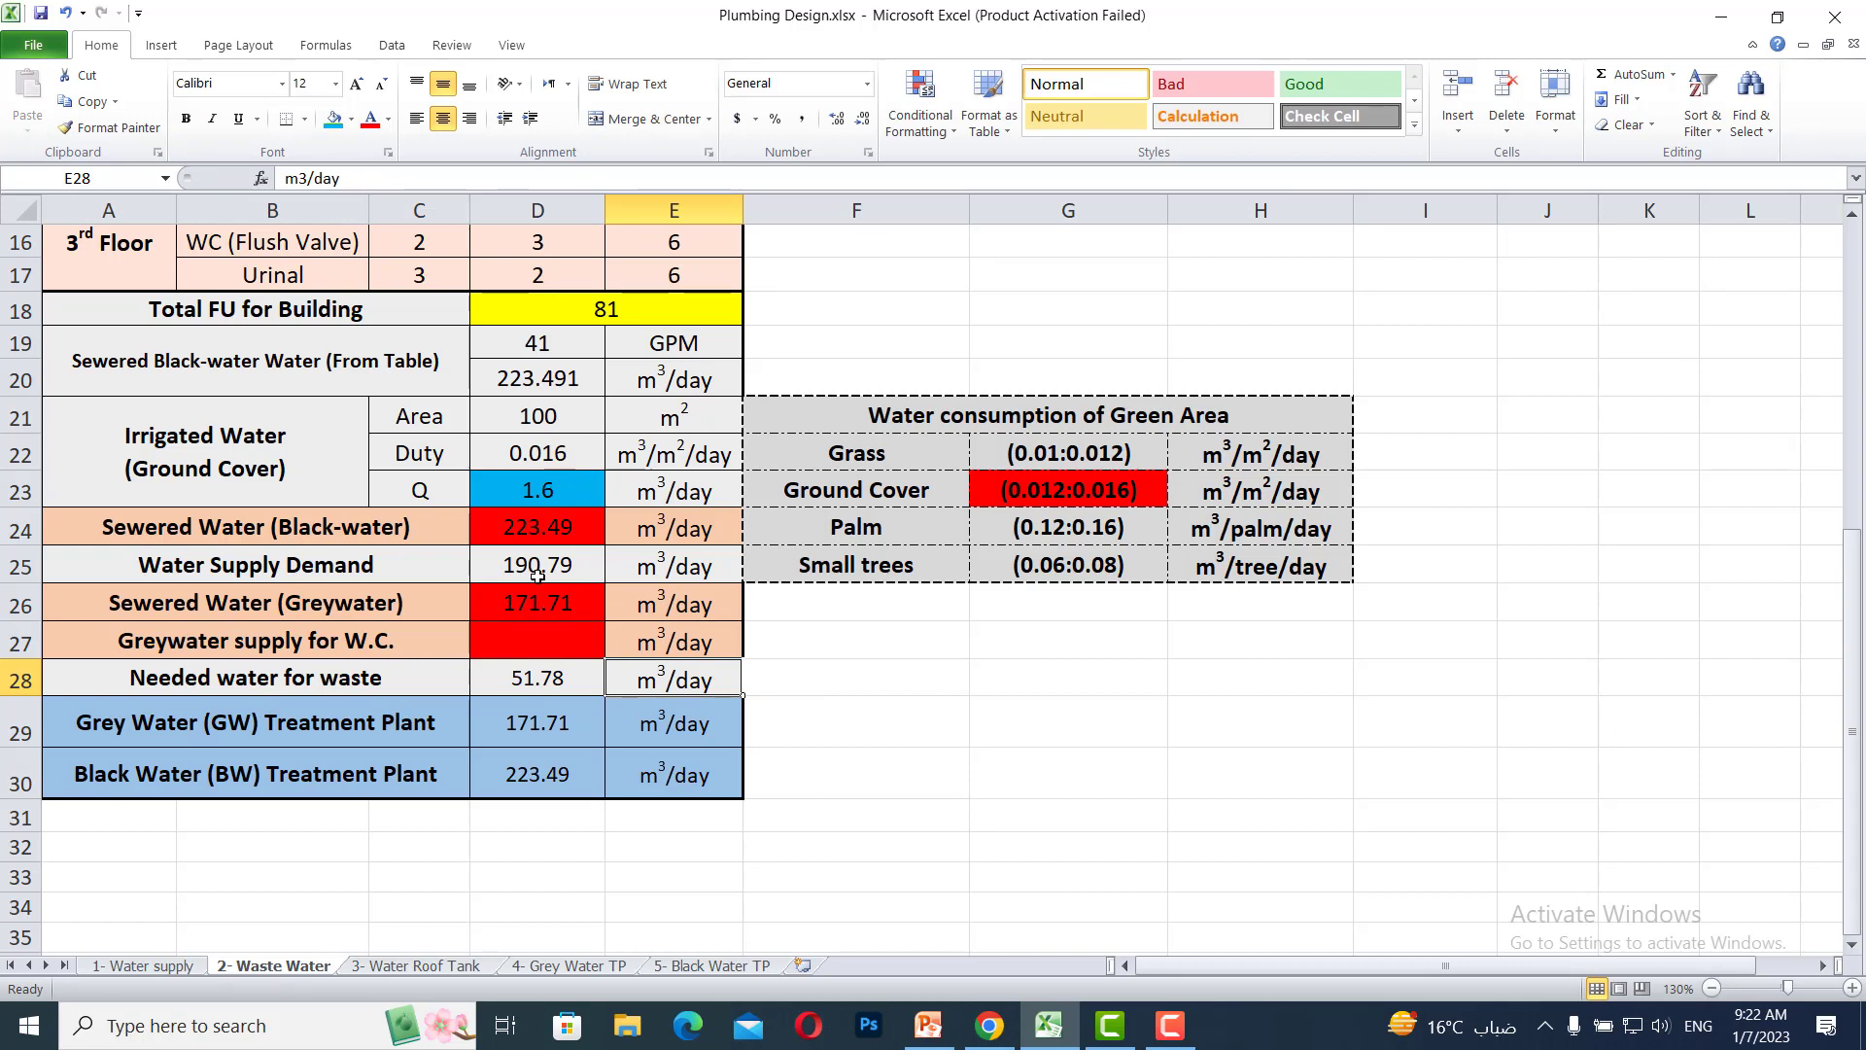
Calculate the greywater supply for W.C. in D27 as greywater minus irrigation Q with =D26-D23
{"action": "left_click", "coordinate": [544, 648]}
{"action": "type", "text": "="}
{"action": "left_click", "coordinate": [548, 603]}
{"action": "type", "text": "-"}
{"action": "left_click", "coordinate": [561, 479]}
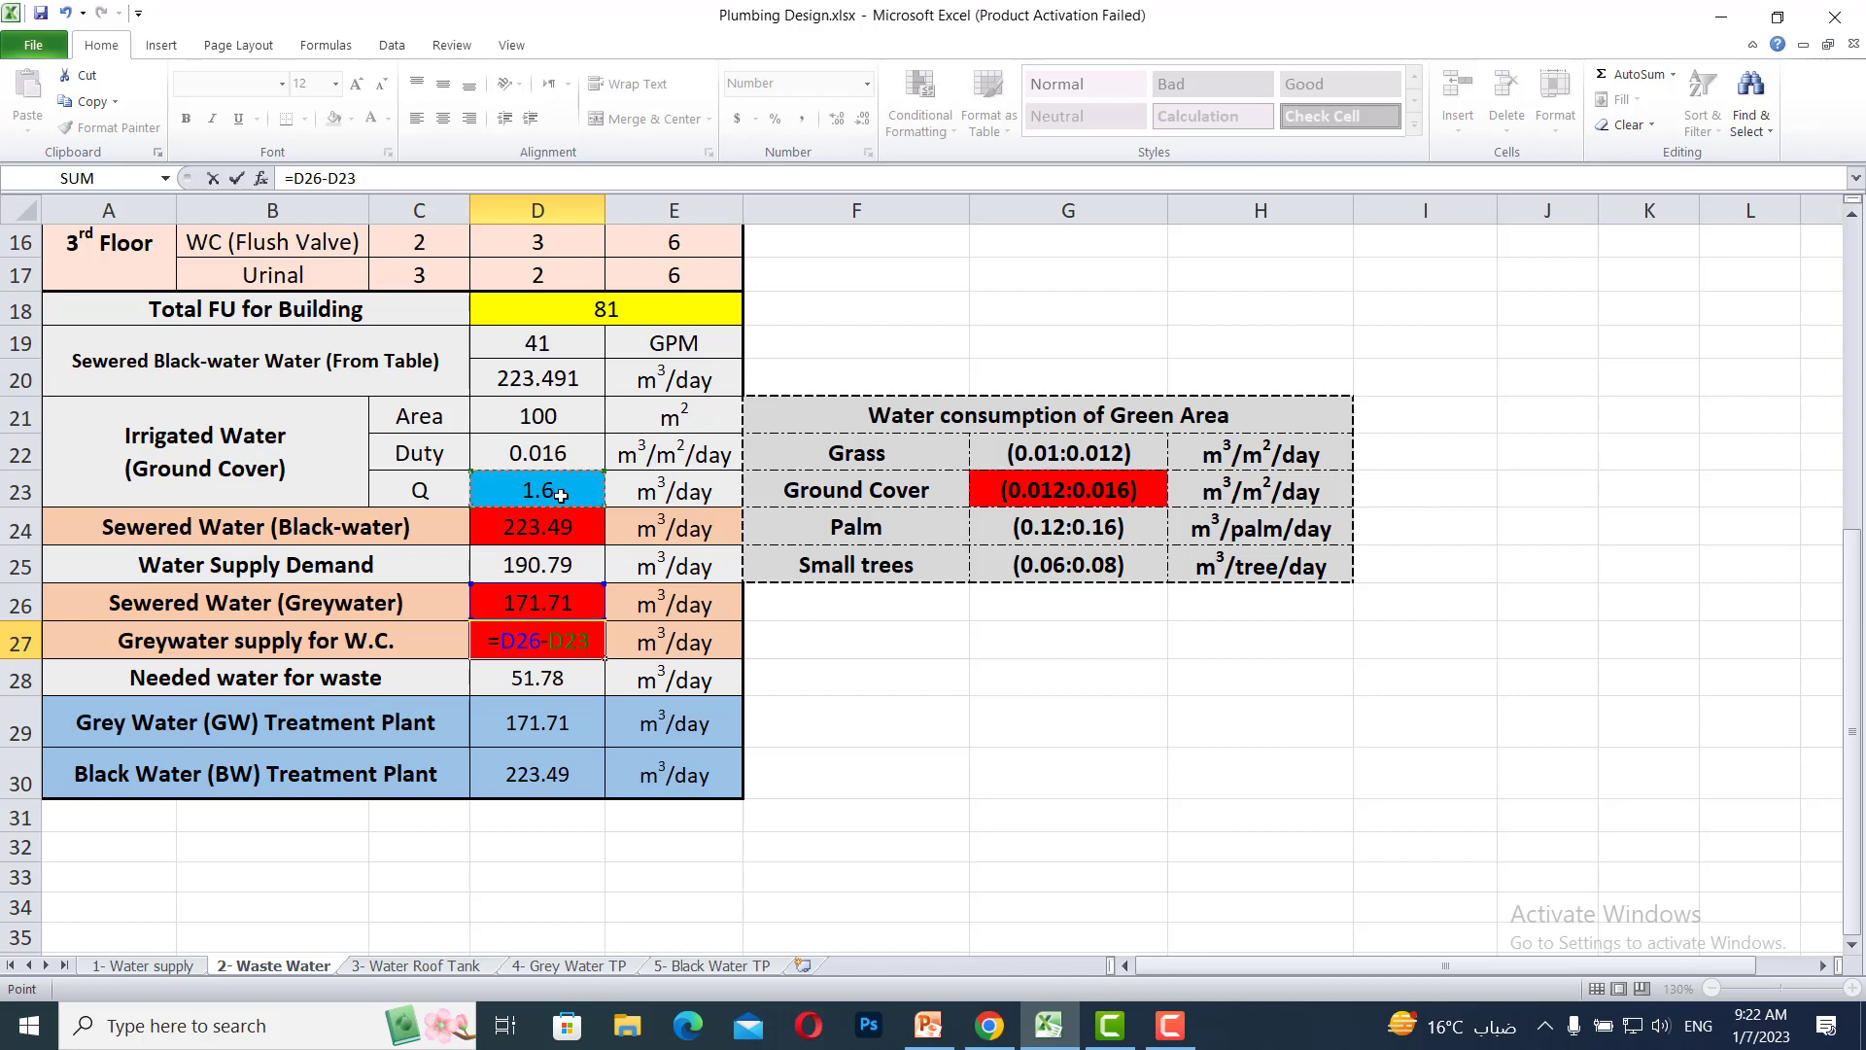
{"action": "key", "text": "Return"}
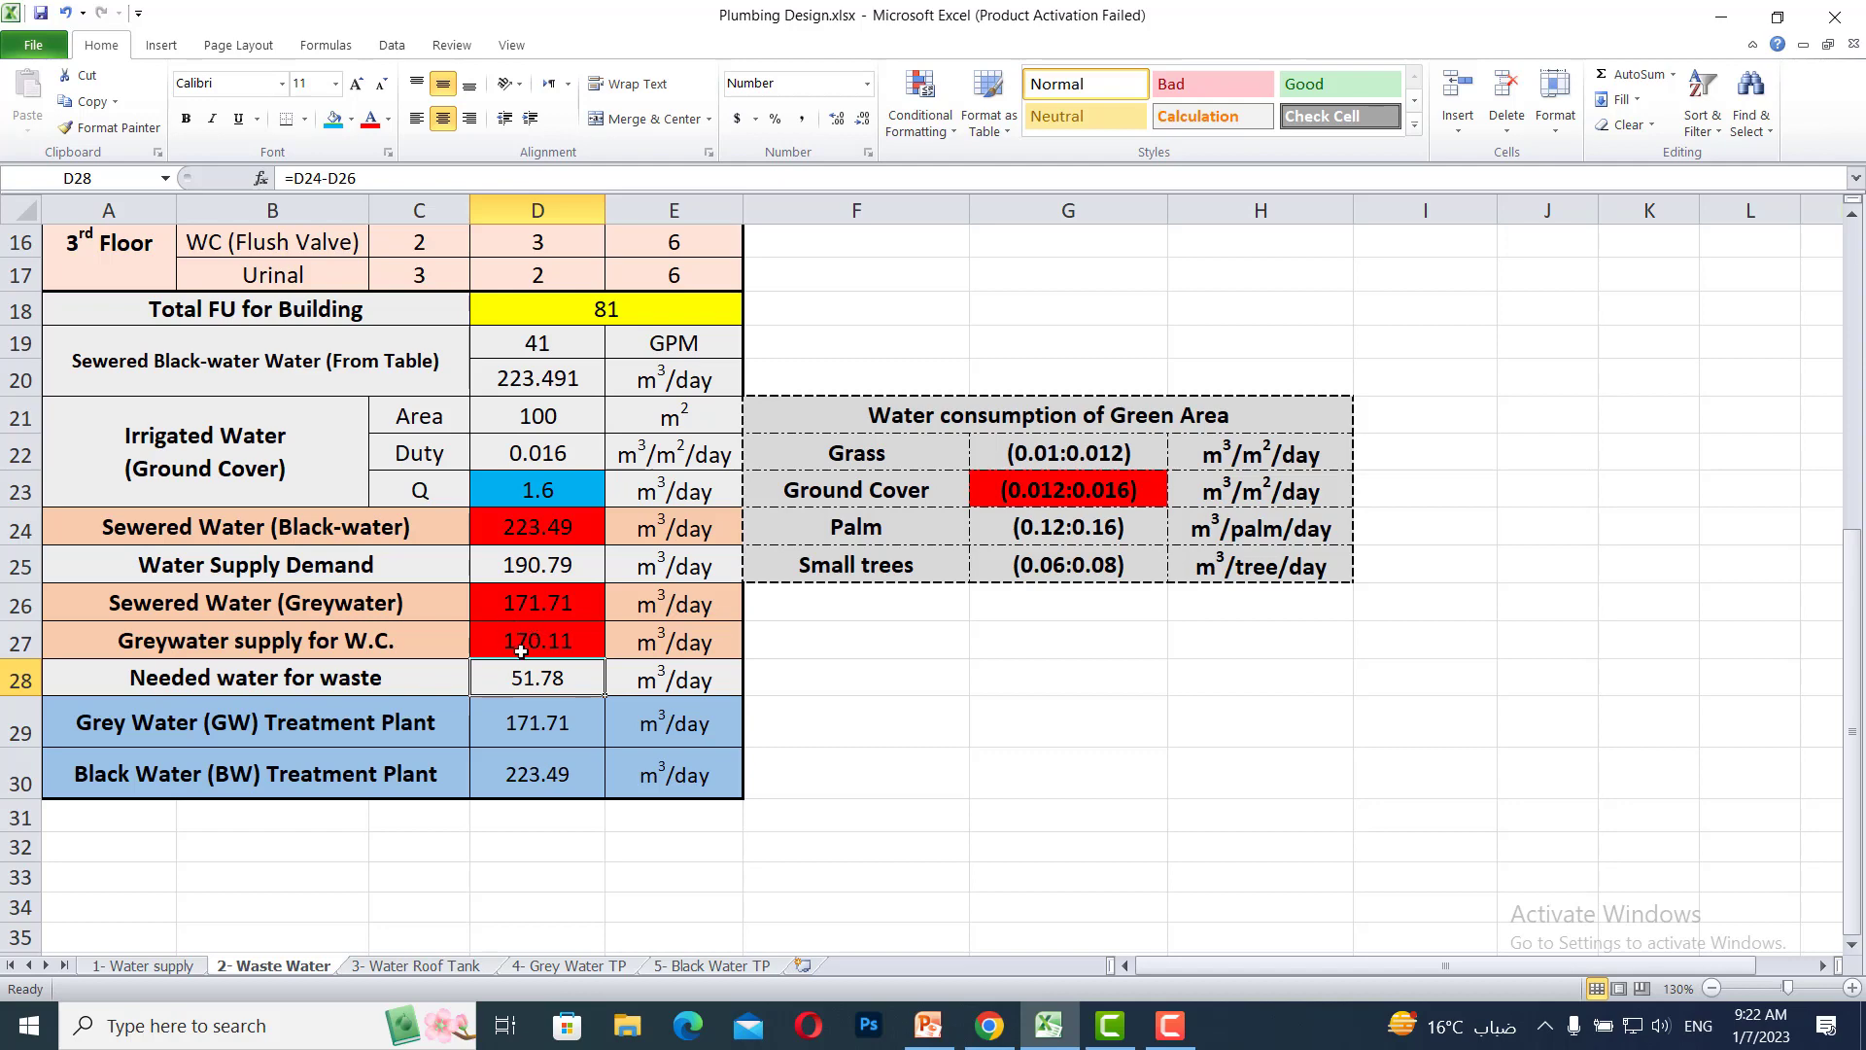
Check the toilet supply branch on PowerPoint slide 22, and fill cell D27 in the Excel sheet with blue-grey
{"action": "left_click", "coordinate": [929, 1025]}
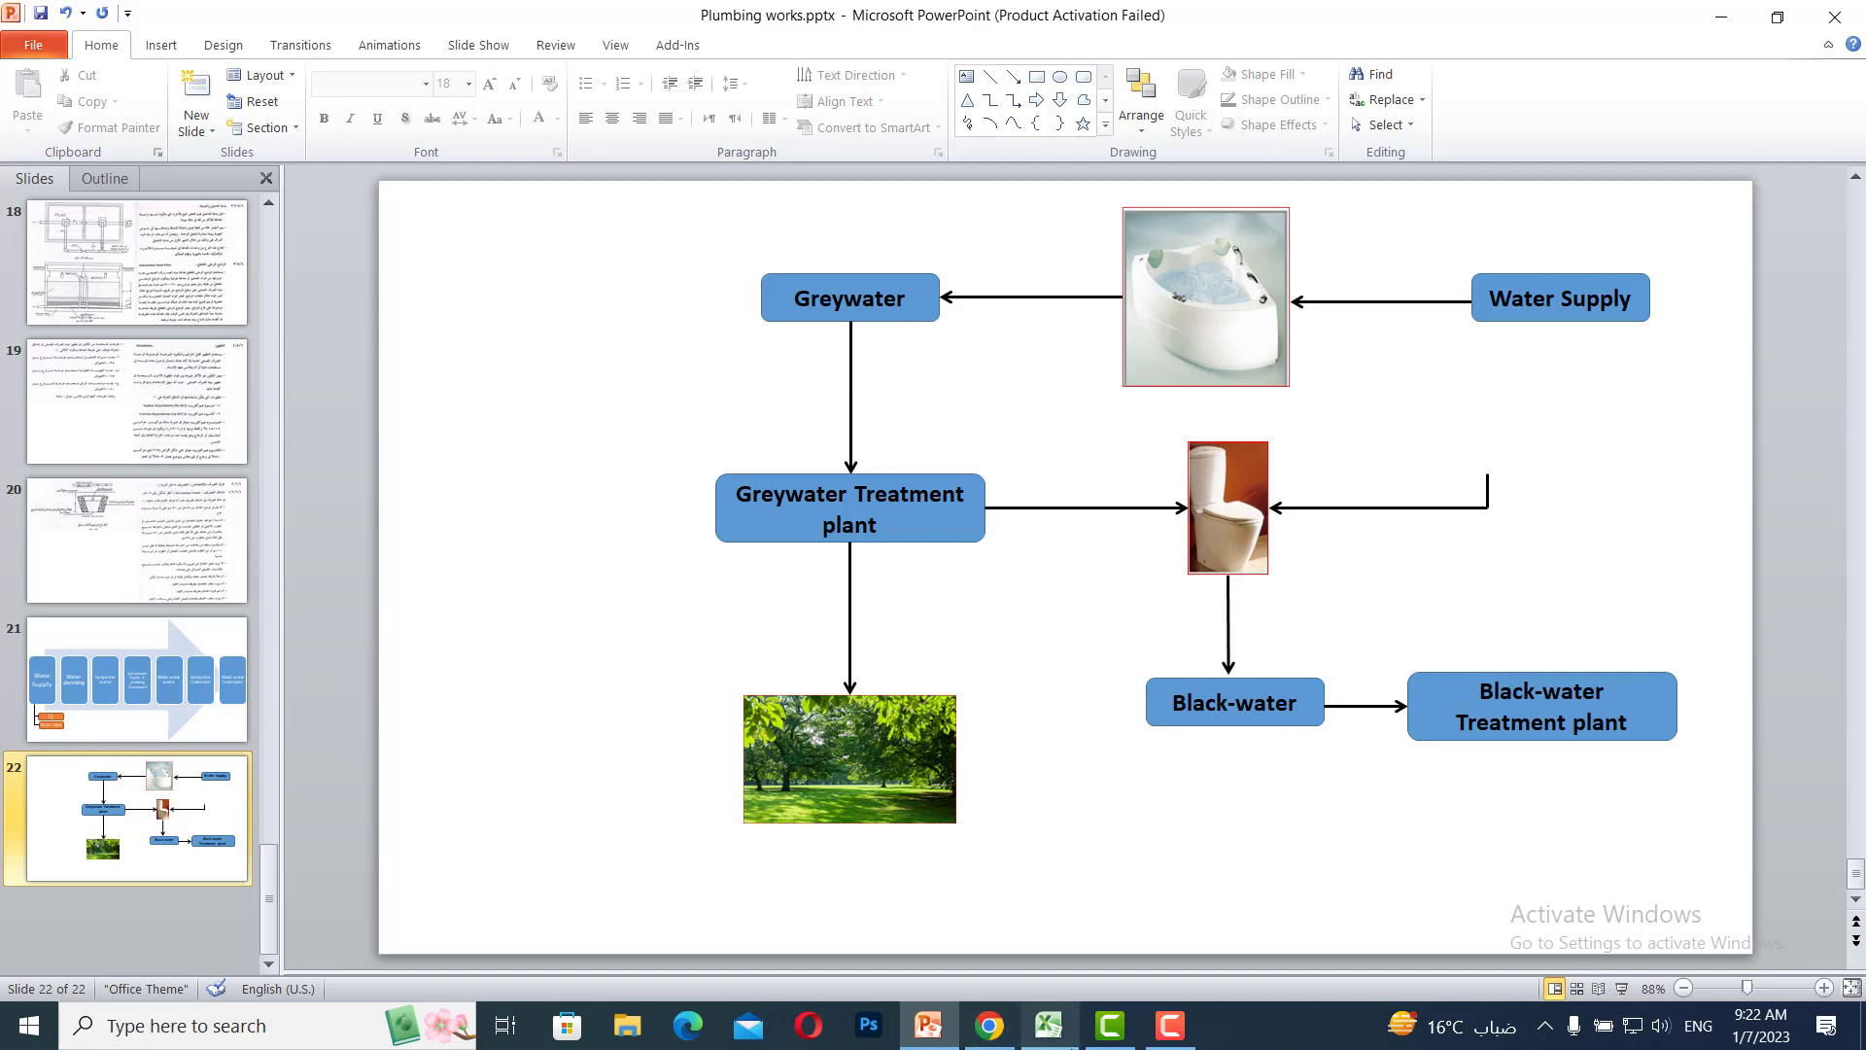
{"action": "left_click", "coordinate": [1049, 1026]}
{"action": "left_click", "coordinate": [547, 643]}
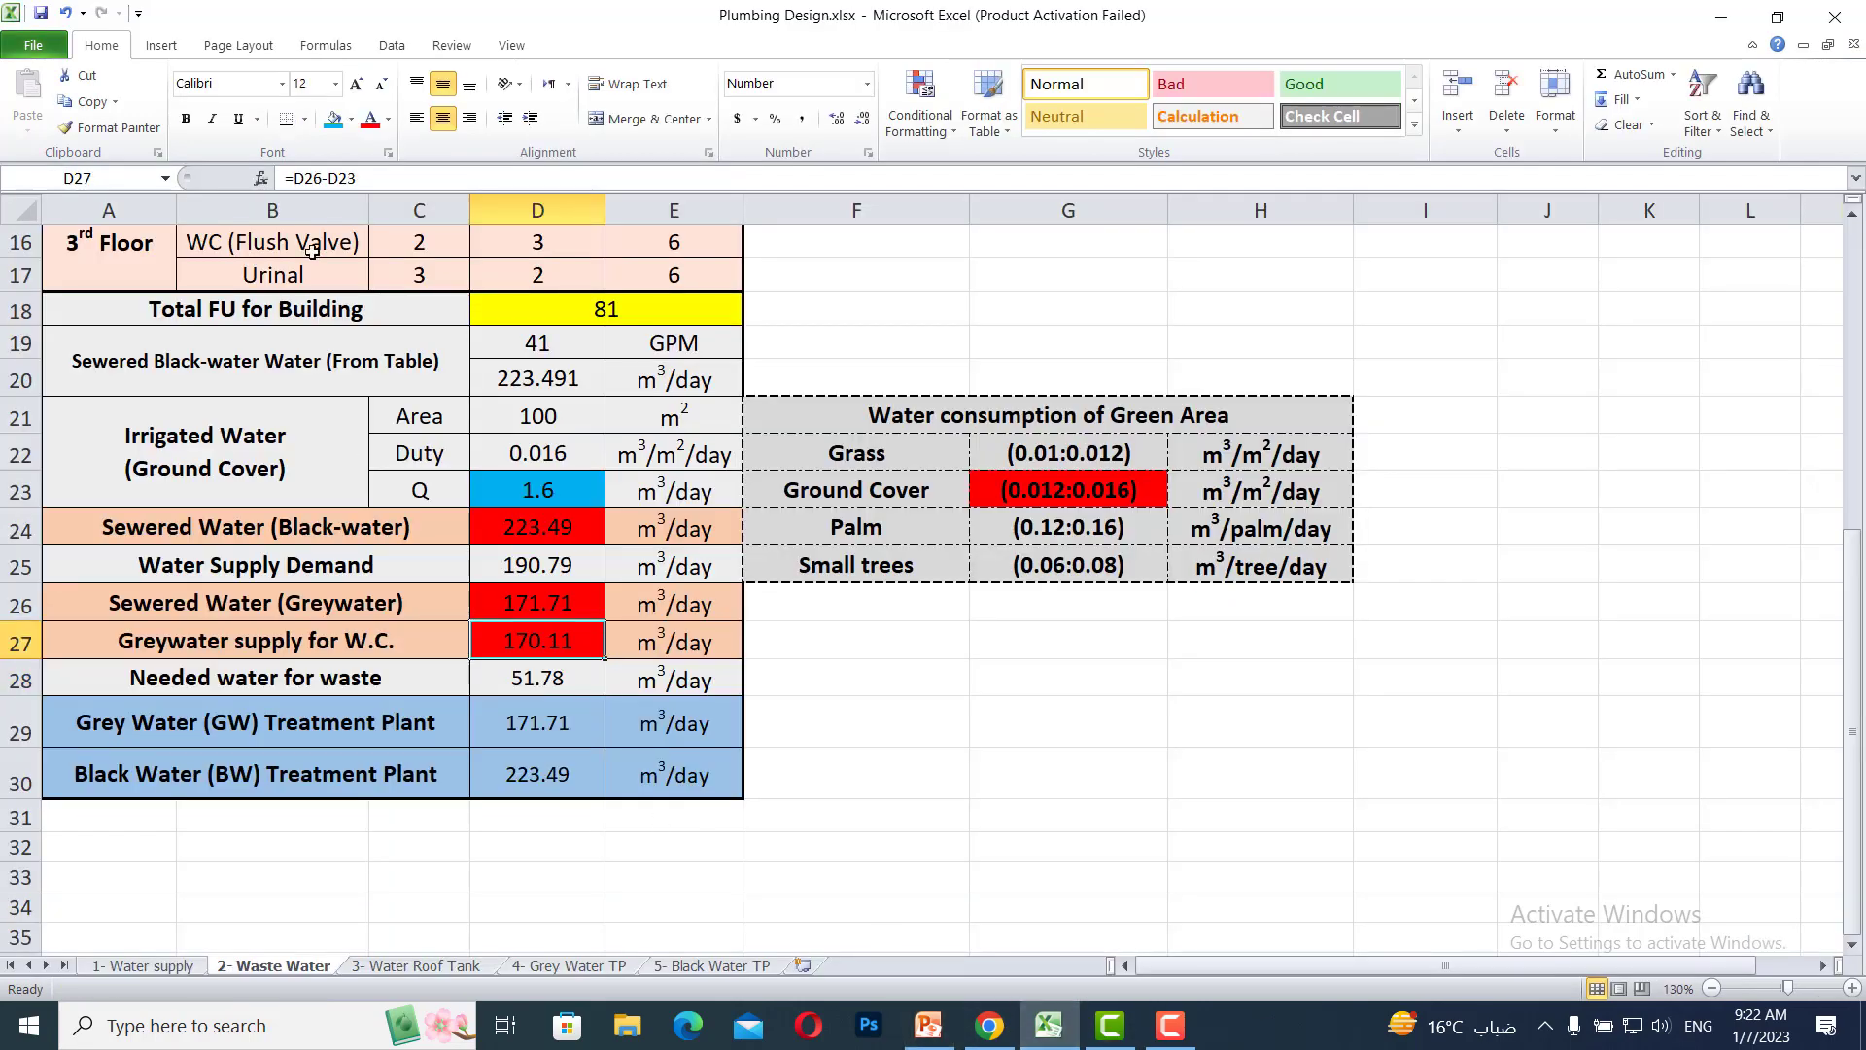
{"action": "left_click", "coordinate": [350, 119]}
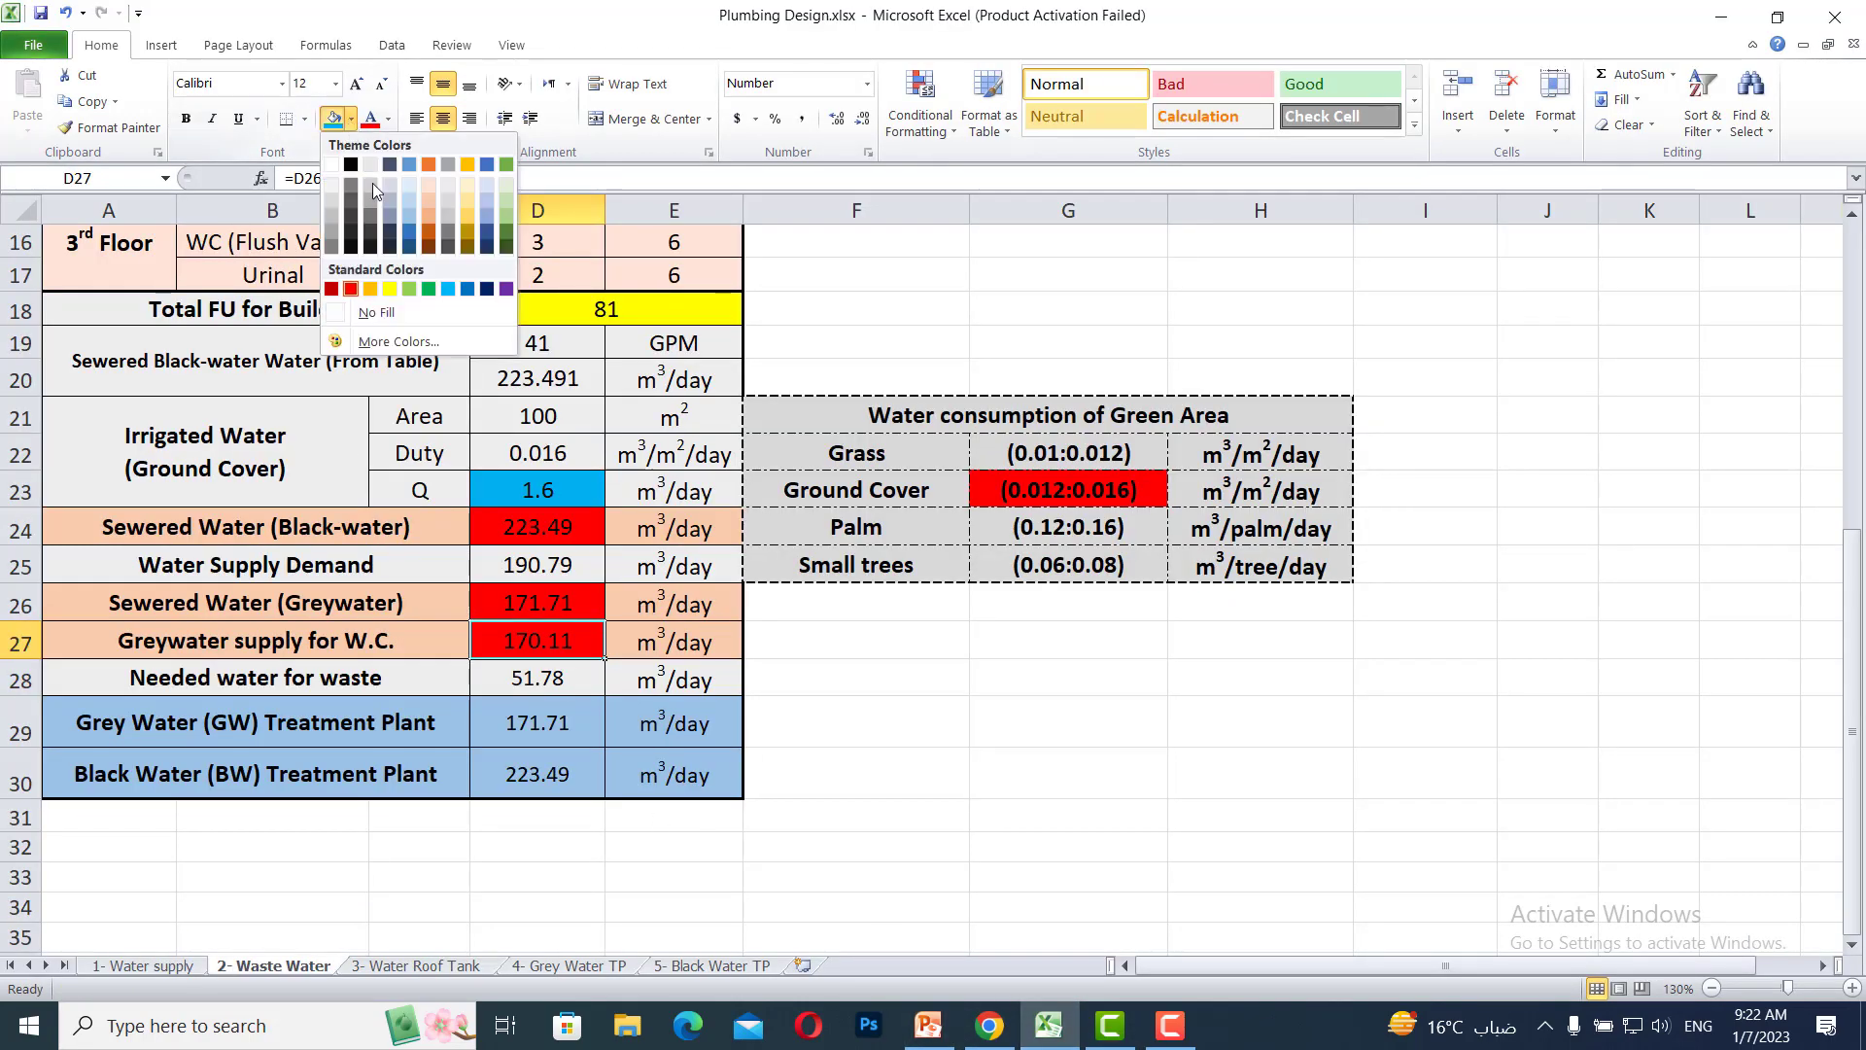
{"action": "left_click", "coordinate": [389, 213]}
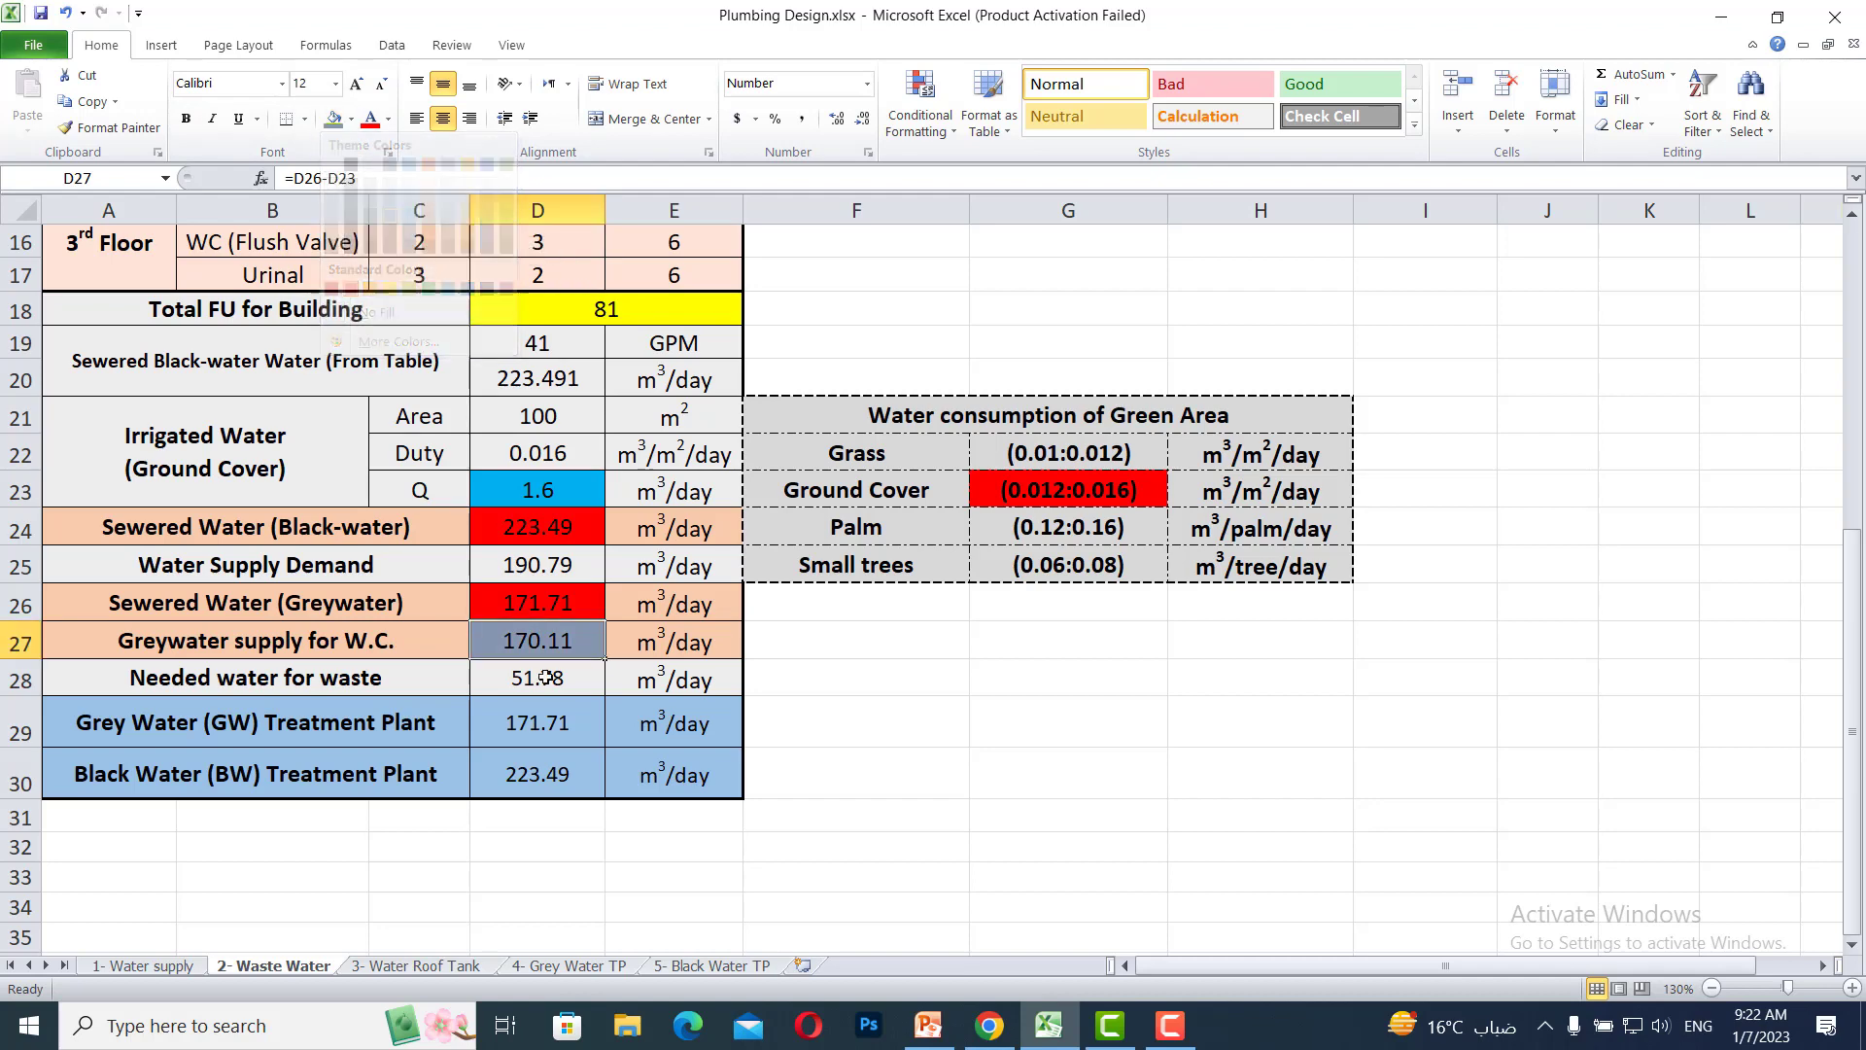
{"action": "left_click", "coordinate": [661, 647]}
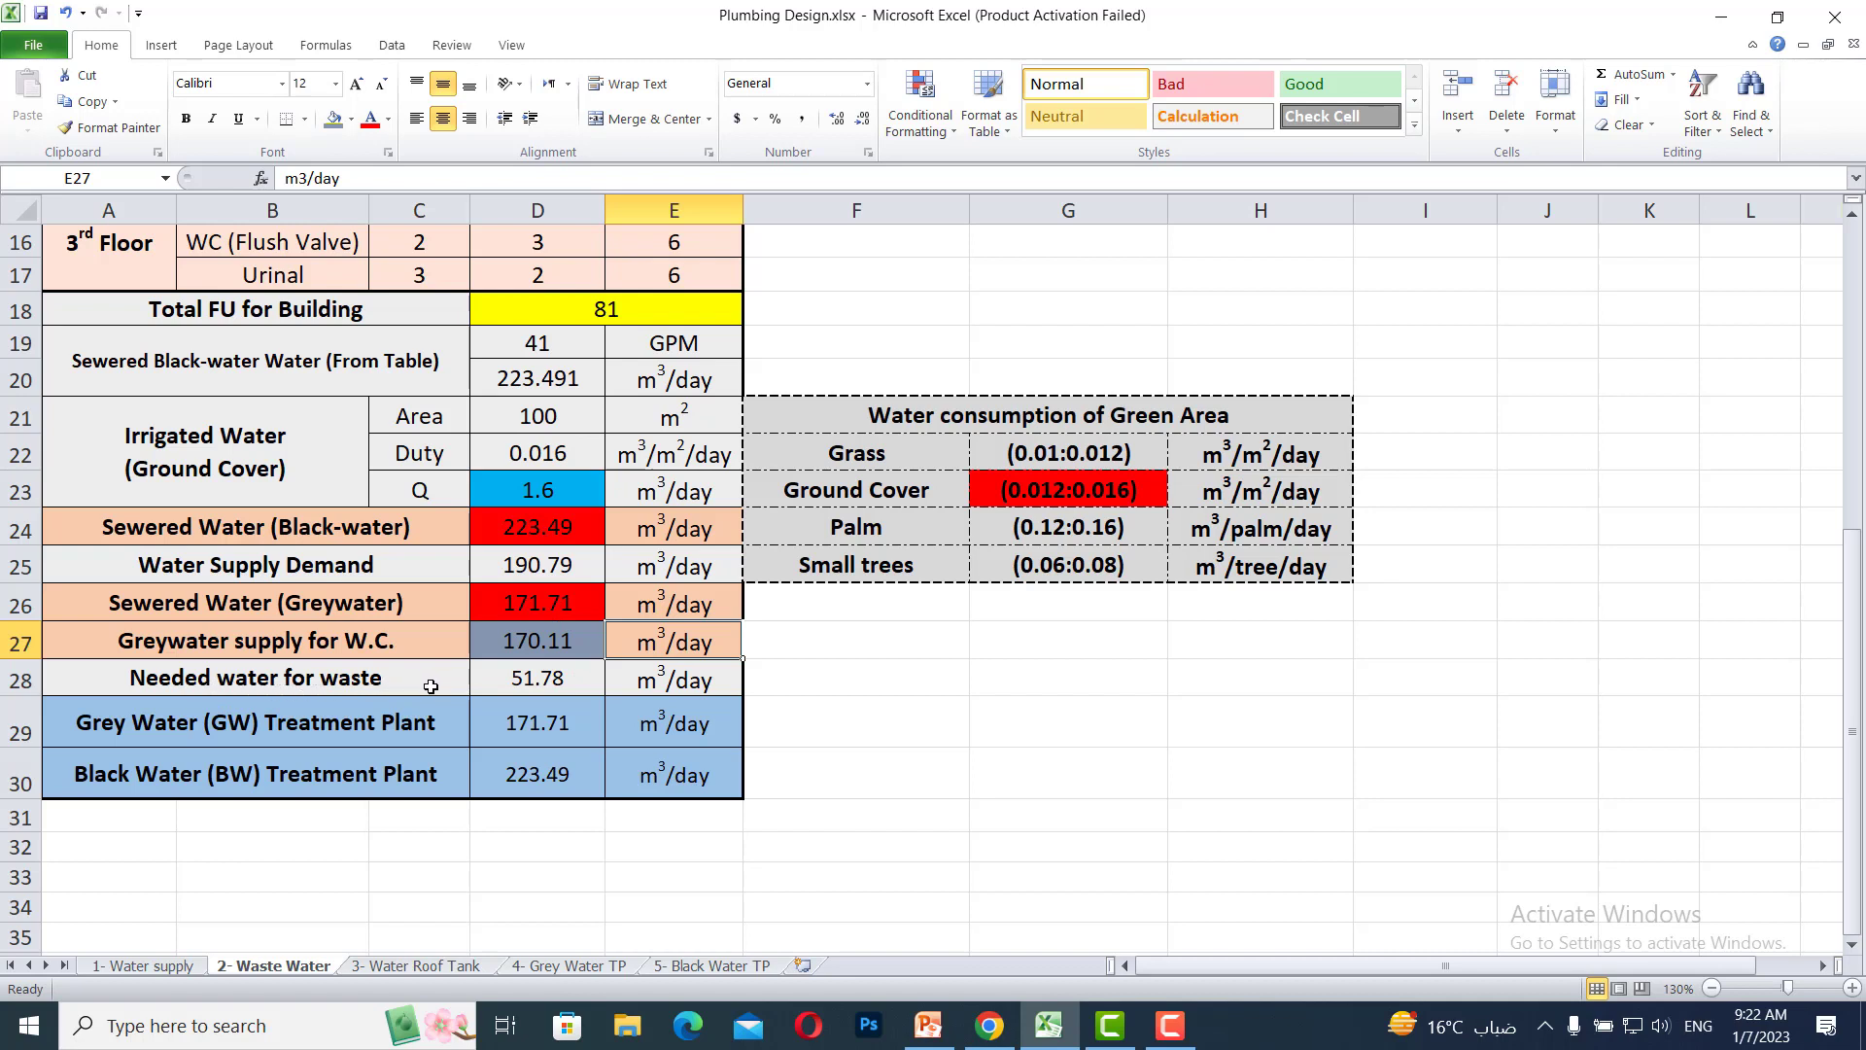
Change the "Needed water for waste" formula in D28 to =D24-D27 and save the workbook
{"action": "left_click", "coordinate": [520, 682]}
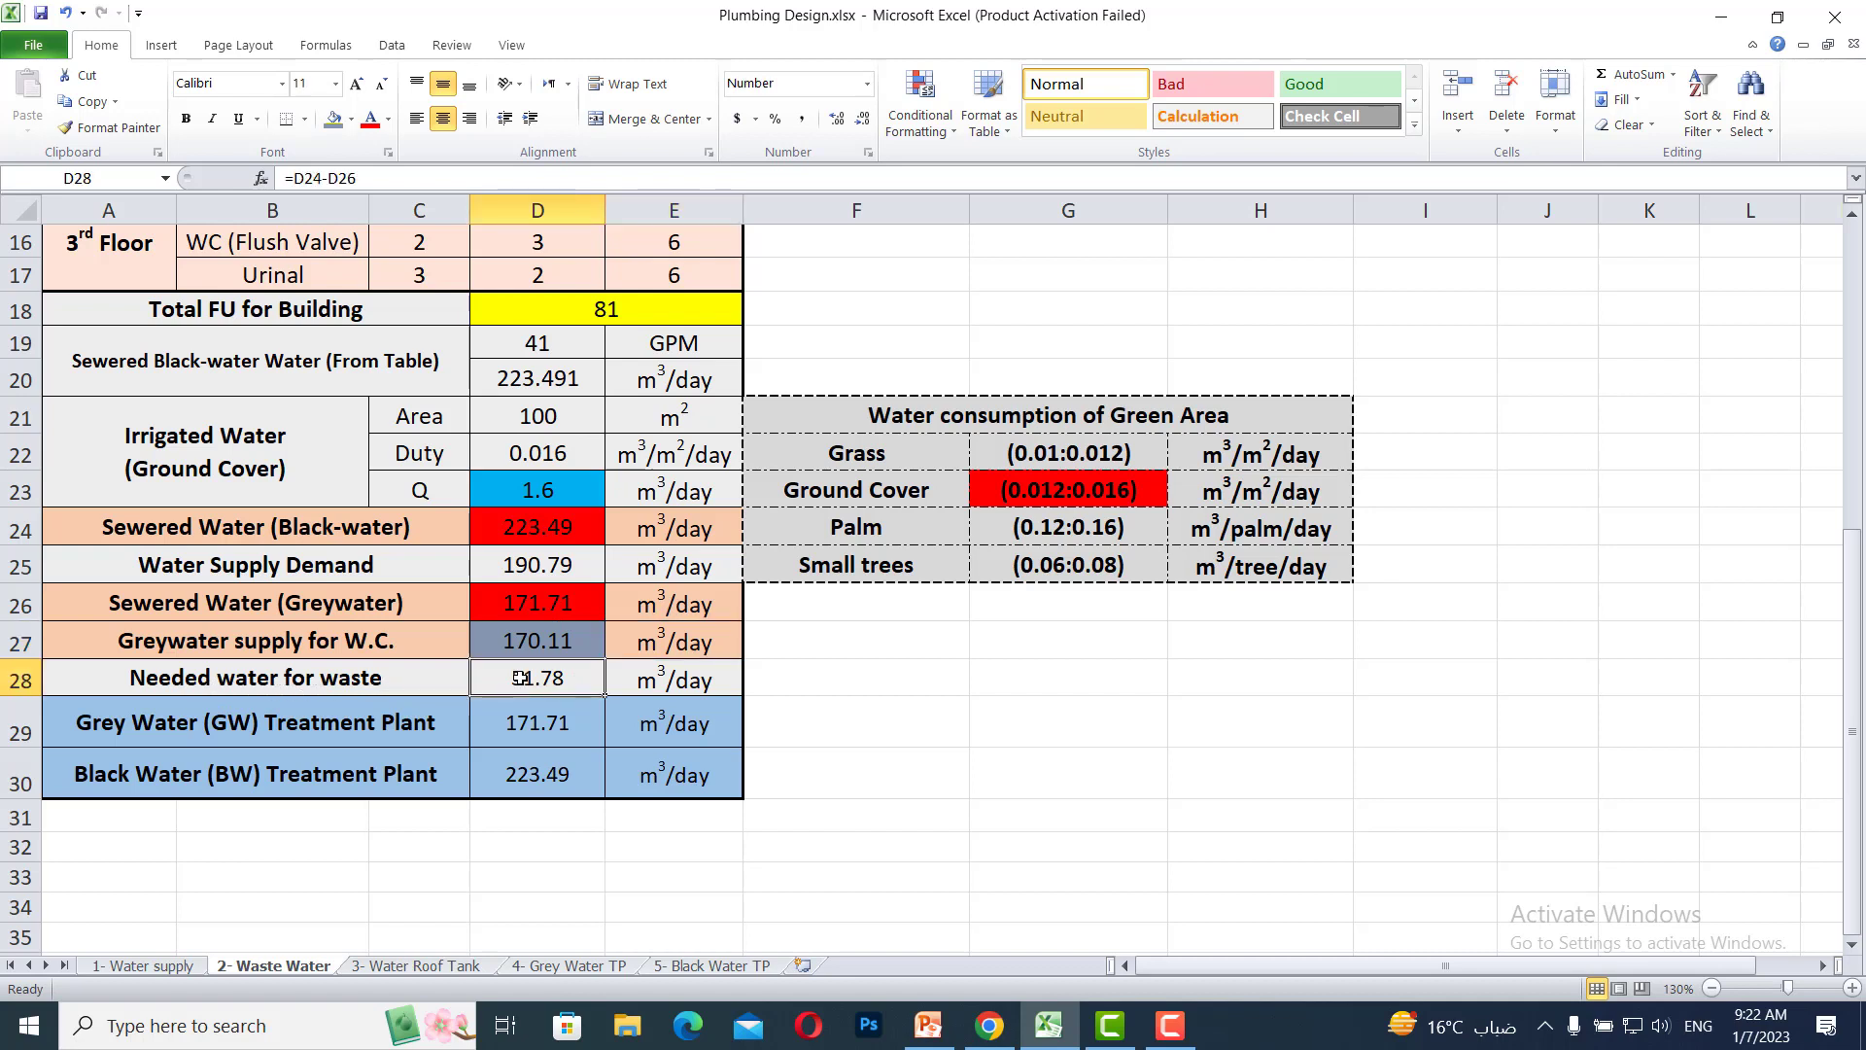
{"action": "type", "text": "="}
{"action": "left_click", "coordinate": [560, 525]}
{"action": "type", "text": "-"}
{"action": "left_click", "coordinate": [556, 636]}
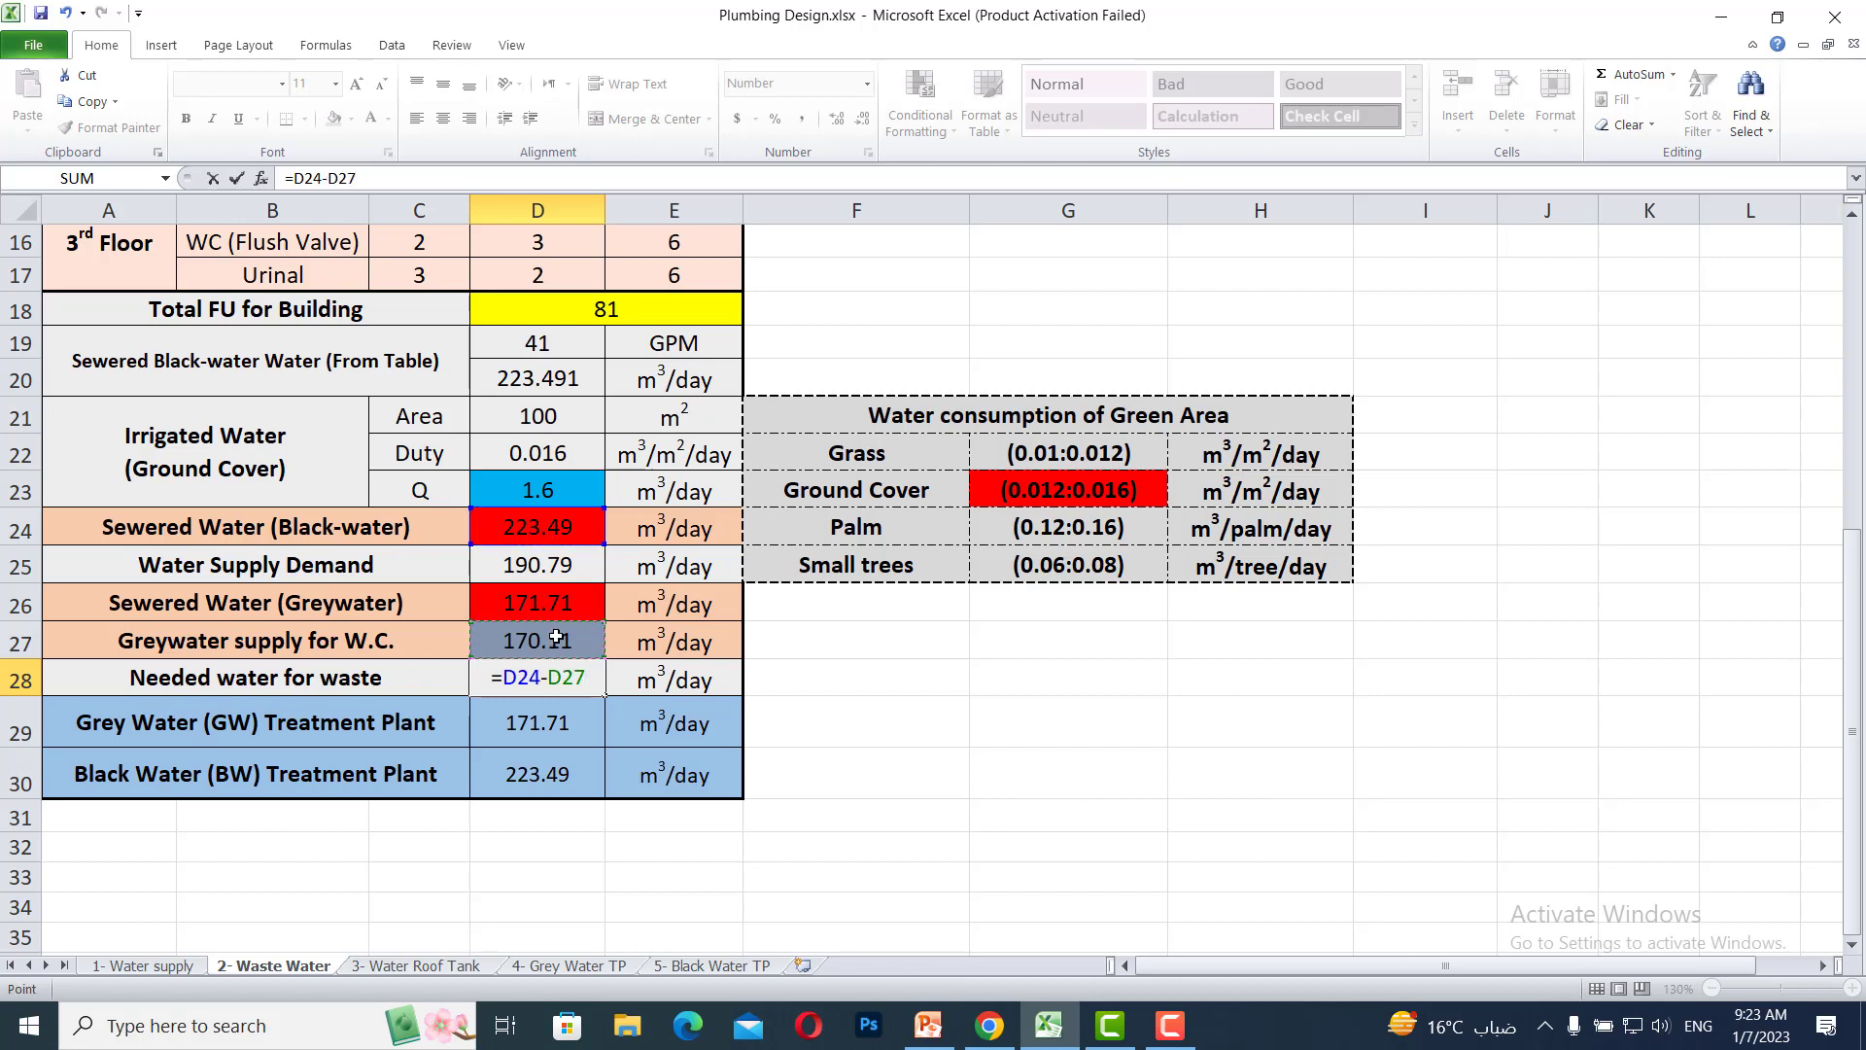
{"action": "key", "text": "Return"}
{"action": "left_click", "coordinate": [39, 17]}
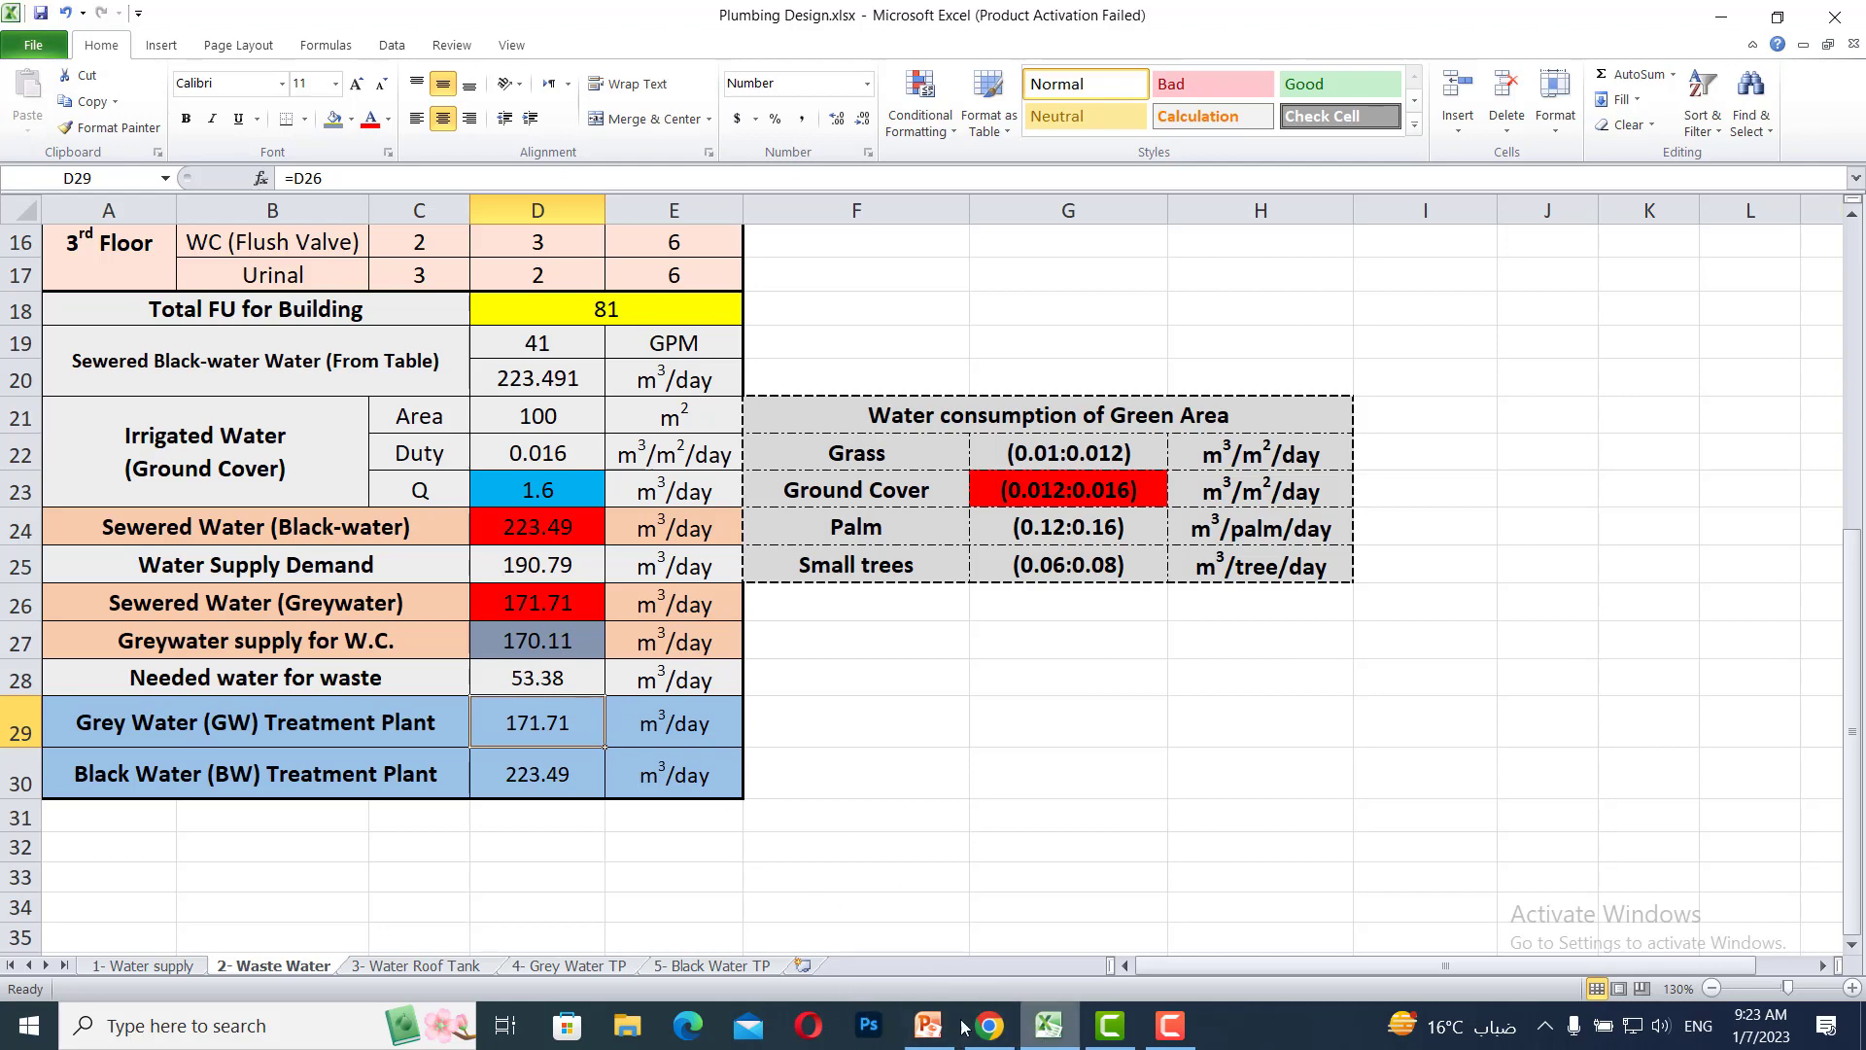
Switch to PowerPoint, present slide 22 and handwrite 171 above the Greywater Treatment plant and the irrigation flow above the garden picture
{"action": "left_click", "coordinate": [928, 1026]}
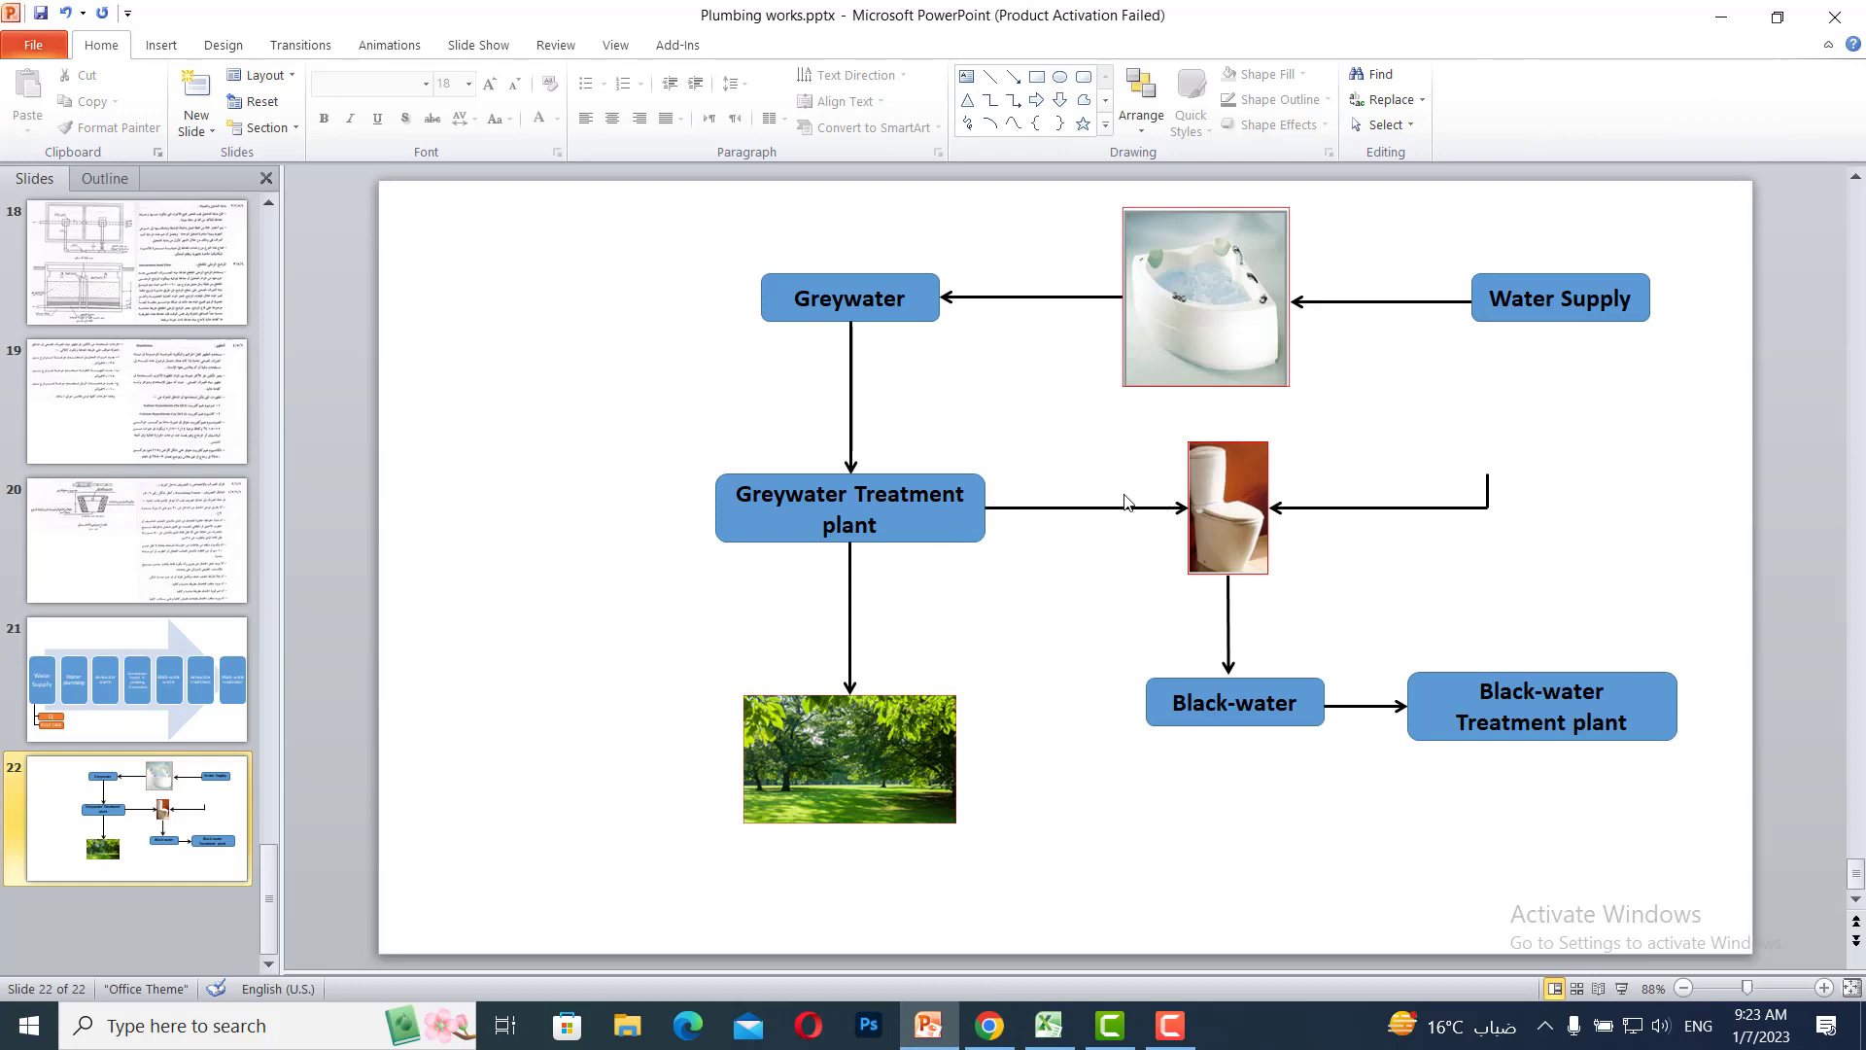
{"action": "left_click", "coordinate": [1622, 988]}
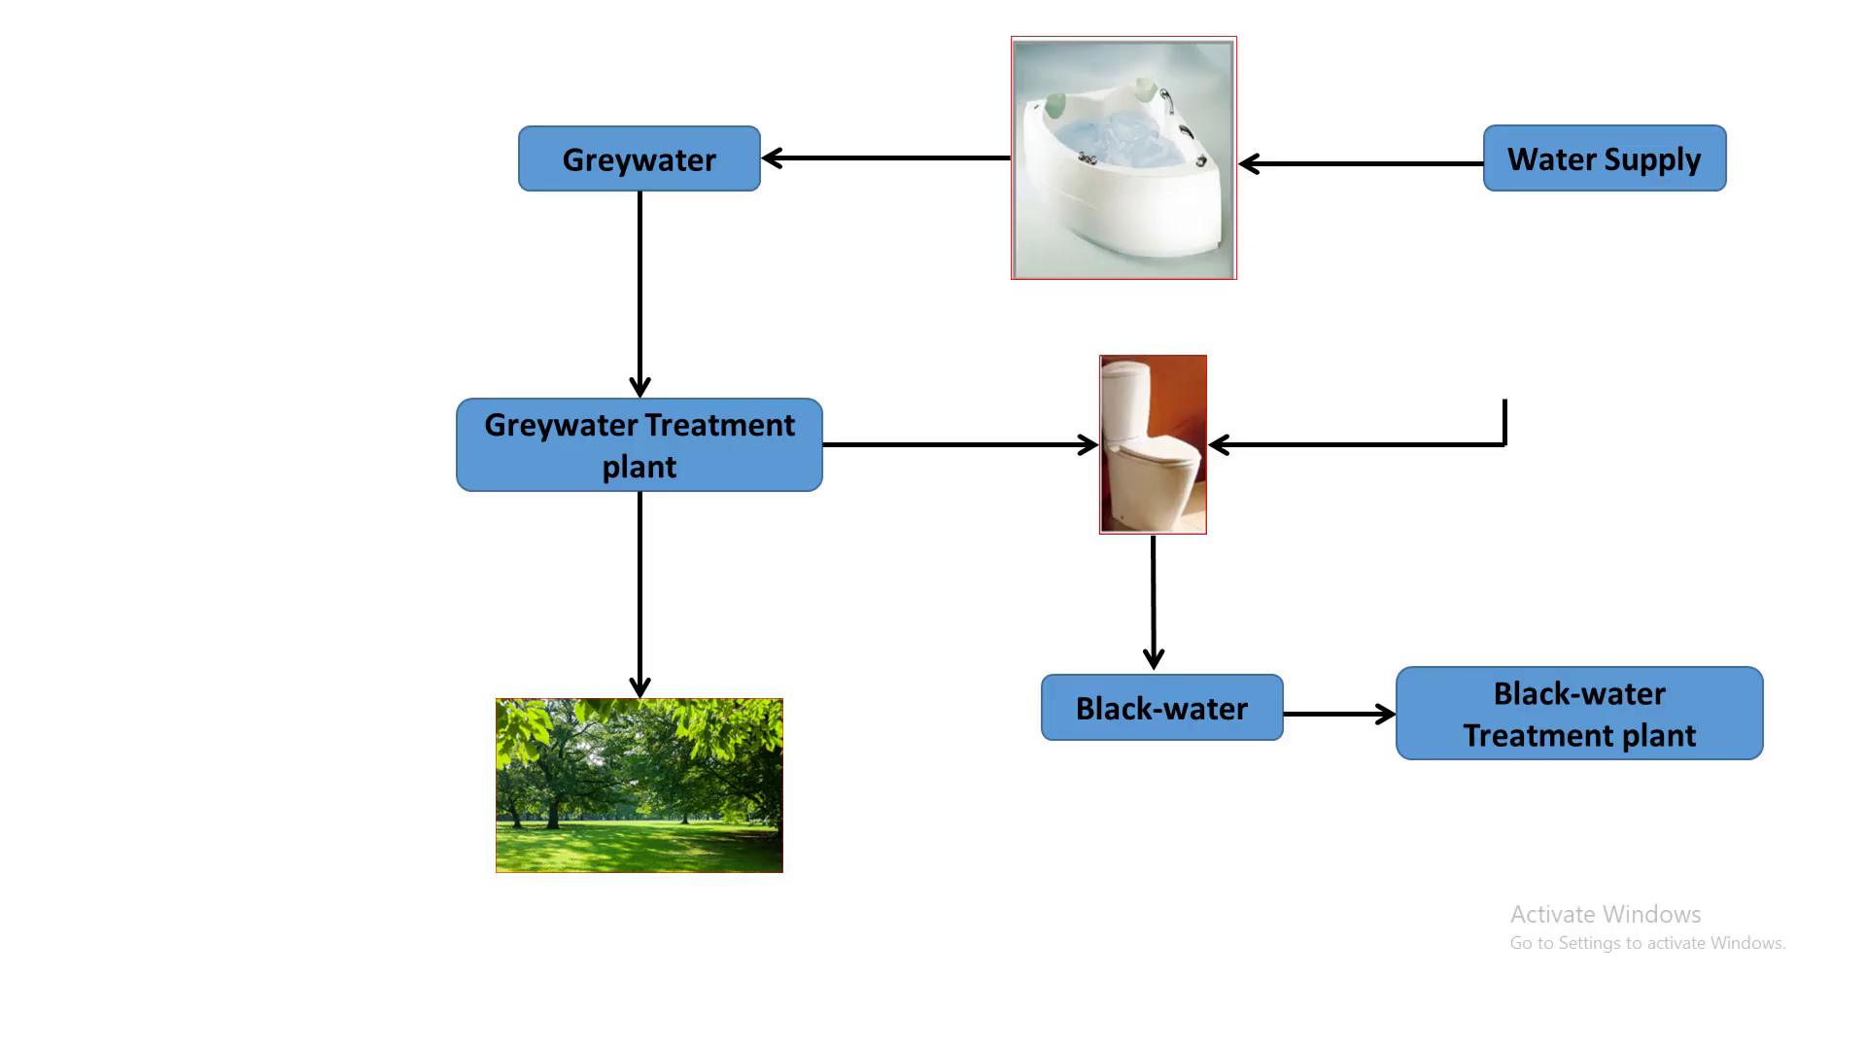
{"action": "left_click", "coordinate": [60, 1029]}
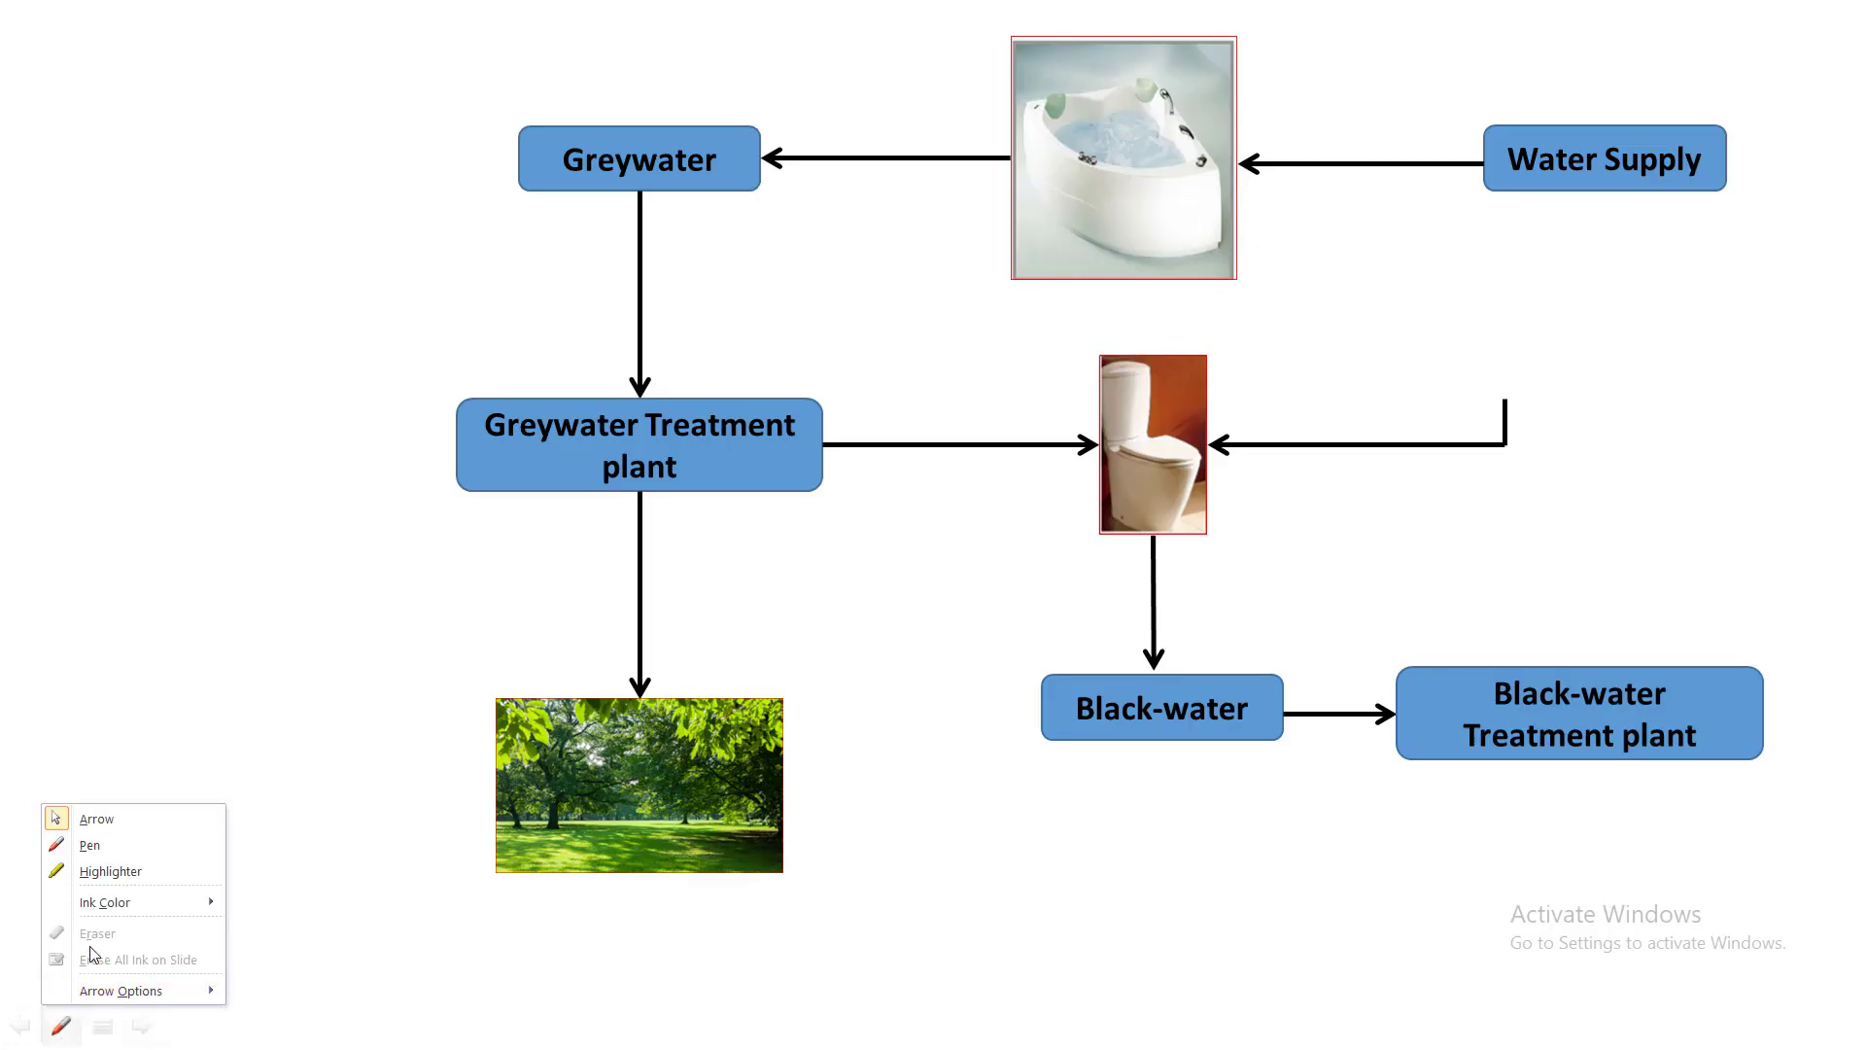
{"action": "left_click", "coordinate": [90, 845]}
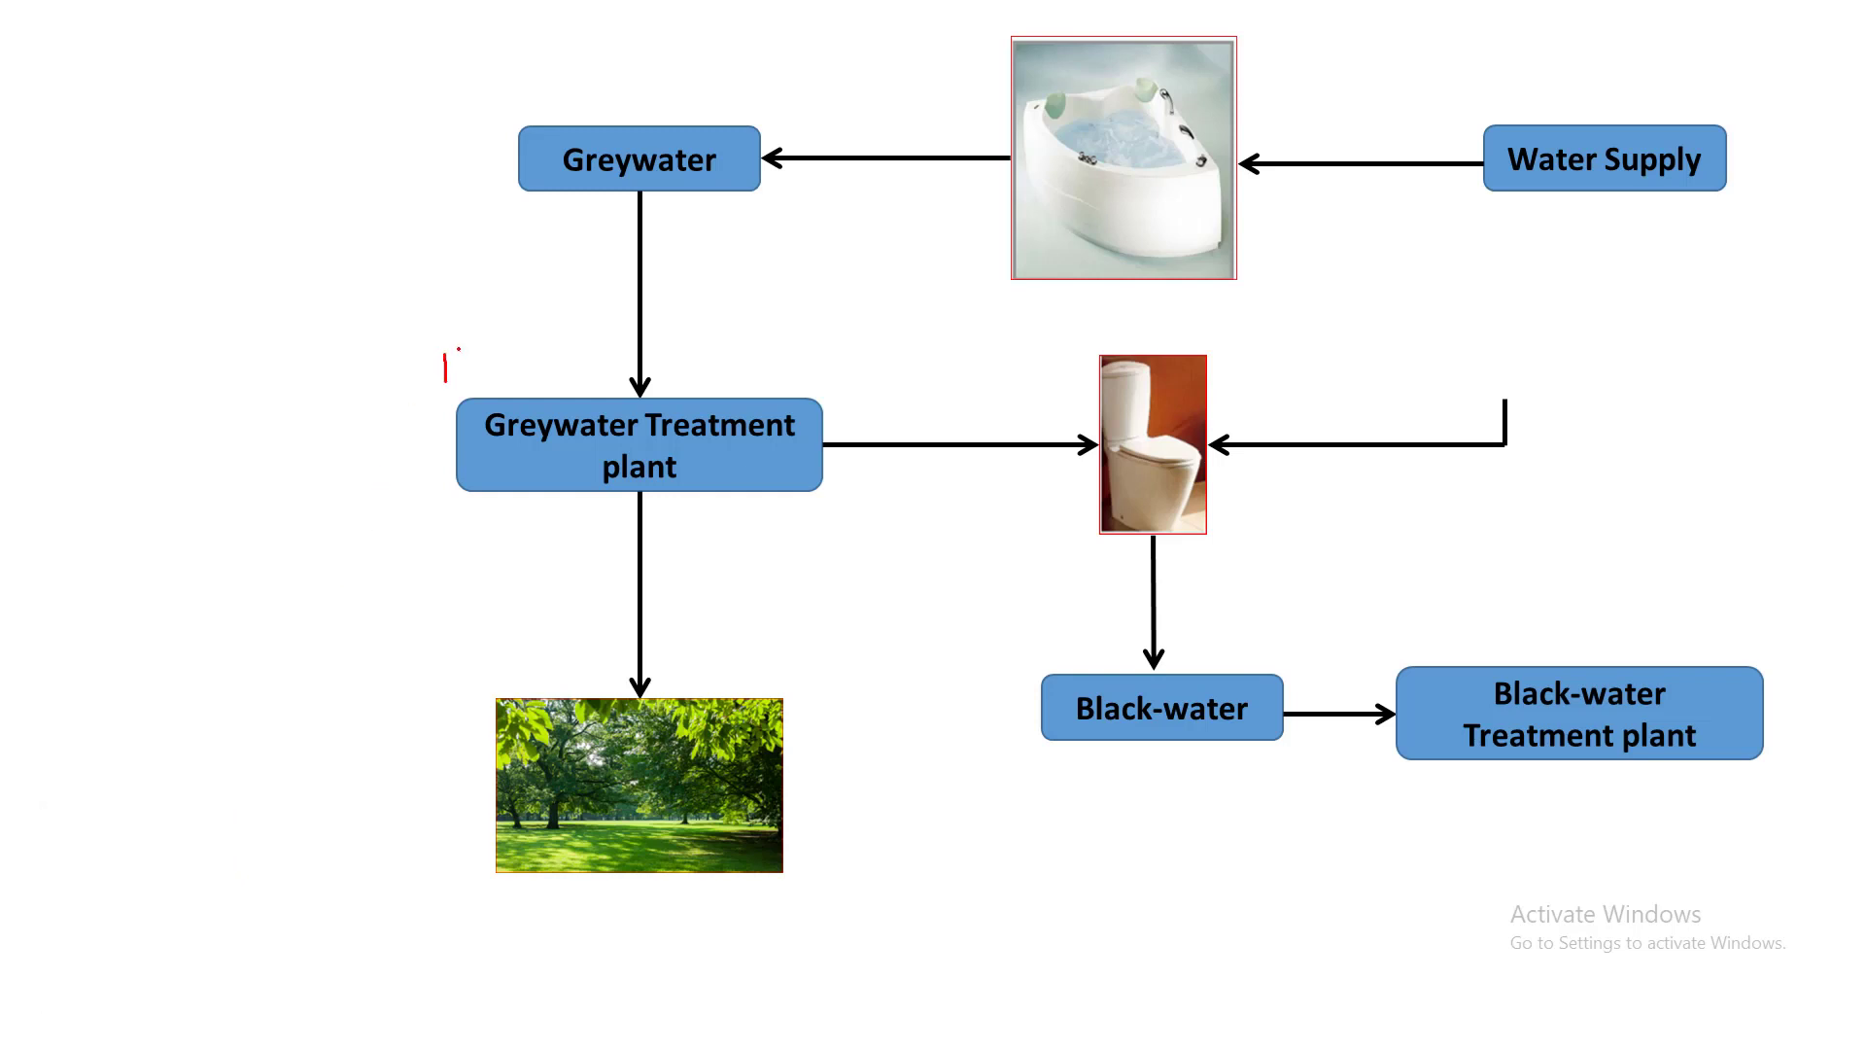
{"action": "left_click_drag", "start_coordinate": [497, 357], "coordinate": [498, 379]}
{"action": "left_click_drag", "start_coordinate": [510, 641], "coordinate": [509, 683]}
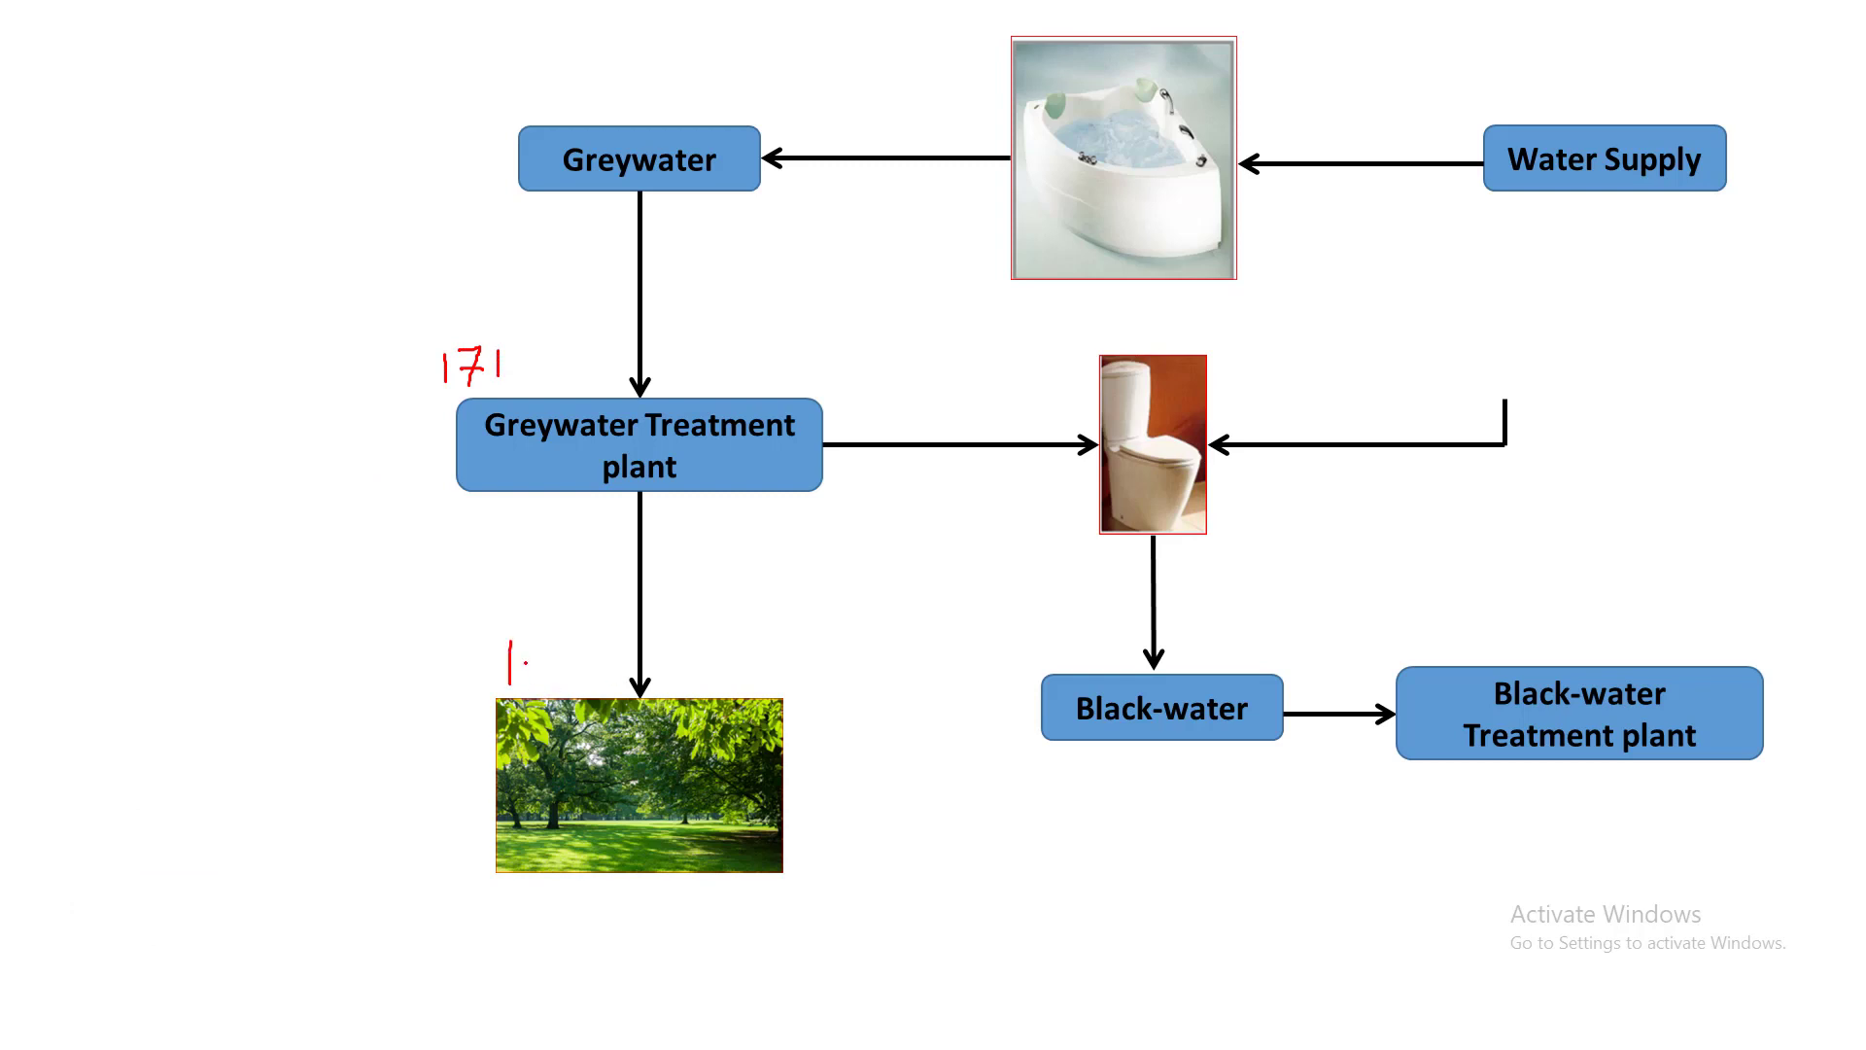